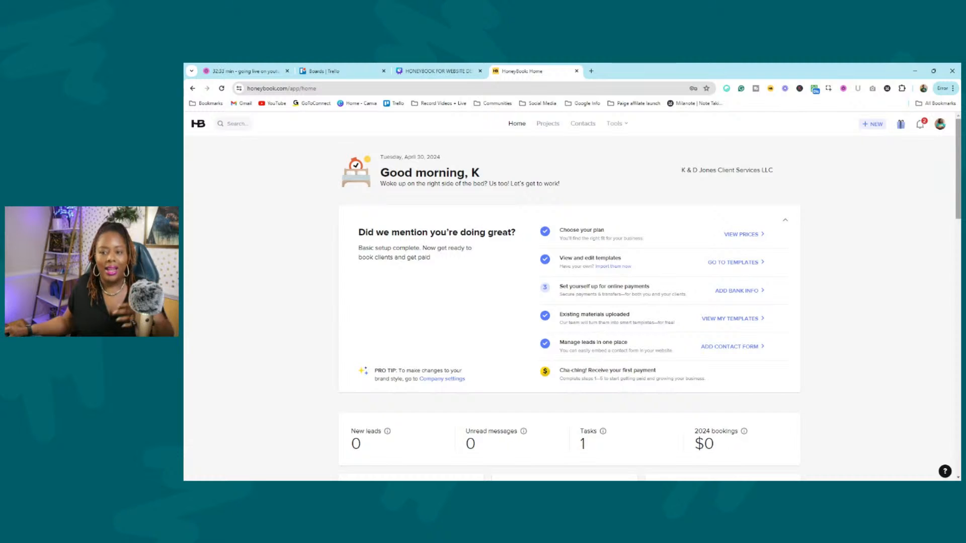
# Scroll the page, then go to Company settings from the profile avatar menu.
pyautogui.moveTo(959, 187); pyautogui.dragTo(959, 231)
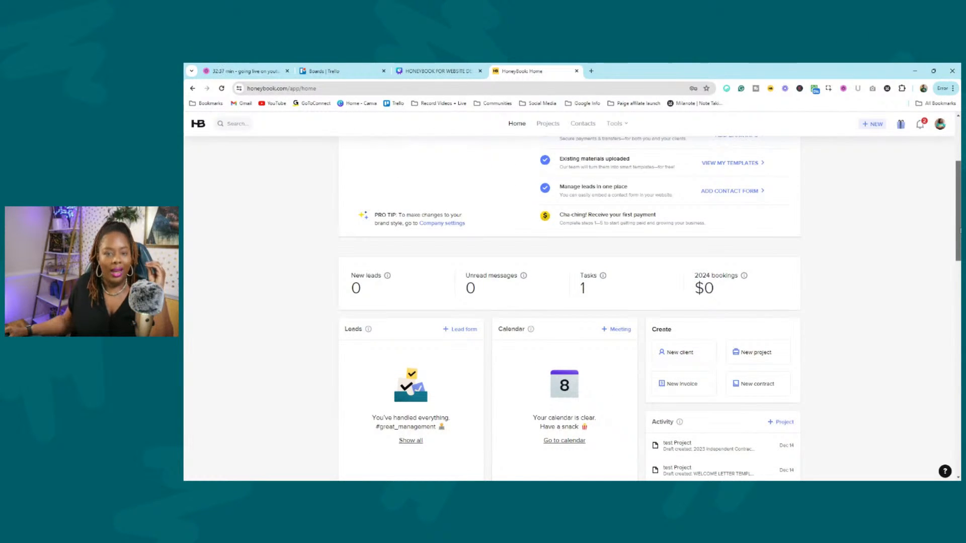
pyautogui.moveTo(960, 230); pyautogui.dragTo(959, 261)
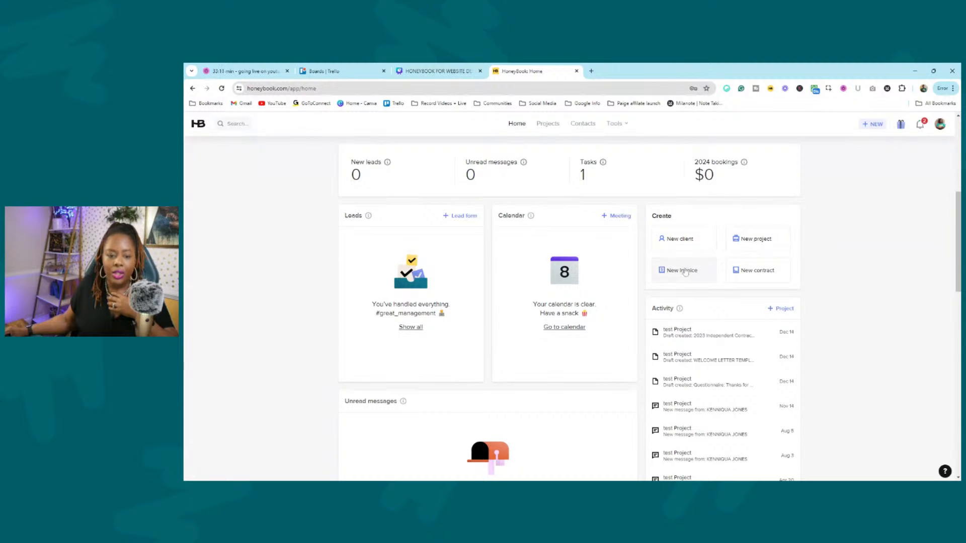
pyautogui.moveTo(959, 261); pyautogui.dragTo(956, 287)
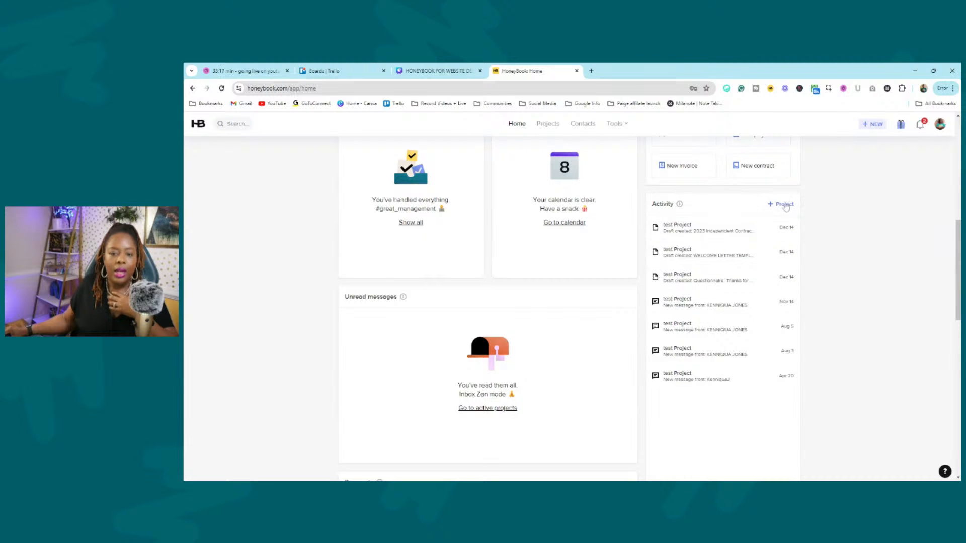
pyautogui.scroll(-3, 442, 207)
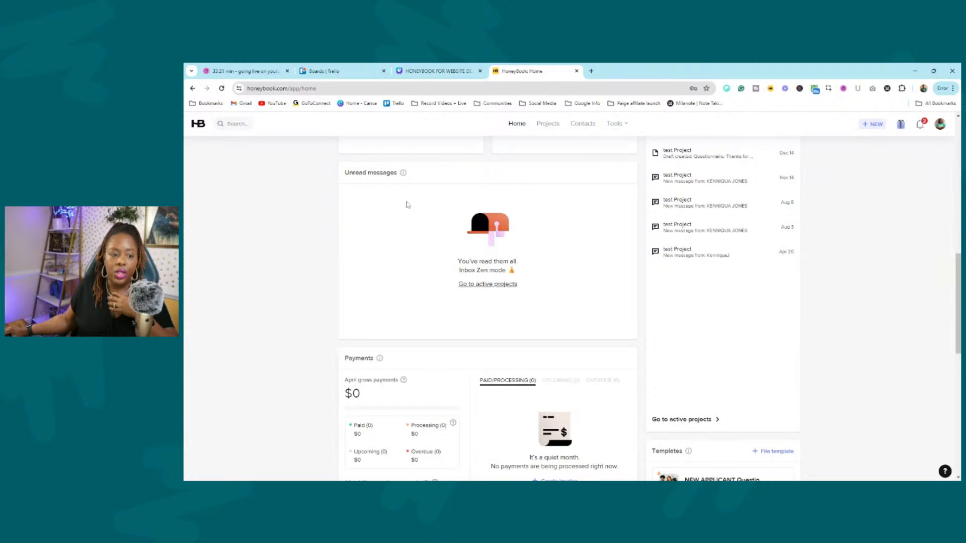
pyautogui.scroll(-3, 954, 332)
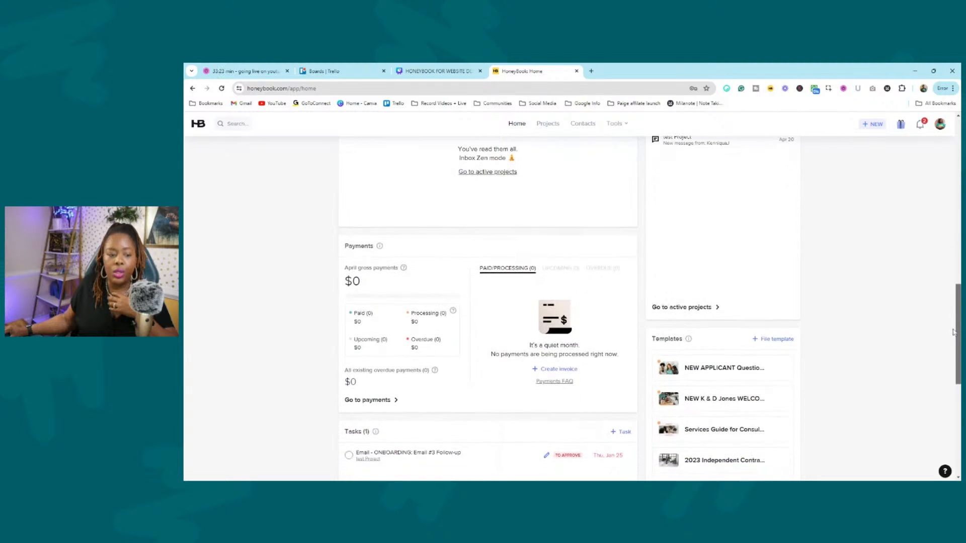
pyautogui.moveTo(954, 332); pyautogui.dragTo(958, 158)
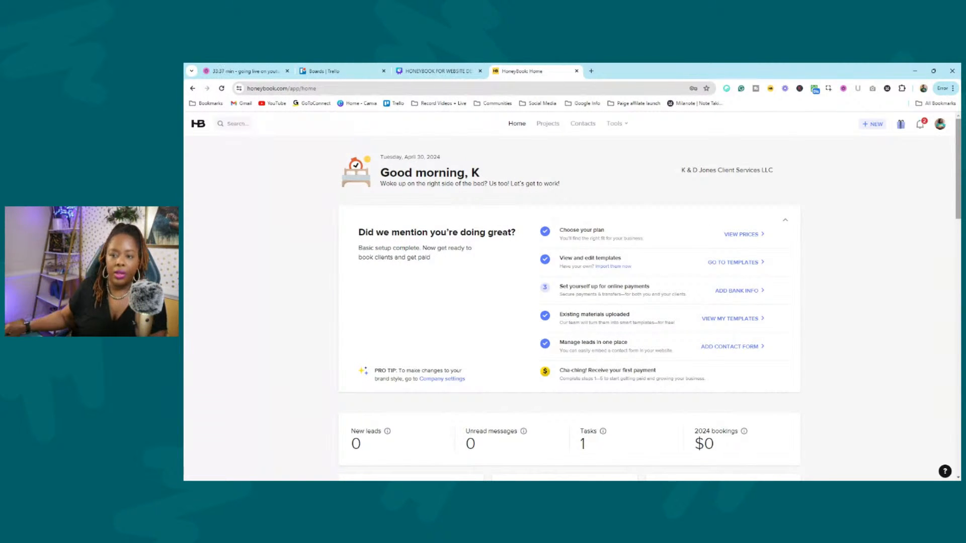
pyautogui.click(940, 124)
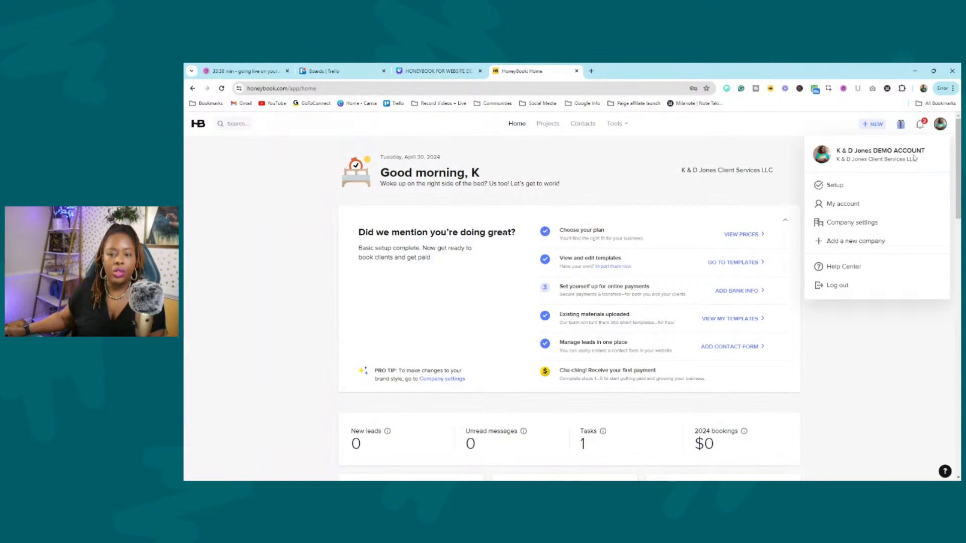
pyautogui.click(882, 224)
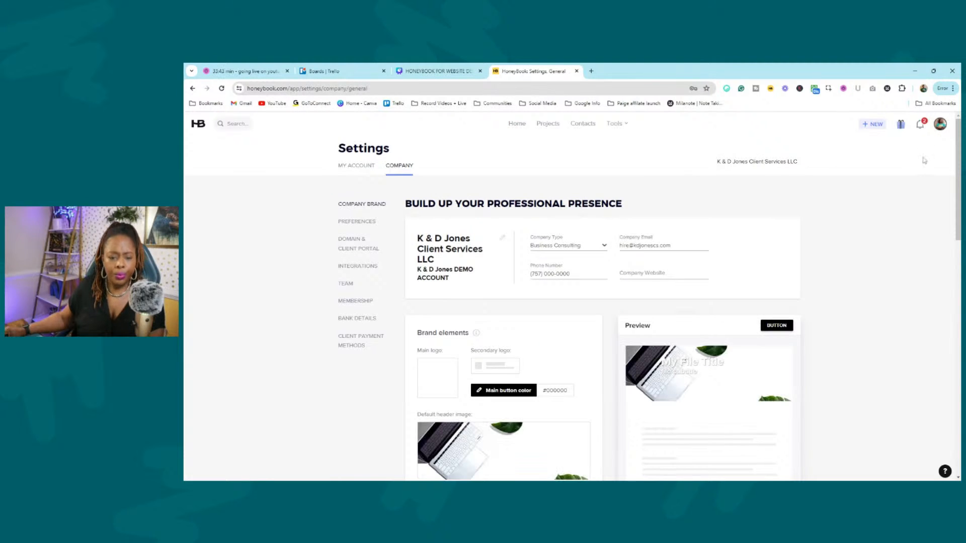
pyautogui.click(940, 126)
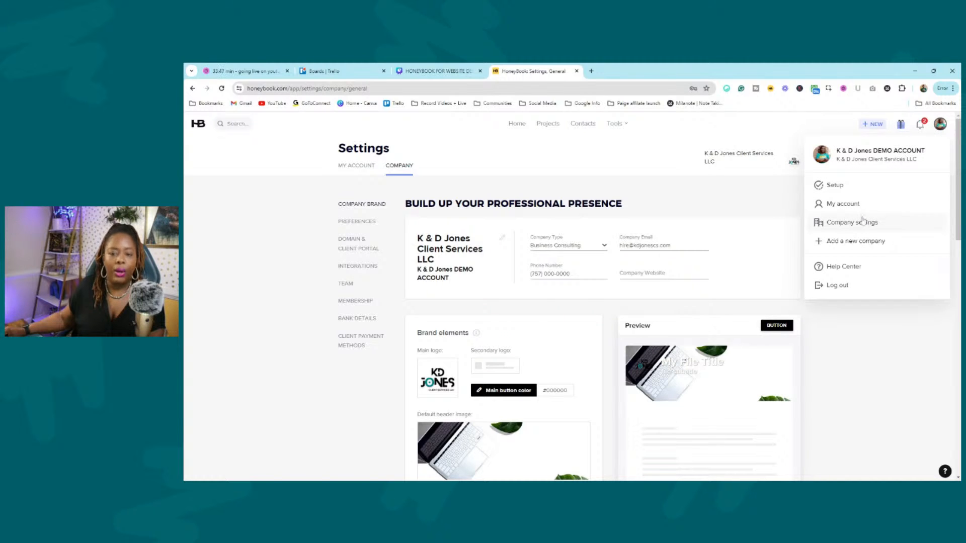
pyautogui.click(883, 340)
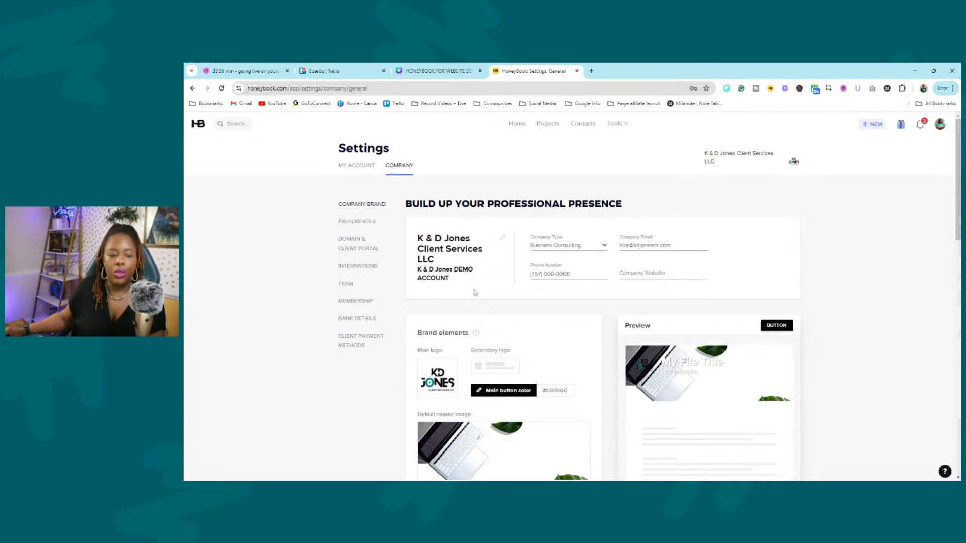
# Review the Company Brand elements, checking the #000000 main button colour choices, then go to Preferences.
pyautogui.scroll(-2, 475, 292)
pyautogui.scroll(1, 610, 279)
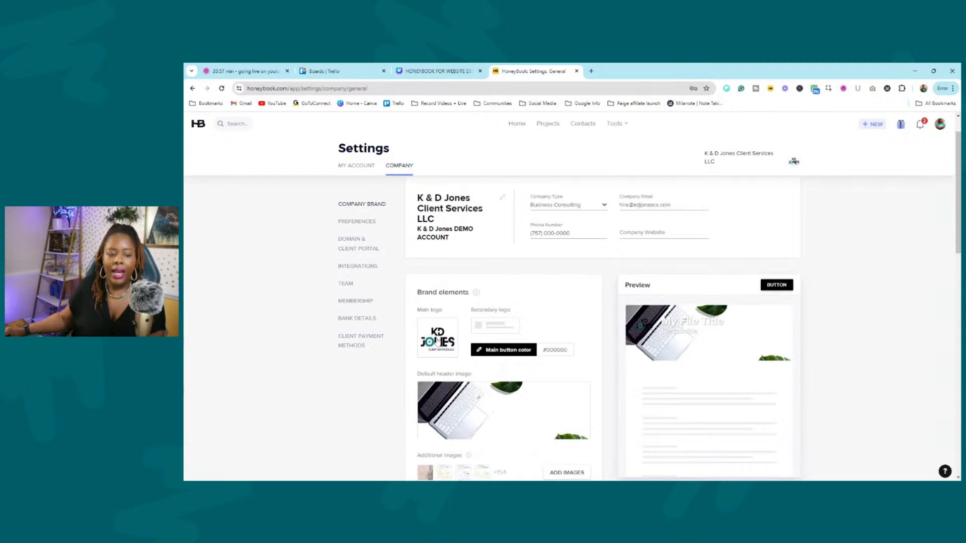
pyautogui.click(513, 354)
pyautogui.click(576, 326)
pyautogui.scroll(-5, 619, 258)
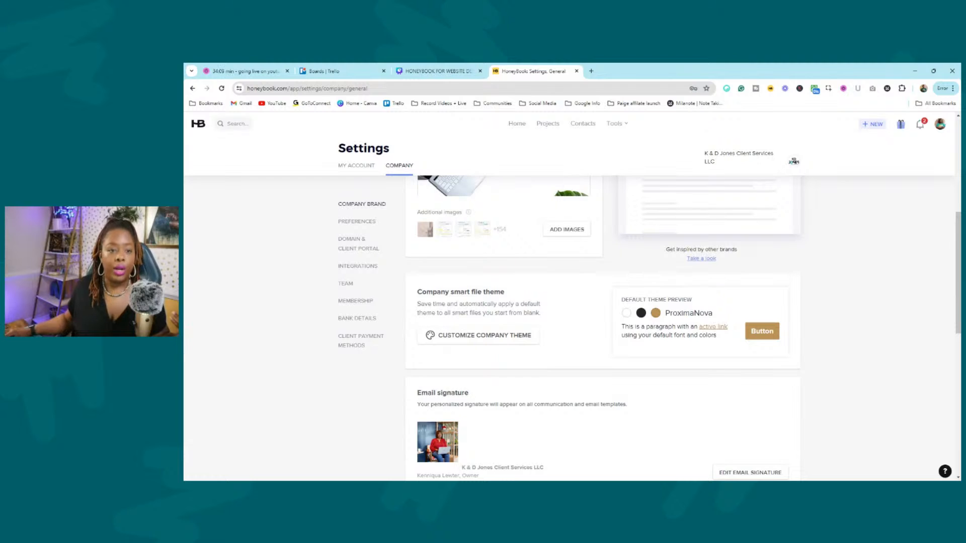
pyautogui.scroll(5, 345, 222)
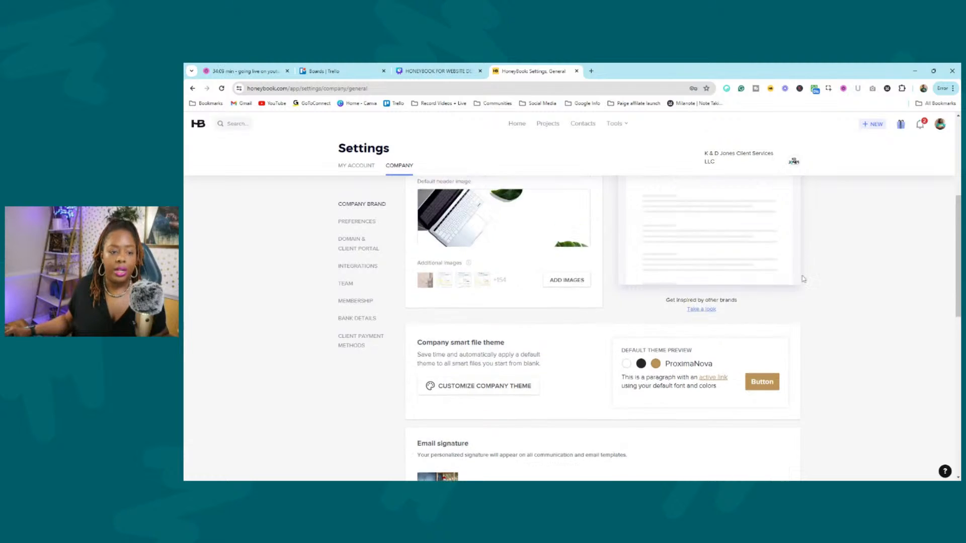
pyautogui.click(345, 222)
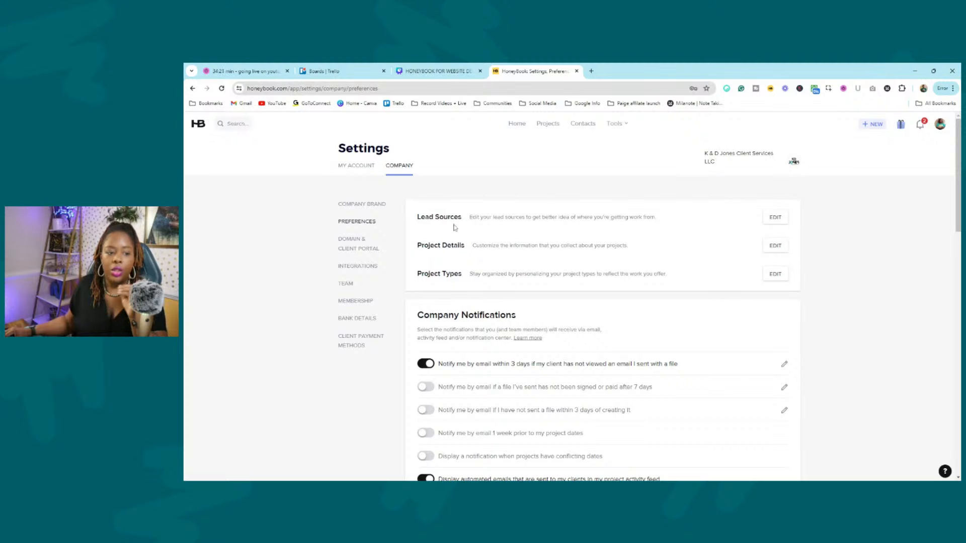
# Inspect the Lead Sources editor without adding a source, then bring up Project Details customization.
pyautogui.moveTo(434, 216); pyautogui.dragTo(486, 218)
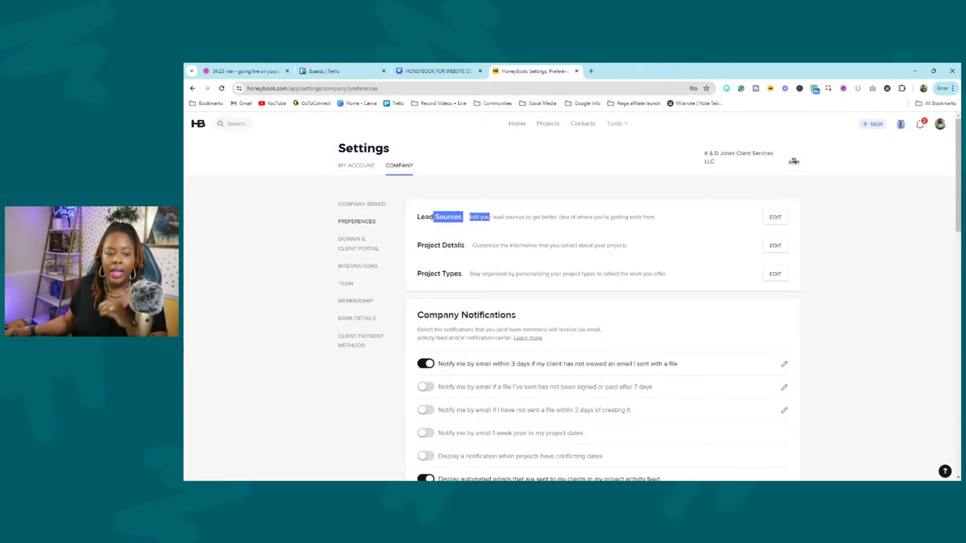
pyautogui.click(490, 217)
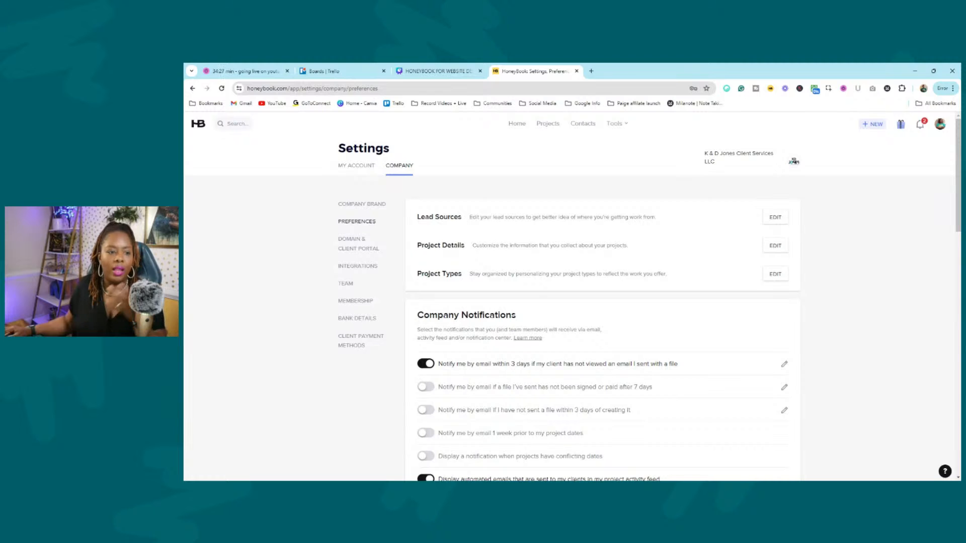
pyautogui.click(775, 218)
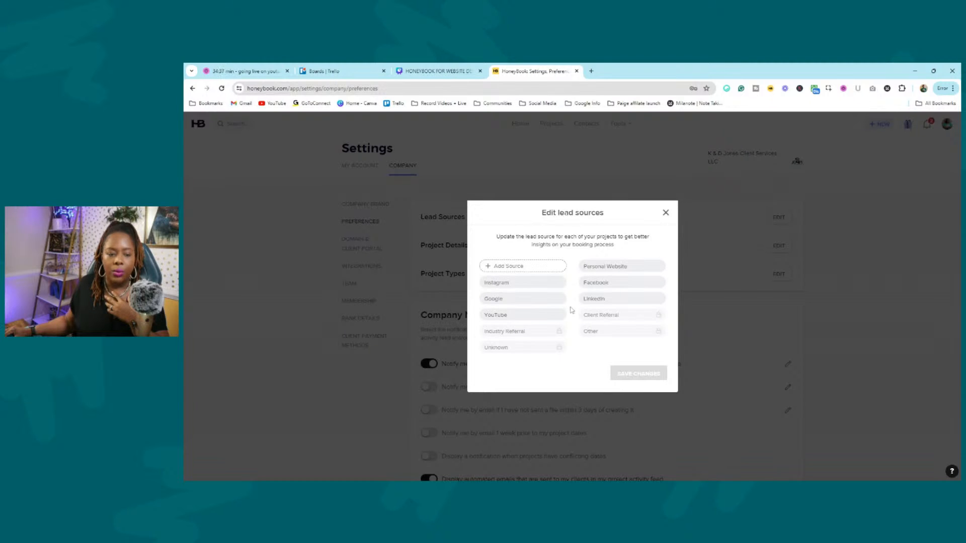
pyautogui.click(510, 268)
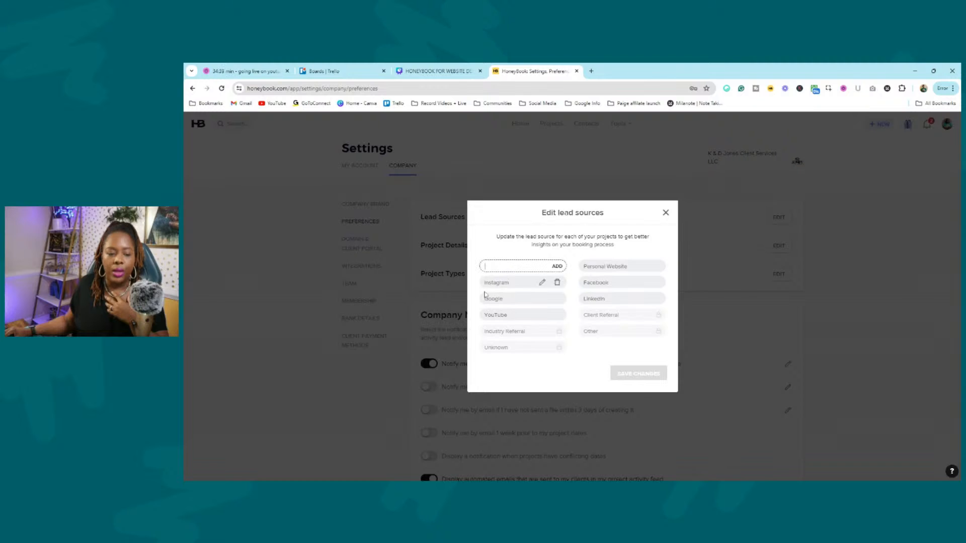
pyautogui.click(665, 213)
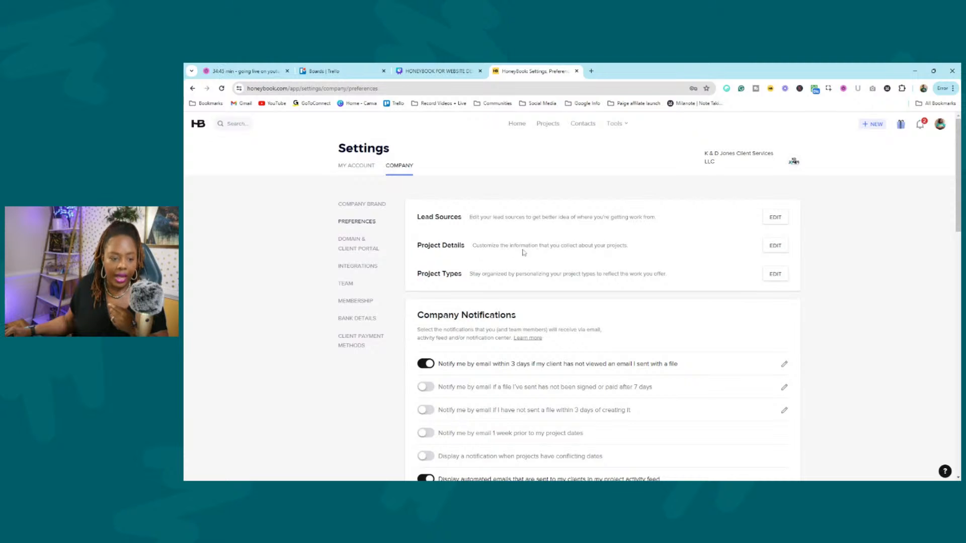
pyautogui.click(774, 246)
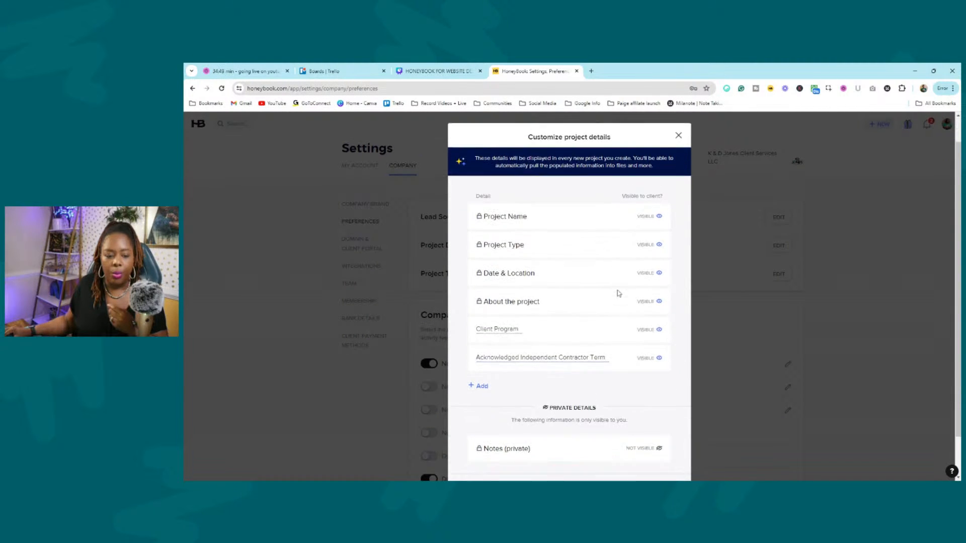
# Dismiss Customize project details unchanged and bring up the Manage project types list.
pyautogui.scroll(-2, 619, 306)
pyautogui.scroll(2, 679, 311)
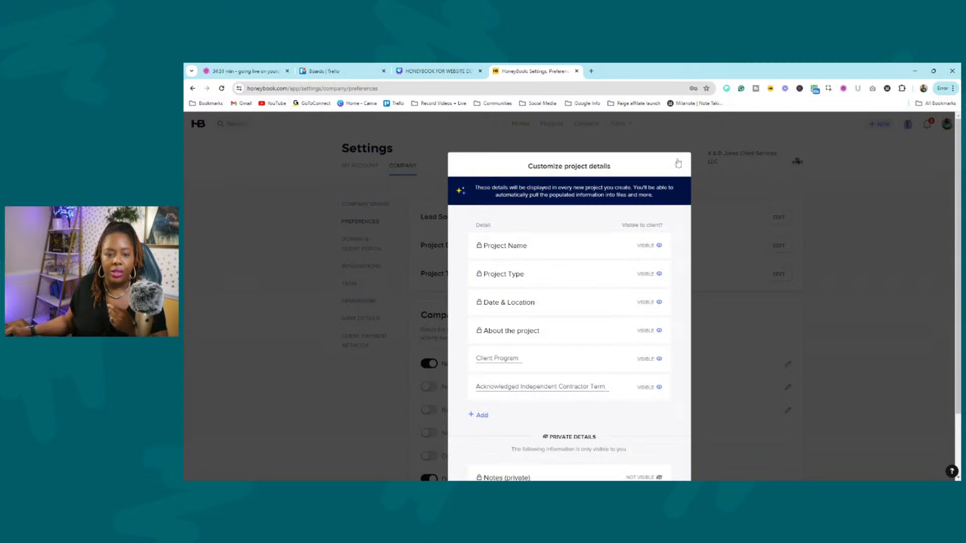
pyautogui.click(677, 160)
pyautogui.click(775, 275)
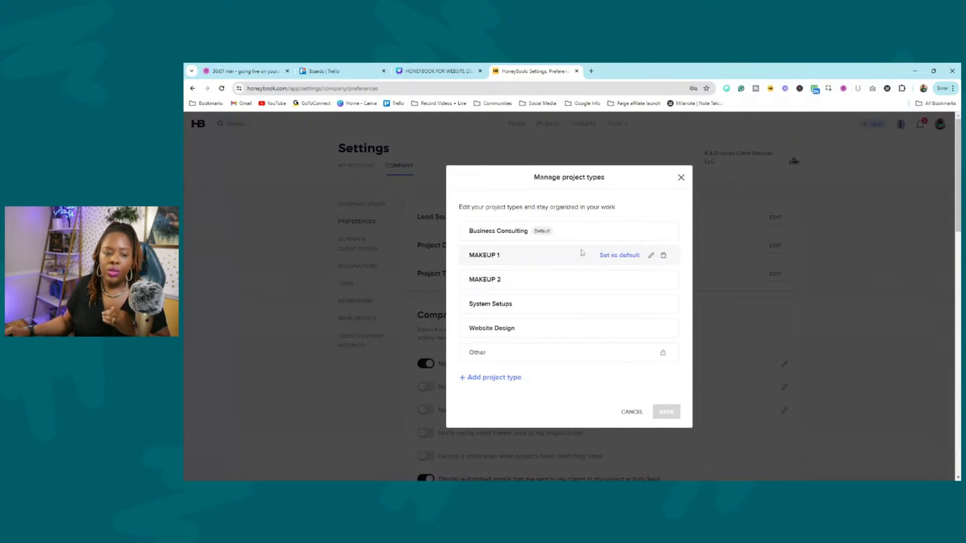
# Dismiss Manage project types and scroll down the company preferences.
pyautogui.click(681, 178)
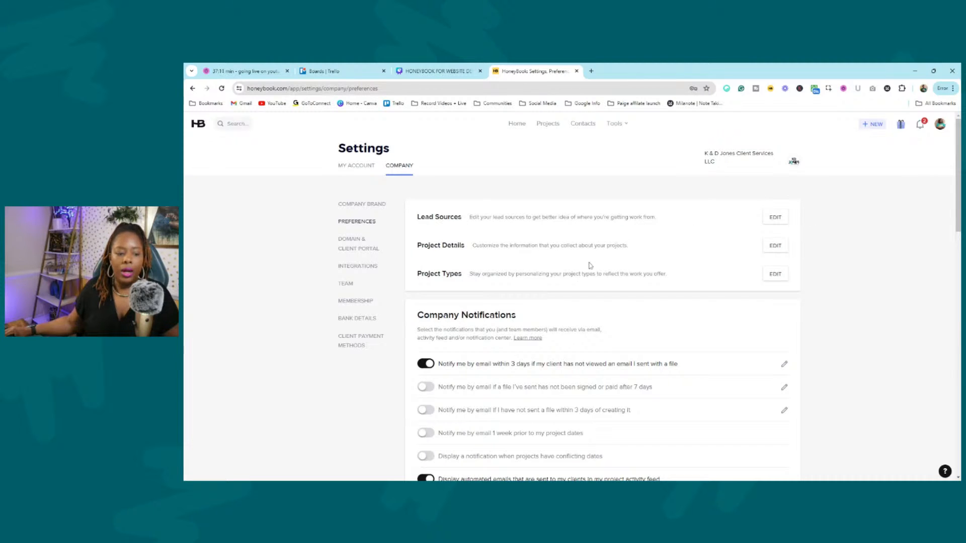
pyautogui.scroll(-3, 590, 265)
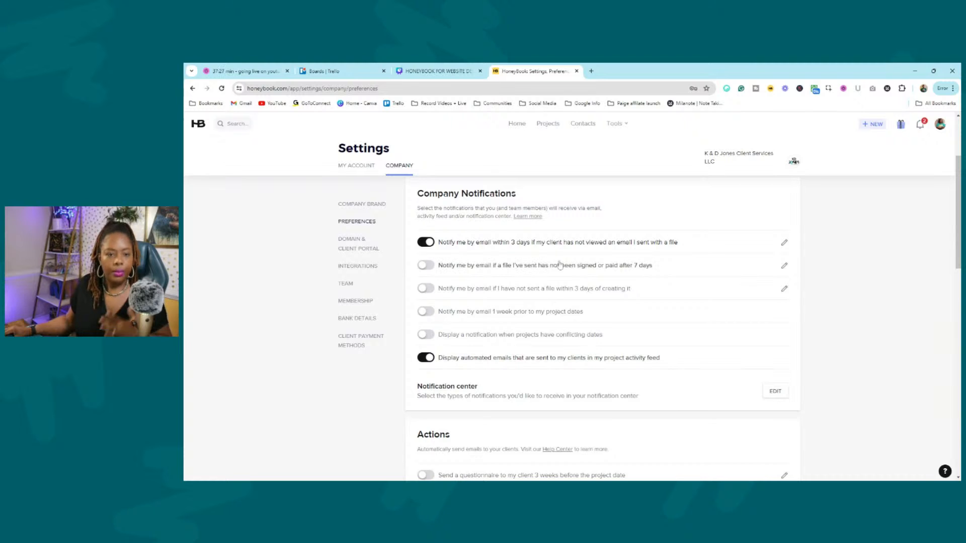
# Expand the unviewed-email notification timing, keep it at within 3 days, and scroll to Actions.
pyautogui.click(784, 243)
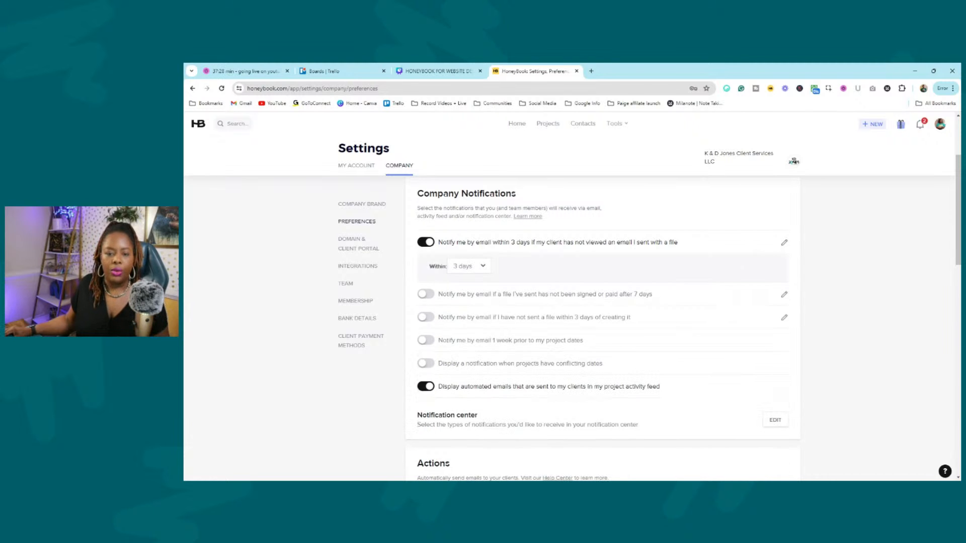
pyautogui.click(475, 266)
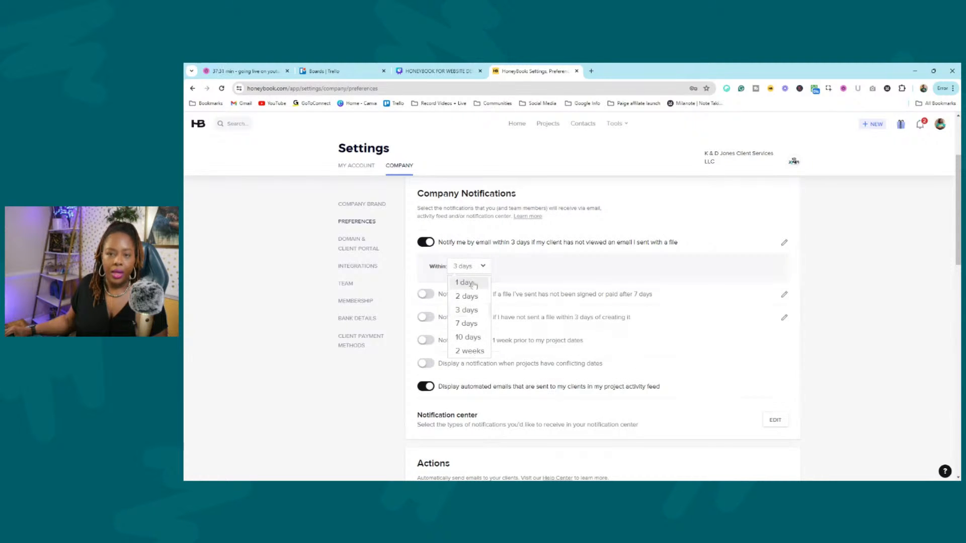
pyautogui.click(670, 279)
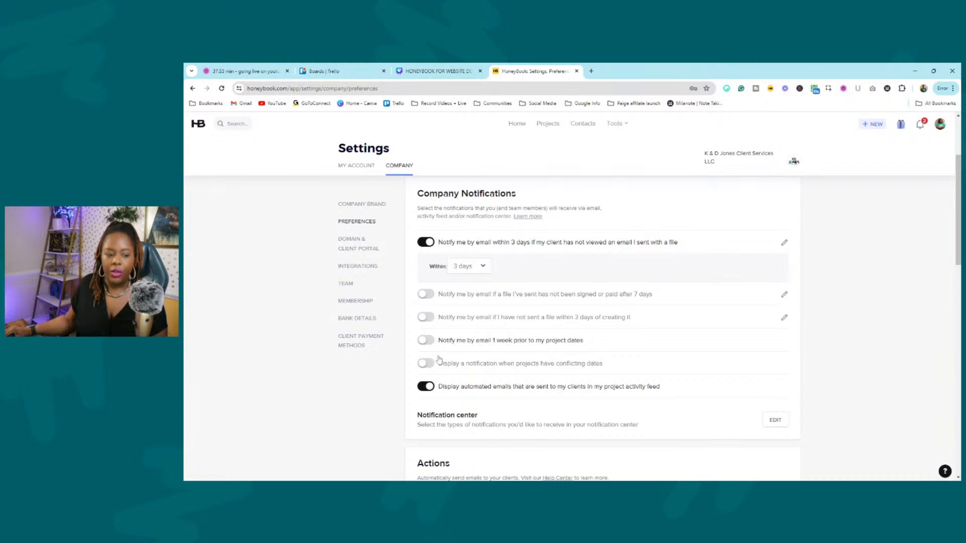
pyautogui.scroll(-4, 449, 252)
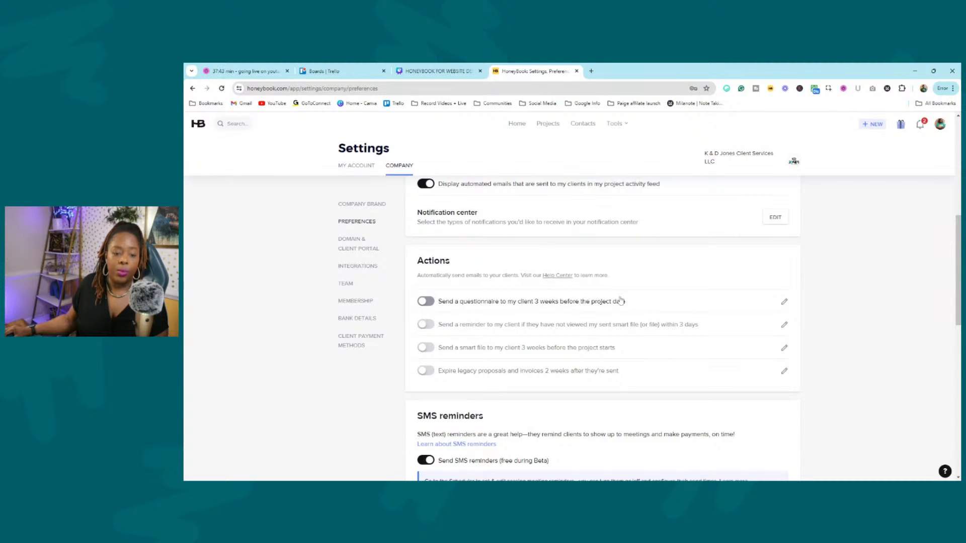
pyautogui.click(783, 303)
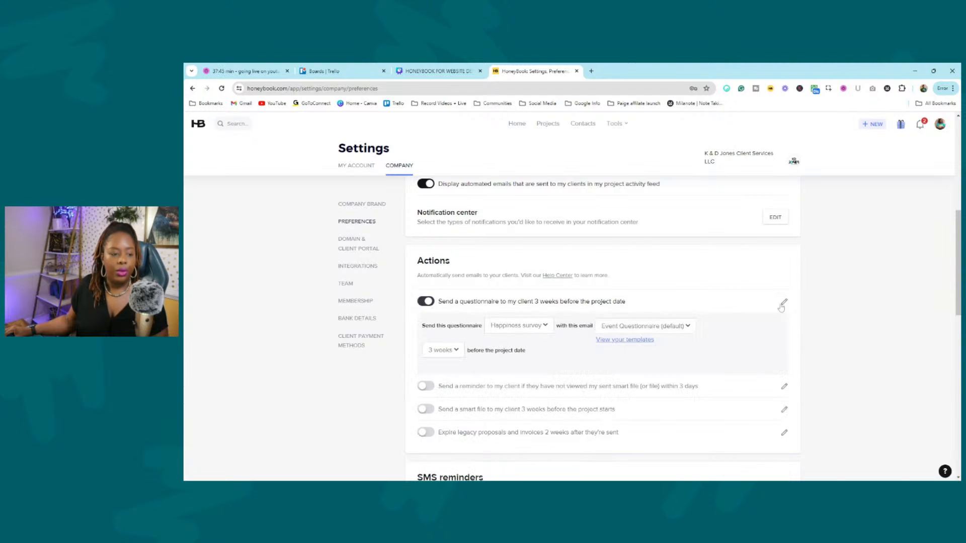
pyautogui.click(517, 327)
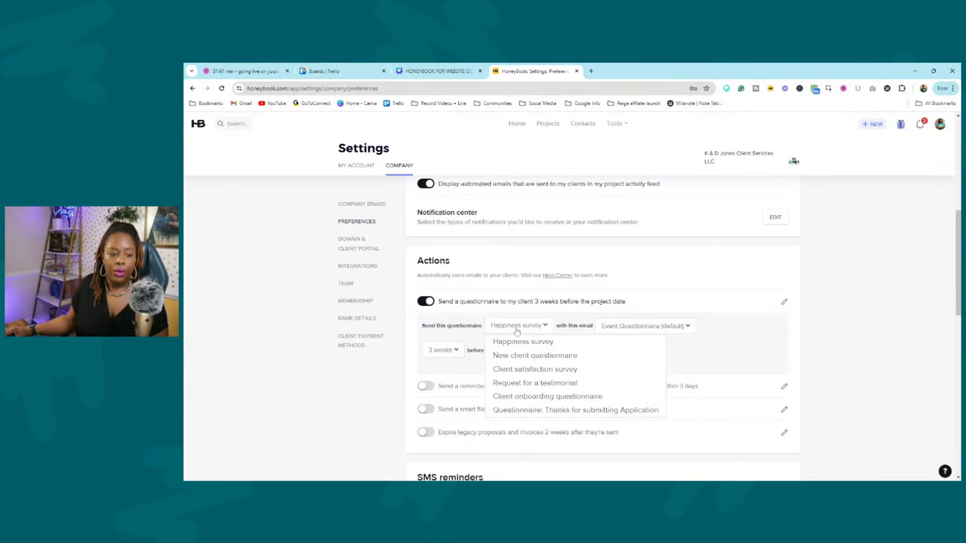
pyautogui.click(546, 328)
pyautogui.click(661, 327)
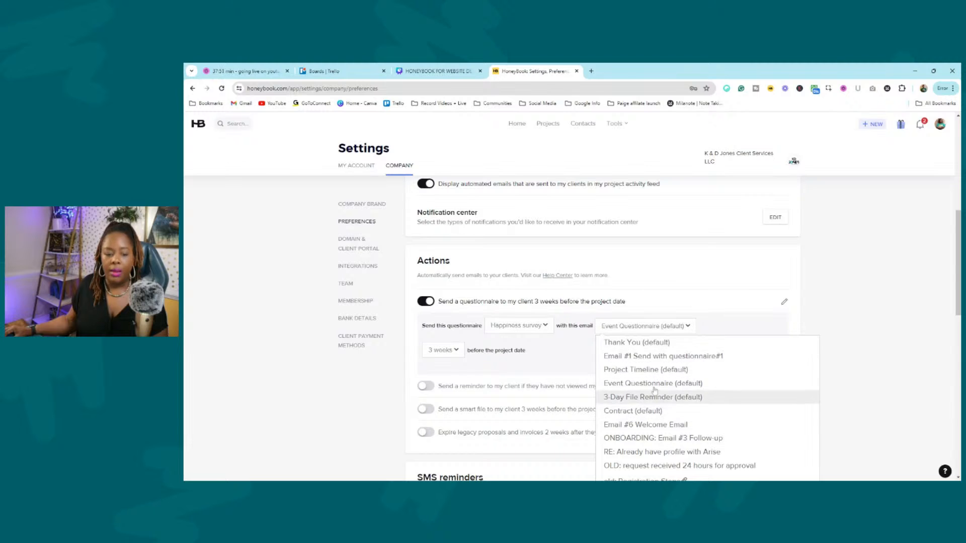
pyautogui.click(452, 351)
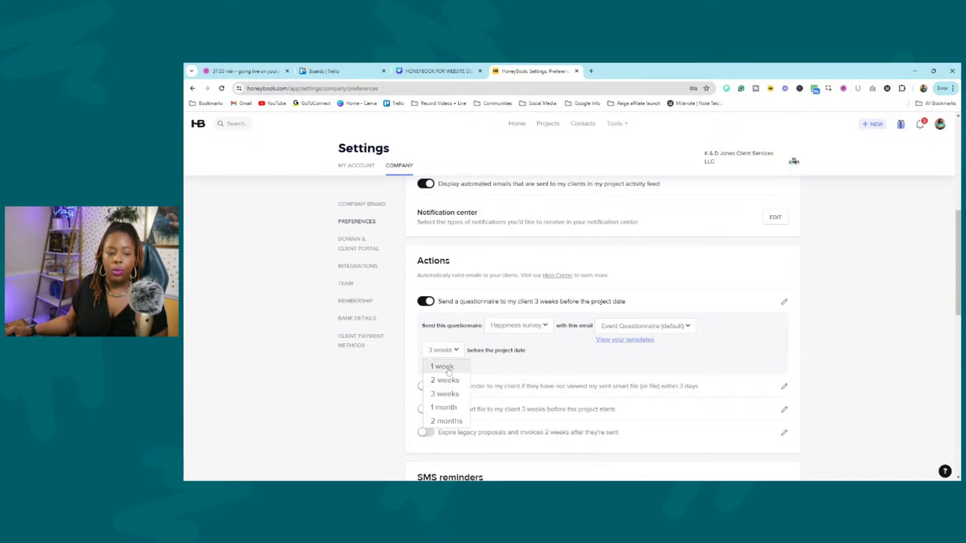
pyautogui.click(921, 344)
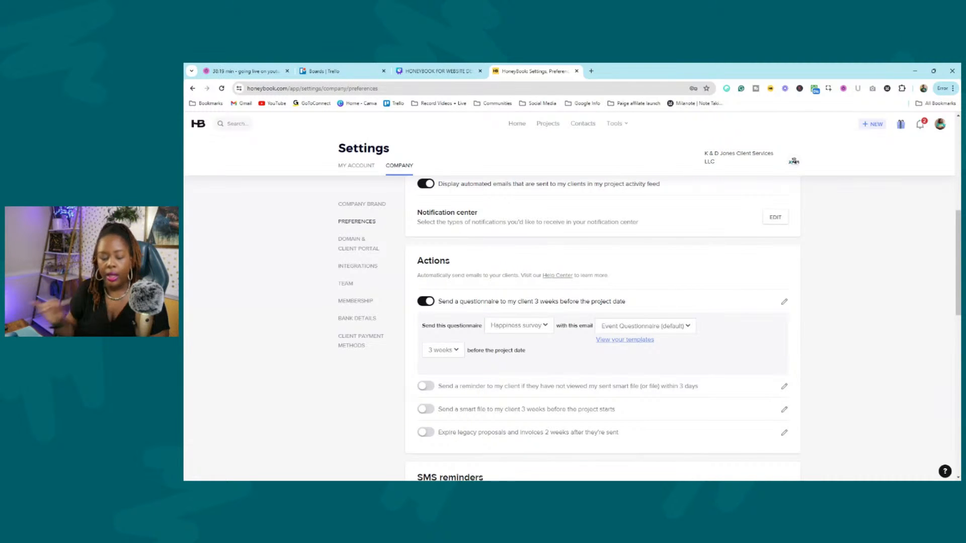
pyautogui.scroll(-5, 666, 282)
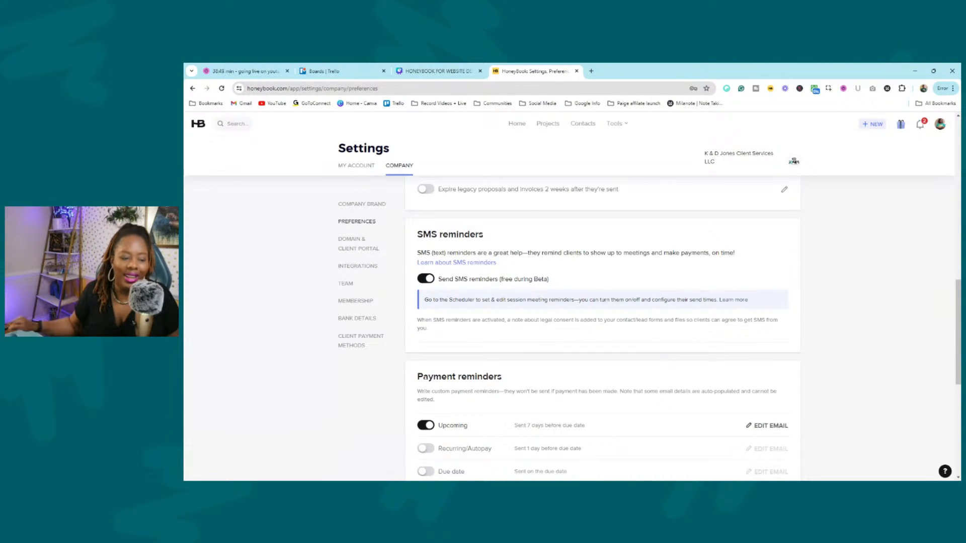
# Scroll to Payment reminders and edit the Upcoming reminder email.
pyautogui.scroll(-3, 609, 285)
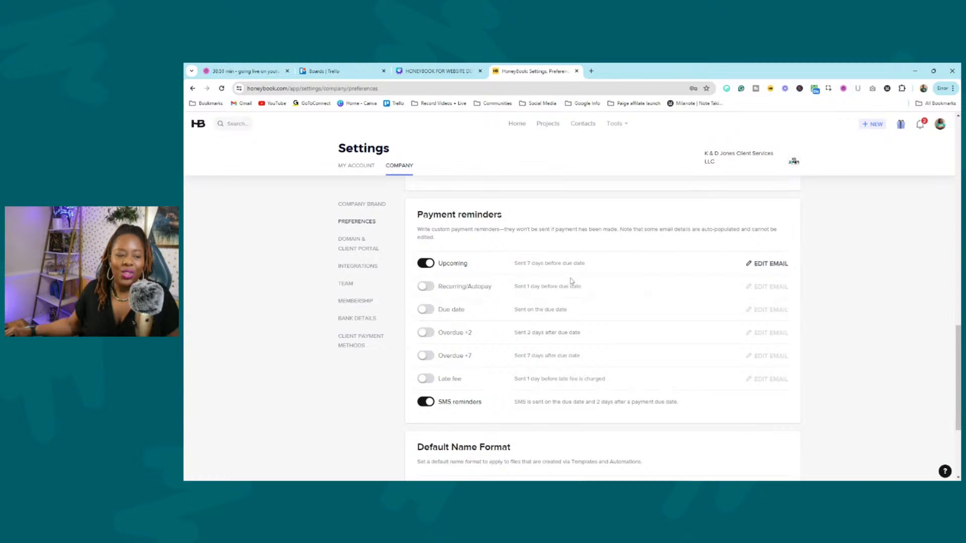
pyautogui.scroll(-1, 583, 247)
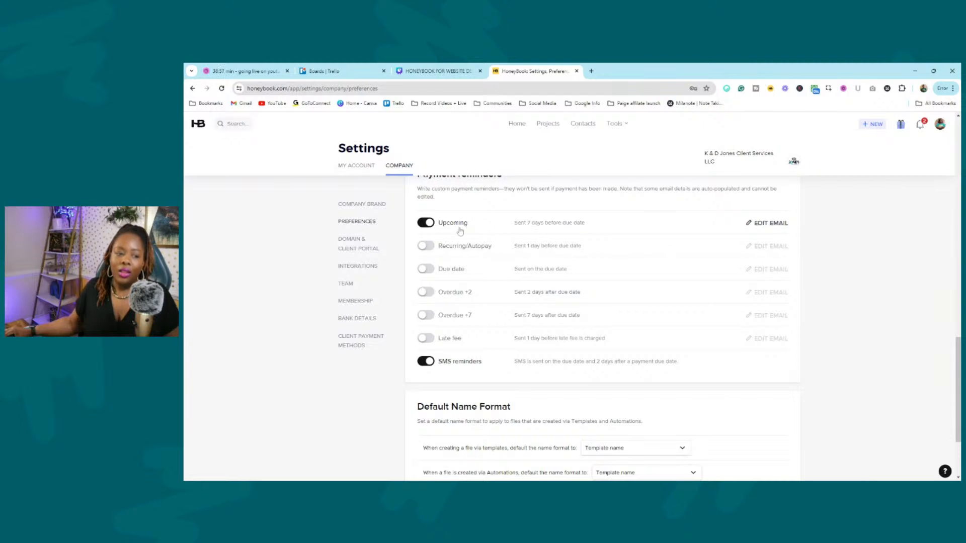
pyautogui.scroll(1, 600, 249)
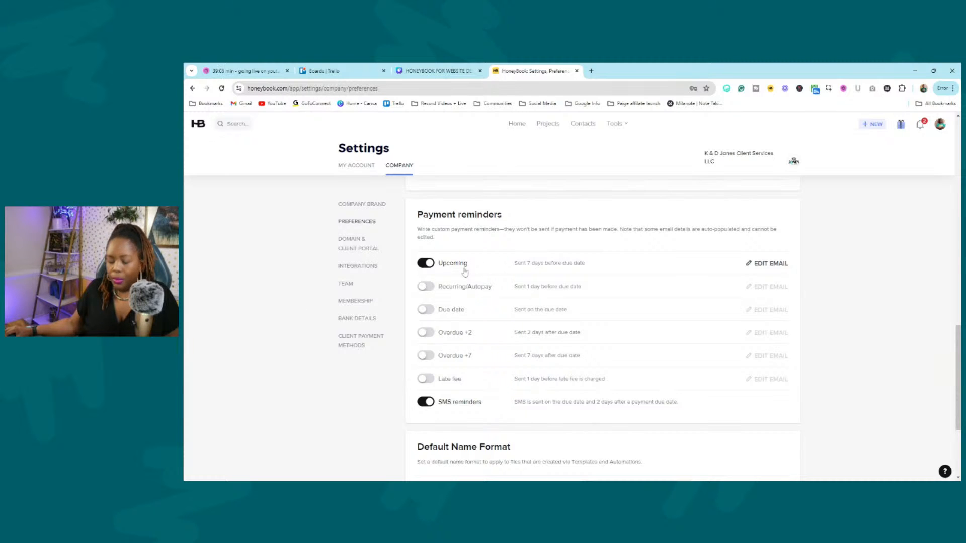
pyautogui.moveTo(512, 263); pyautogui.dragTo(604, 263)
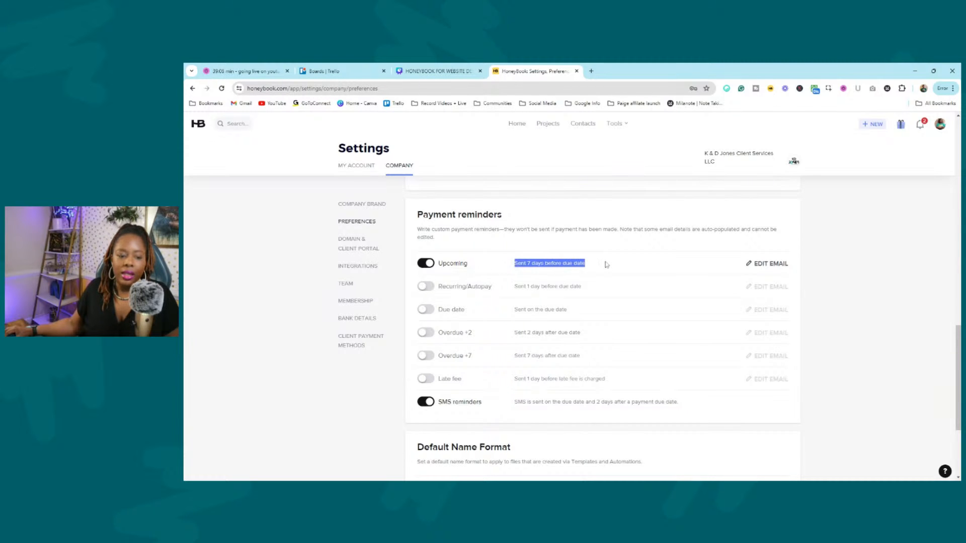
pyautogui.click(769, 263)
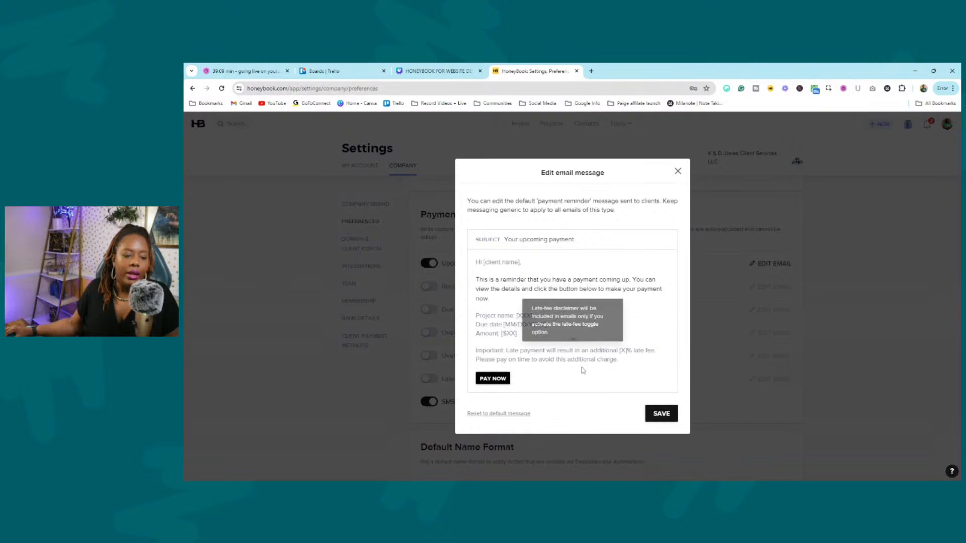
# Discard the reminder email editor unsaved and switch to Domain & Client Portal settings.
pyautogui.click(684, 175)
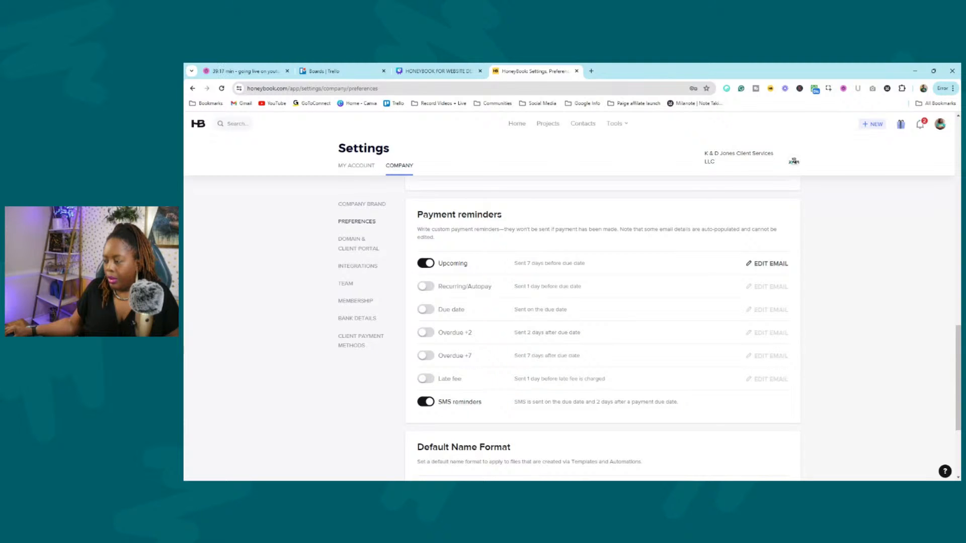
pyautogui.click(358, 244)
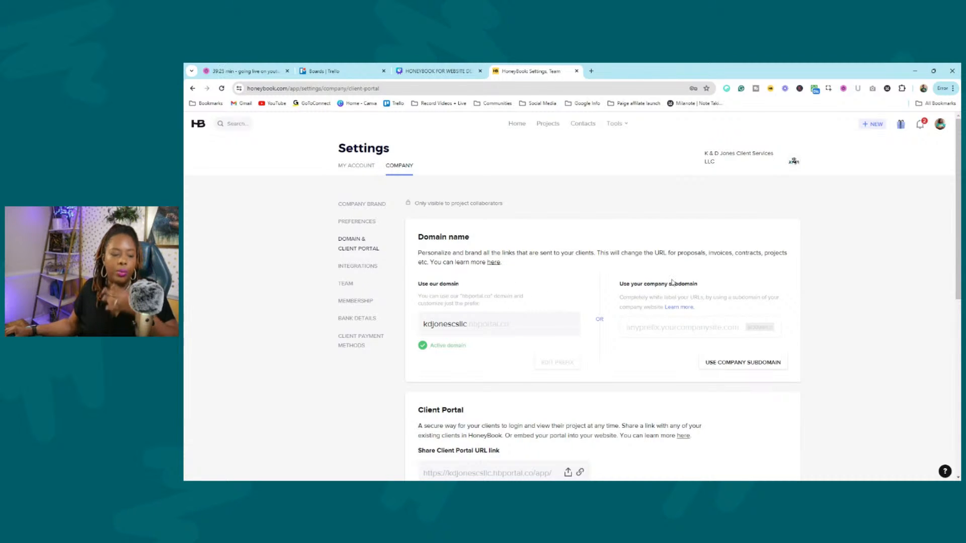
# Scroll down to the client portal login preview and bring up the login screen customizer.
pyautogui.scroll(-1, 673, 272)
pyautogui.scroll(-3, 667, 268)
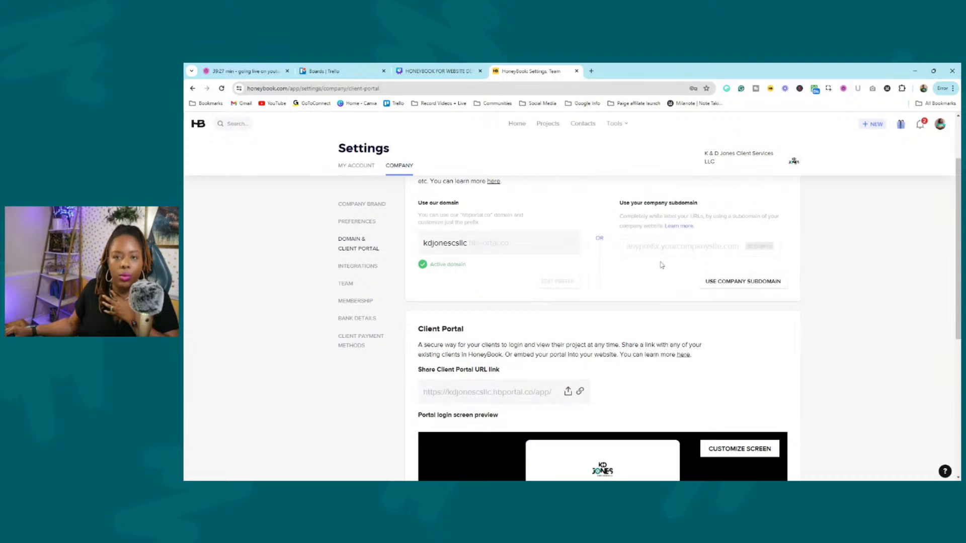
pyautogui.scroll(-3, 661, 265)
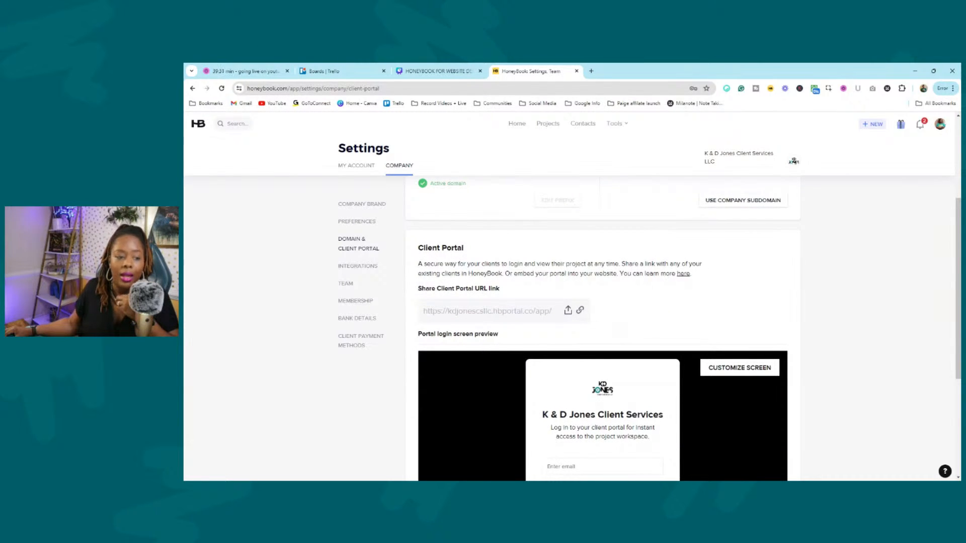
pyautogui.scroll(-5, 584, 273)
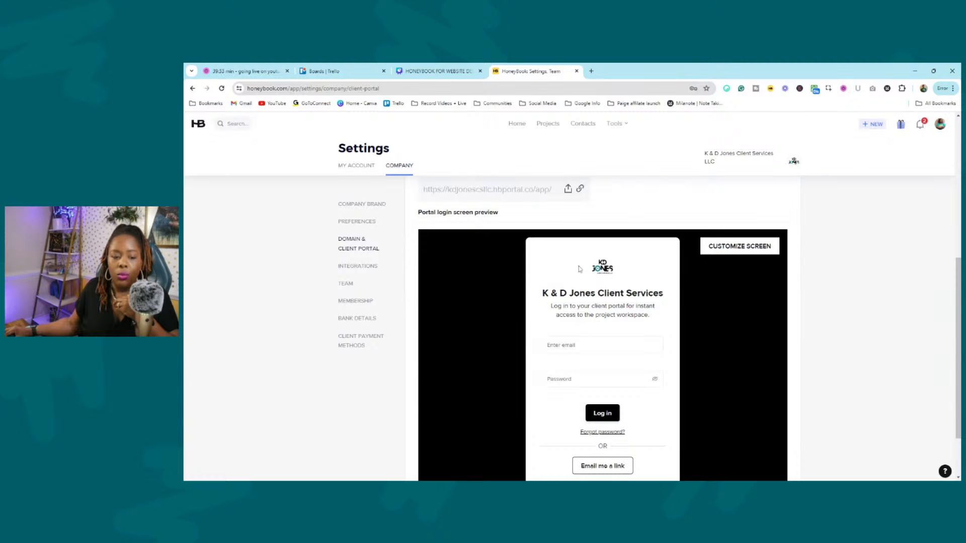
pyautogui.click(743, 250)
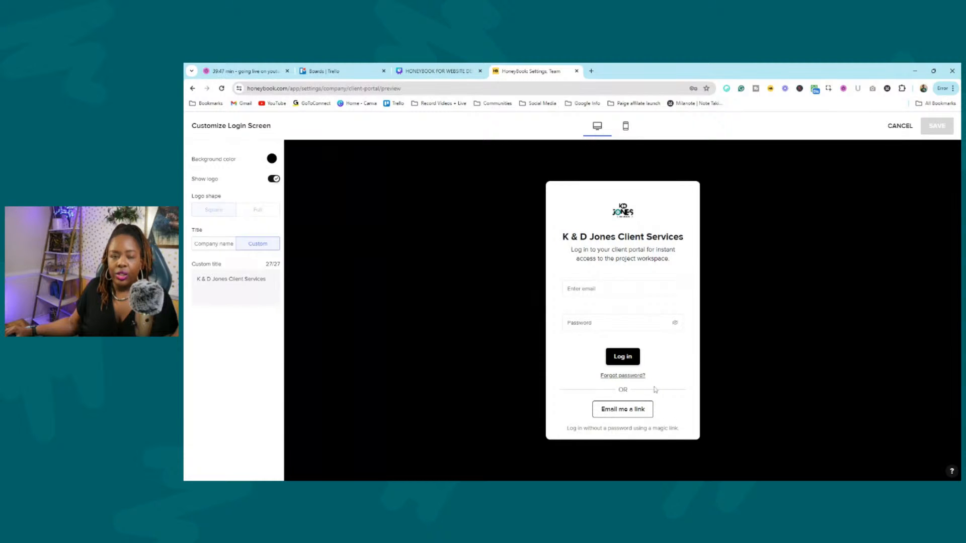
# Return from the login screen customizer to portal settings, then switch to Integrations.
pyautogui.click(193, 88)
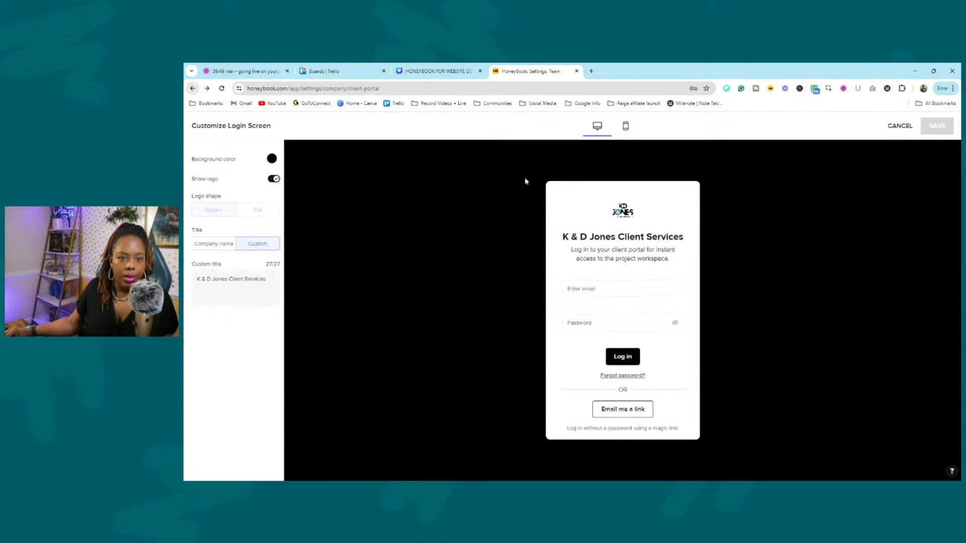
pyautogui.scroll(-2, 650, 227)
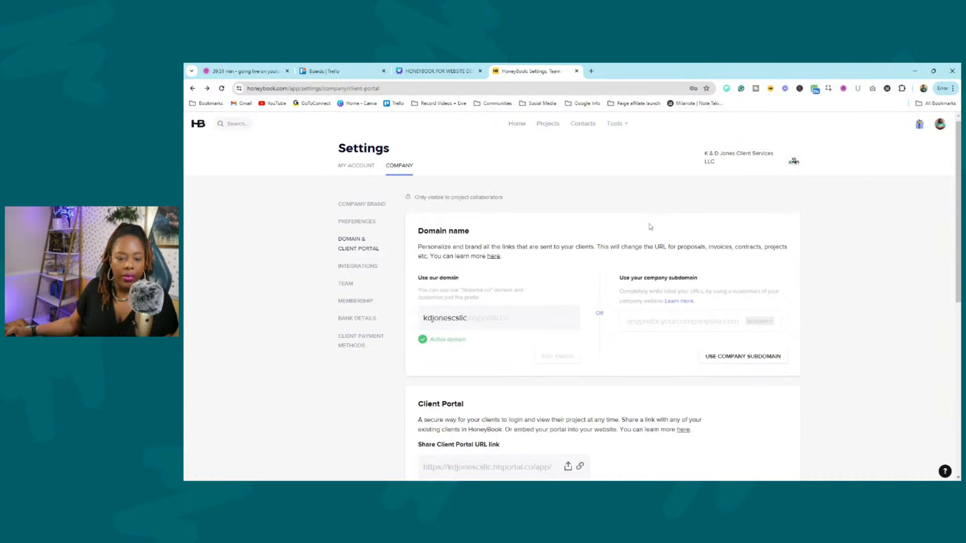
pyautogui.scroll(-2, 650, 227)
pyautogui.scroll(4, 670, 228)
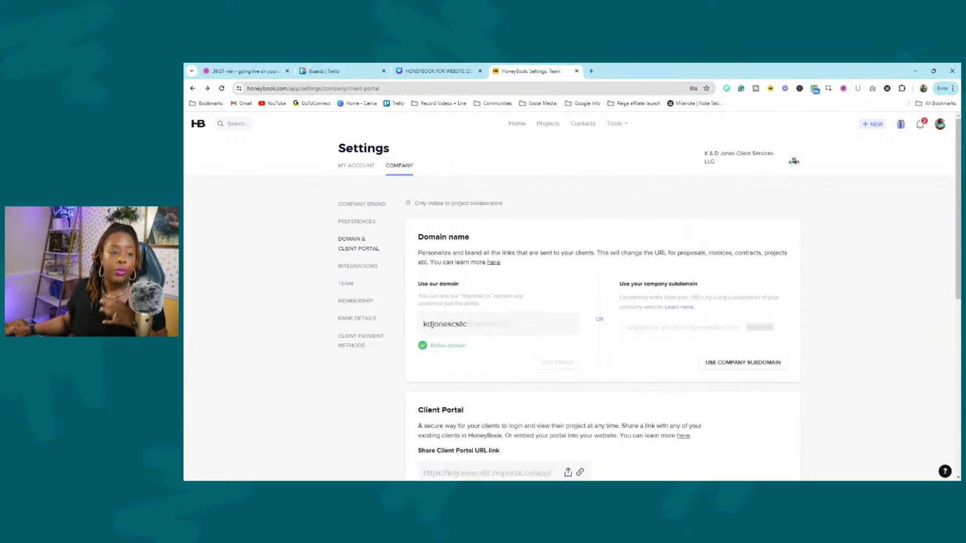
pyautogui.click(357, 265)
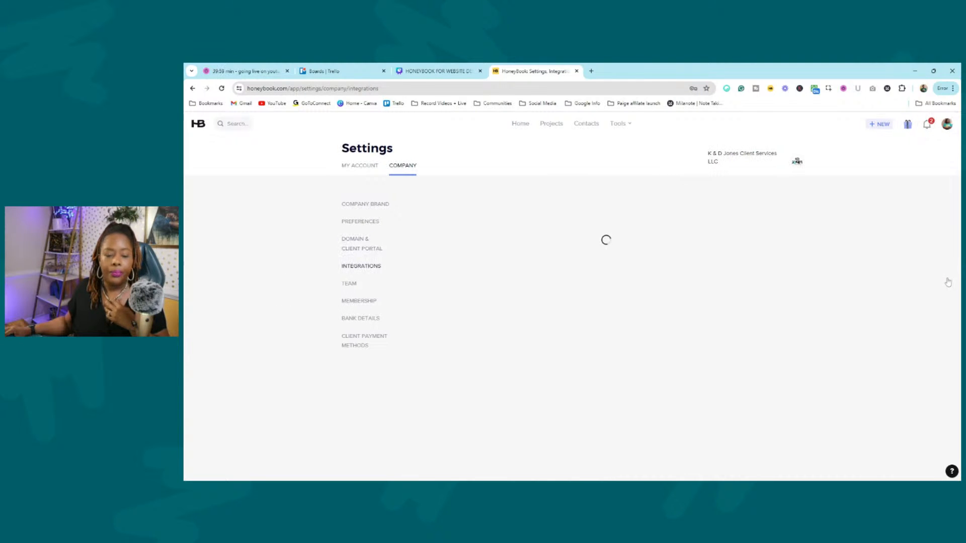
# Read the email integration testing explanation at the top of the Integrations page.
pyautogui.scroll(-2, 919, 258)
pyautogui.scroll(1, 918, 258)
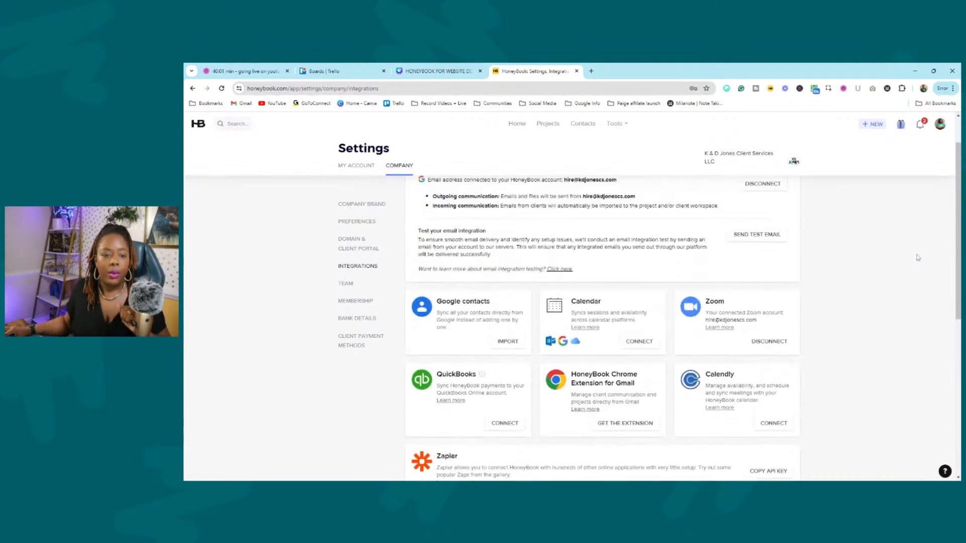
pyautogui.scroll(1, 918, 258)
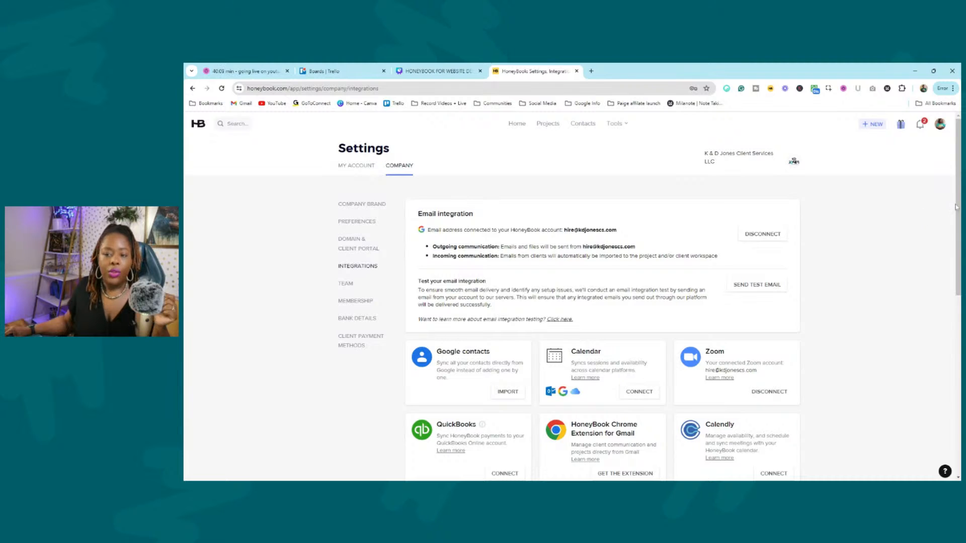
pyautogui.moveTo(958, 205); pyautogui.dragTo(959, 208)
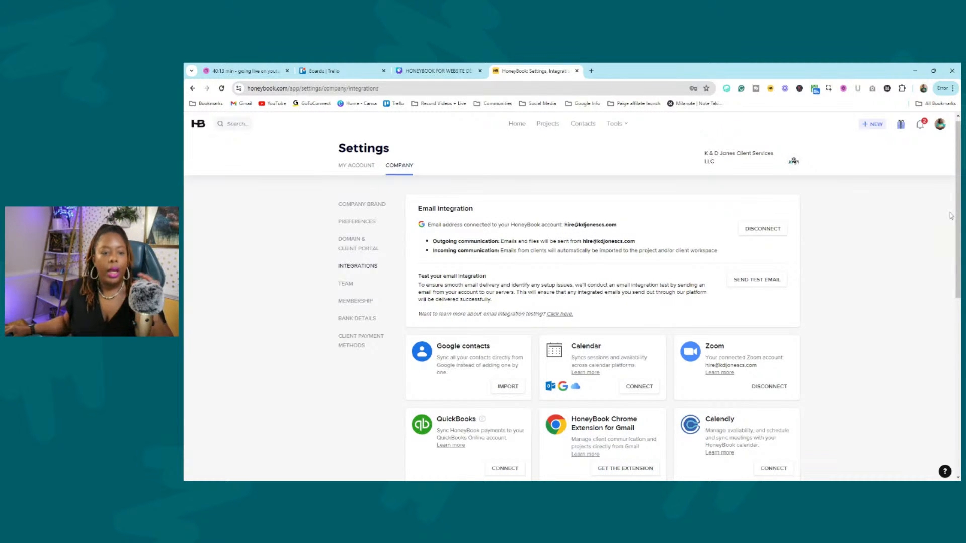
pyautogui.moveTo(959, 231); pyautogui.dragTo(958, 269)
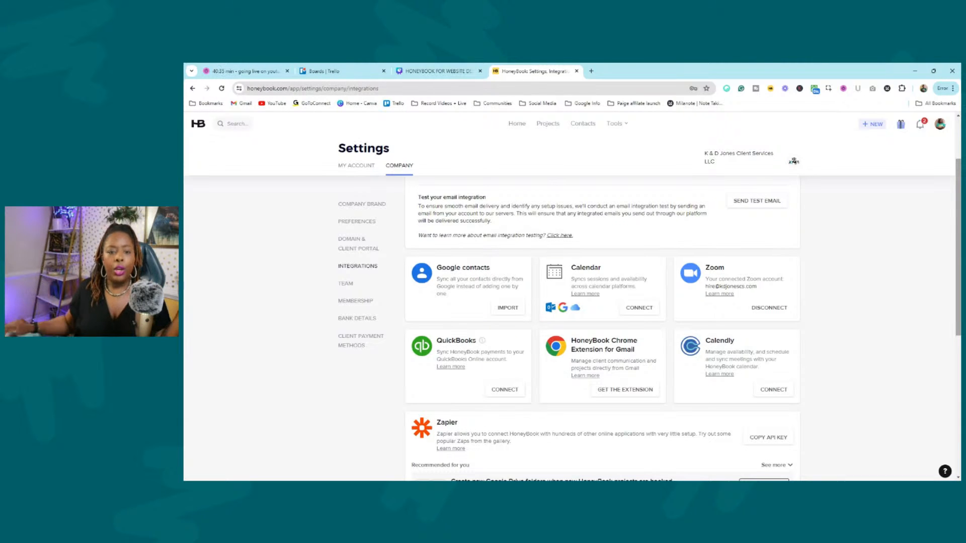
pyautogui.moveTo(418, 206); pyautogui.dragTo(667, 220)
pyautogui.click(667, 220)
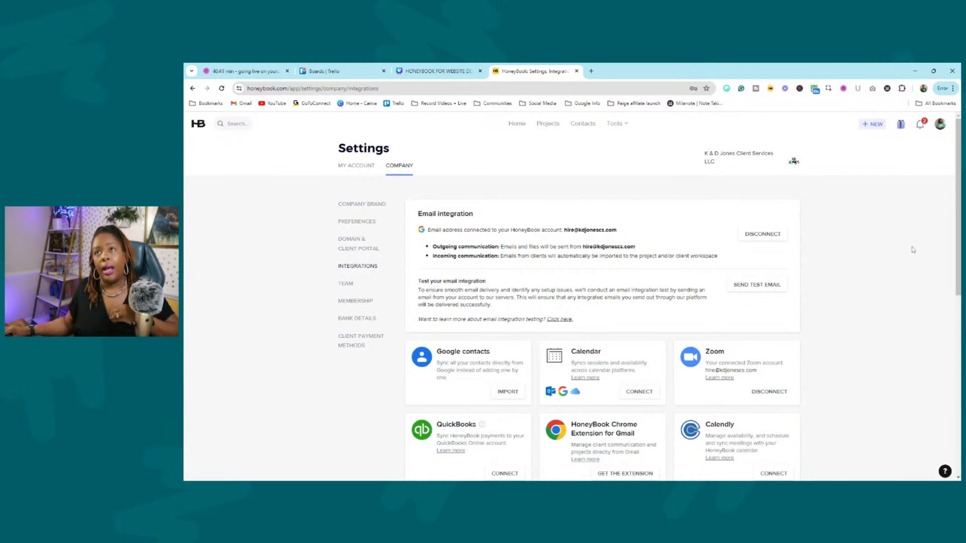
# Scroll through the app cards: Zoom connected; QuickBooks, Calendly, Zapier, Meta leads, Slack, Monday, Asana available.
pyautogui.scroll(-1, 913, 250)
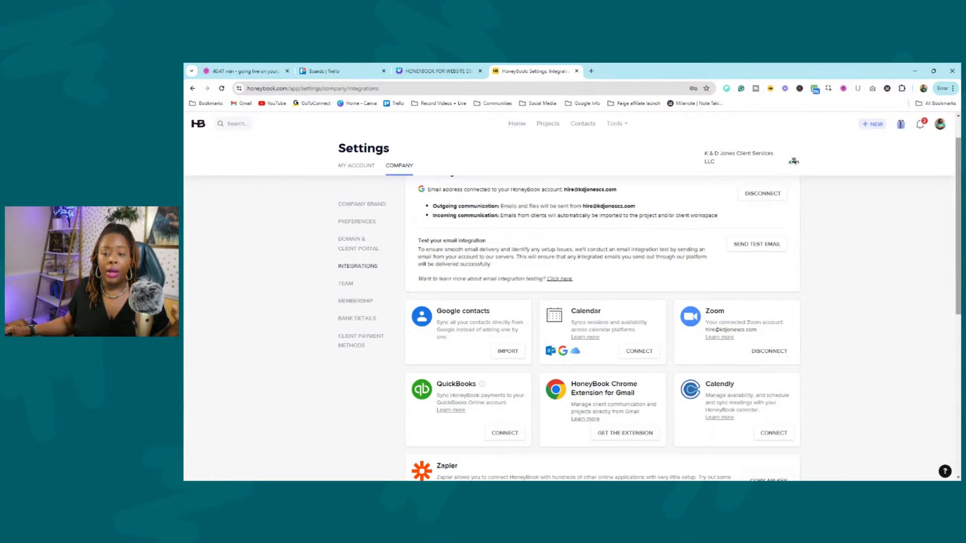
pyautogui.scroll(-1, 958, 268)
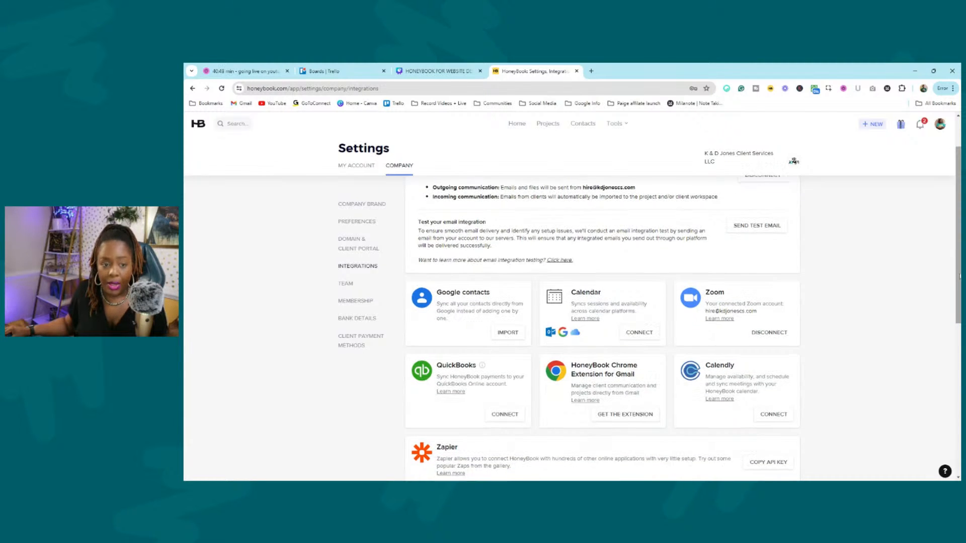
pyautogui.scroll(-1, 875, 262)
pyautogui.scroll(-1, 875, 262)
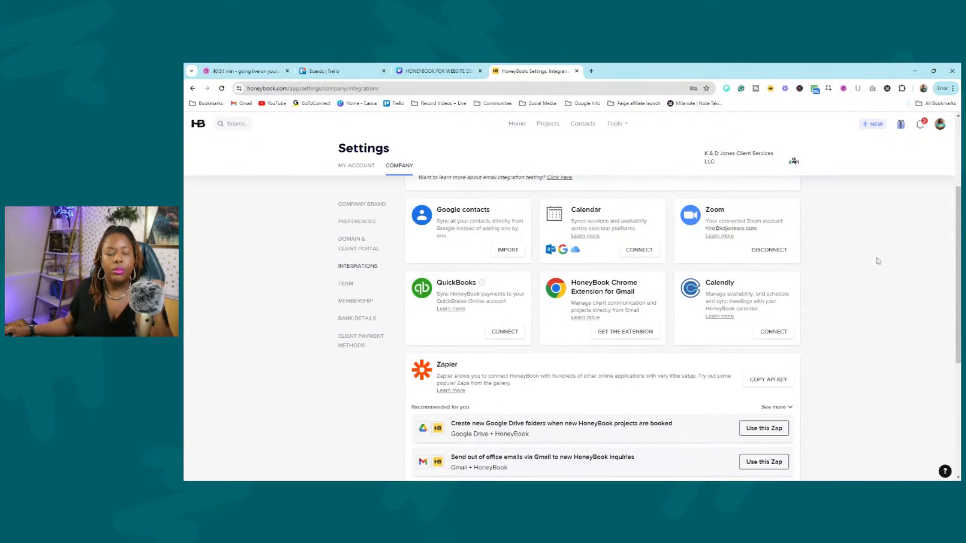
pyautogui.scroll(1, 768, 274)
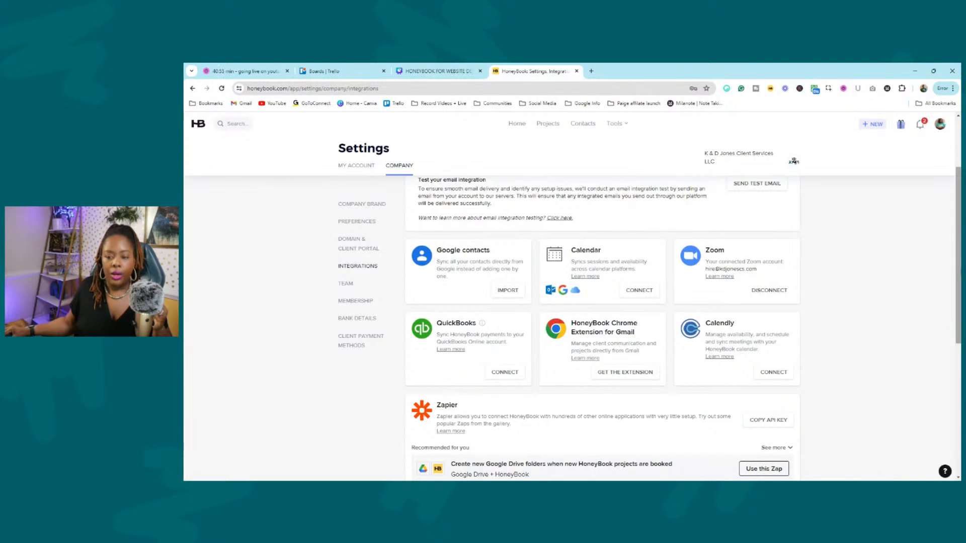
pyautogui.scroll(-1, 959, 282)
pyautogui.scroll(-2, 959, 330)
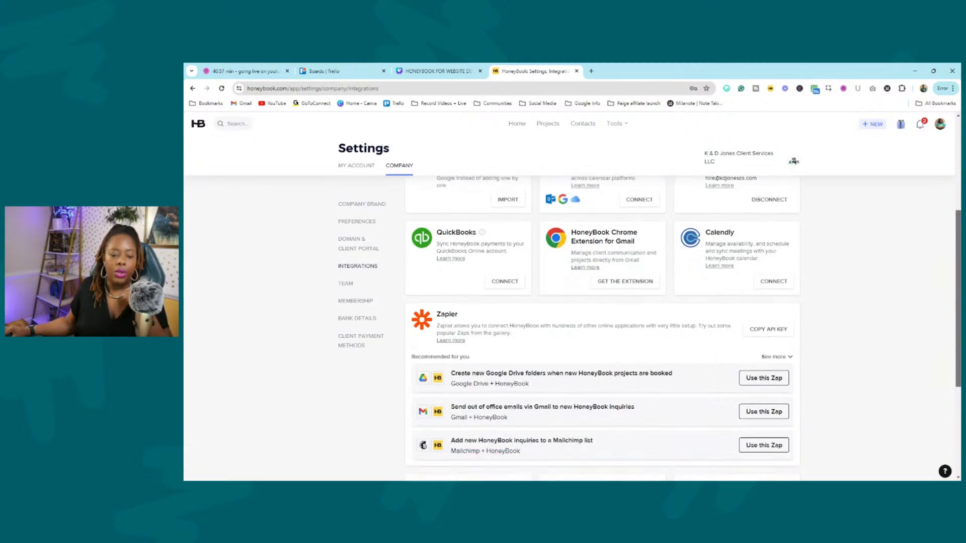
pyautogui.scroll(-3, 960, 330)
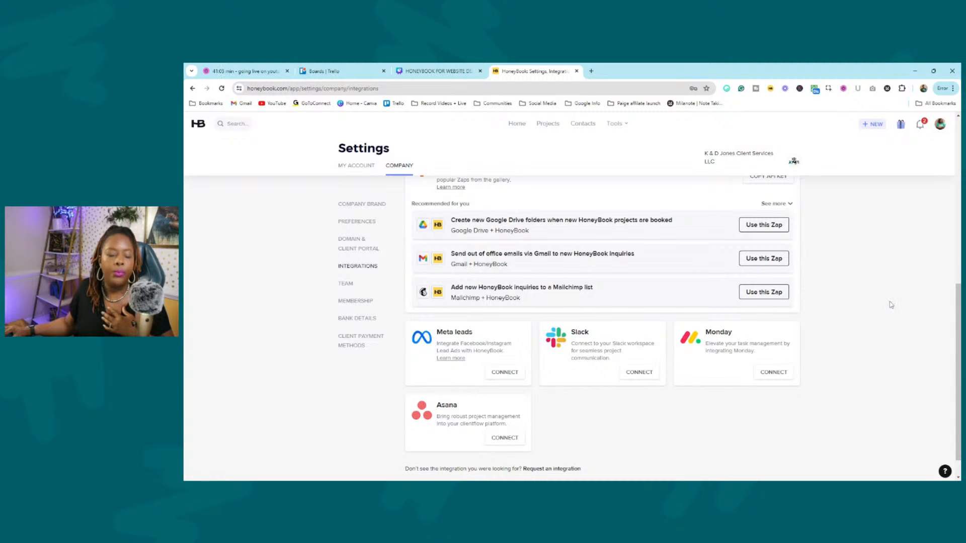
pyautogui.scroll(2, 888, 303)
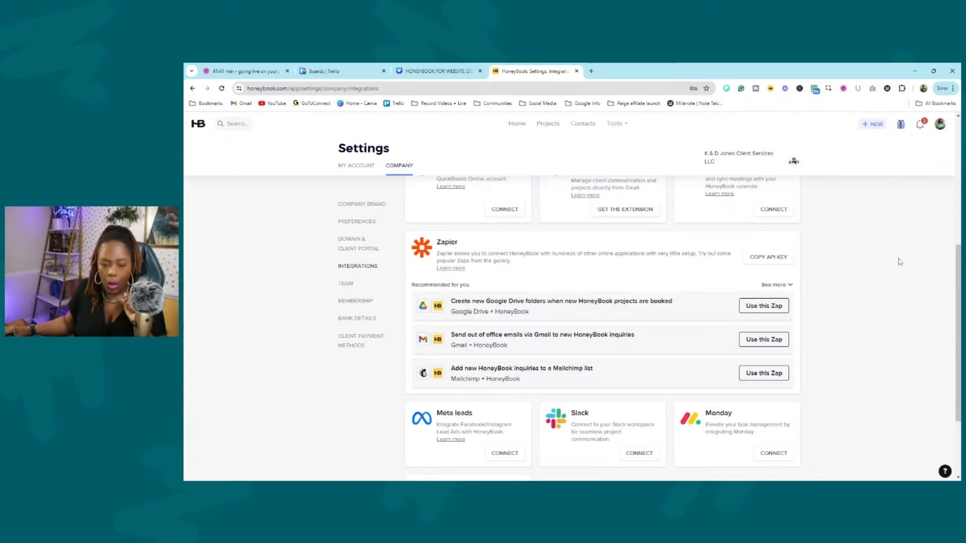
# Scroll up to the Email integration card and open the Tools menu's grouped tool list.
pyautogui.scroll(2, 707, 291)
pyautogui.scroll(3, 706, 291)
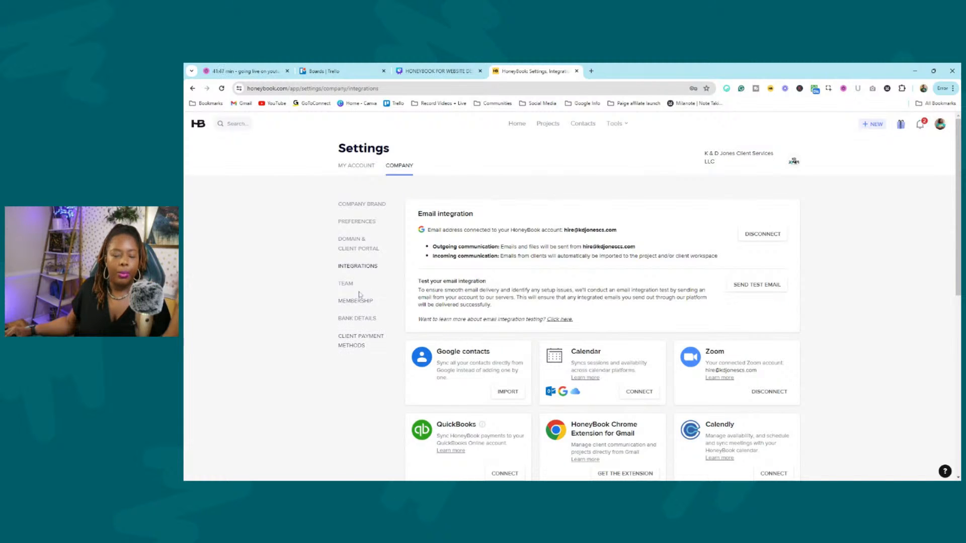
pyautogui.click(627, 125)
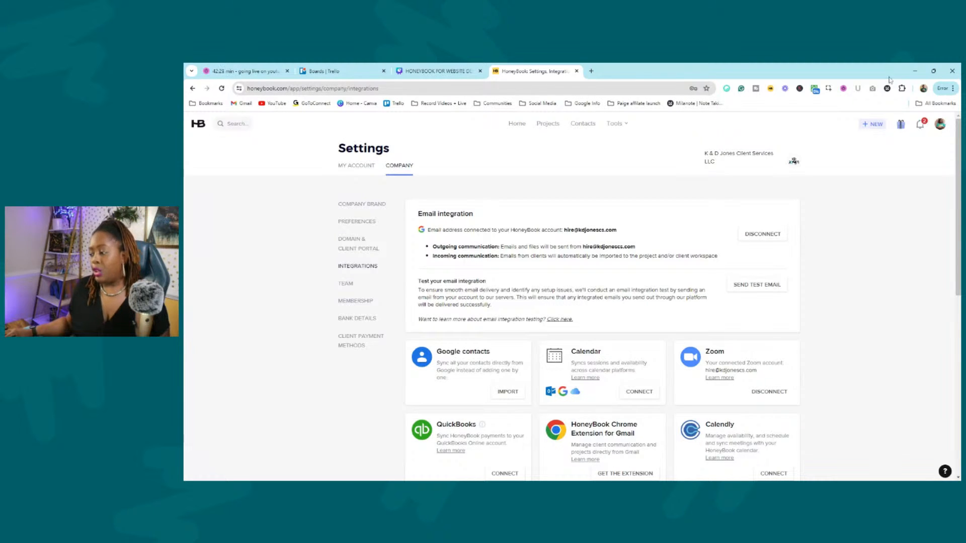
pyautogui.click(616, 124)
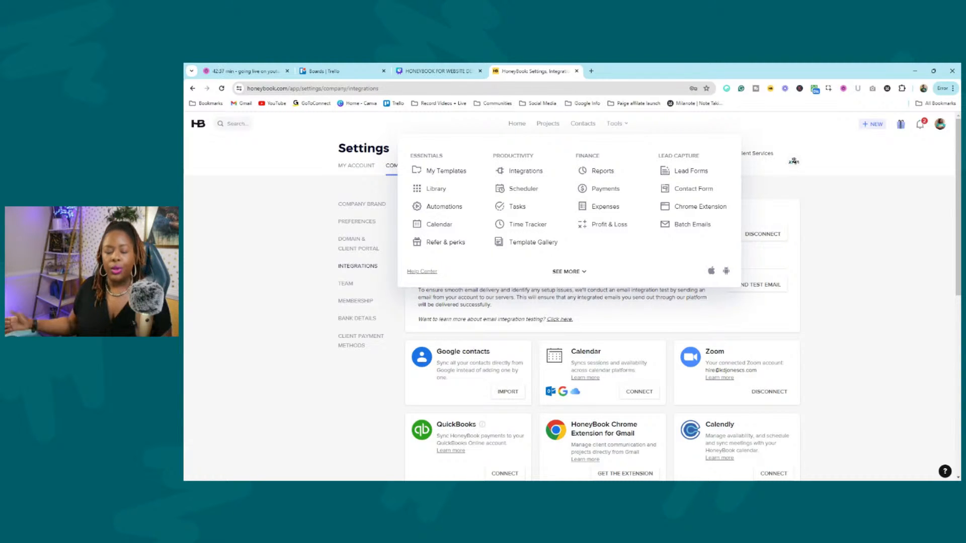
# Open the EXAMPLE APPLICATION contact form from the Contact Forms list, then go back.
pyautogui.click(688, 191)
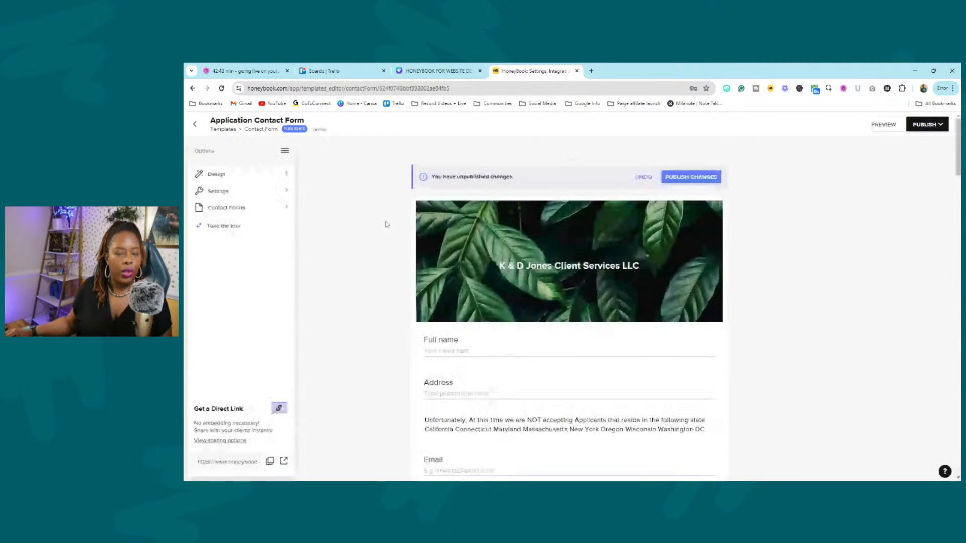
pyautogui.click(241, 208)
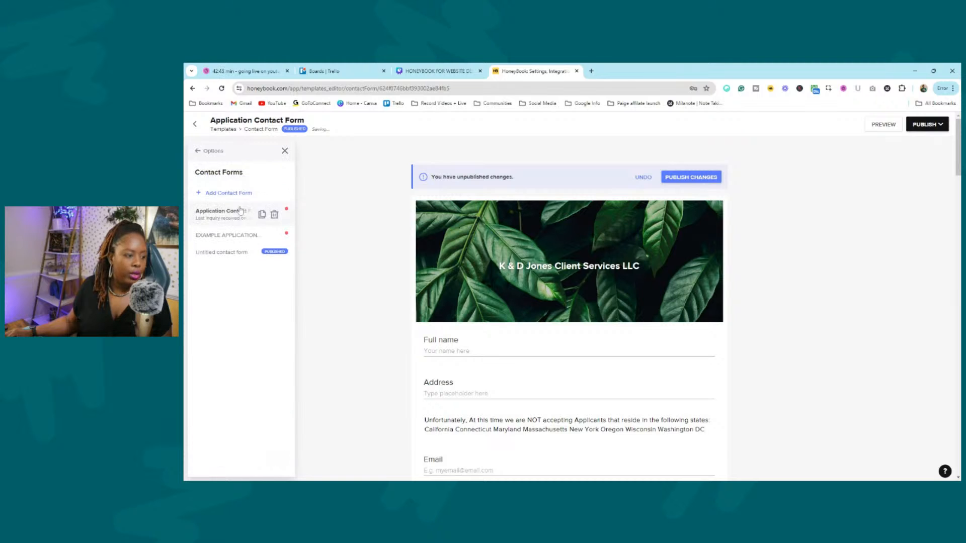
pyautogui.click(236, 234)
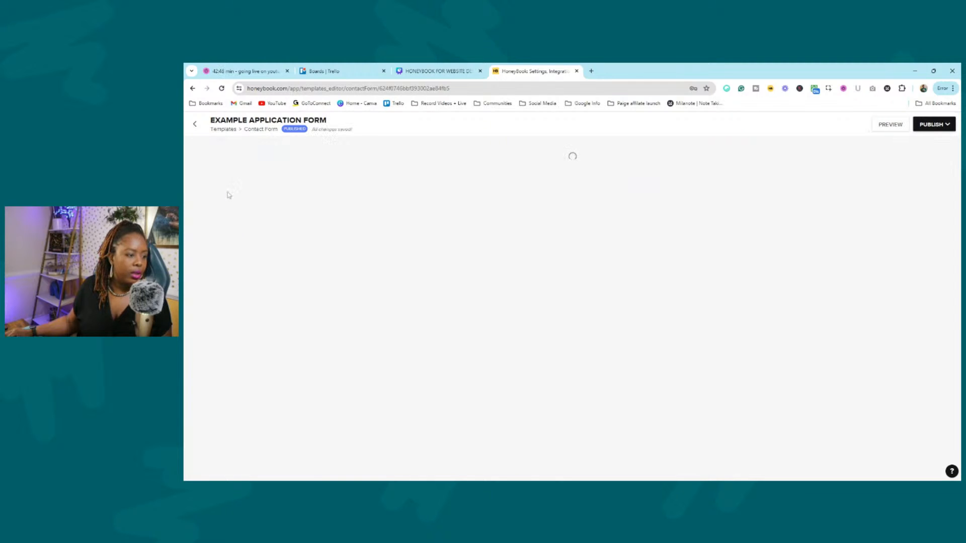
pyautogui.click(194, 126)
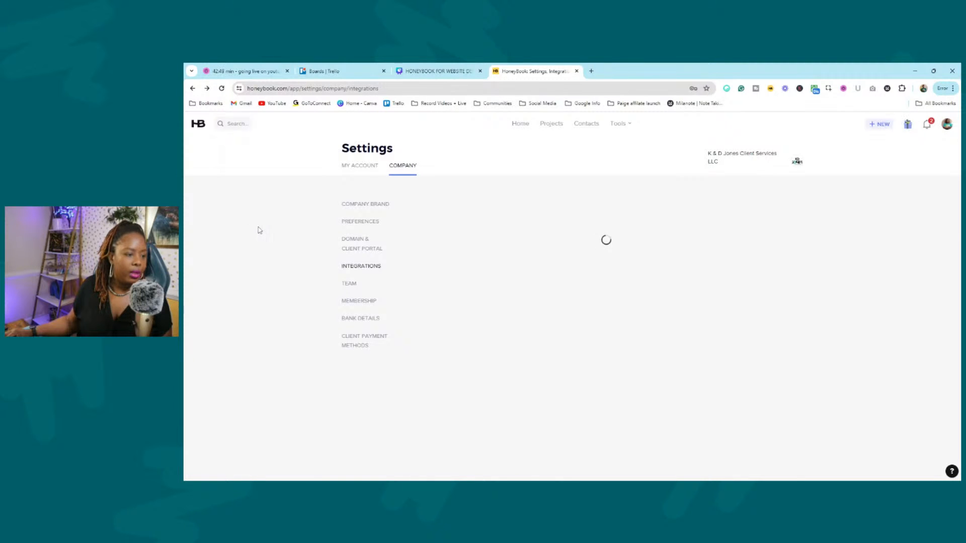
# Reopen Tools > Contact Form and load 'Untitled contact form' from the saved forms.
pyautogui.click(619, 122)
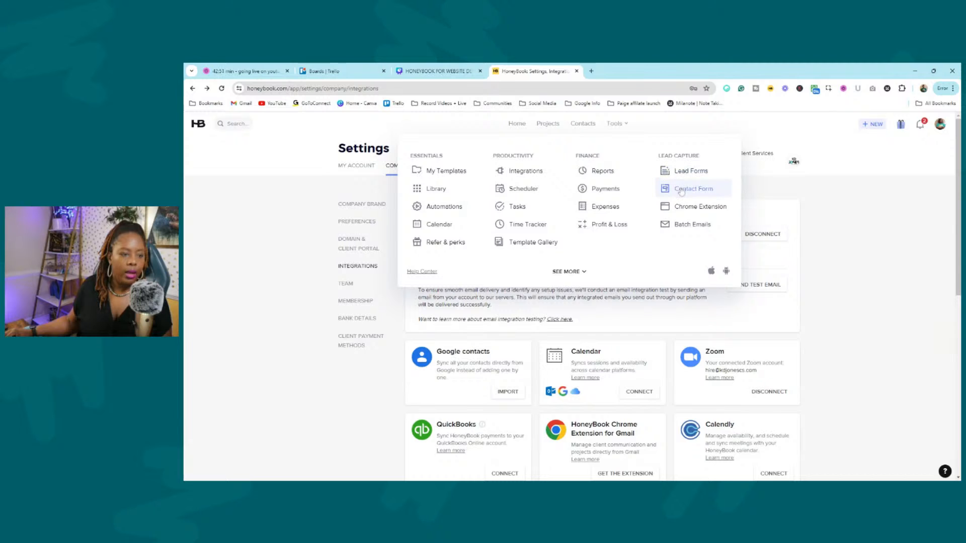
pyautogui.click(683, 189)
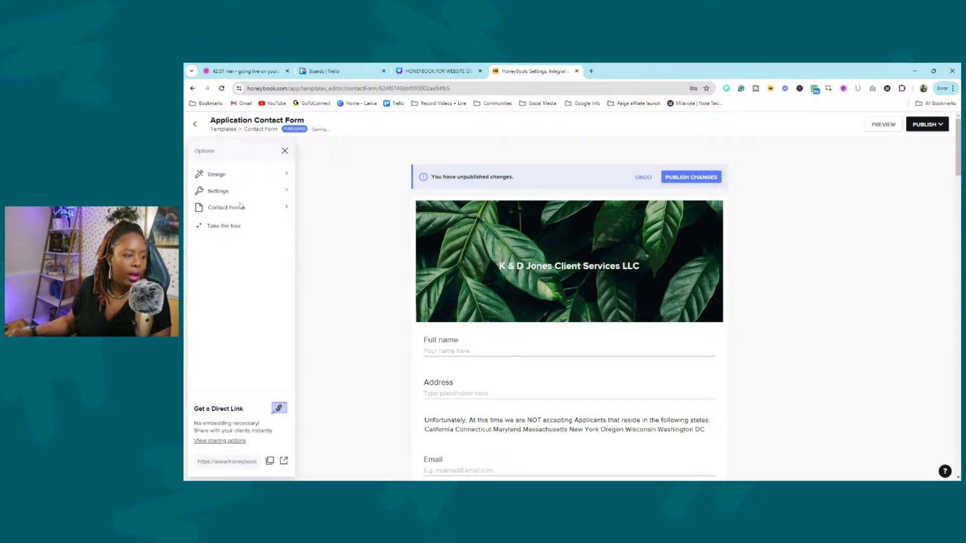
pyautogui.click(278, 211)
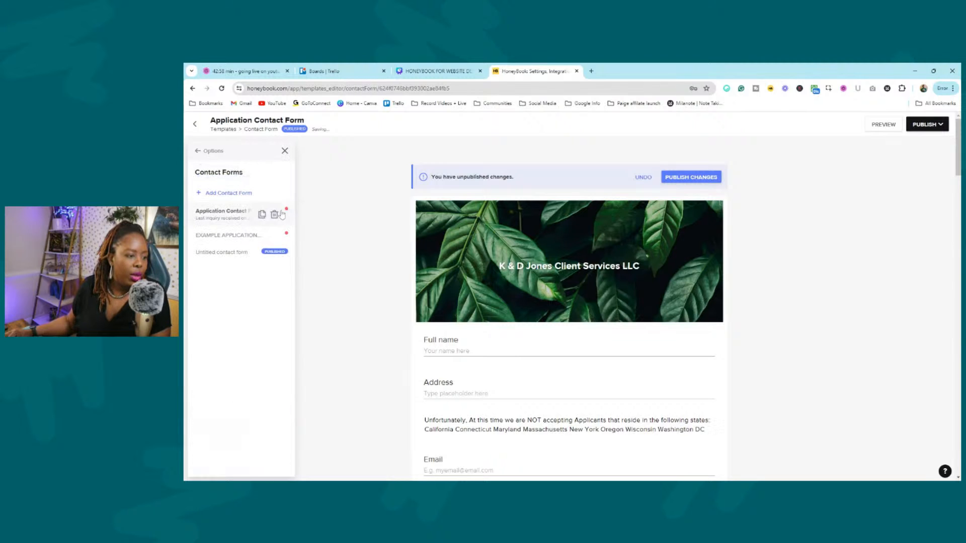
pyautogui.click(238, 254)
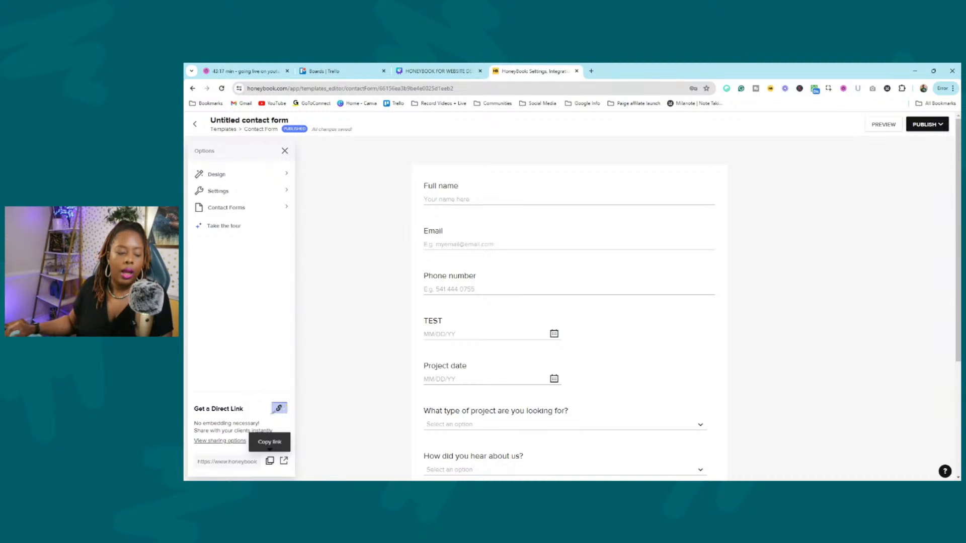
# Copy the Untitled contact form's direct link and scroll through its fields.
pyautogui.click(272, 461)
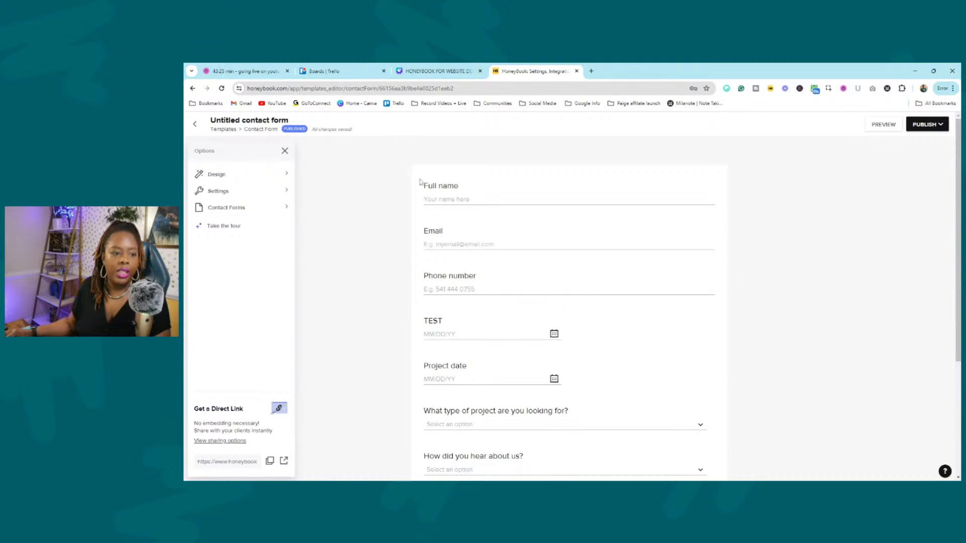
pyautogui.scroll(-1, 474, 229)
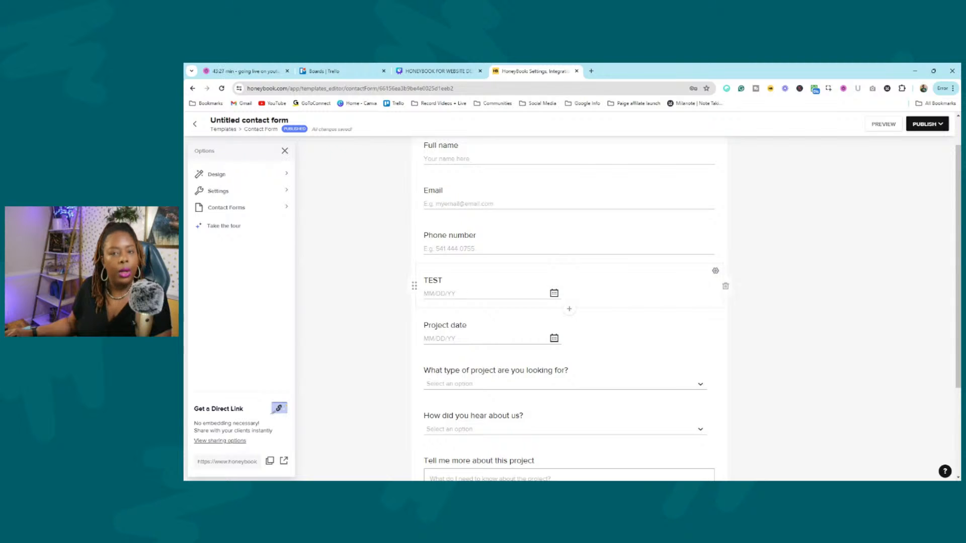
pyautogui.scroll(1, 473, 269)
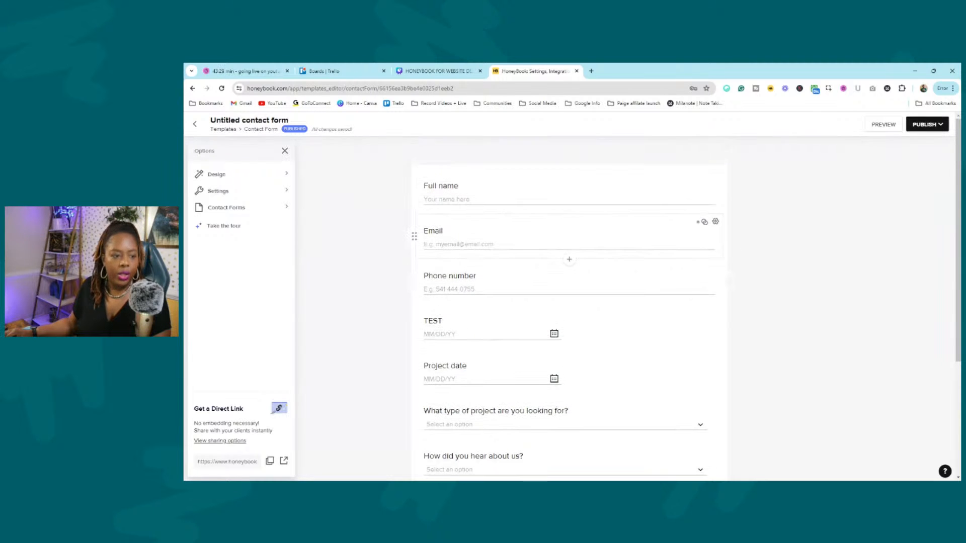
pyautogui.scroll(-2, 477, 282)
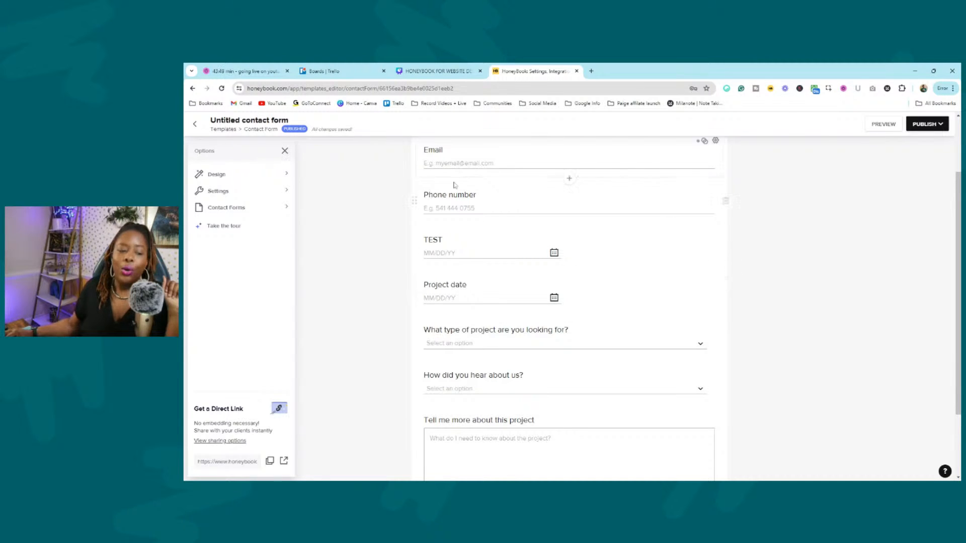
# Scroll down to the project type question, highlight its wording and open its settings.
pyautogui.scroll(-1, 497, 269)
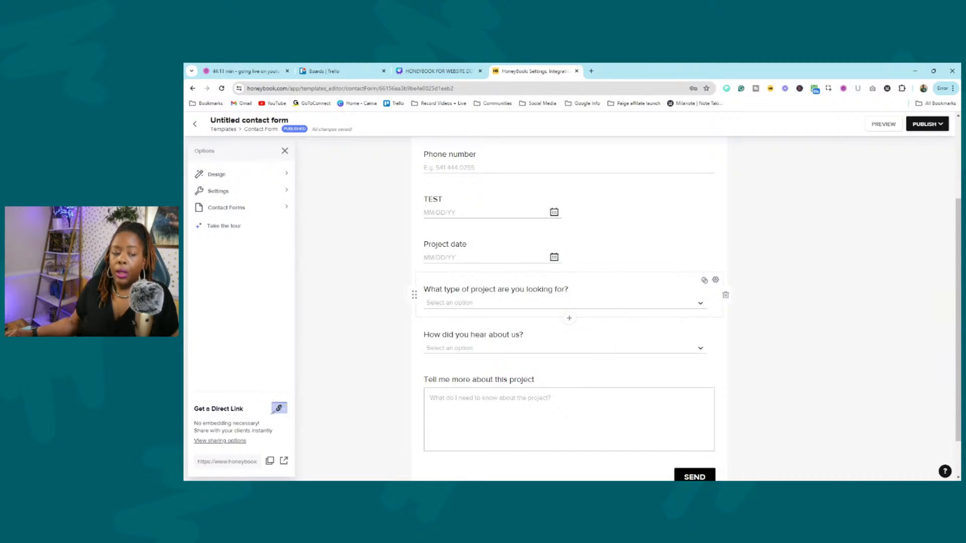
pyautogui.moveTo(431, 289); pyautogui.dragTo(569, 289)
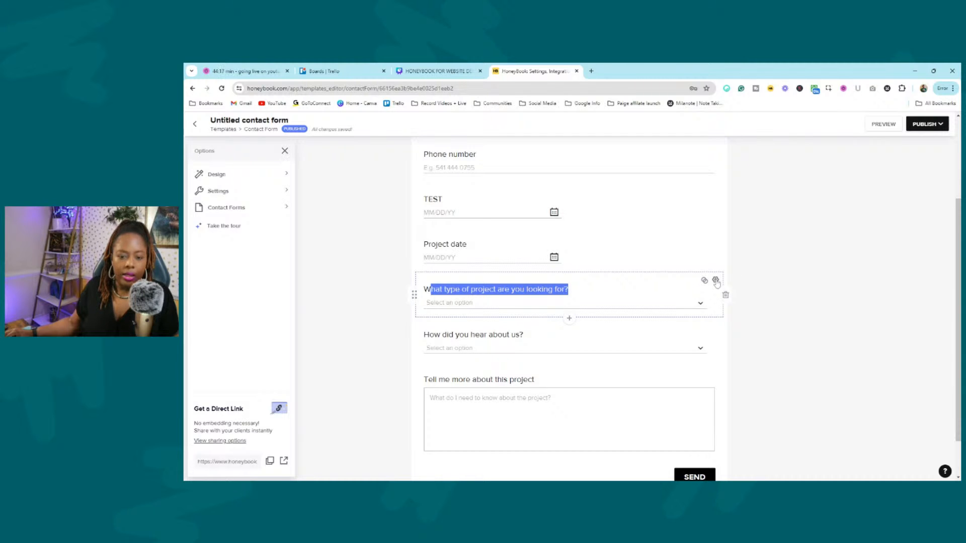
pyautogui.click(715, 281)
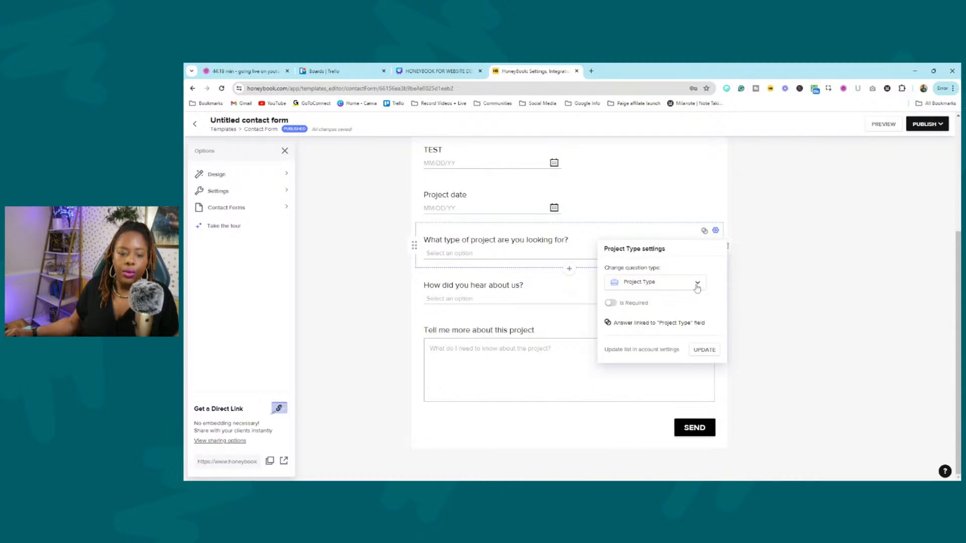
# Browse the project type question's Change question type list, leaving it as Project Type.
pyautogui.moveTo(605, 268); pyautogui.dragTo(668, 272)
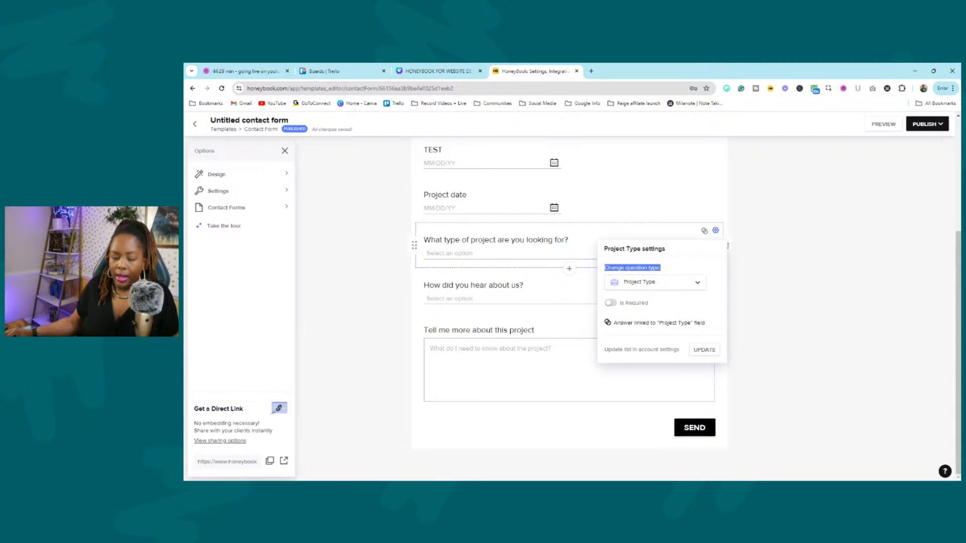
pyautogui.click(697, 282)
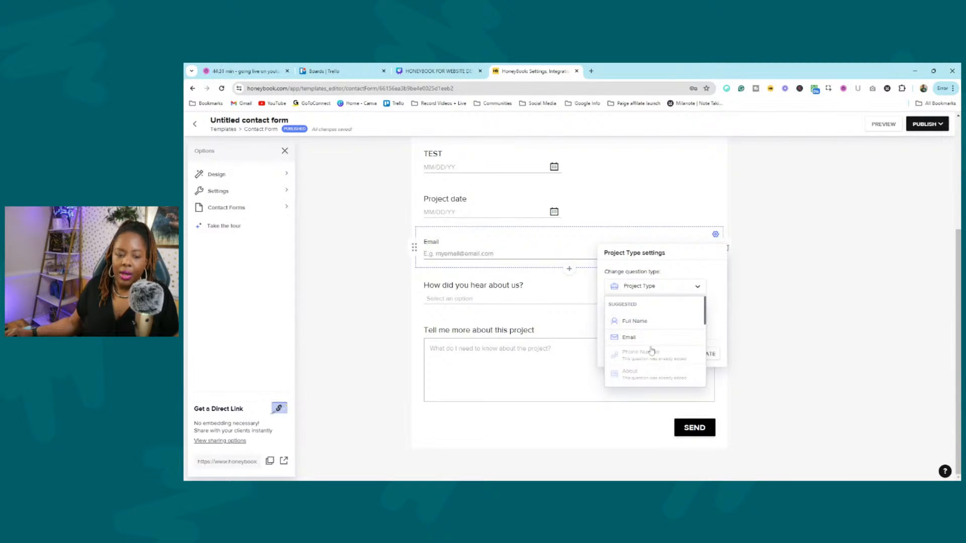
pyautogui.scroll(-5, 651, 350)
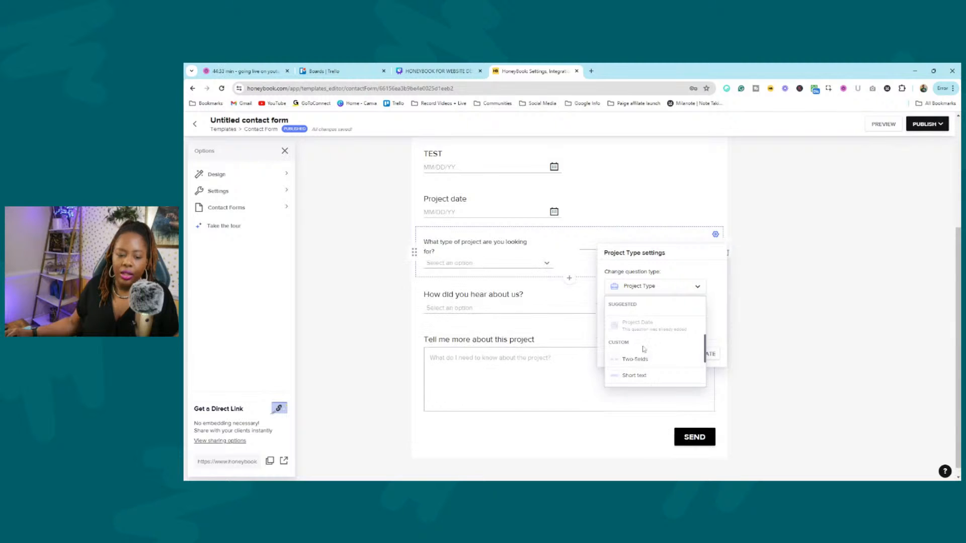
pyautogui.scroll(-3, 642, 367)
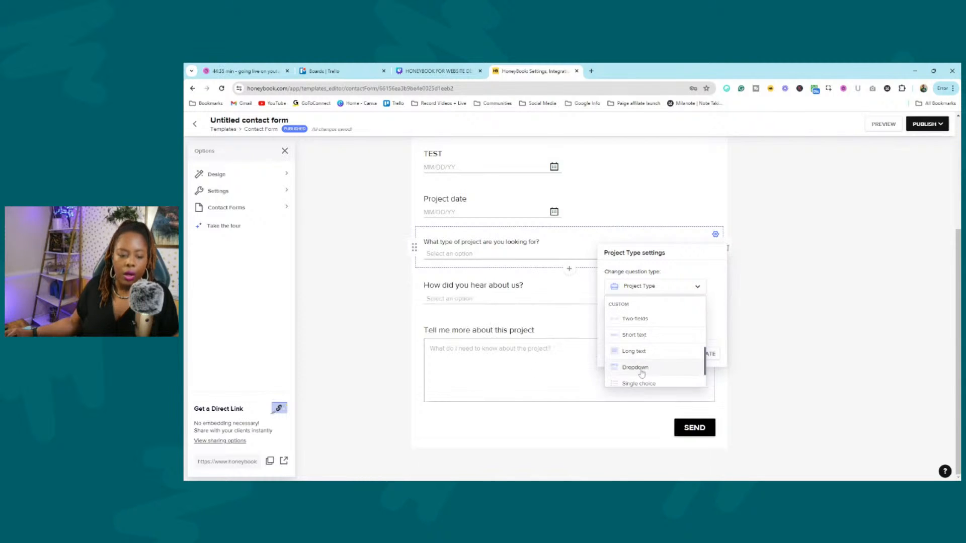
pyautogui.scroll(8, 649, 352)
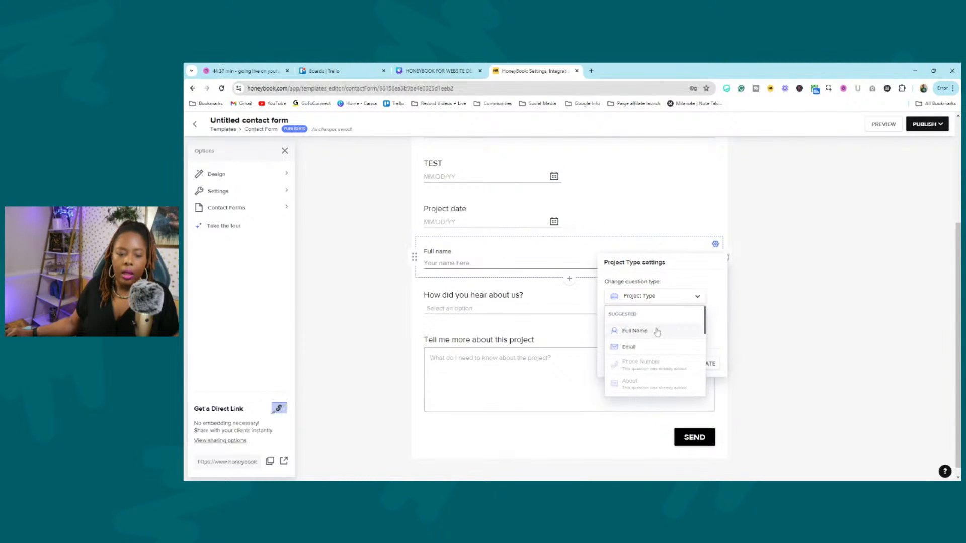
pyautogui.click(707, 286)
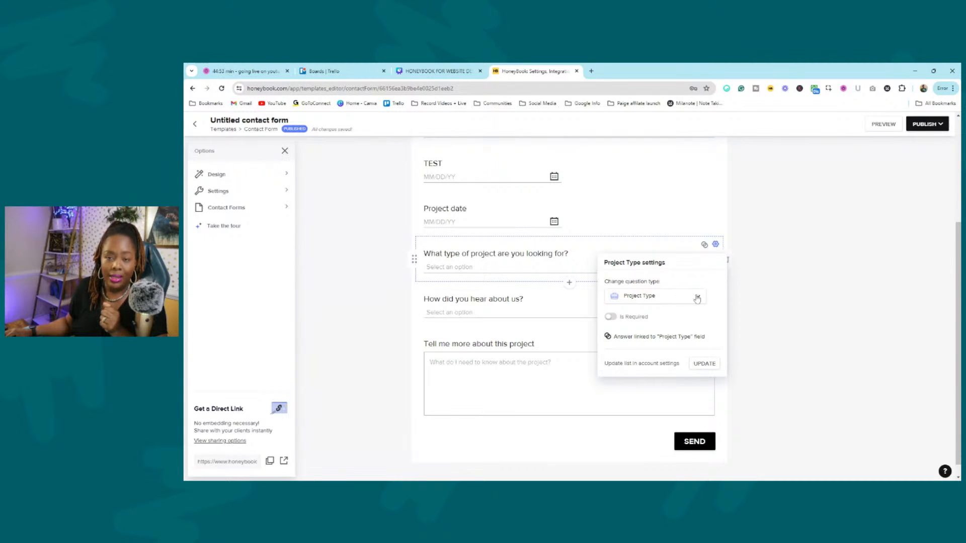
pyautogui.click(794, 299)
# View the answer choices, Business Consulting, MAKEUP 1, MAKEUP 2, System Setups, Website Design, Other.
pyautogui.click(544, 270)
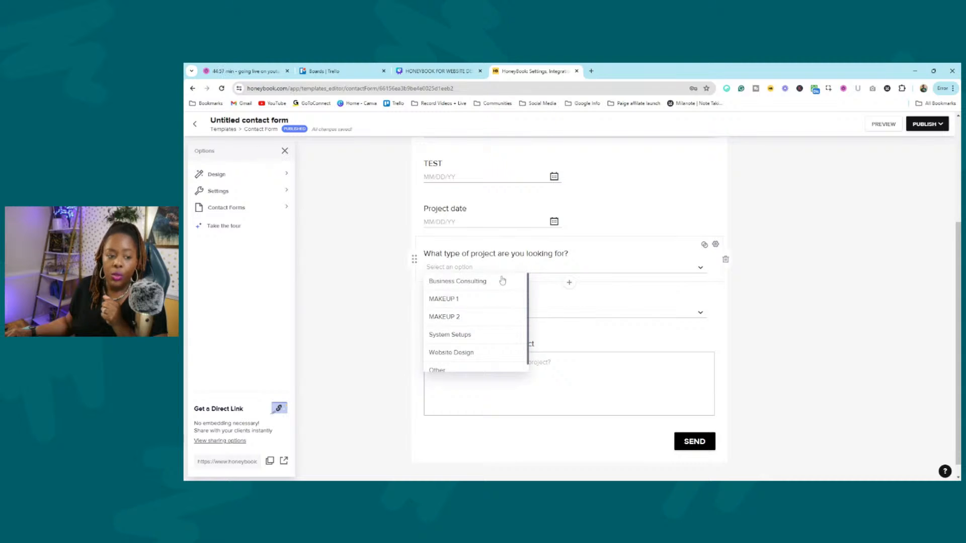
pyautogui.scroll(3, 488, 317)
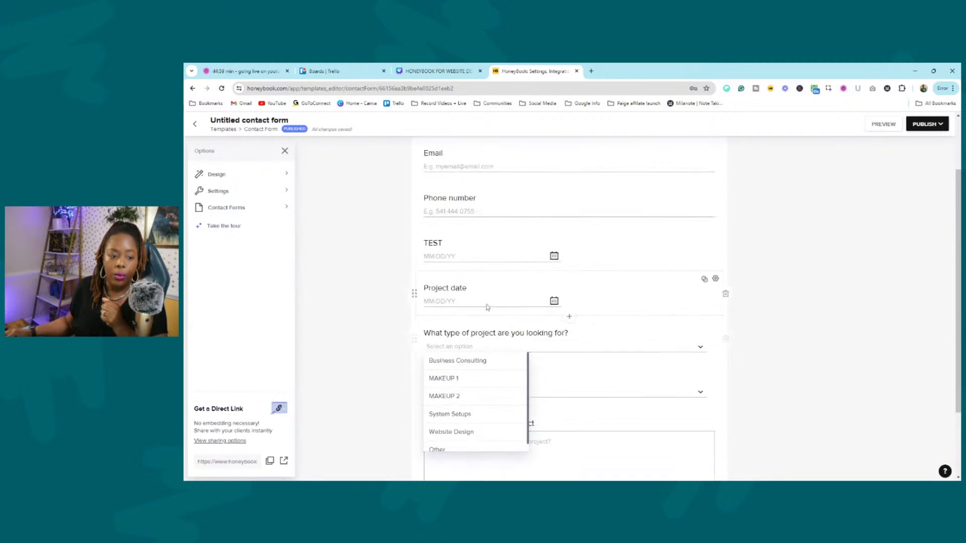
pyautogui.scroll(-3, 483, 302)
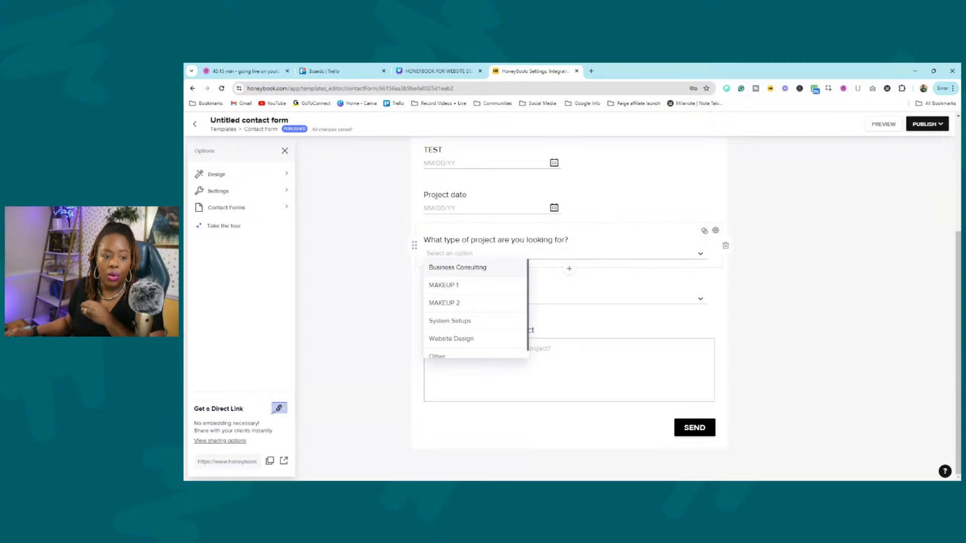
pyautogui.click(715, 231)
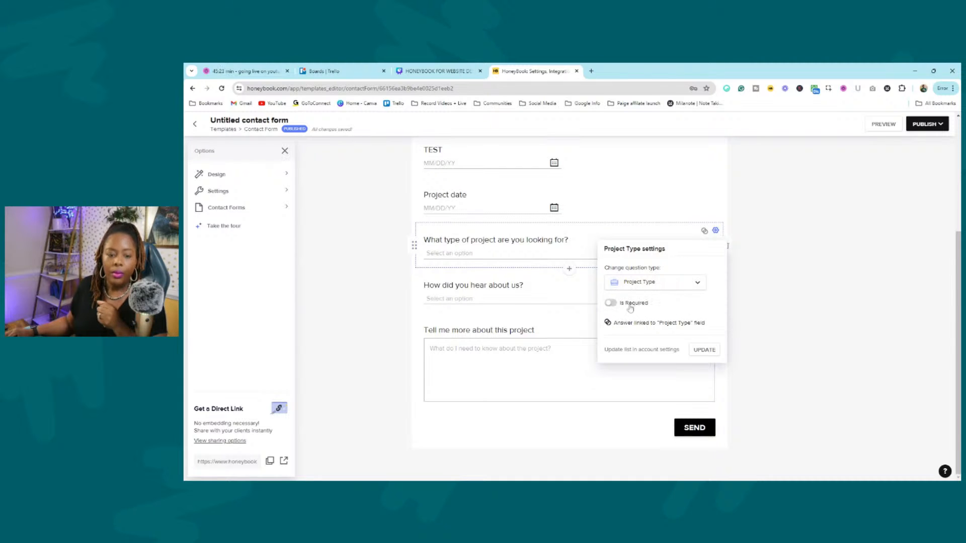
# Toggle Is Required on and back off, leaving the project-type question optional.
pyautogui.click(610, 303)
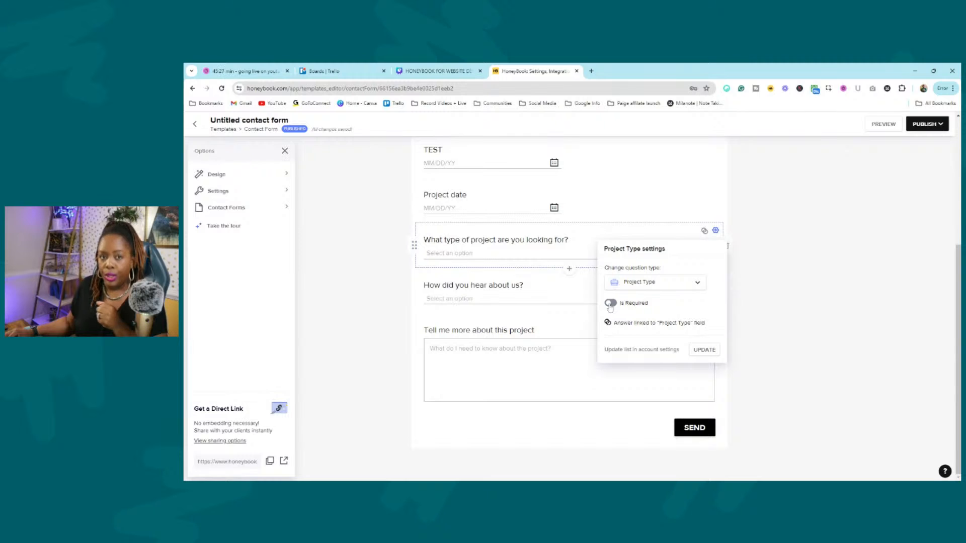
pyautogui.click(611, 303)
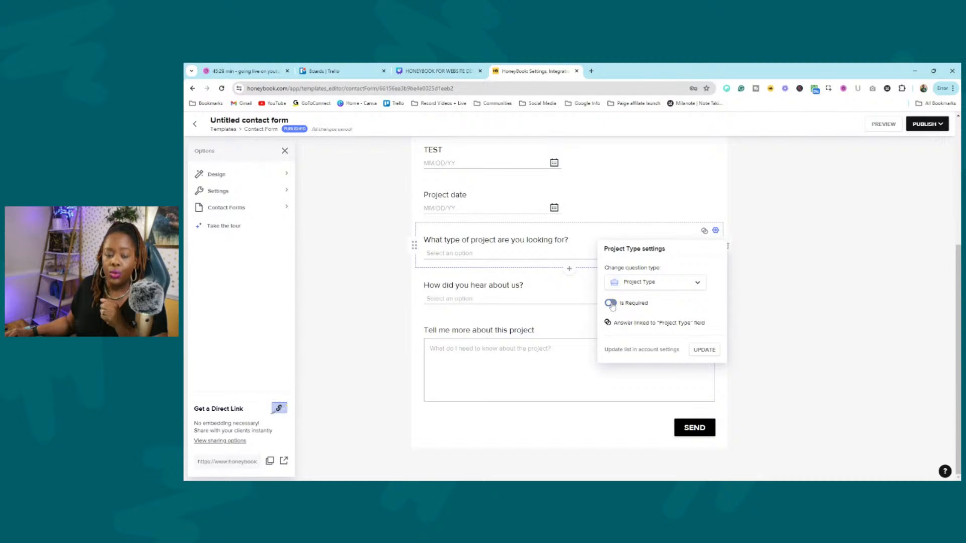
pyautogui.click(611, 304)
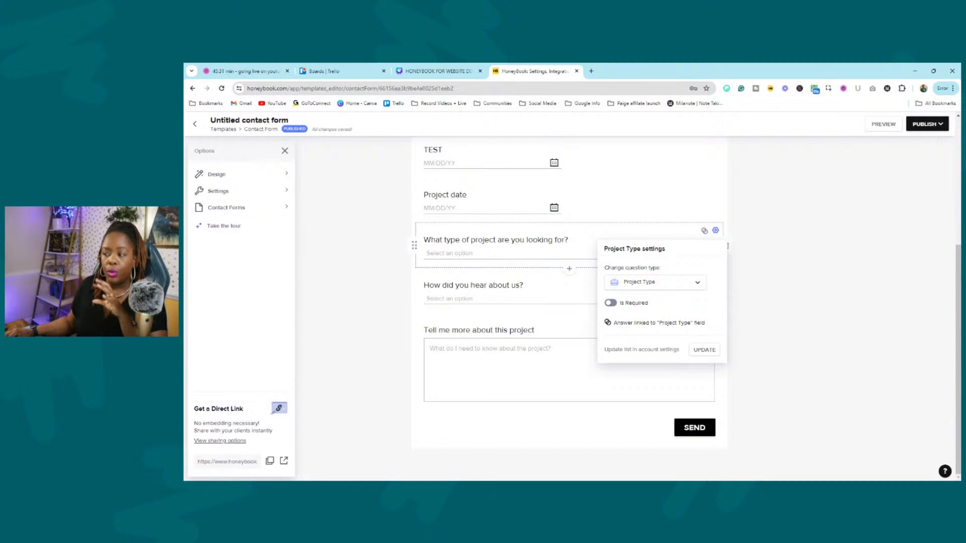
pyautogui.click(828, 302)
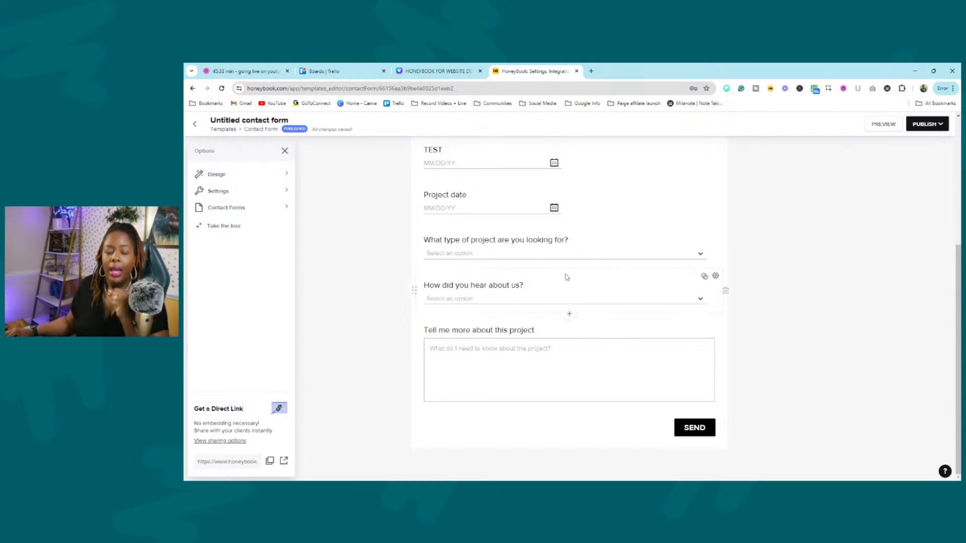
# Recheck the project-type dropdown's options, then publish to bring up the embed code.
pyautogui.click(552, 257)
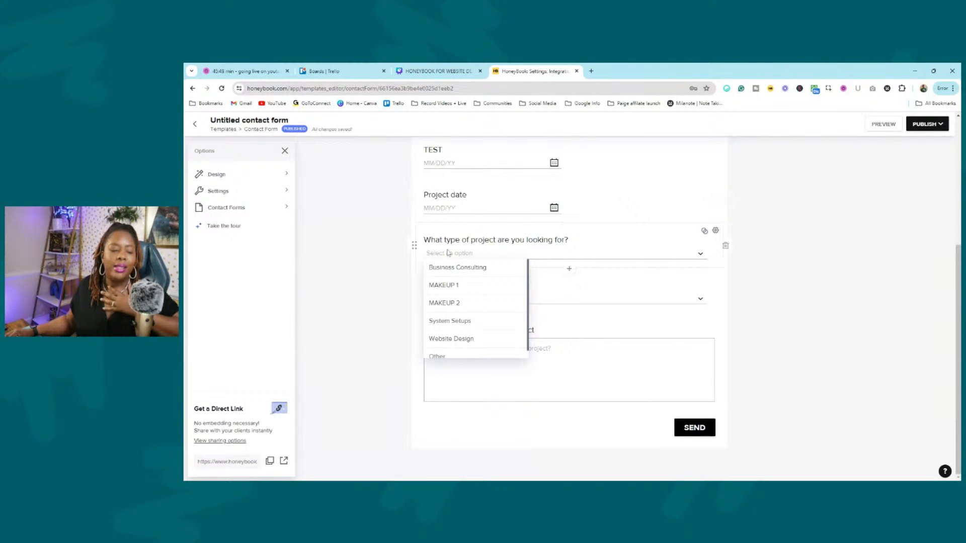
pyautogui.click(466, 274)
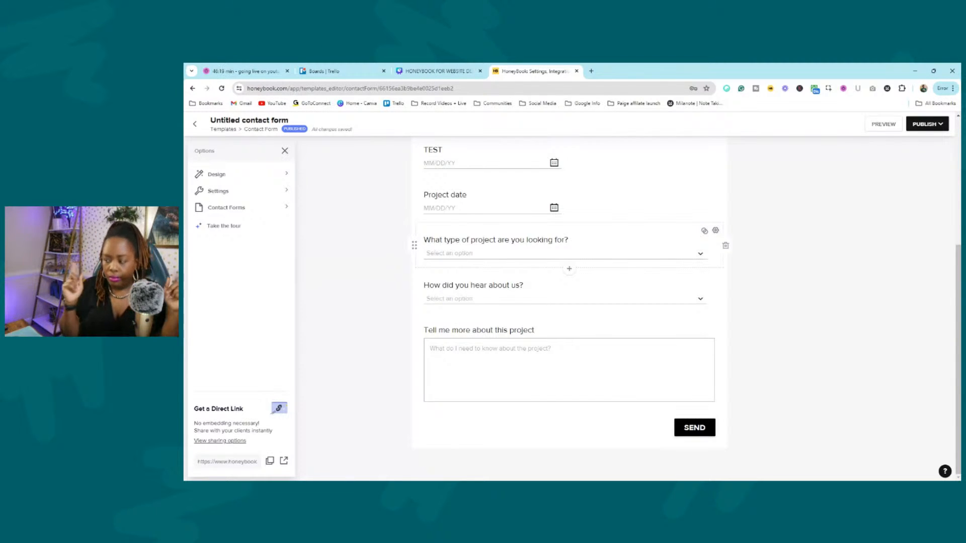
pyautogui.click(601, 256)
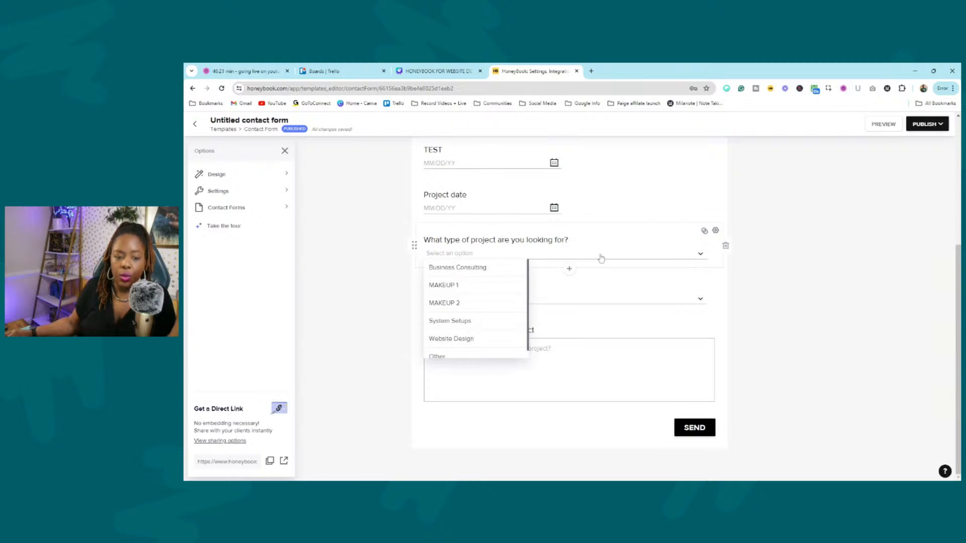
pyautogui.scroll(-1, 475, 327)
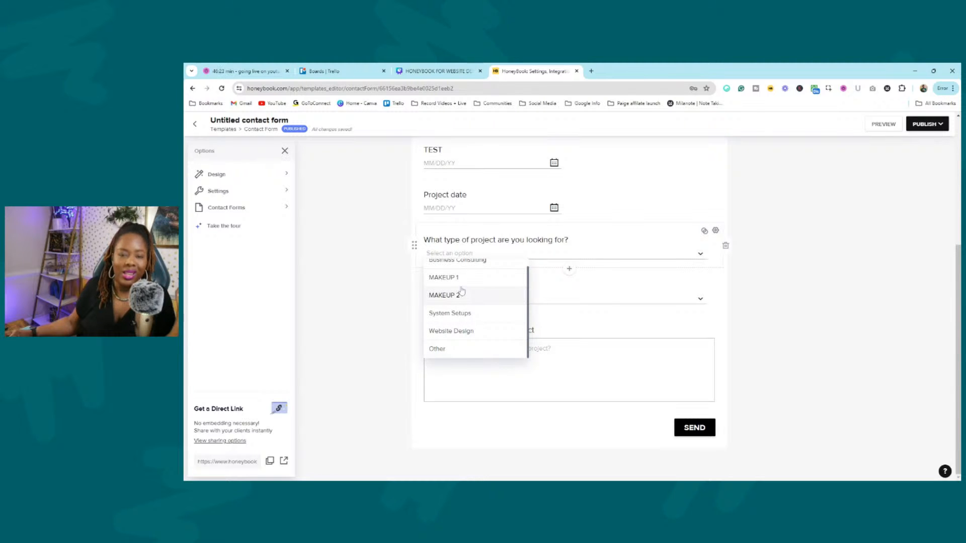
pyautogui.scroll(1, 462, 291)
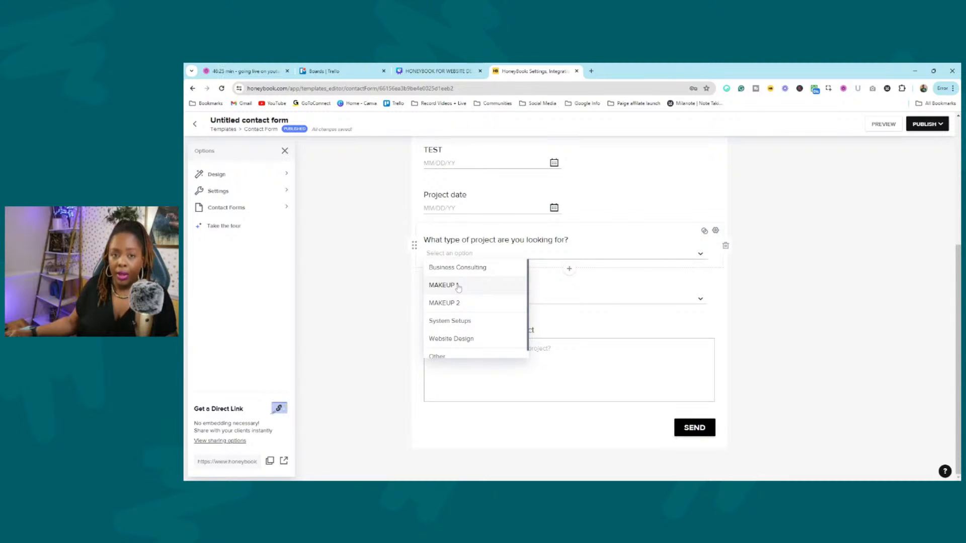
pyautogui.click(804, 319)
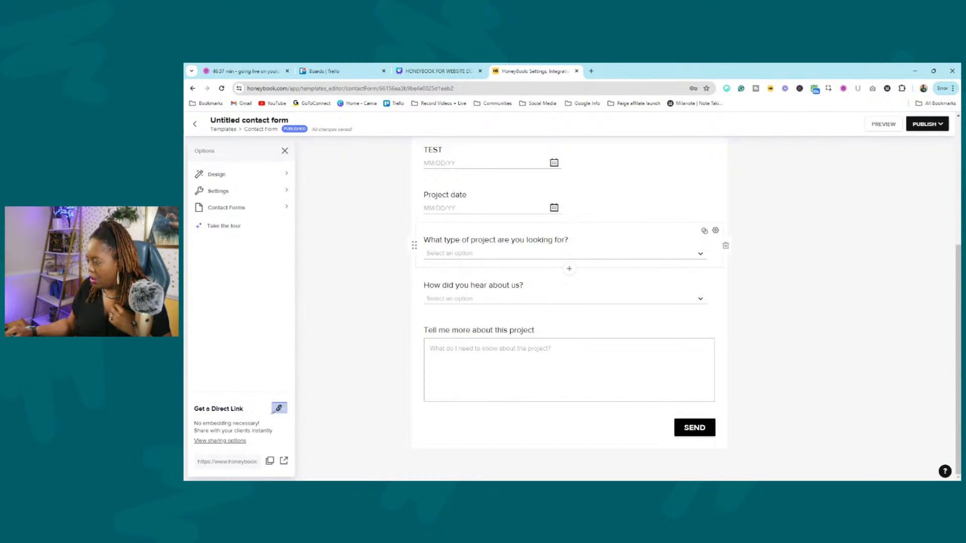
pyautogui.click(933, 126)
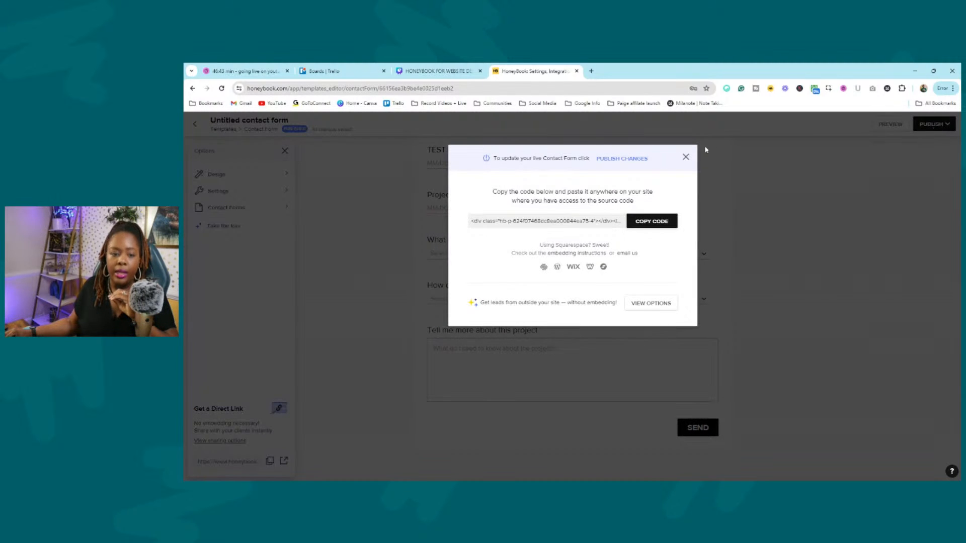
# Copy the contact form's embed code, close the publish dialog, and copy the direct link.
pyautogui.click(653, 227)
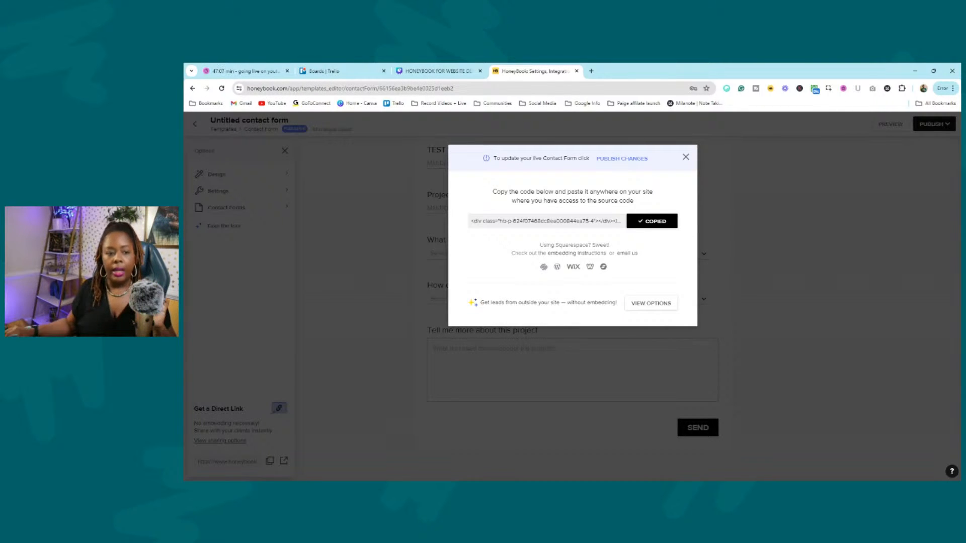
pyautogui.click(686, 157)
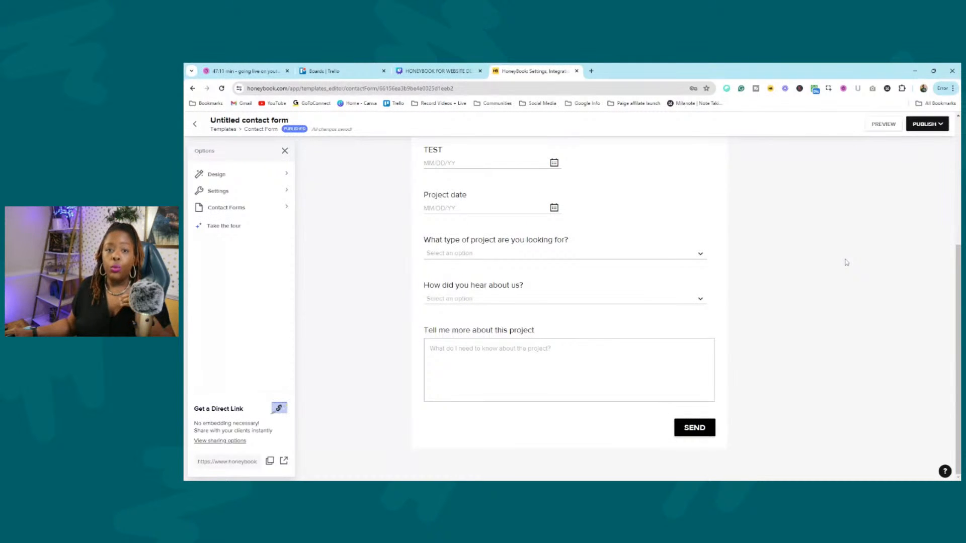
pyautogui.click(270, 461)
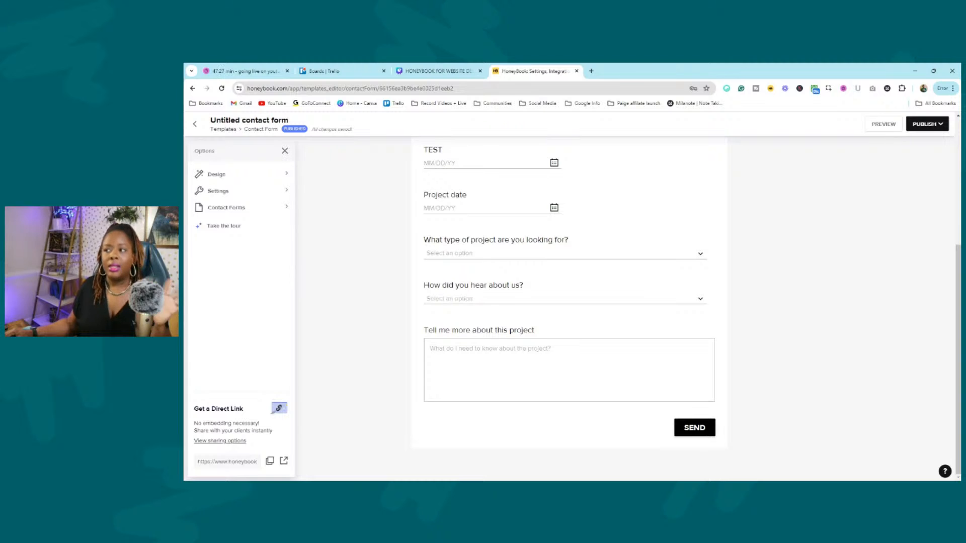
# Scroll the form, exit the editor back to Integrations settings, and open the Tools menu.
pyautogui.scroll(5, 559, 224)
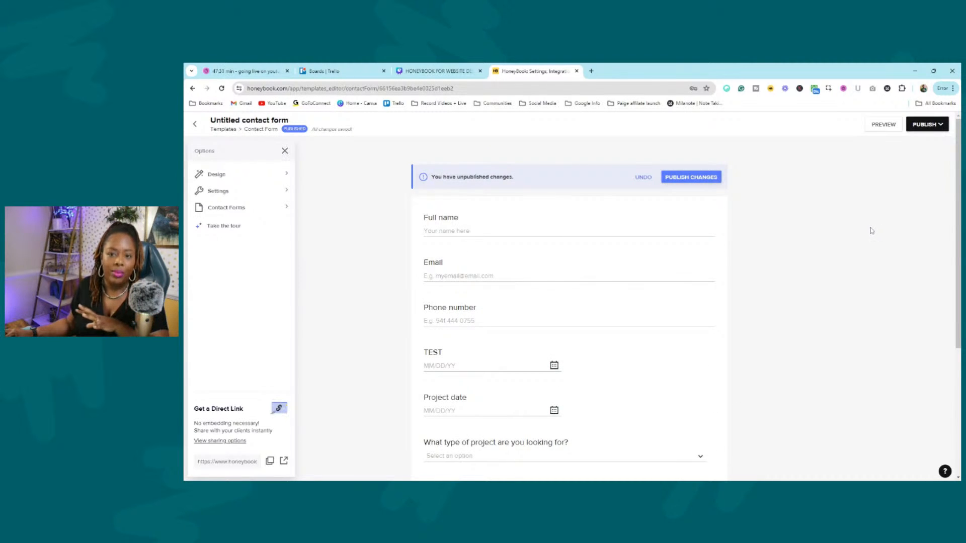
pyautogui.scroll(-3, 865, 228)
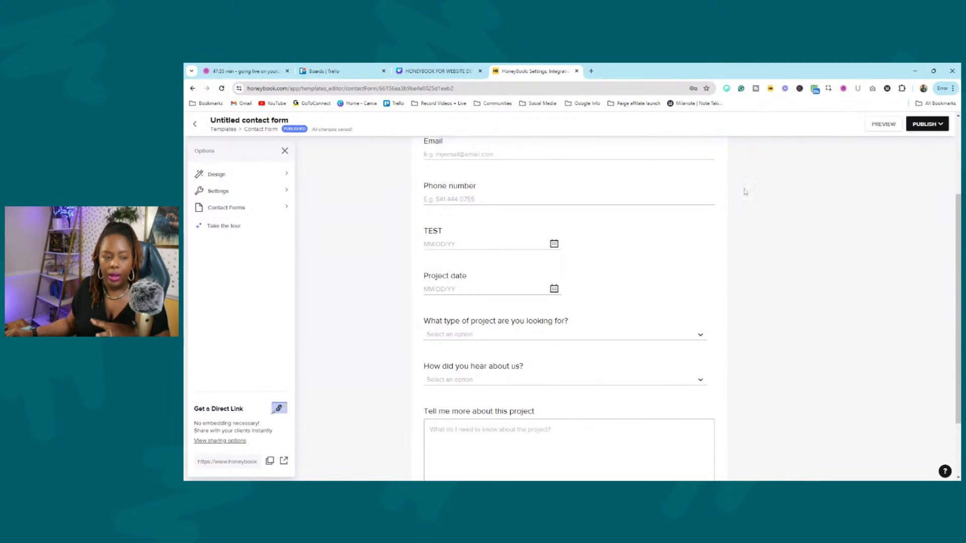
pyautogui.click(193, 126)
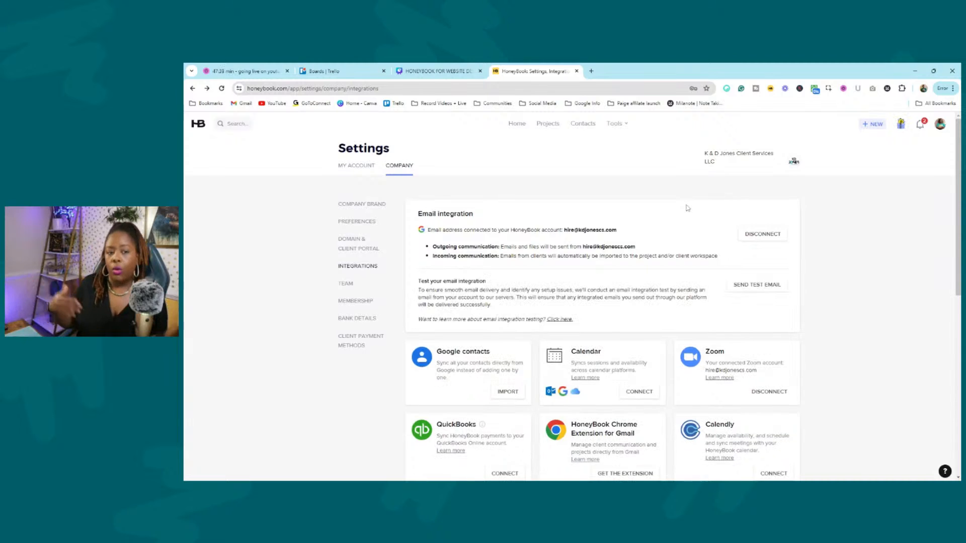
pyautogui.click(627, 126)
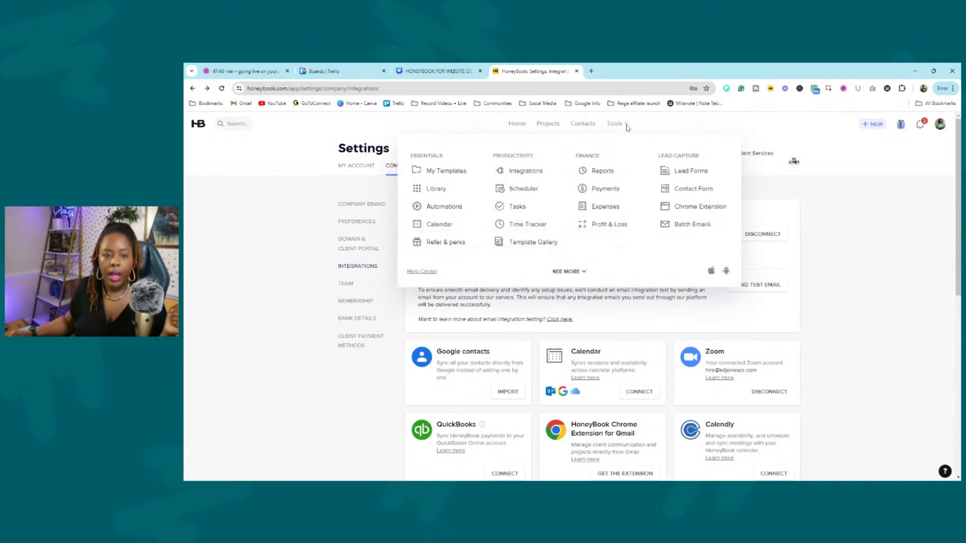
# Go to Lead Forms from the Tools menu and show the CREATE NEW form types.
pyautogui.click(690, 171)
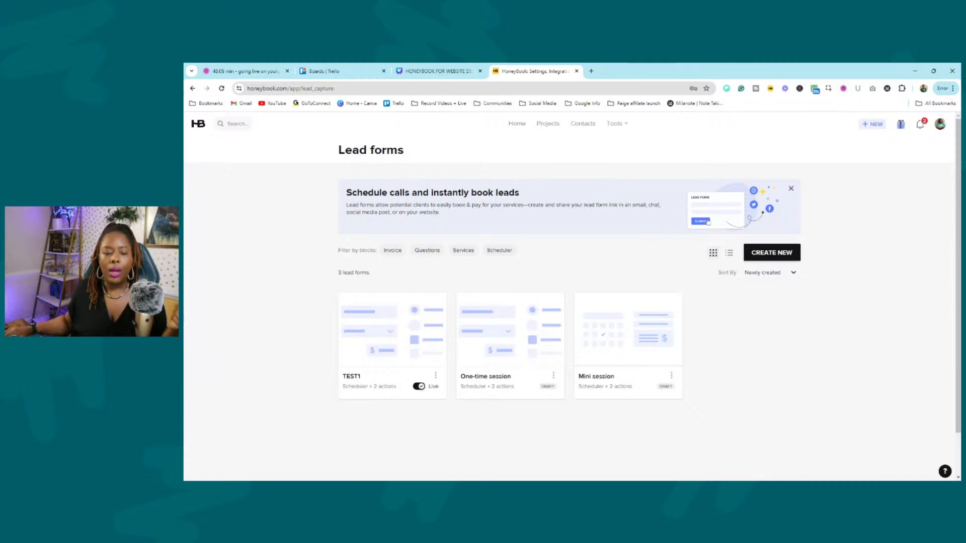
pyautogui.click(771, 253)
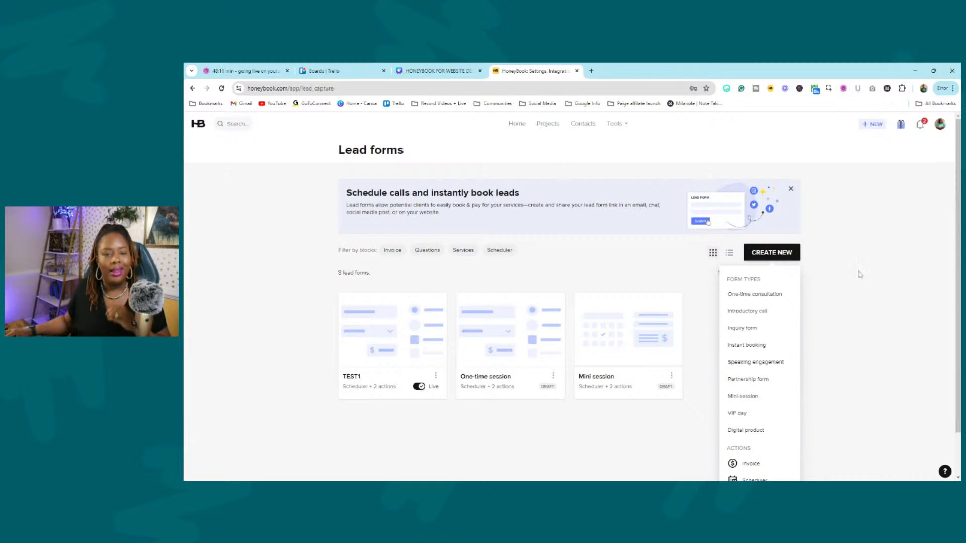
# Scroll the CREATE NEW form types and preview the One-time consultation template.
pyautogui.scroll(-1, 856, 276)
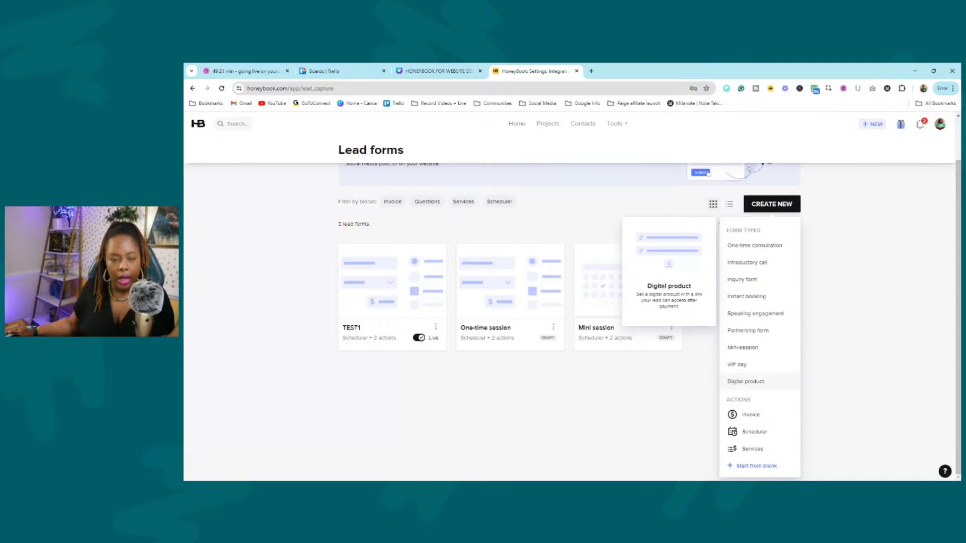
pyautogui.click(759, 246)
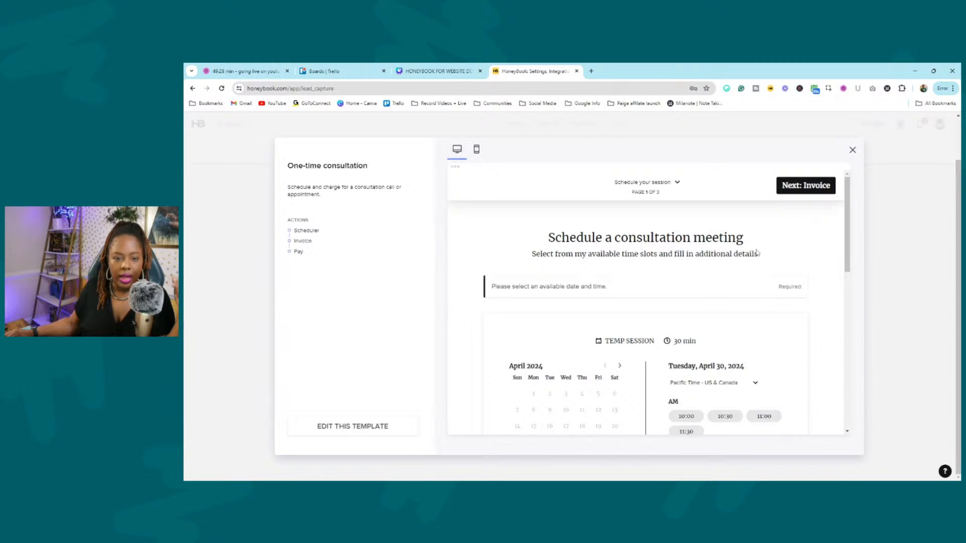
# Scroll through the One-time consultation preview's scheduling page.
pyautogui.scroll(-2, 757, 253)
pyautogui.scroll(2, 757, 253)
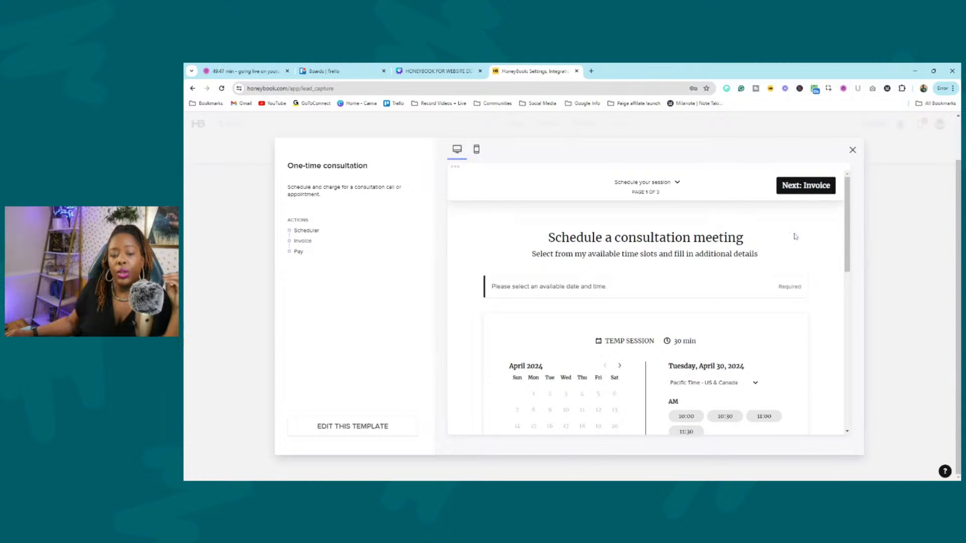
pyautogui.scroll(-3, 590, 245)
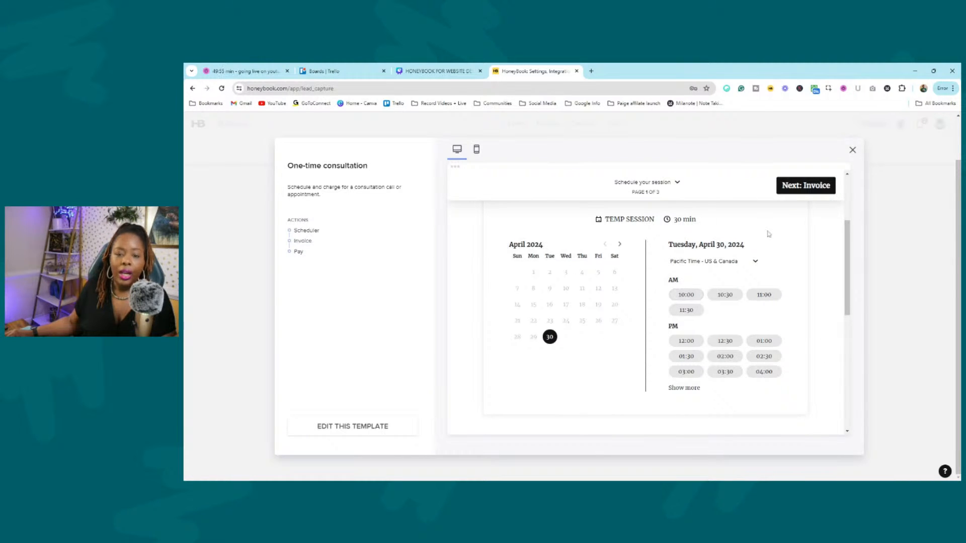
pyautogui.scroll(-6, 691, 244)
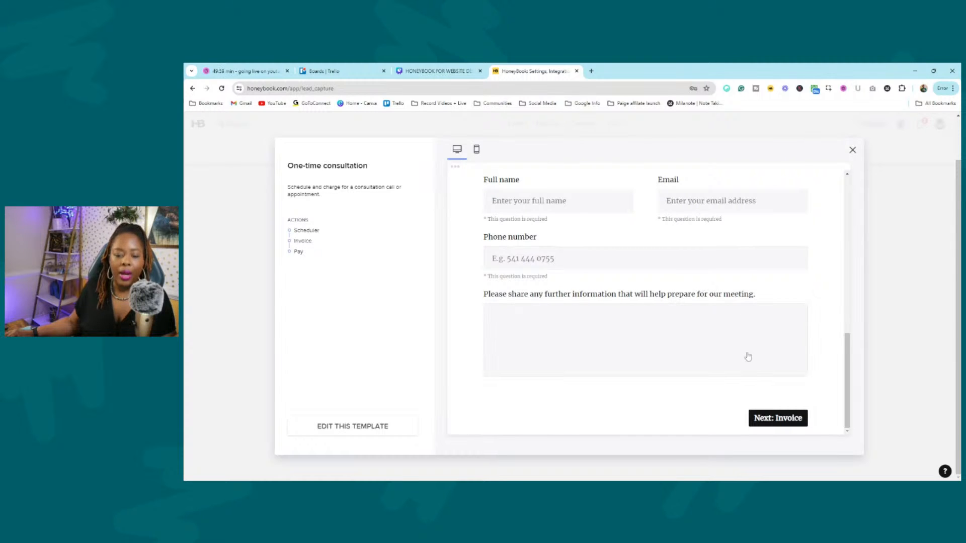
# Step through the $250 invoice and payment pages, then close the preview.
pyautogui.click(788, 418)
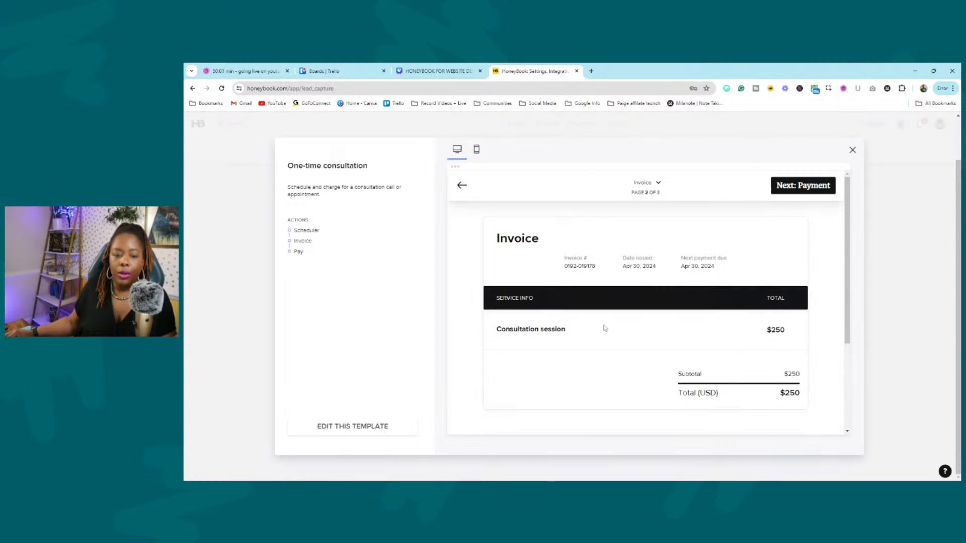
pyautogui.scroll(-1, 748, 272)
pyautogui.scroll(-2, 749, 255)
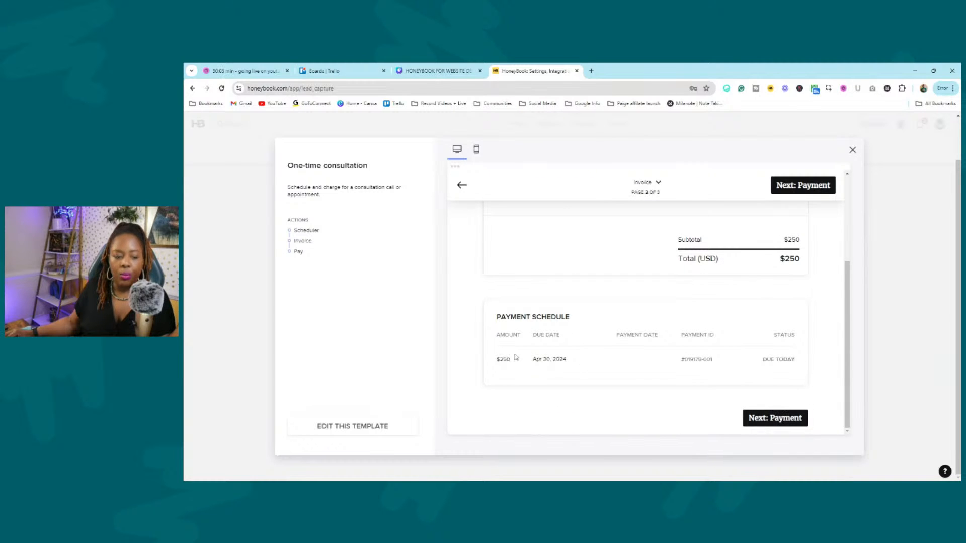
pyautogui.moveTo(503, 359); pyautogui.dragTo(613, 370)
pyautogui.click(775, 418)
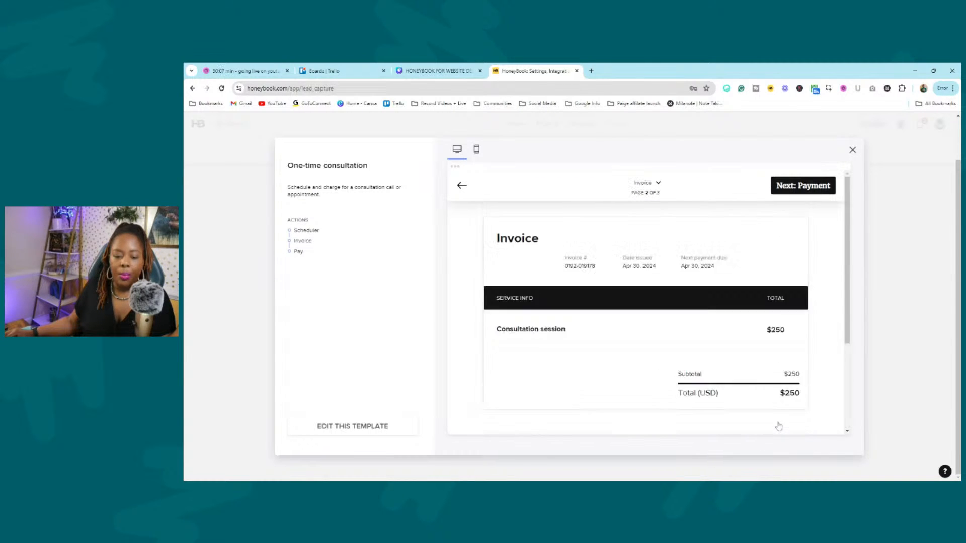
pyautogui.scroll(-6, 770, 334)
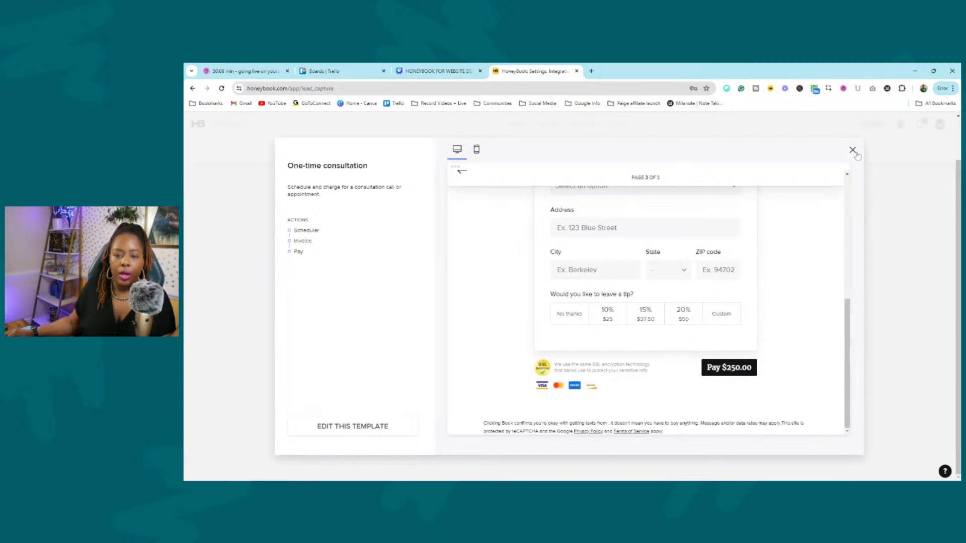
pyautogui.click(856, 155)
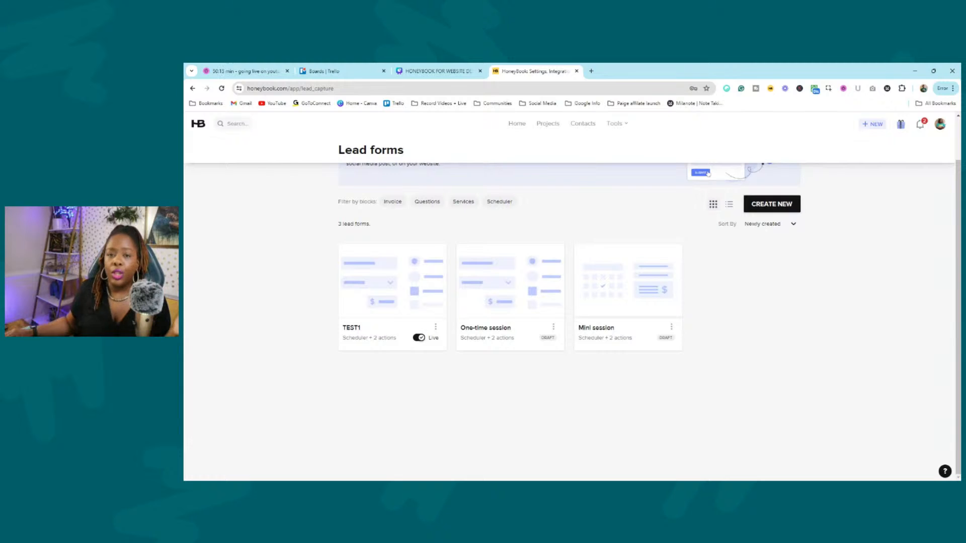
# Go from the Tools menu to My Templates, which shows the Packages templates.
pyautogui.click(615, 123)
pyautogui.click(867, 285)
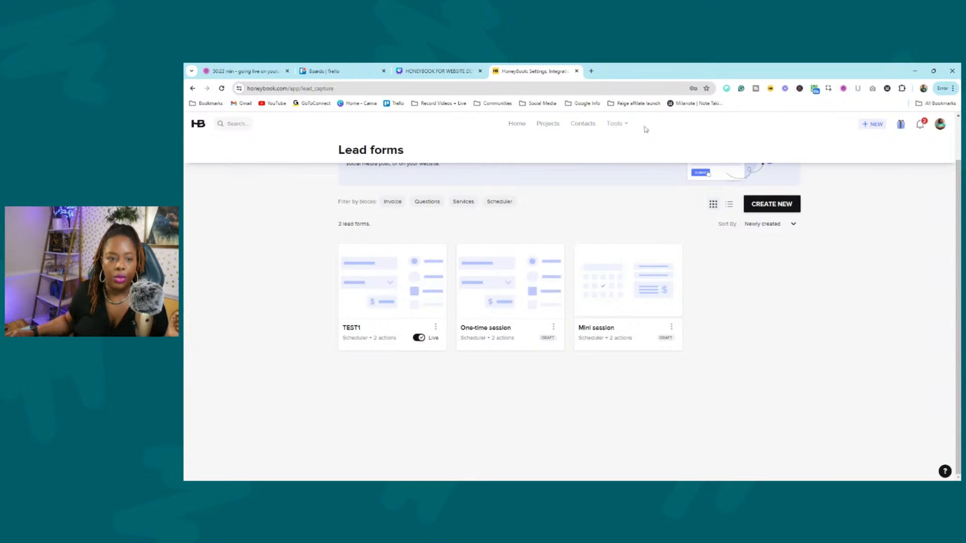
pyautogui.click(627, 126)
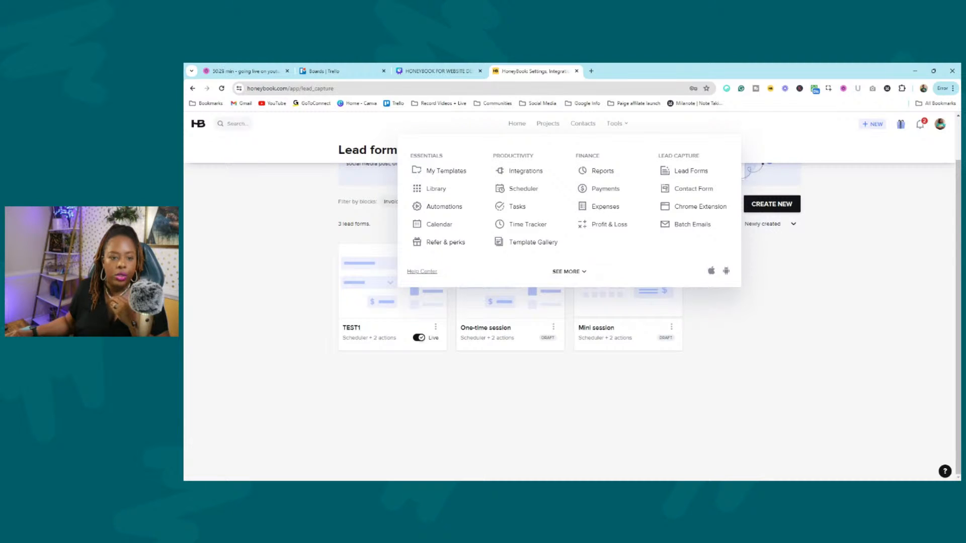
pyautogui.click(463, 172)
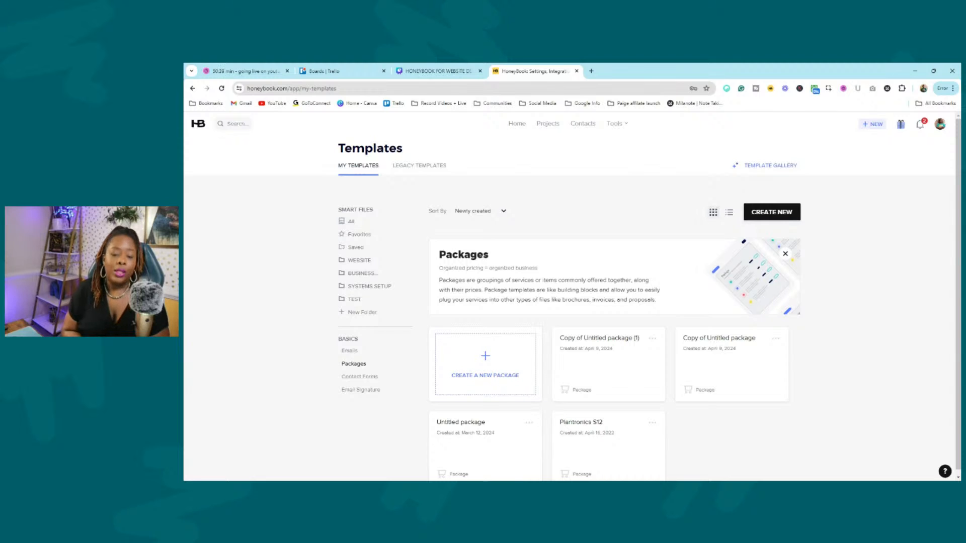
# List all 16 saved smart file templates under Smart Files and scroll through them.
pyautogui.click(358, 222)
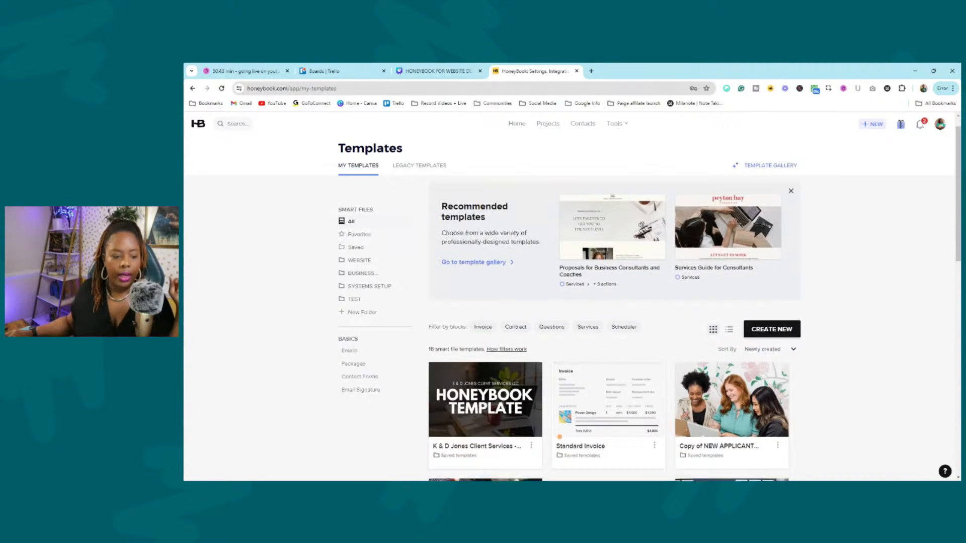
pyautogui.scroll(-2, 482, 350)
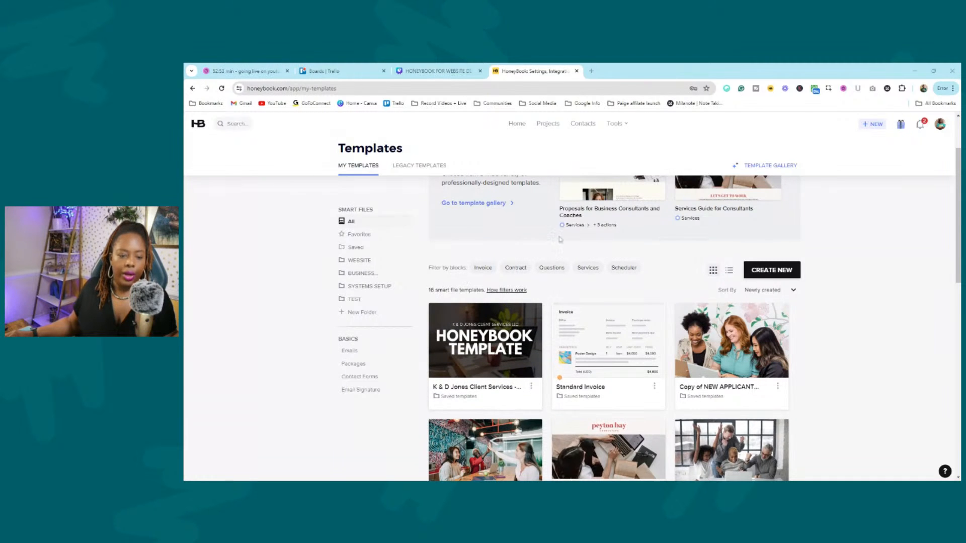
# Switch to the Template Gallery with its 95 ready-made templates.
pyautogui.scroll(2, 799, 241)
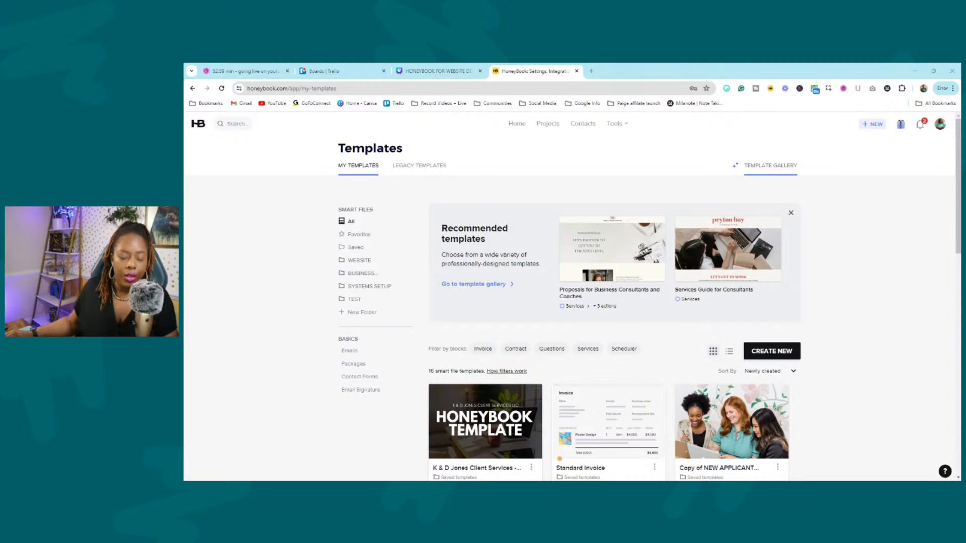
pyautogui.click(769, 171)
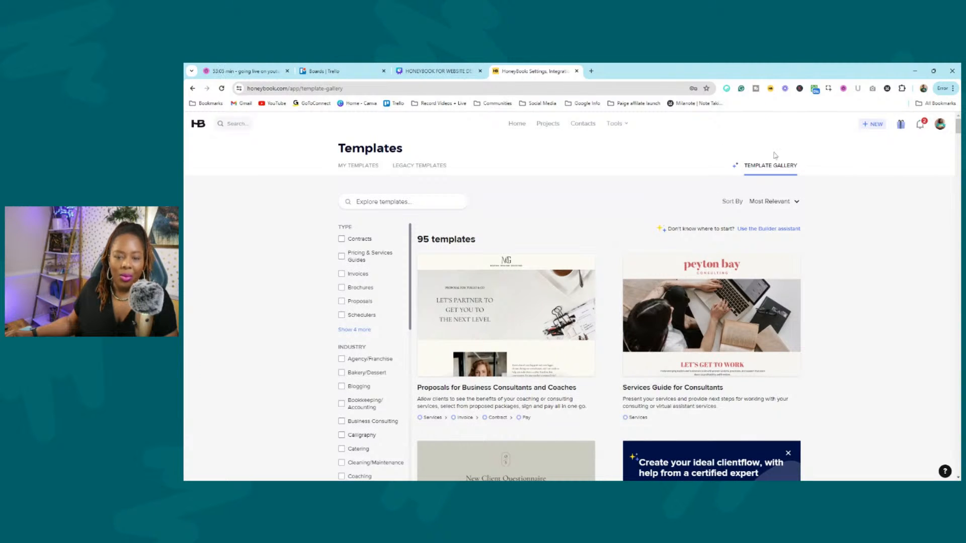
# Show all template type categories and filter the gallery to Contracts and Invoices templates.
pyautogui.click(353, 330)
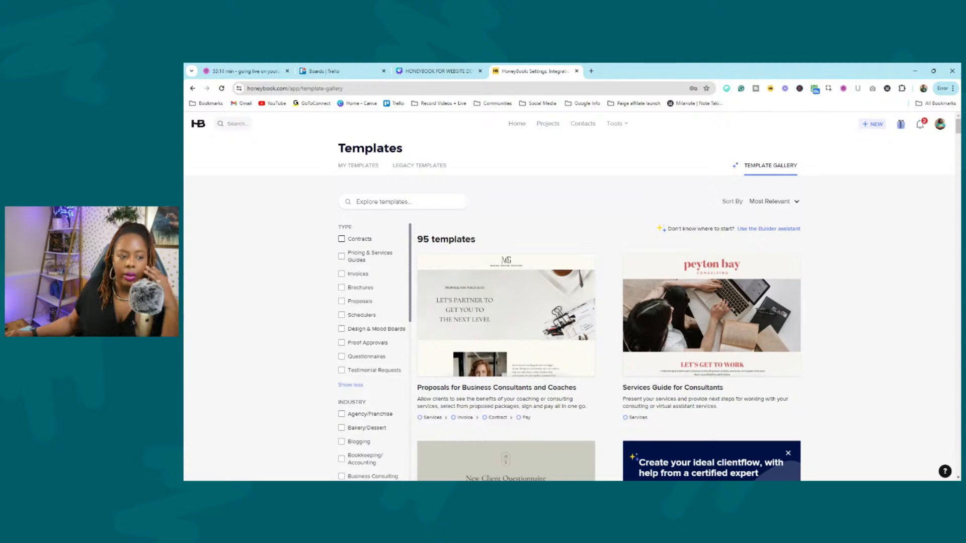
pyautogui.click(342, 239)
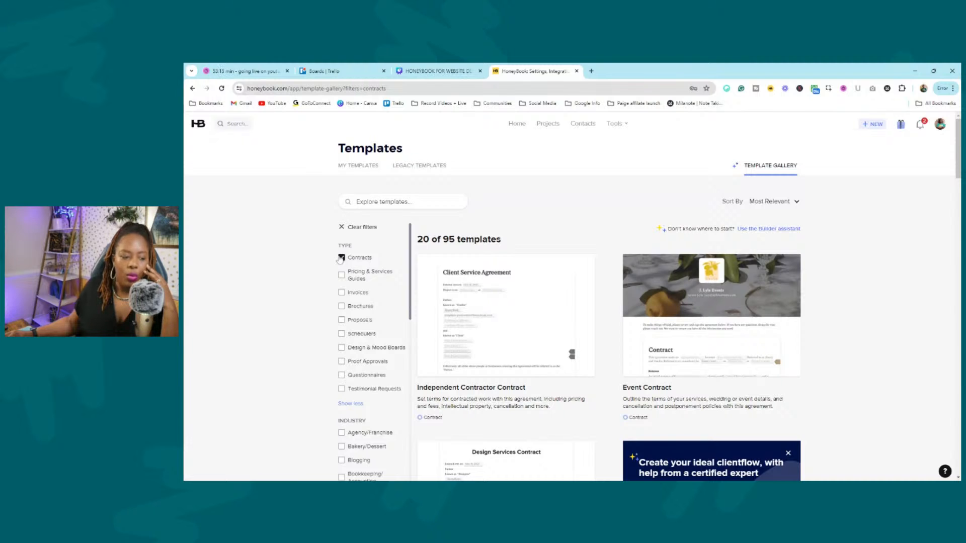
pyautogui.click(342, 293)
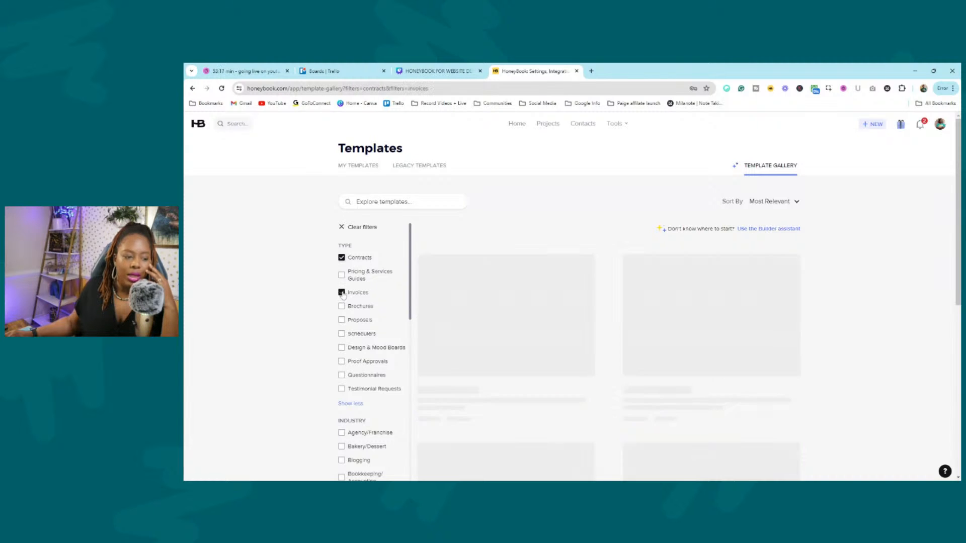
pyautogui.scroll(-3, 343, 295)
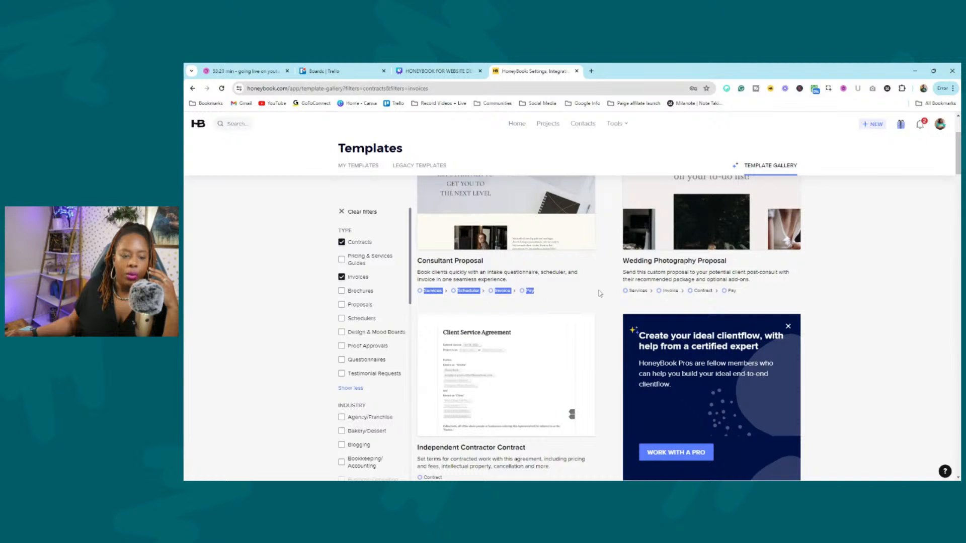
pyautogui.moveTo(615, 293); pyautogui.dragTo(741, 293)
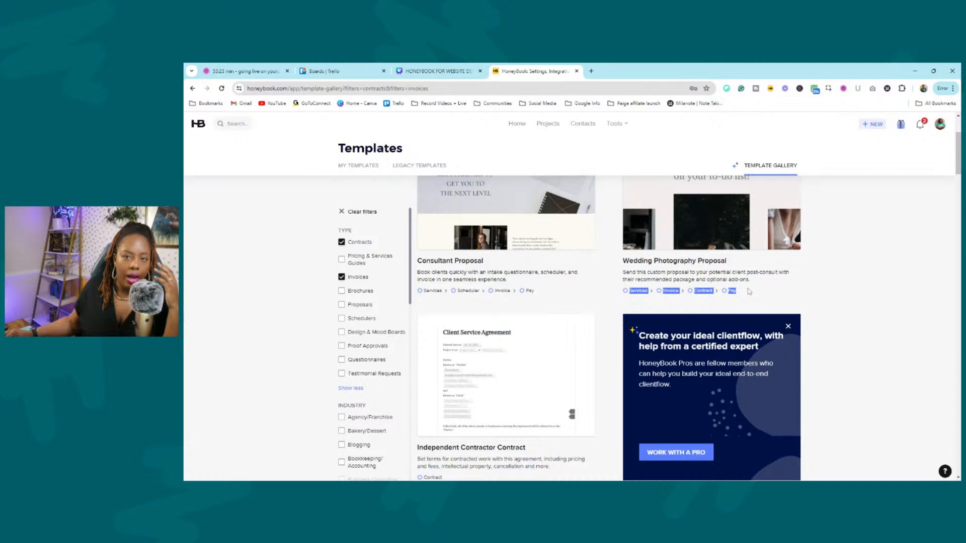
pyautogui.scroll(-2, 857, 292)
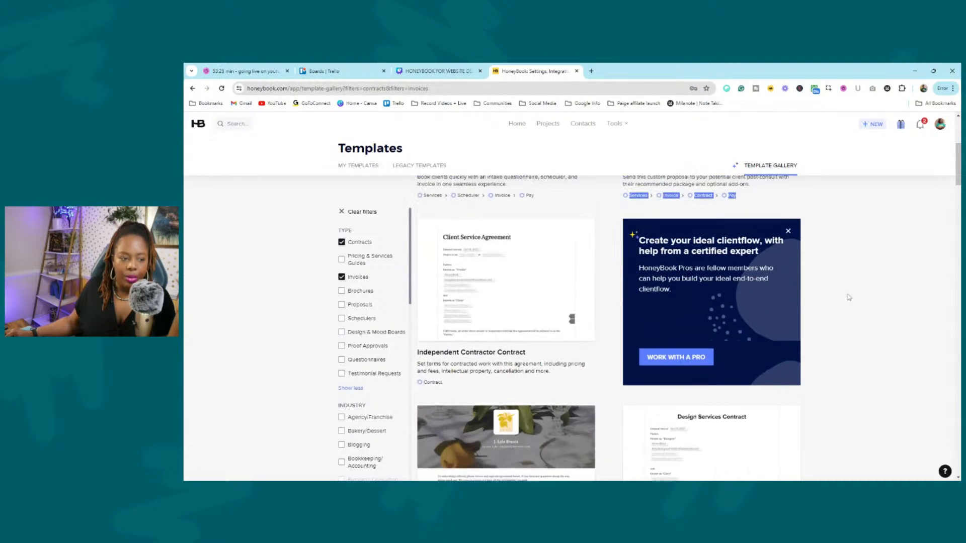
# Clear the Invoices and Contracts filters so all 95 templates show again.
pyautogui.click(341, 277)
pyautogui.click(341, 258)
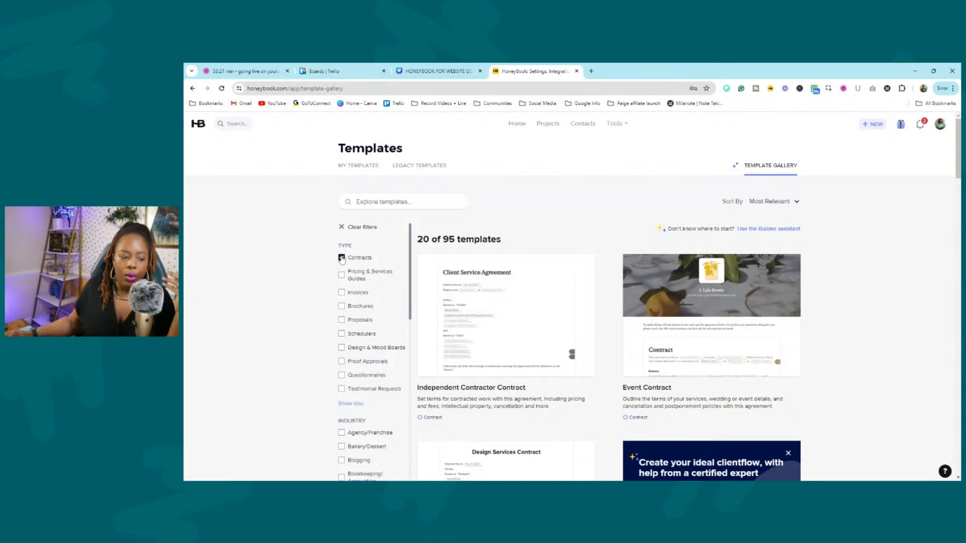
pyautogui.scroll(-3, 379, 270)
pyautogui.scroll(3, 380, 272)
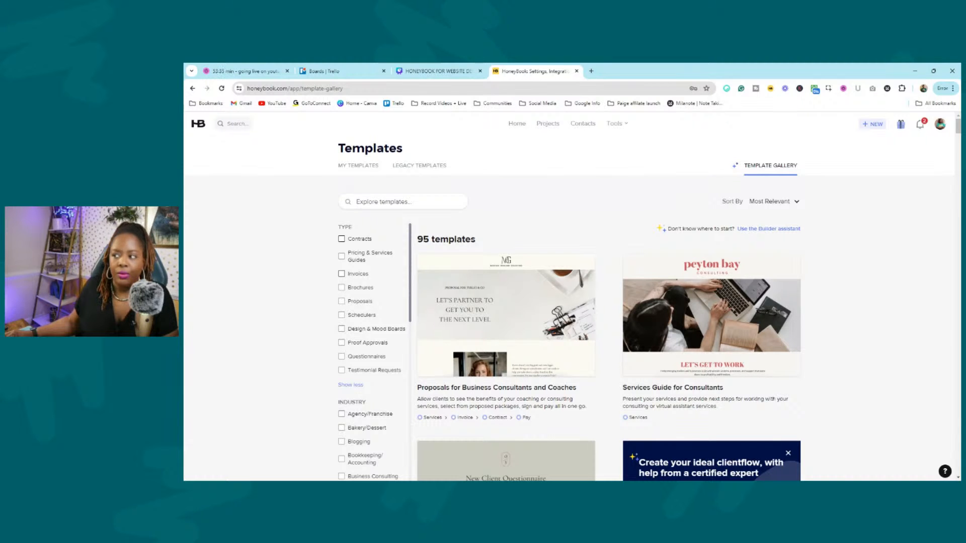
pyautogui.scroll(-5, 368, 286)
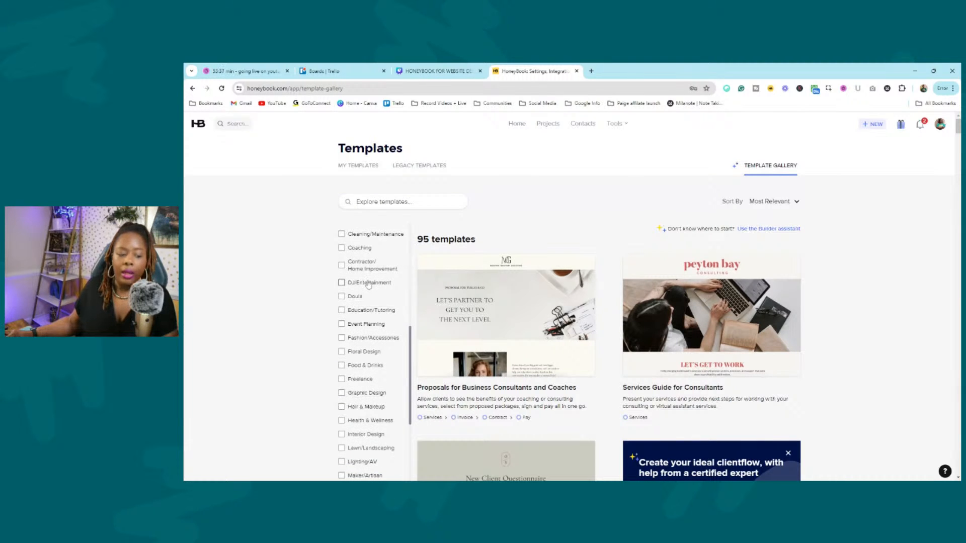
pyautogui.scroll(4, 369, 285)
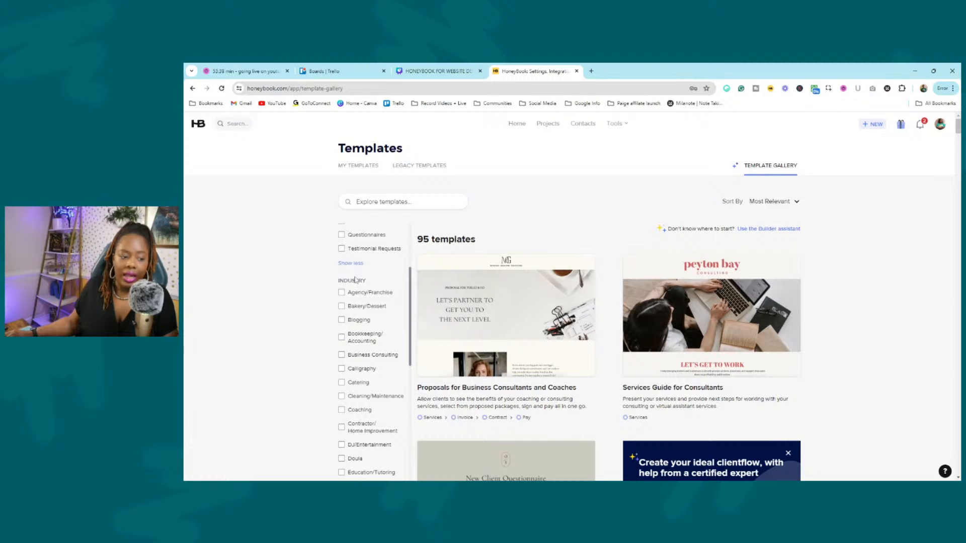
pyautogui.scroll(-2, 351, 299)
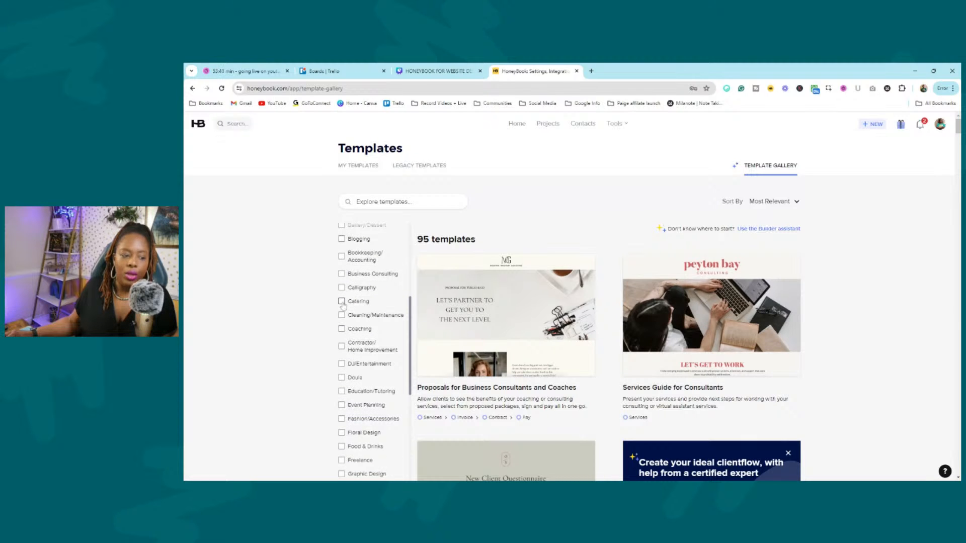
pyautogui.click(342, 301)
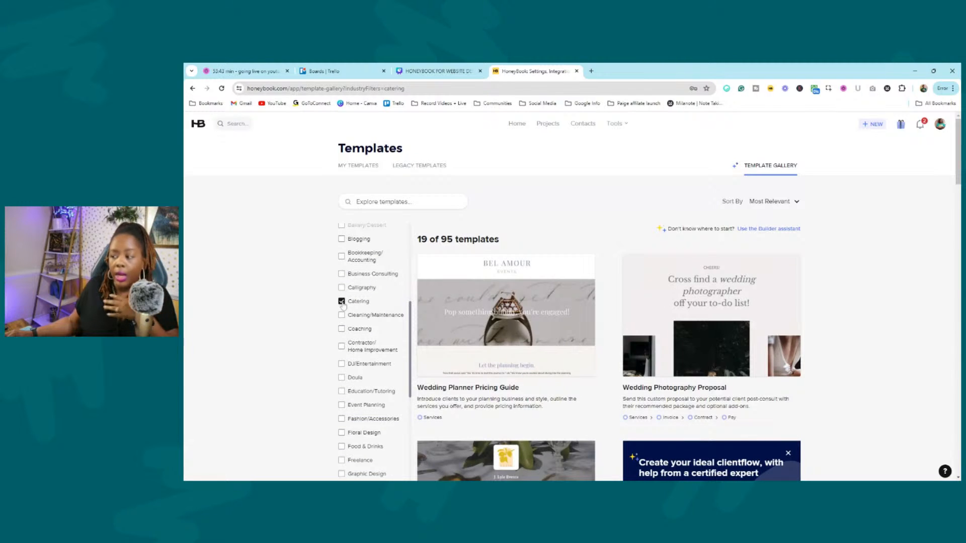
pyautogui.scroll(3, 363, 305)
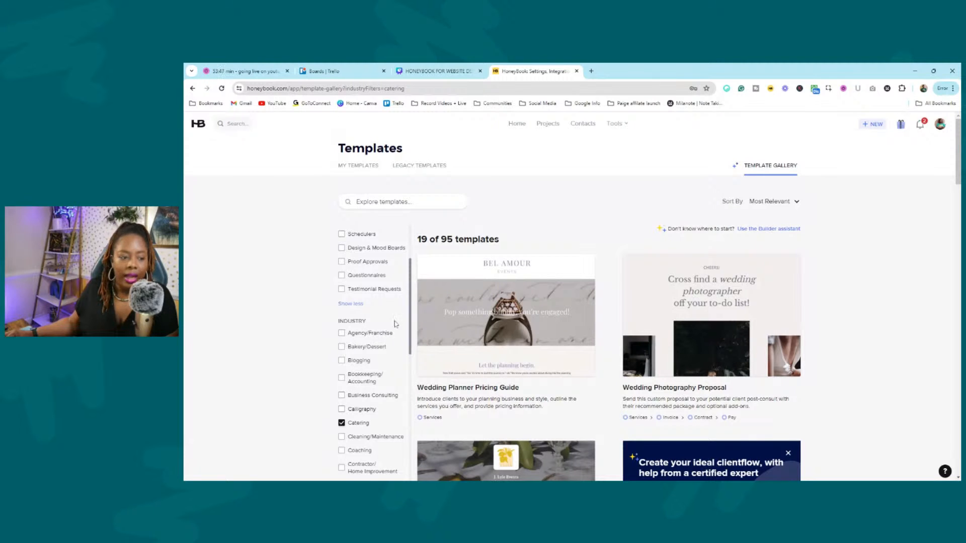
pyautogui.moveTo(409, 298); pyautogui.dragTo(408, 320)
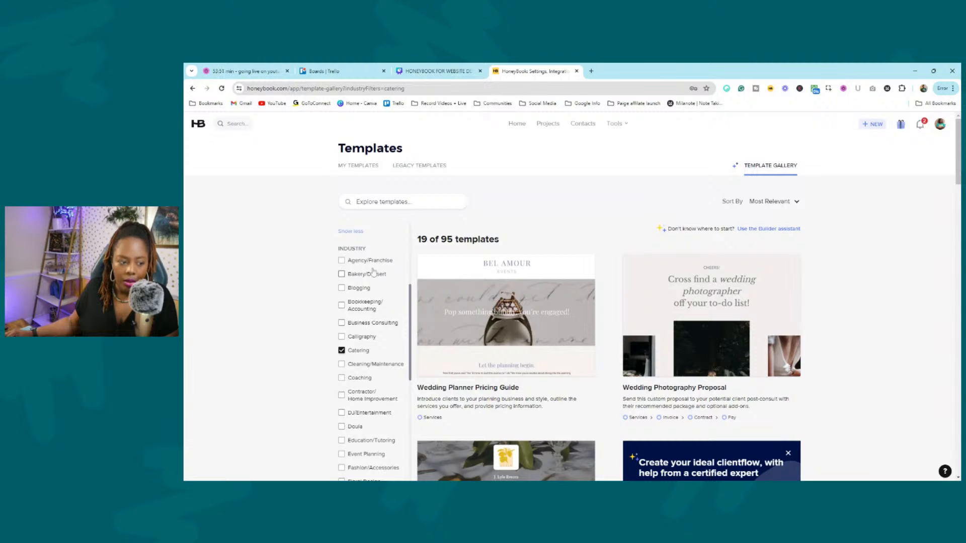
pyautogui.scroll(-3, 371, 336)
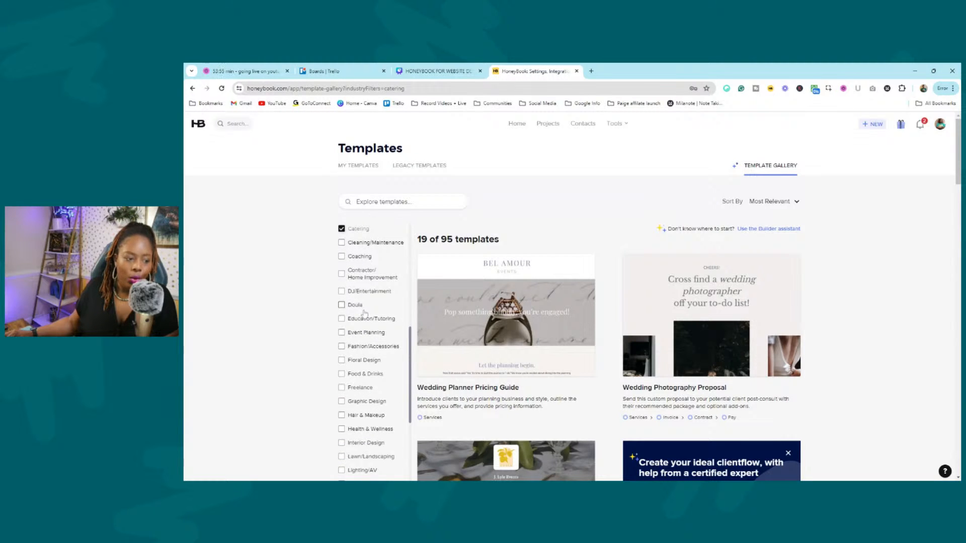
pyautogui.scroll(-5, 366, 320)
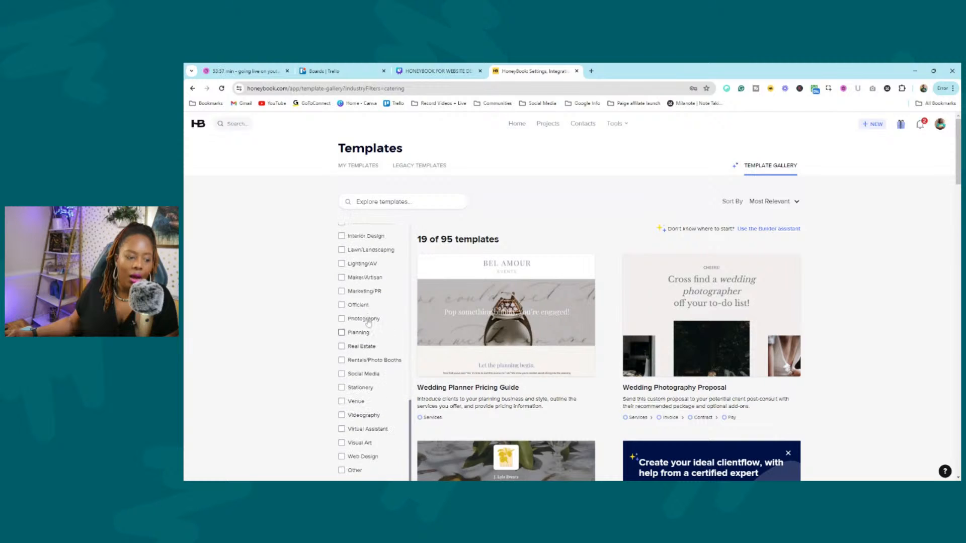
pyautogui.scroll(-4, 369, 323)
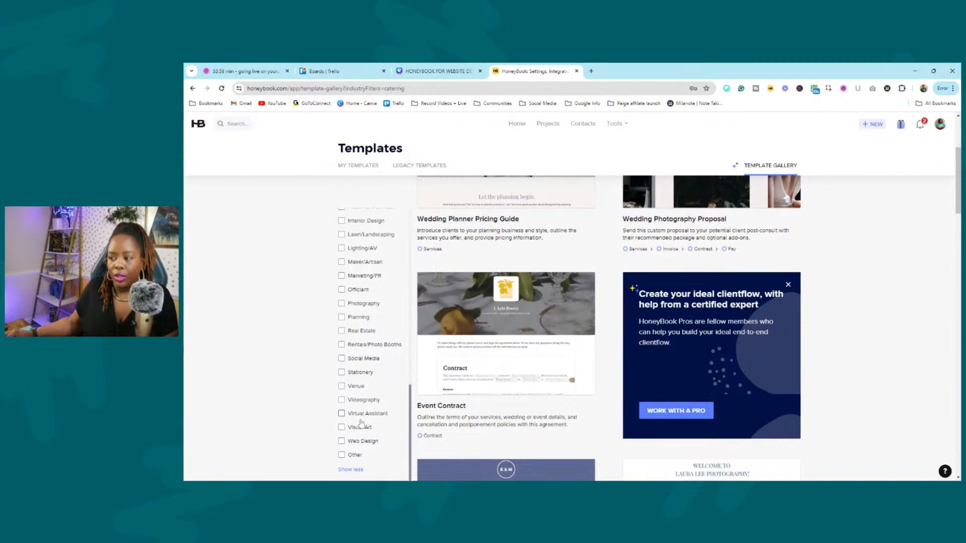
pyautogui.scroll(5, 363, 403)
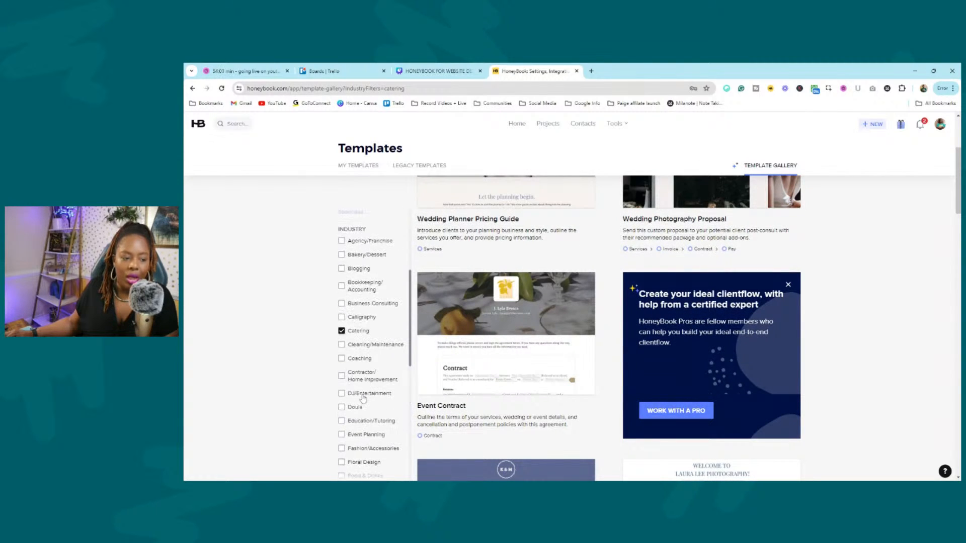
pyautogui.scroll(-3, 363, 399)
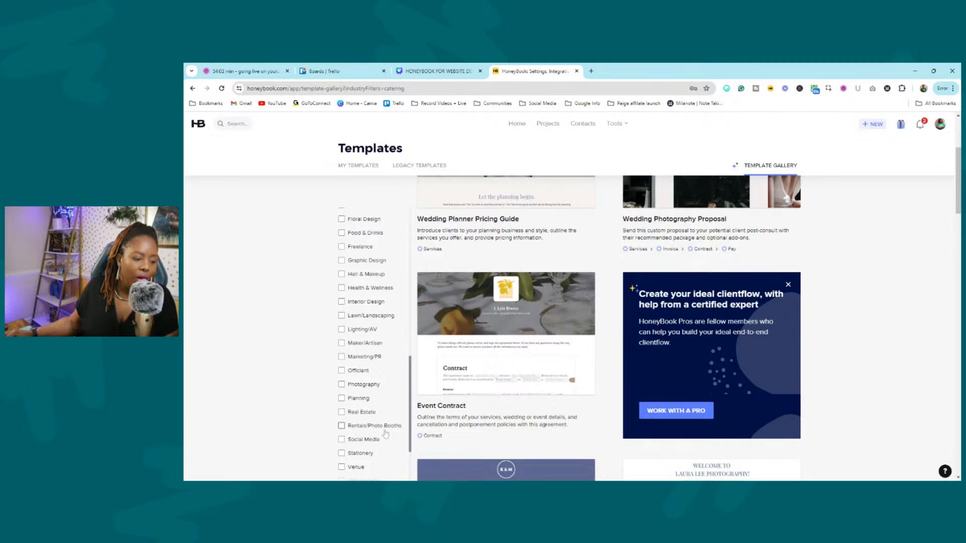
pyautogui.scroll(3, 384, 418)
pyautogui.click(342, 296)
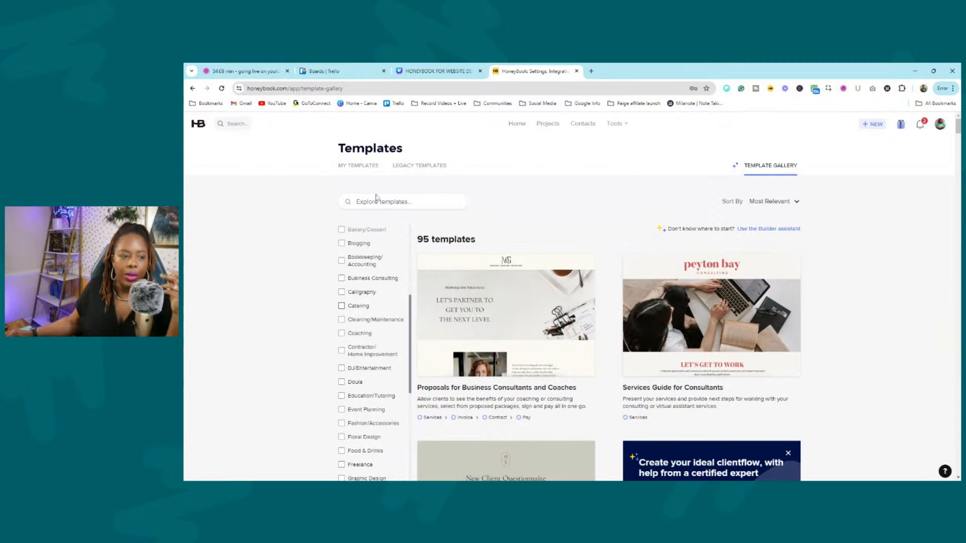
# Preview the Proposals for Business Consultants and Coaches template from the gallery.
pyautogui.click(368, 172)
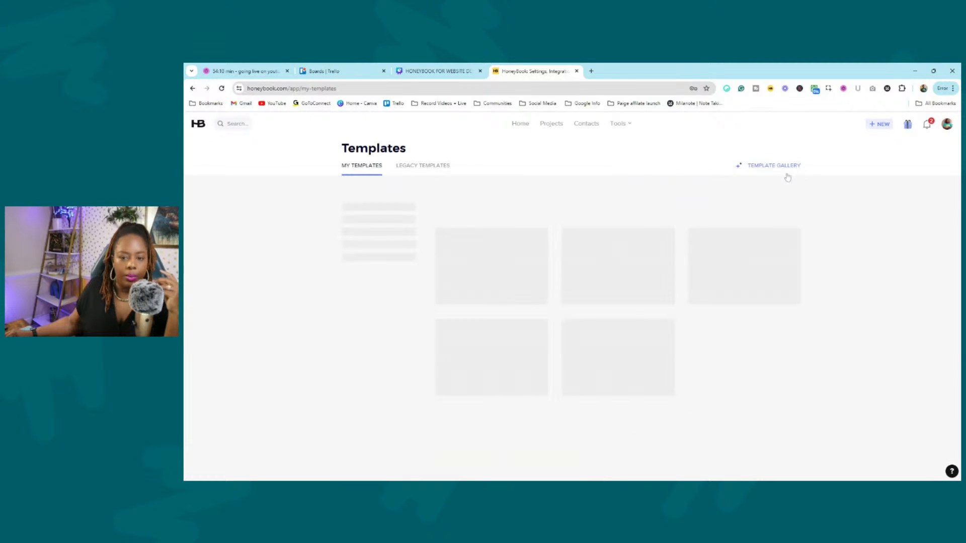
pyautogui.click(787, 171)
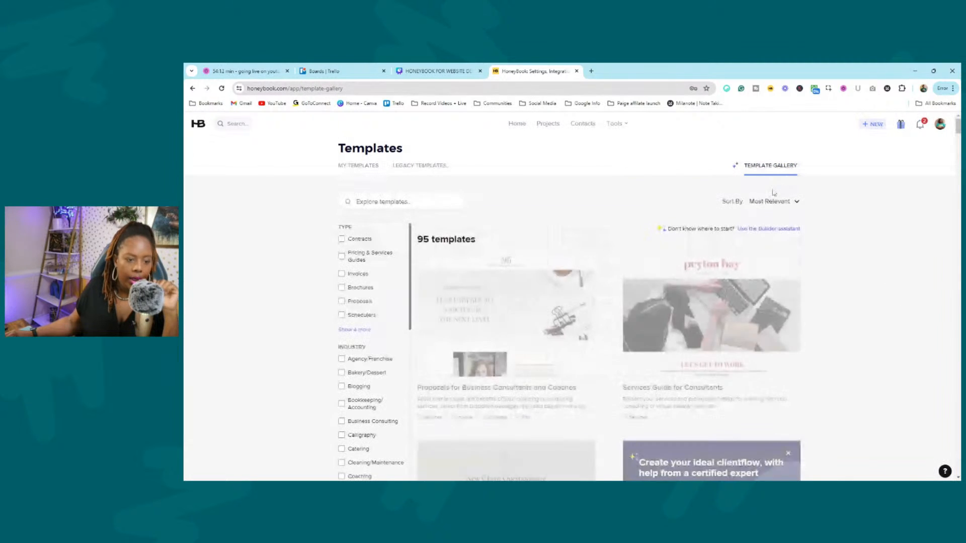
pyautogui.click(537, 327)
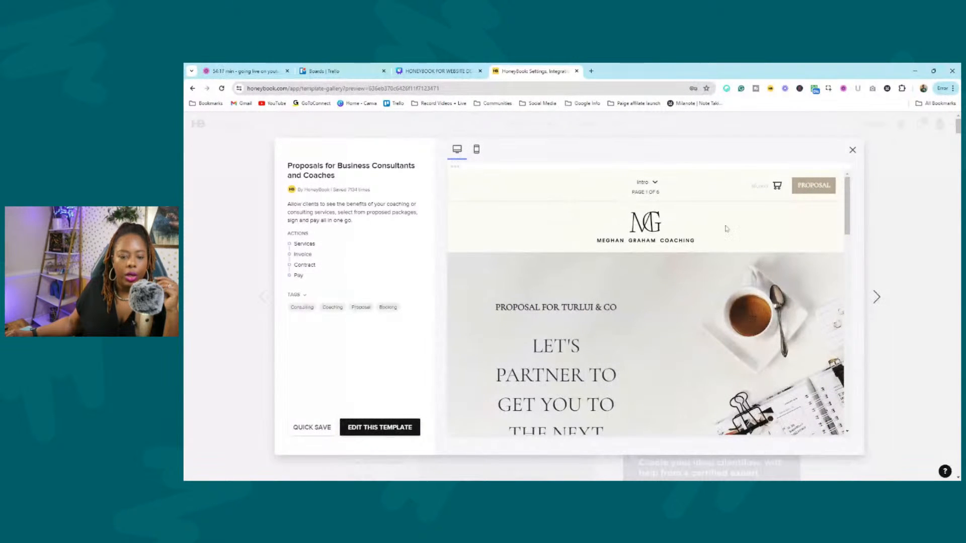
pyautogui.scroll(-5, 731, 274)
pyautogui.scroll(-10, 721, 268)
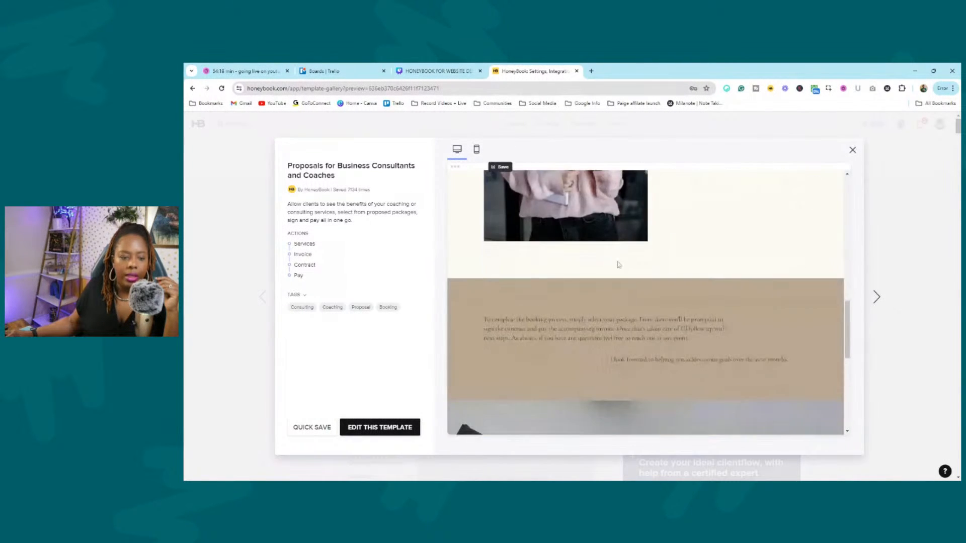
# Page through the proposal packages to the invoice page and save the template to My Templates.
pyautogui.click(799, 419)
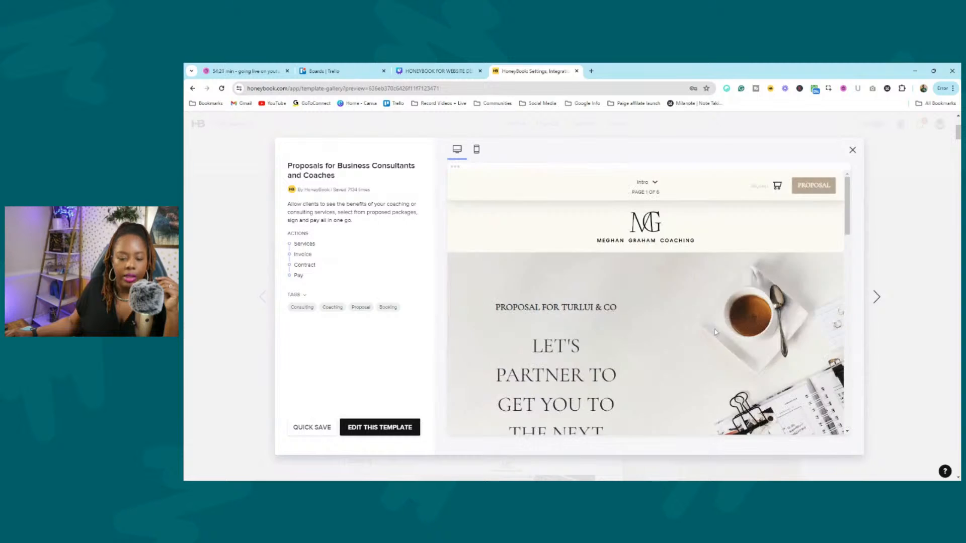
pyautogui.scroll(-10, 610, 276)
pyautogui.scroll(-10, 740, 328)
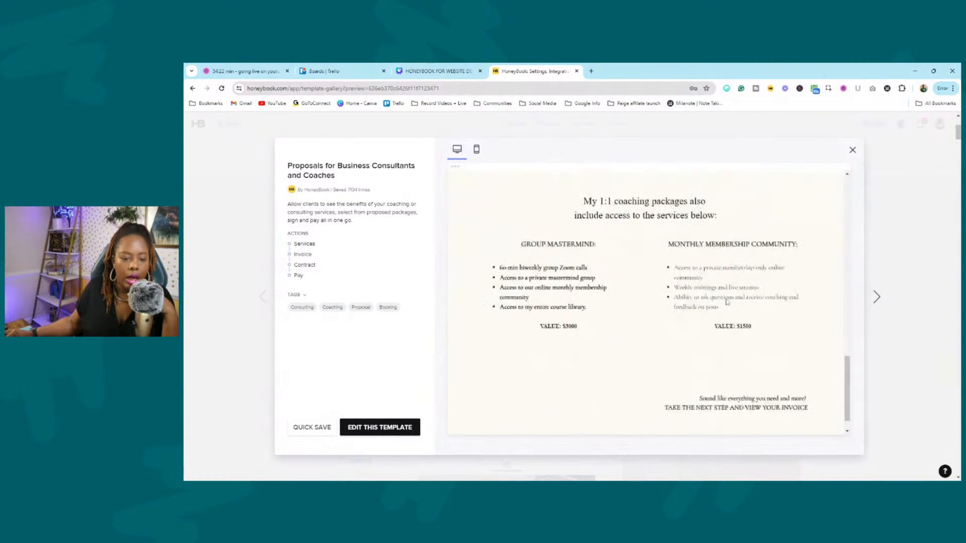
pyautogui.click(787, 418)
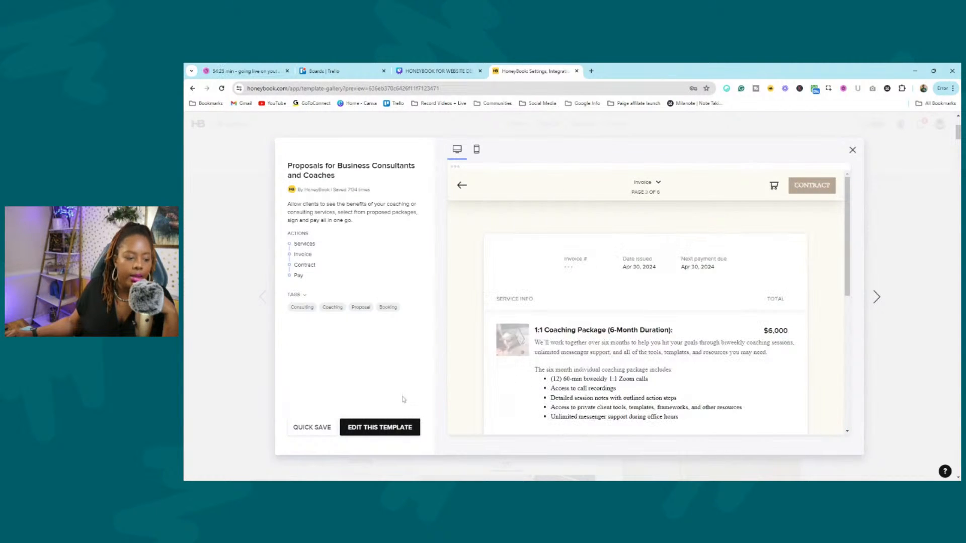
pyautogui.click(396, 429)
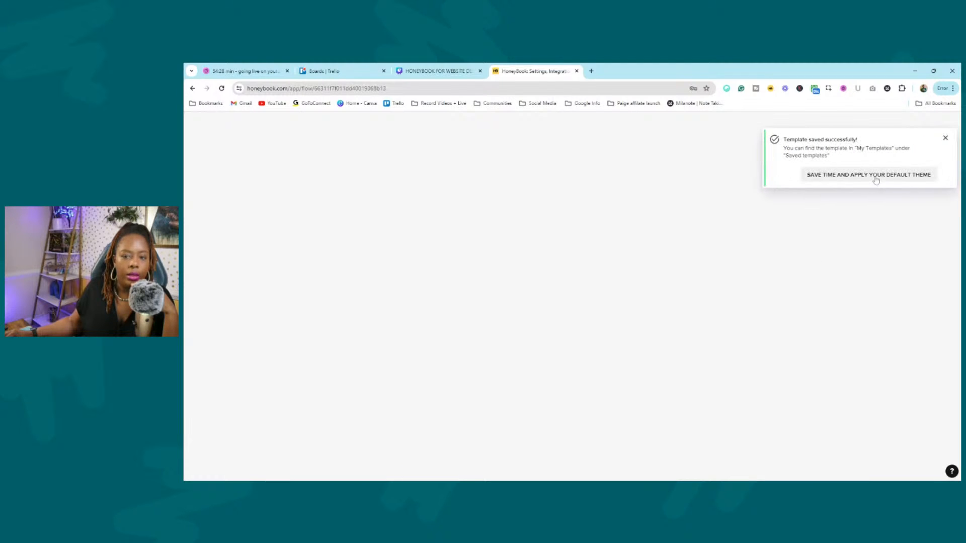
# Dismiss the saved notice and authentication warning, and close Customize theme without changes.
pyautogui.click(946, 139)
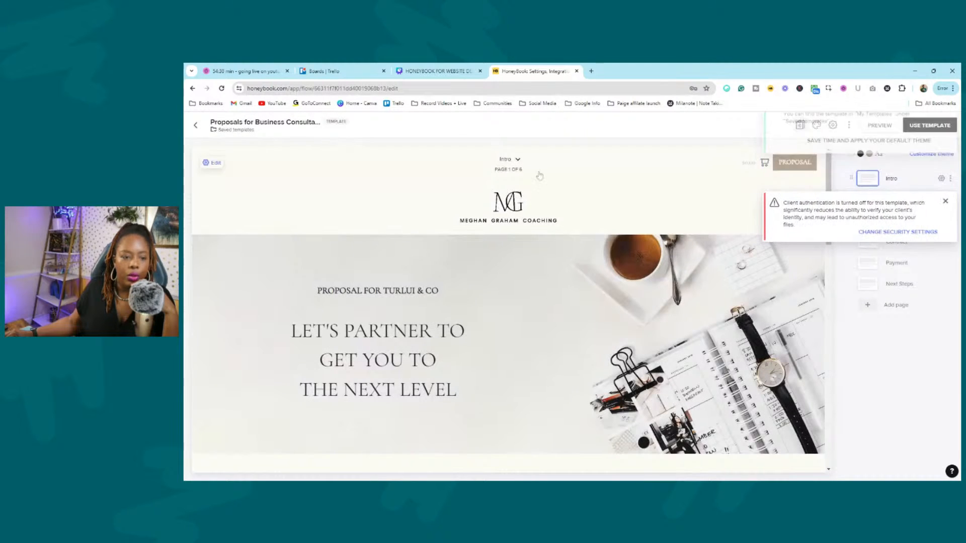
pyautogui.click(944, 140)
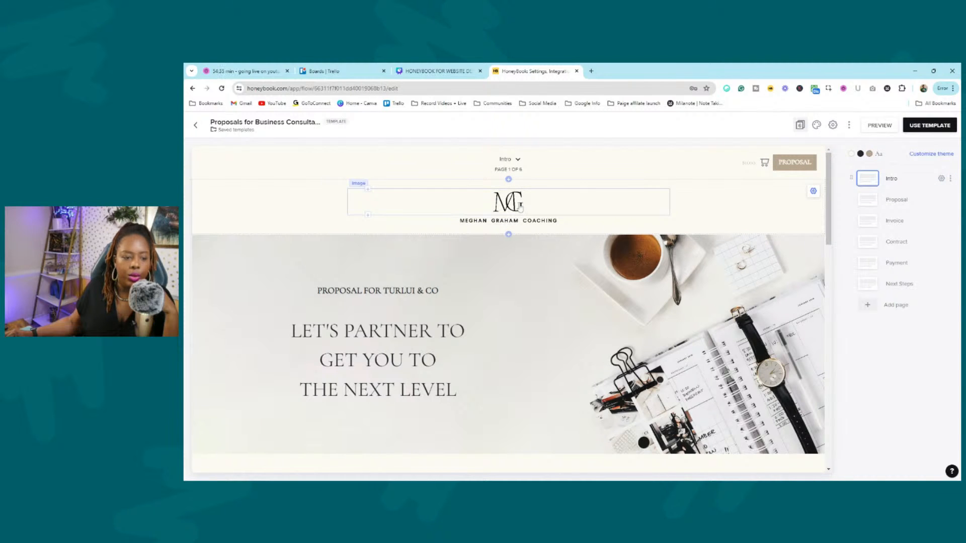
pyautogui.click(932, 154)
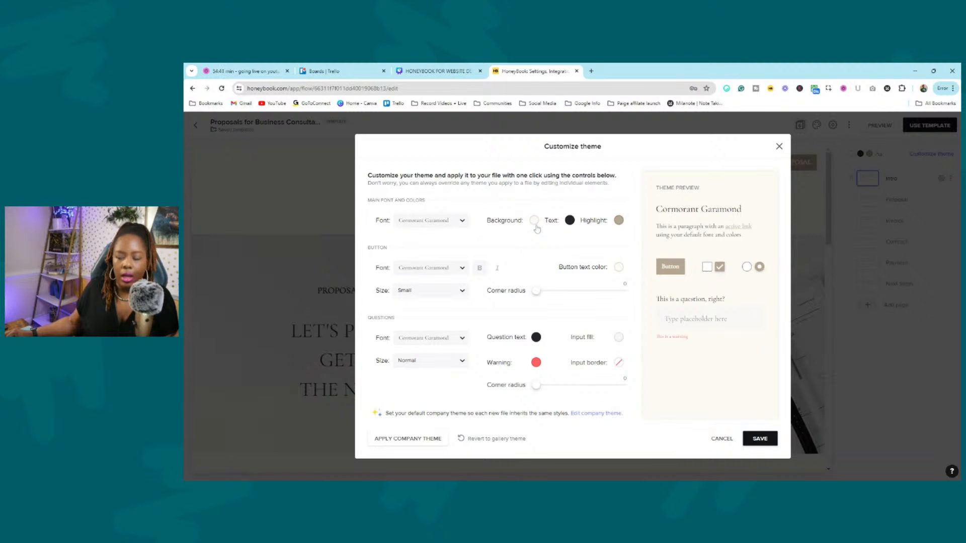
pyautogui.click(778, 144)
# Scroll the proposal template and open, then close, the Add page panel.
pyautogui.scroll(-8, 516, 212)
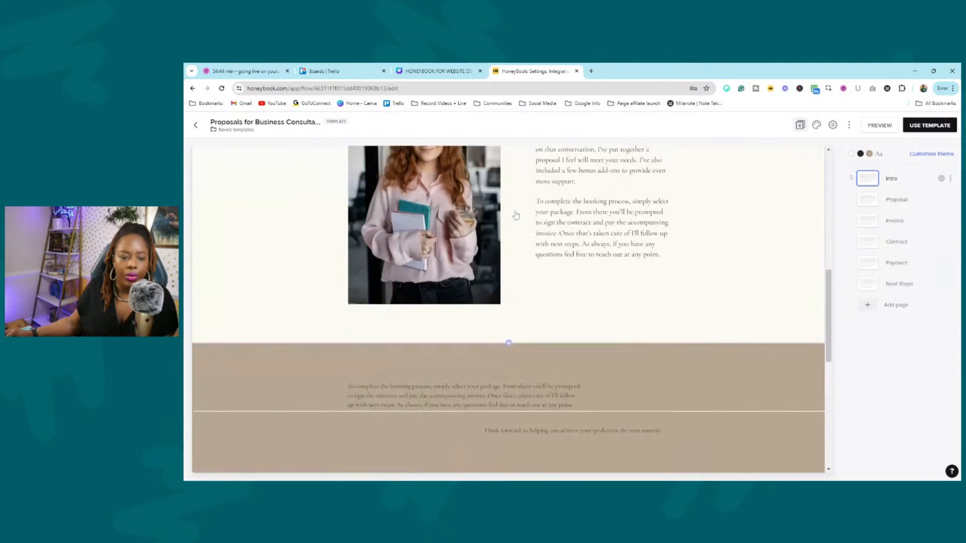
pyautogui.scroll(-5, 516, 216)
pyautogui.scroll(15, 513, 220)
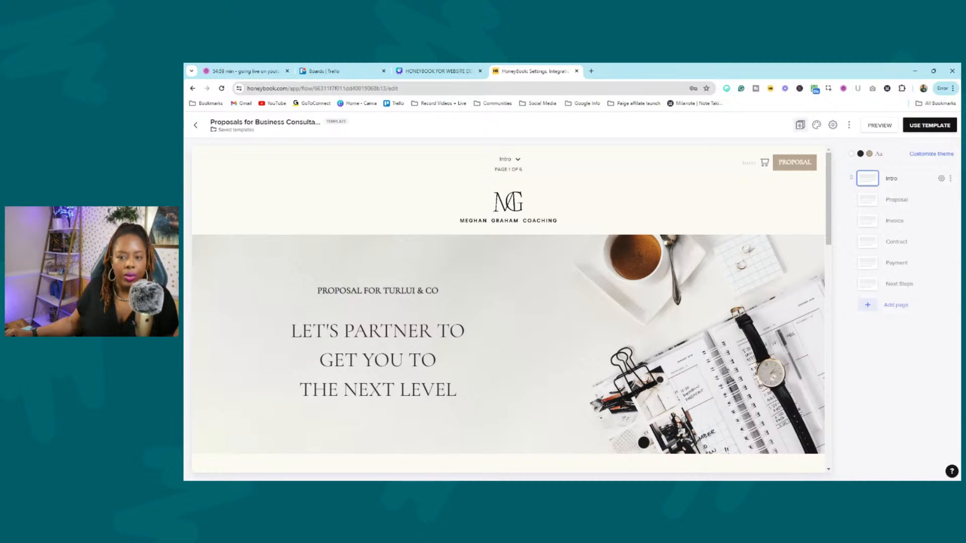
pyautogui.click(868, 305)
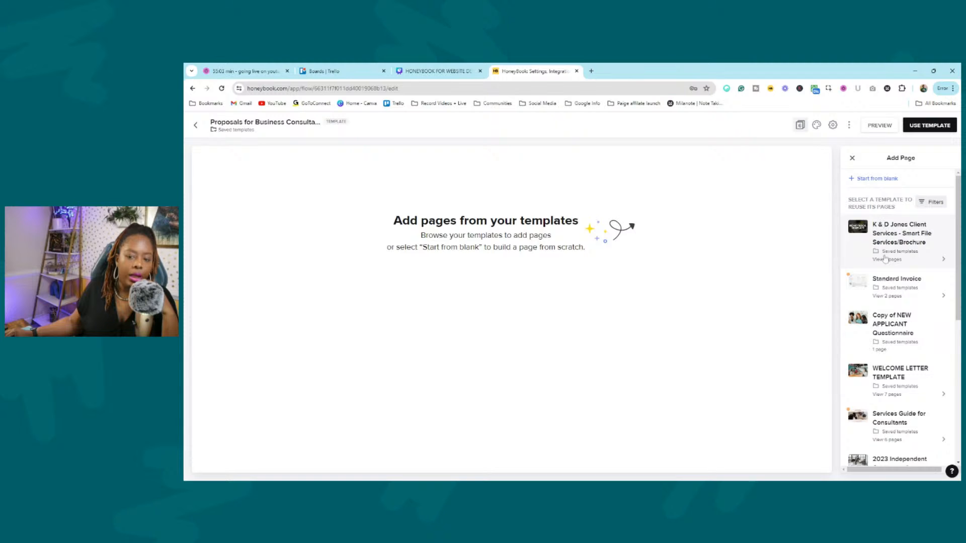
pyautogui.click(852, 158)
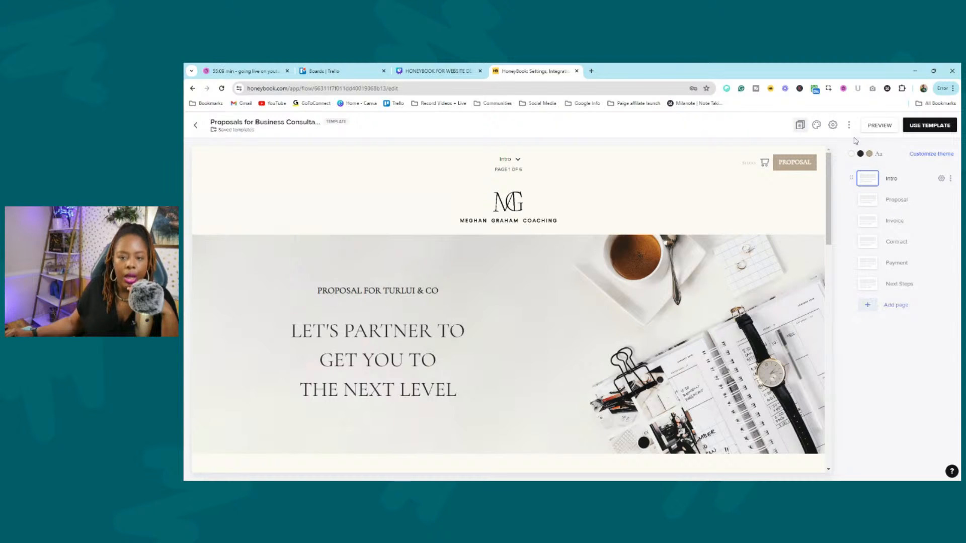
# Open the template's file settings and review the thumbnail and client authentication sections.
pyautogui.click(833, 125)
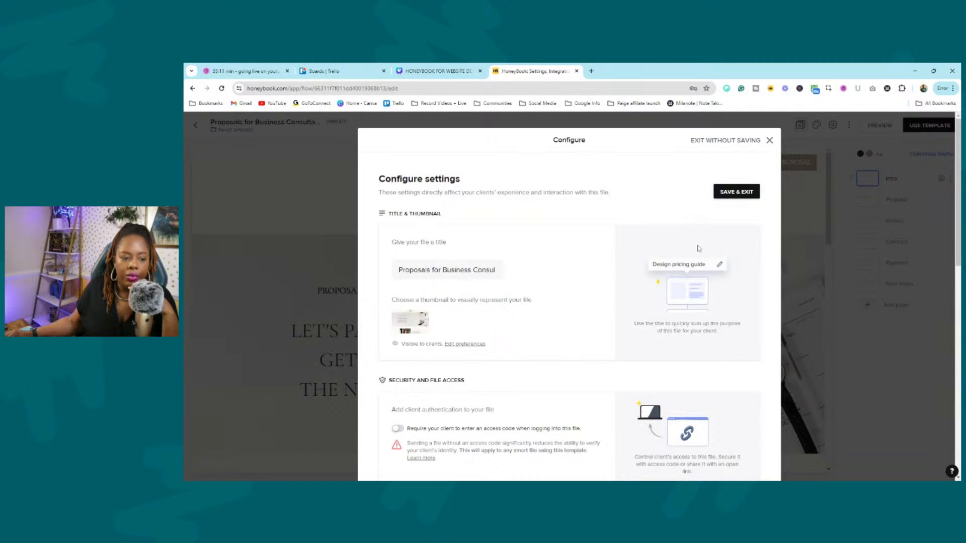
pyautogui.scroll(-2, 468, 272)
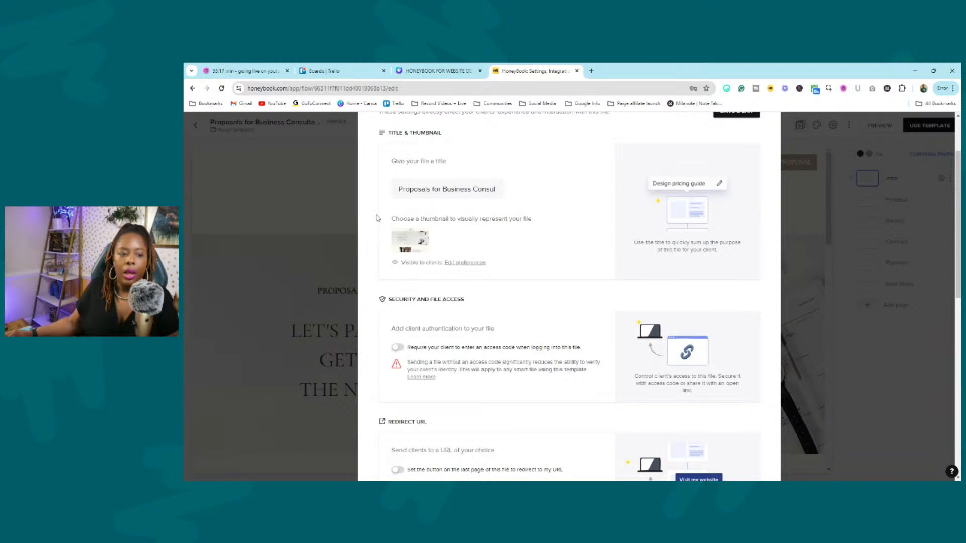
pyautogui.moveTo(388, 220); pyautogui.dragTo(601, 217)
pyautogui.click(600, 218)
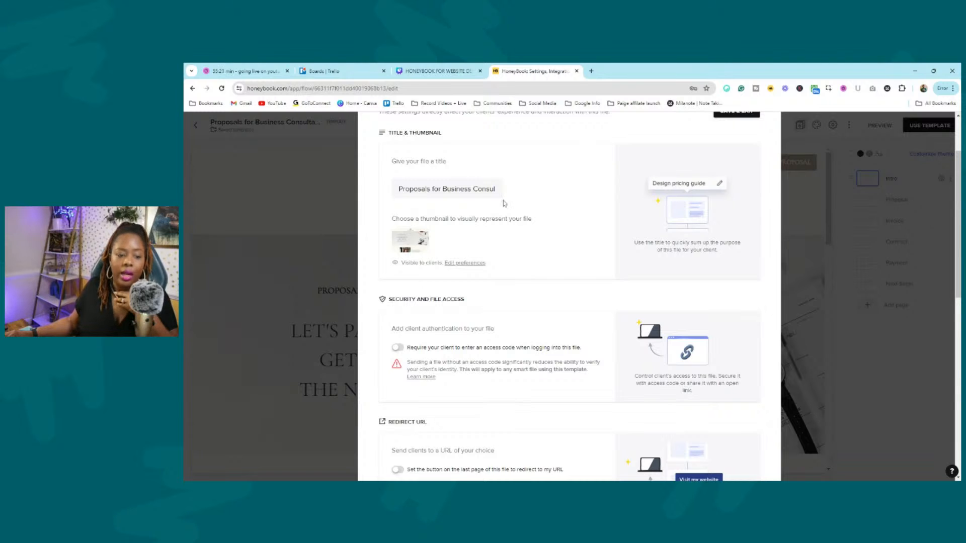
pyautogui.scroll(-1, 538, 199)
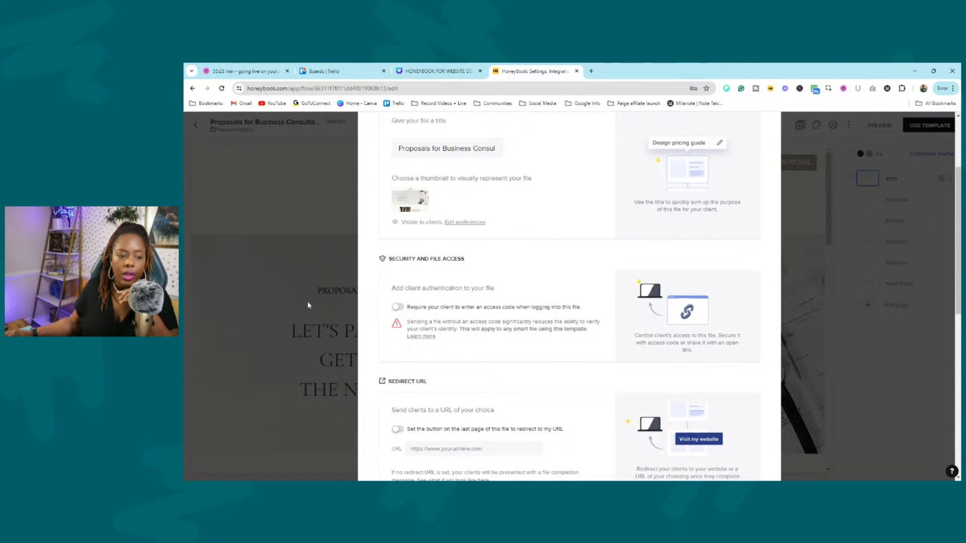
pyautogui.moveTo(391, 289)
pyautogui.mouseDown()
pyautogui.moveTo(552, 291)
pyautogui.moveTo(385, 292)
pyautogui.mouseUp()
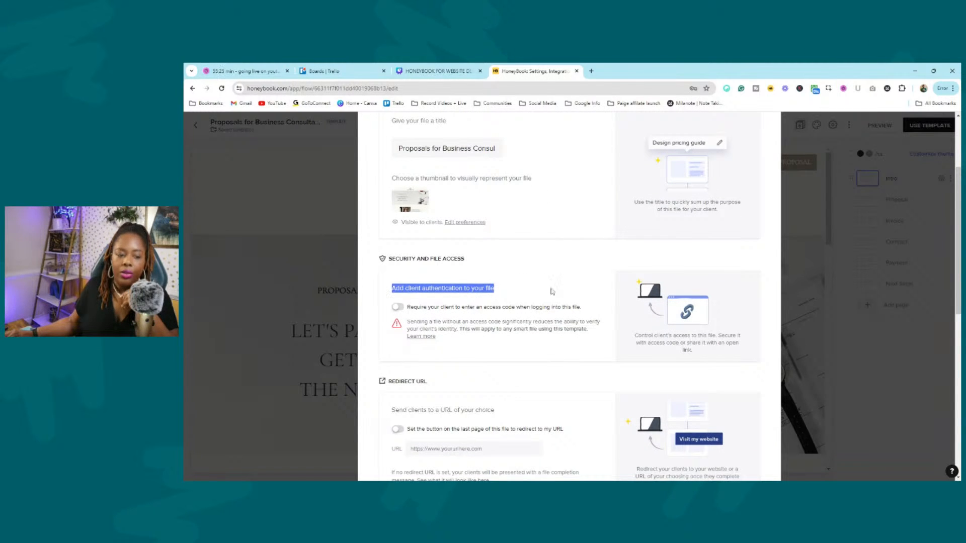
pyautogui.click(517, 293)
pyautogui.moveTo(492, 290); pyautogui.dragTo(380, 288)
pyautogui.click(577, 282)
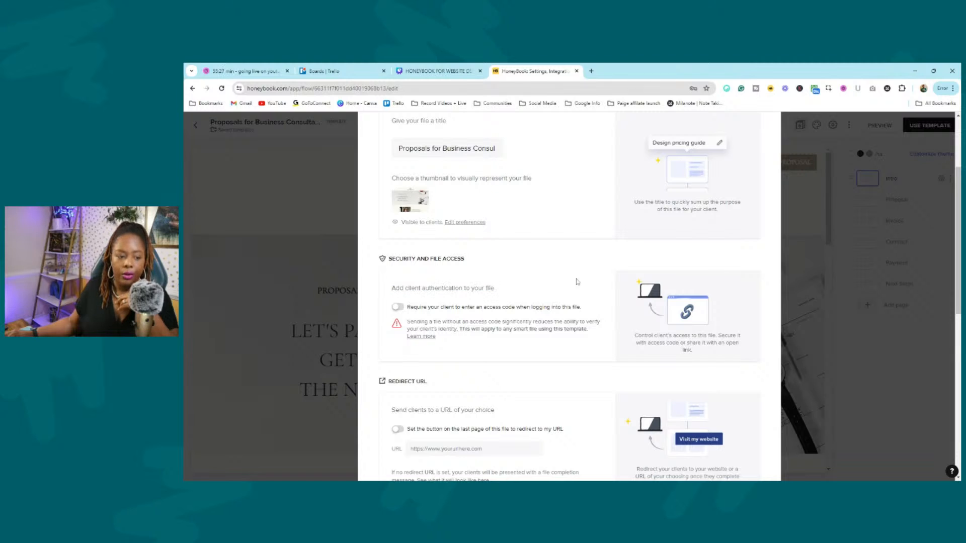
# Toggle the client access code on then off, accepting removal, and enable Redirect URL.
pyautogui.click(403, 307)
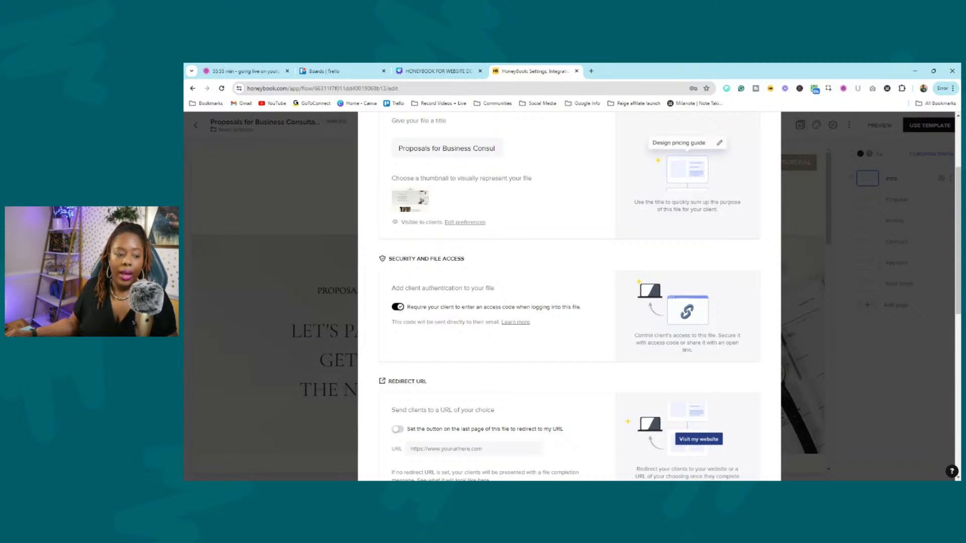
pyautogui.click(398, 307)
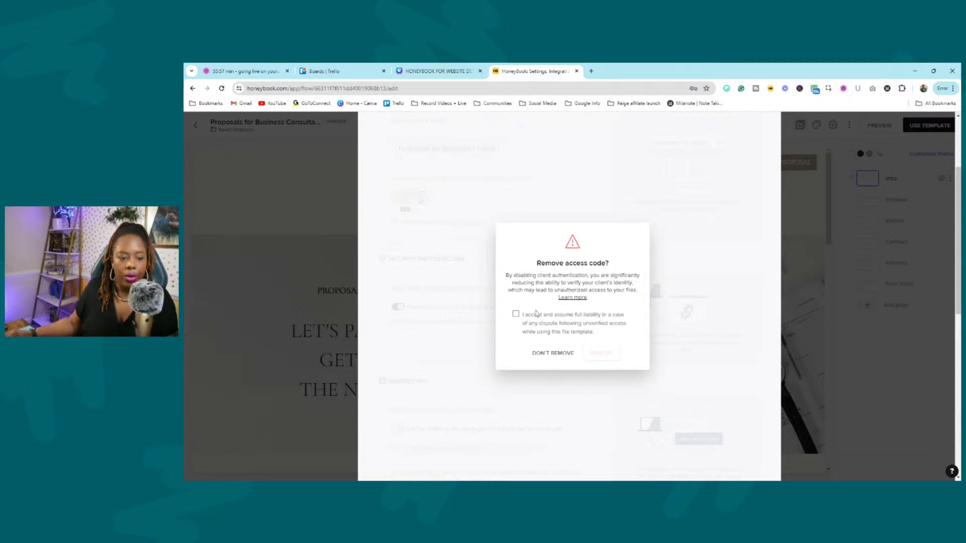
pyautogui.click(524, 322)
pyautogui.click(599, 353)
pyautogui.scroll(-4, 600, 354)
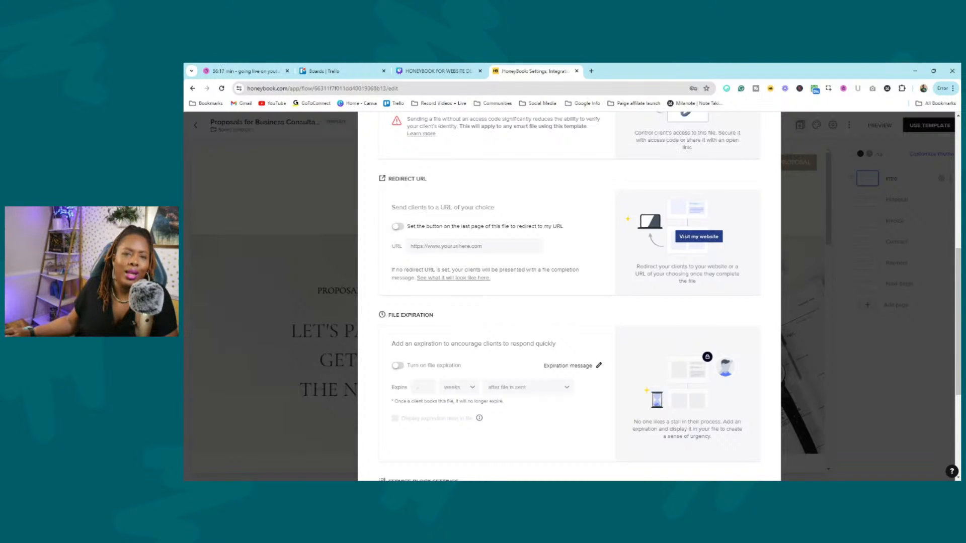
pyautogui.click(398, 227)
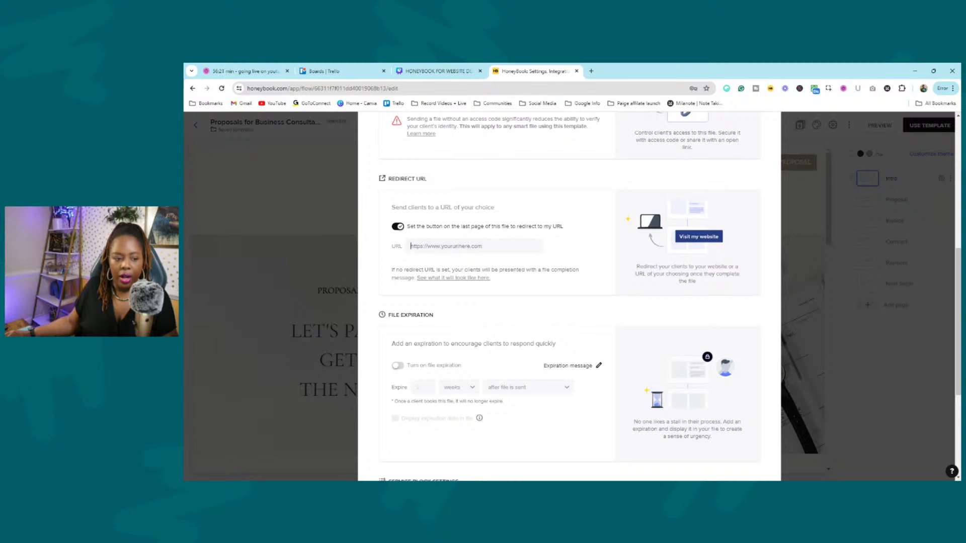
# Turn Redirect URL off and enable 2-week file expiration with the expiration date shown in the file.
pyautogui.click(399, 228)
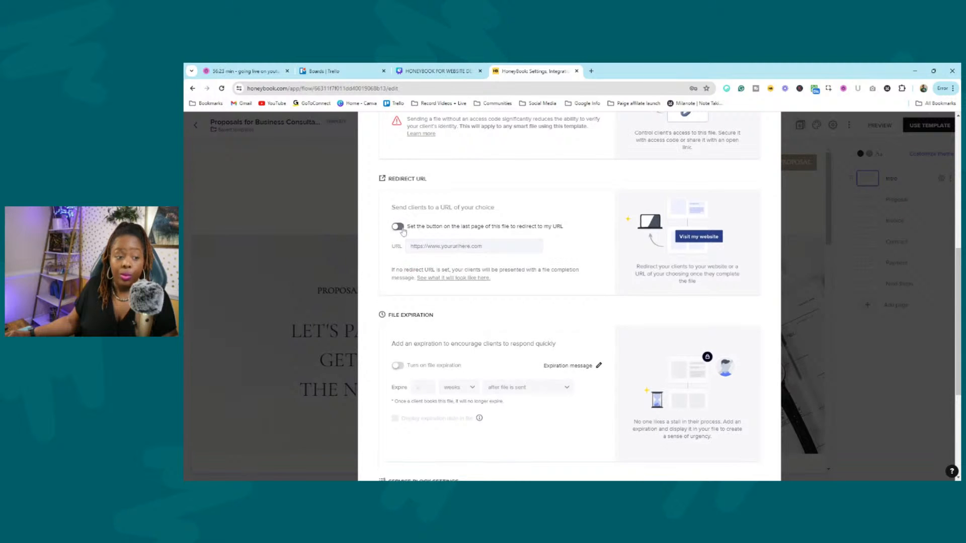
pyautogui.scroll(-2, 503, 242)
pyautogui.scroll(-3, 414, 257)
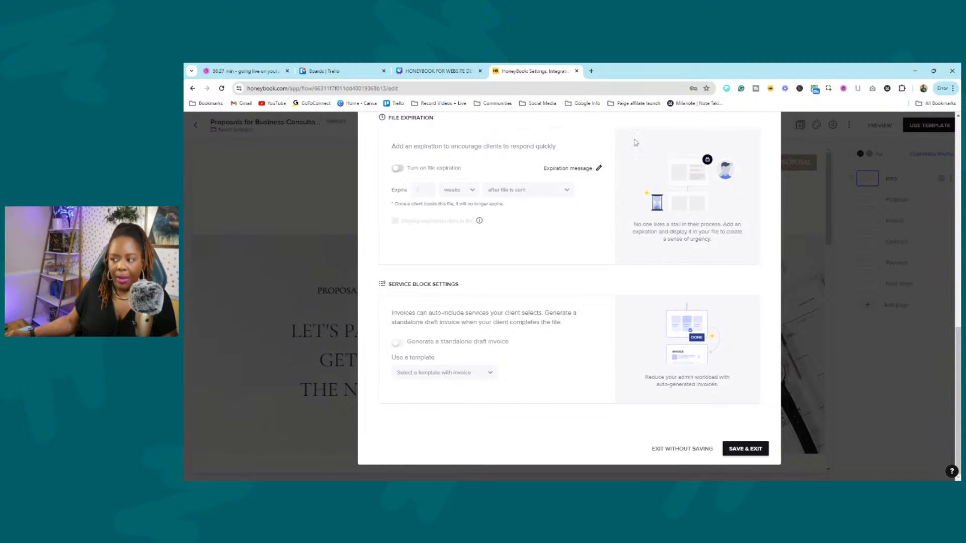
pyautogui.scroll(2, 524, 201)
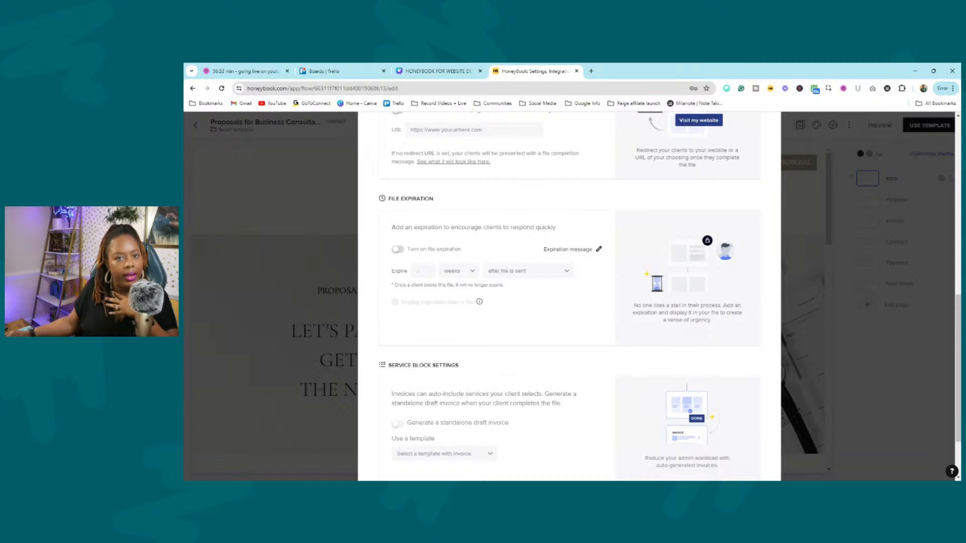
pyautogui.click(398, 250)
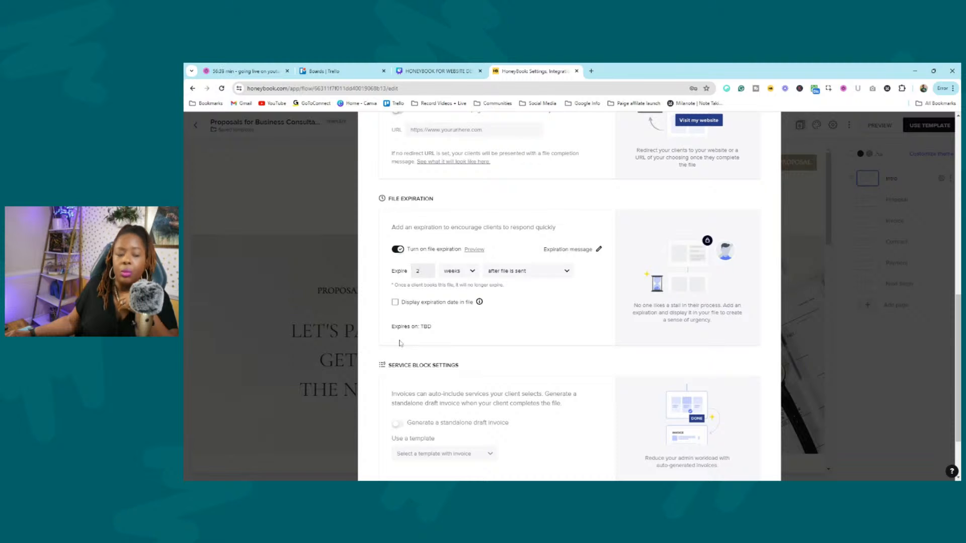
pyautogui.click(395, 302)
# Open and cancel the expiration message, turn file expiration off, then exit the settings.
pyautogui.moveTo(480, 307)
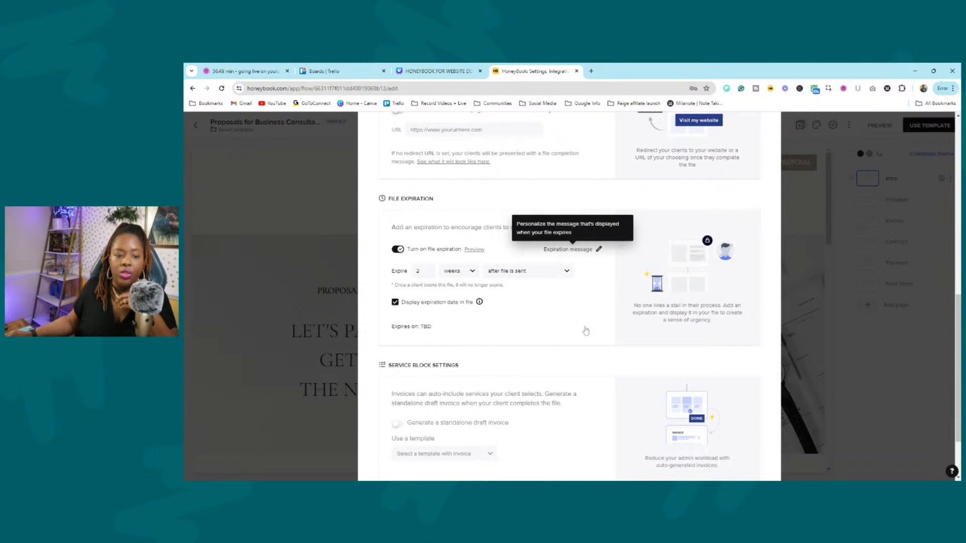
pyautogui.click(598, 249)
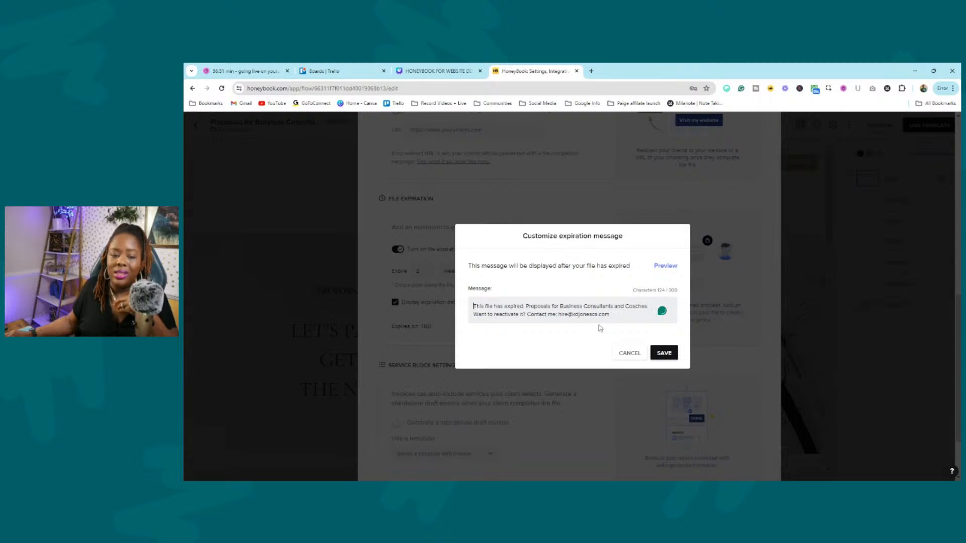
pyautogui.click(629, 353)
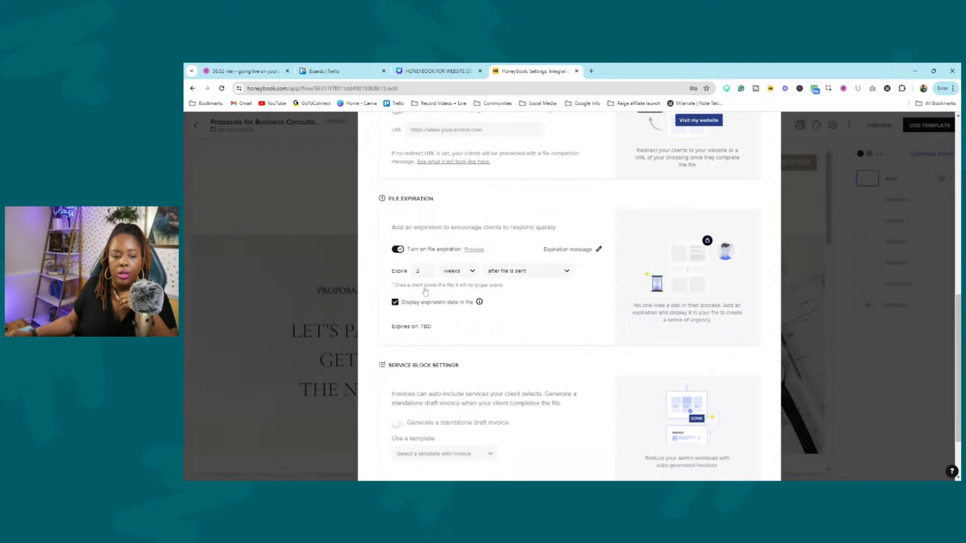
pyautogui.click(398, 249)
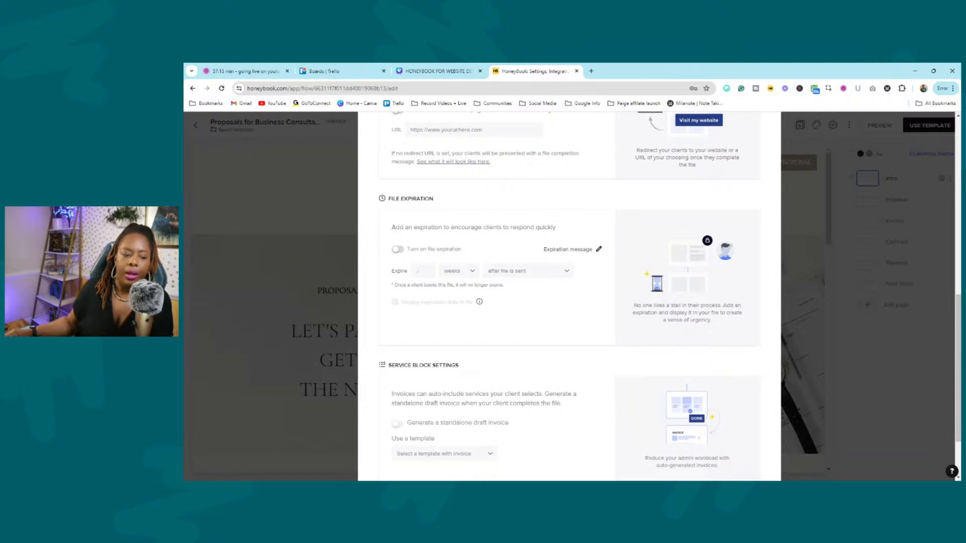
pyautogui.scroll(-3, 562, 272)
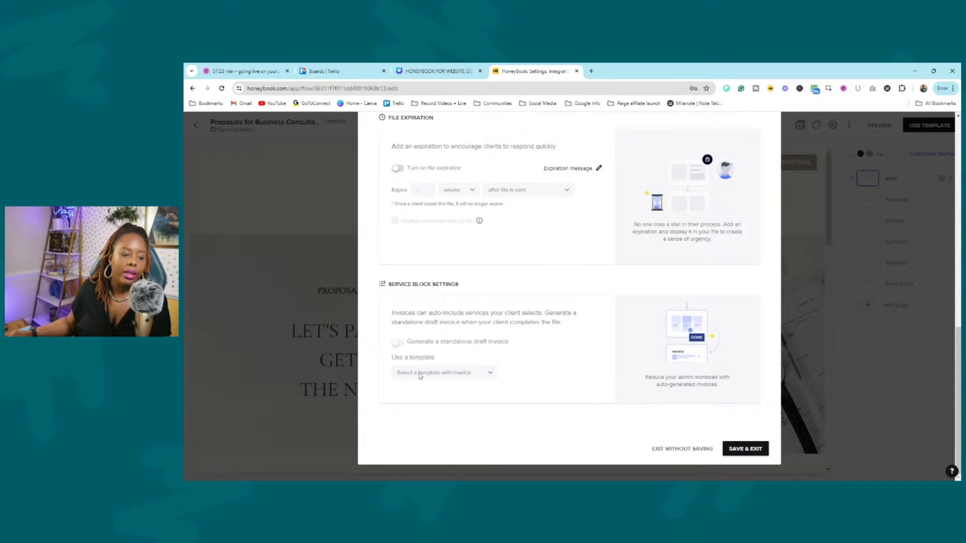
pyautogui.click(706, 450)
# Confirm Exit Without Saving, close the full-screen proposal template, and switch to My Templates.
pyautogui.click(546, 329)
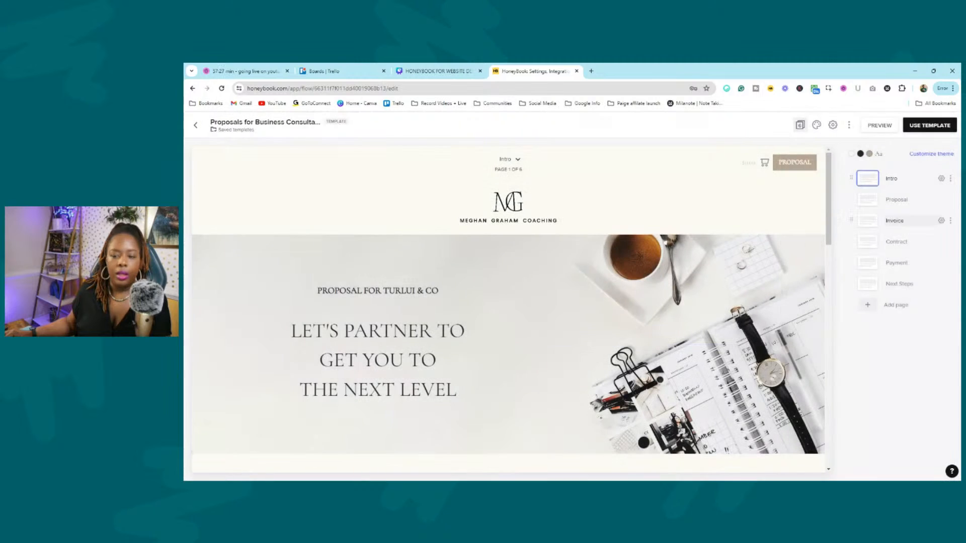
pyautogui.scroll(-10, 550, 356)
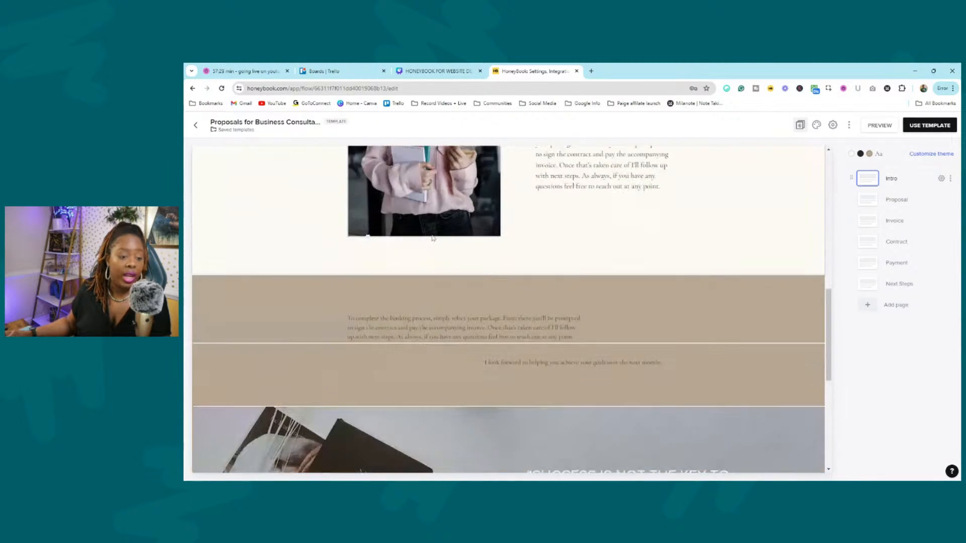
pyautogui.scroll(-5, 433, 239)
pyautogui.scroll(3, 723, 161)
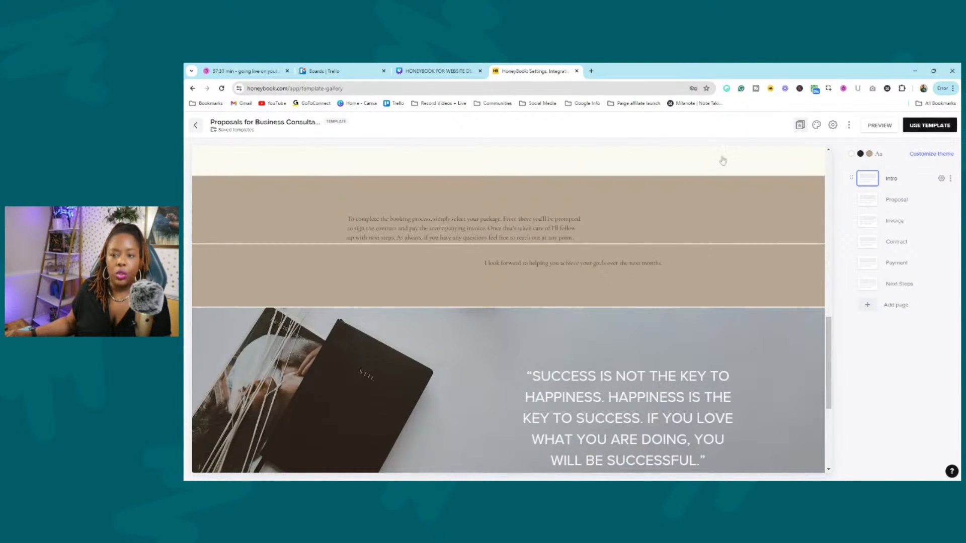
pyautogui.press('Escape')
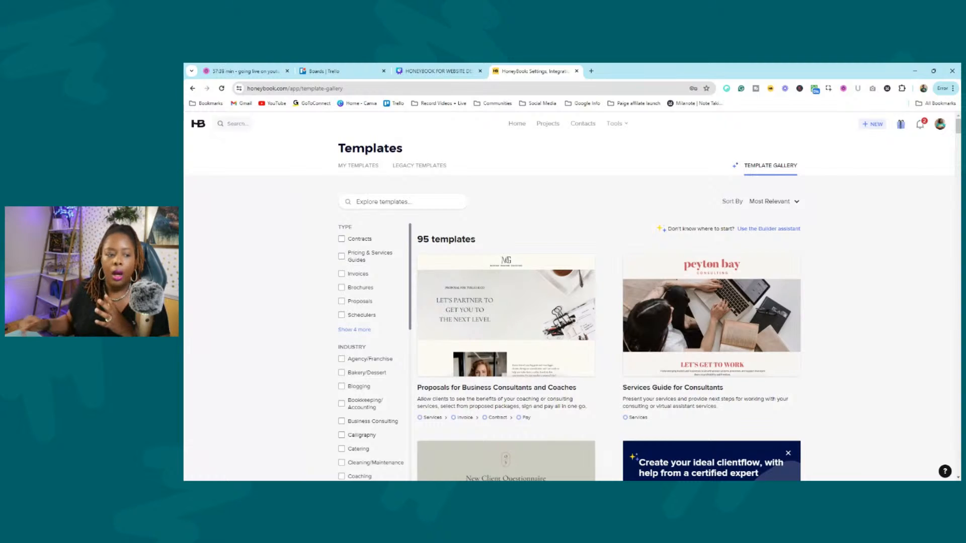
pyautogui.click(362, 167)
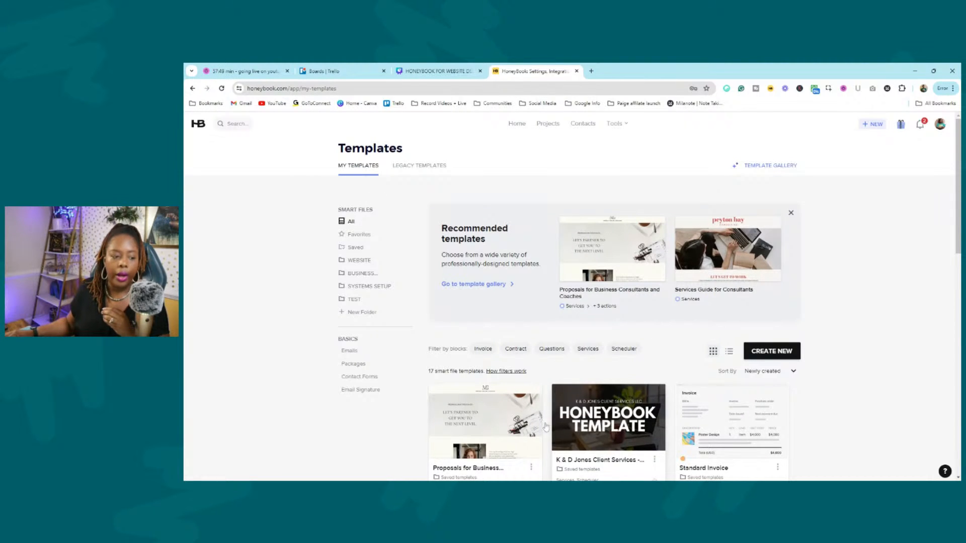
# From the Emails templates, start a new blank email template and dismiss the smart fields tip.
pyautogui.click(350, 351)
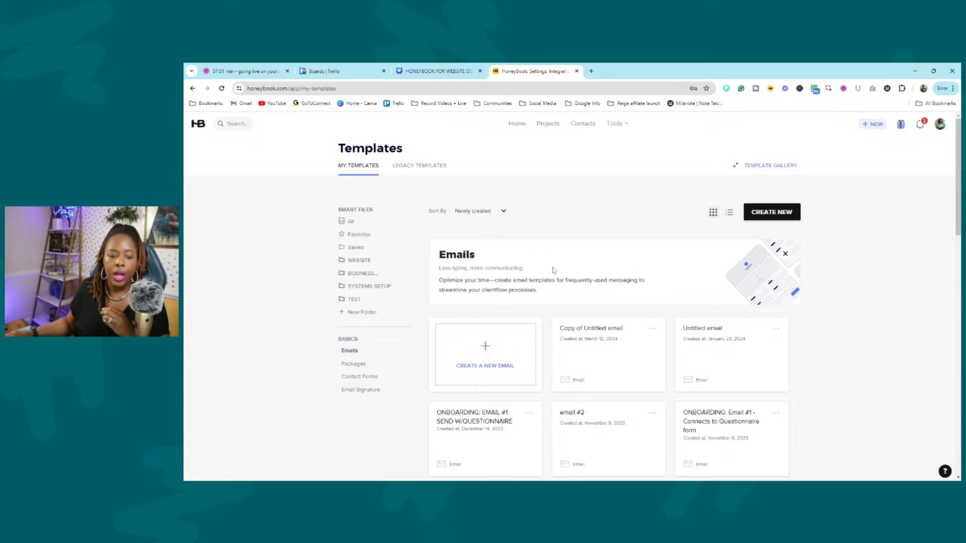
pyautogui.scroll(-3, 478, 291)
pyautogui.scroll(3, 498, 322)
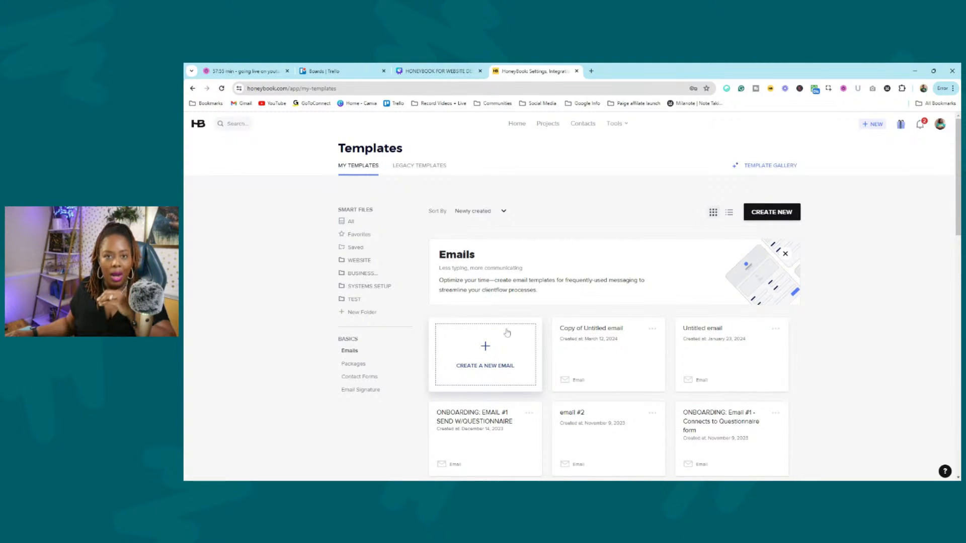
pyautogui.click(512, 349)
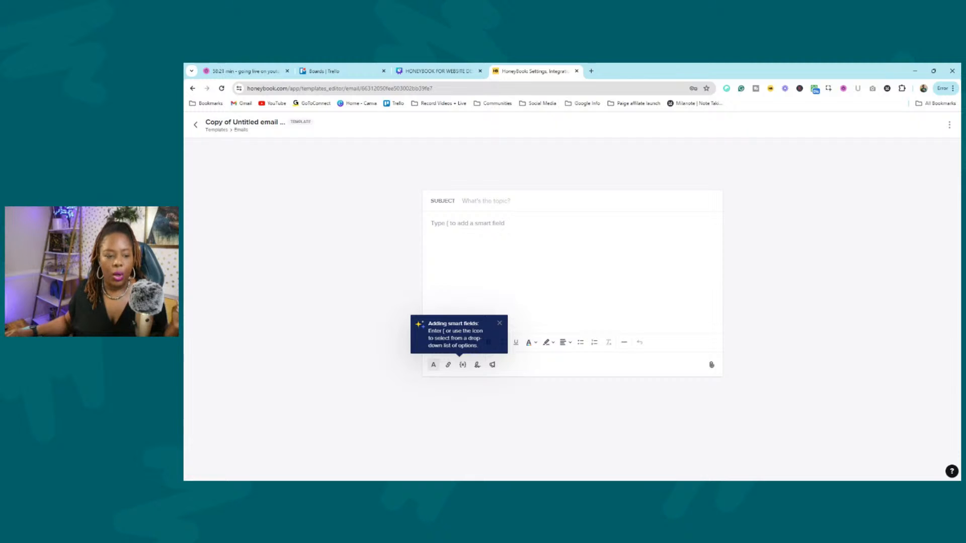
pyautogui.click(499, 324)
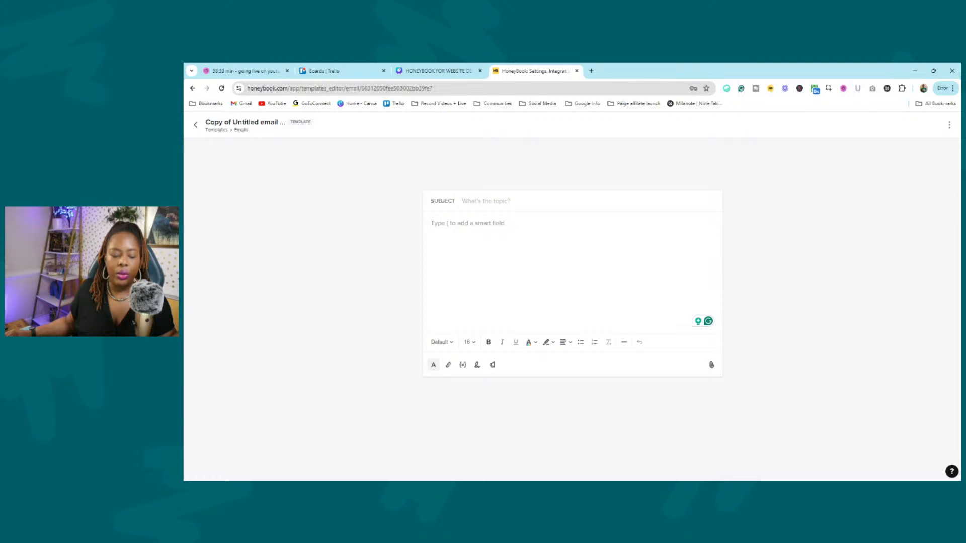
# Insert a Project name smart field followed by ', THANKS FOR REACHING OUT.' in the body.
pyautogui.click(463, 365)
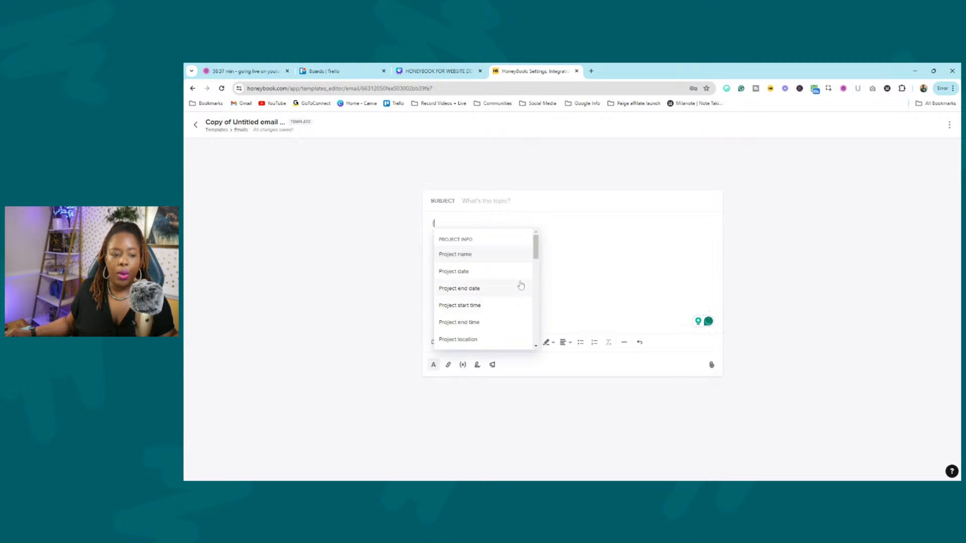
pyautogui.moveTo(537, 252); pyautogui.dragTo(537, 259)
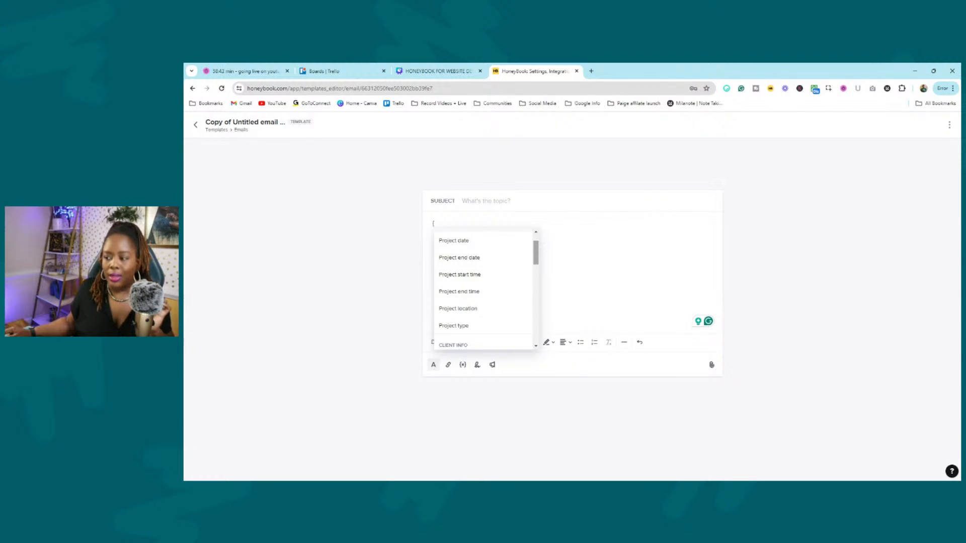
pyautogui.scroll(1, 536, 253)
pyautogui.scroll(-3, 536, 254)
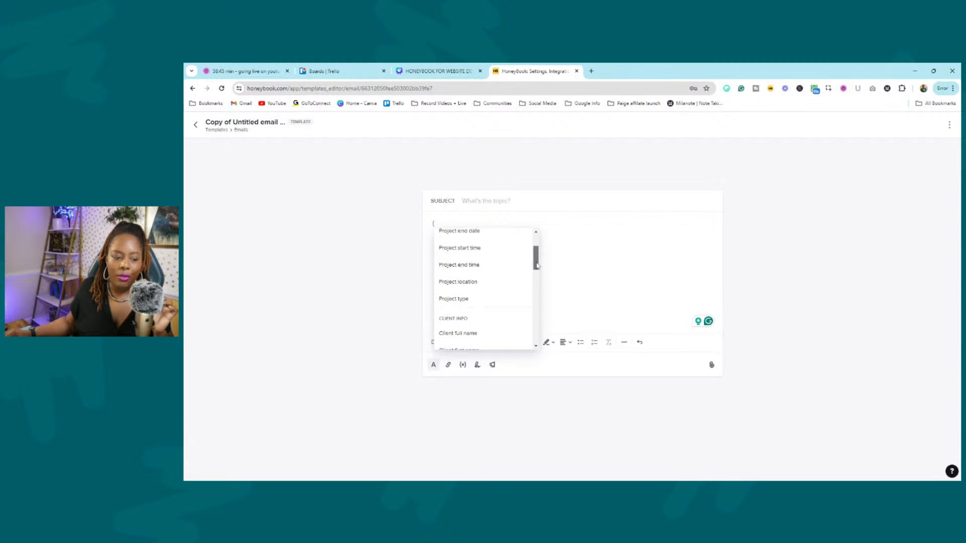
pyautogui.scroll(3, 531, 254)
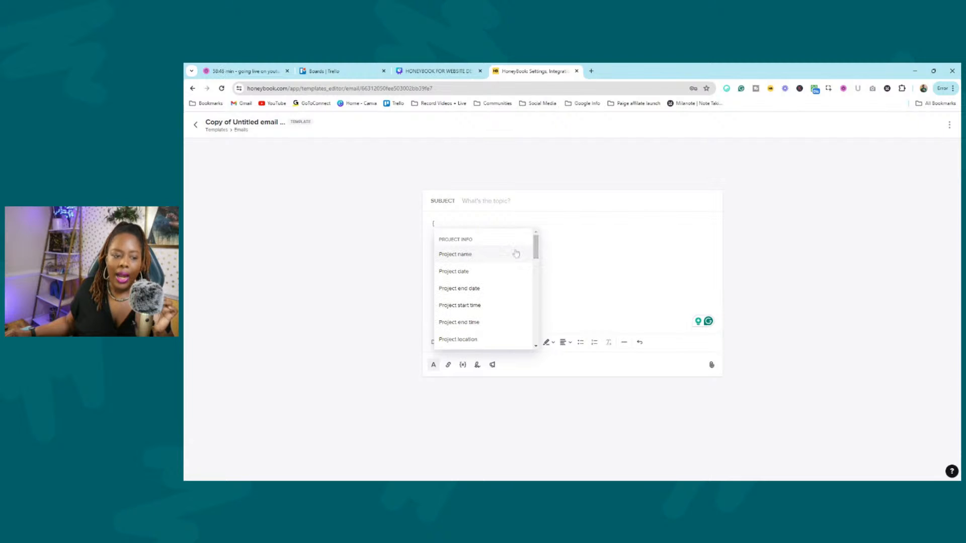
pyautogui.click(463, 258)
pyautogui.write(', s')
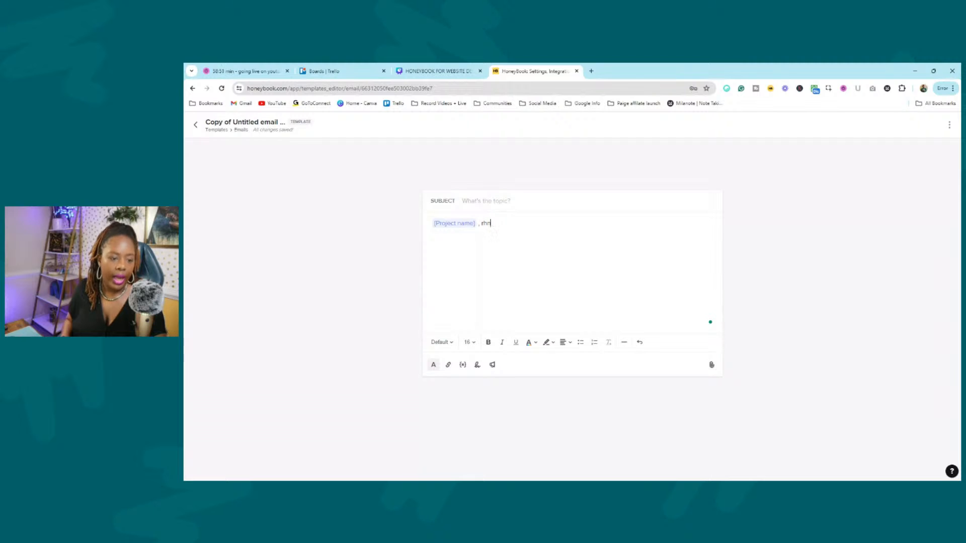
pyautogui.press('BackSpace')
pyautogui.write('THA')
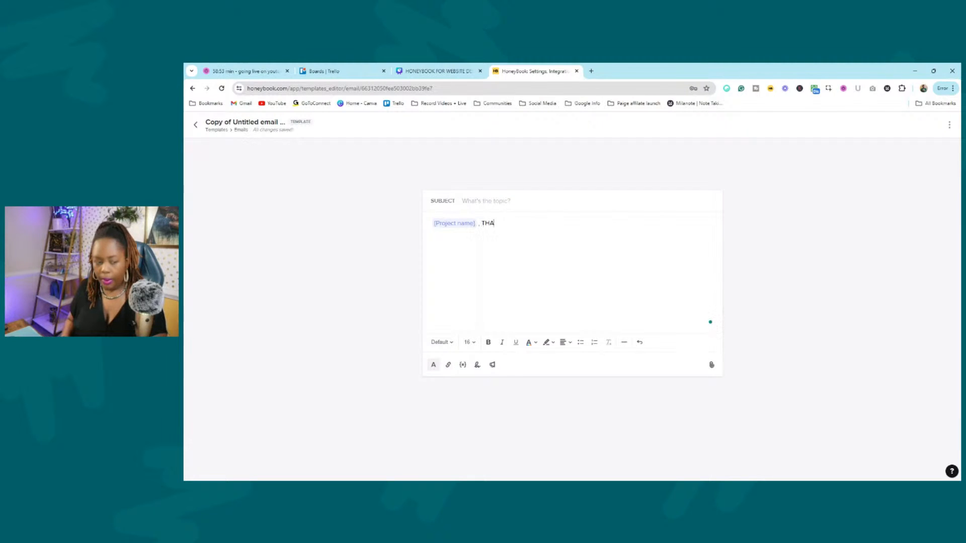
pyautogui.write('NKS FOR REACHING OUT.')
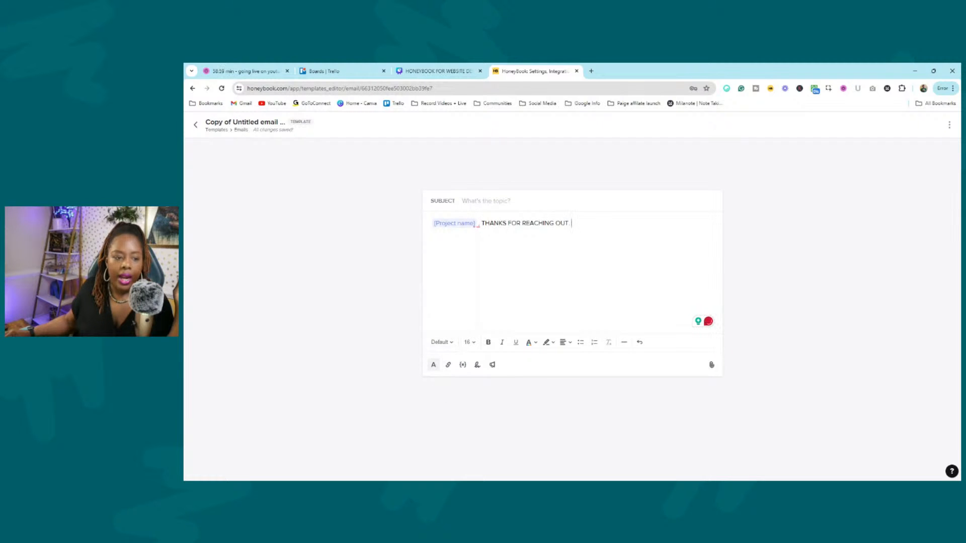
# Replace the Project name field with the Client first name smart field.
pyautogui.moveTo(478, 224); pyautogui.dragTo(422, 230)
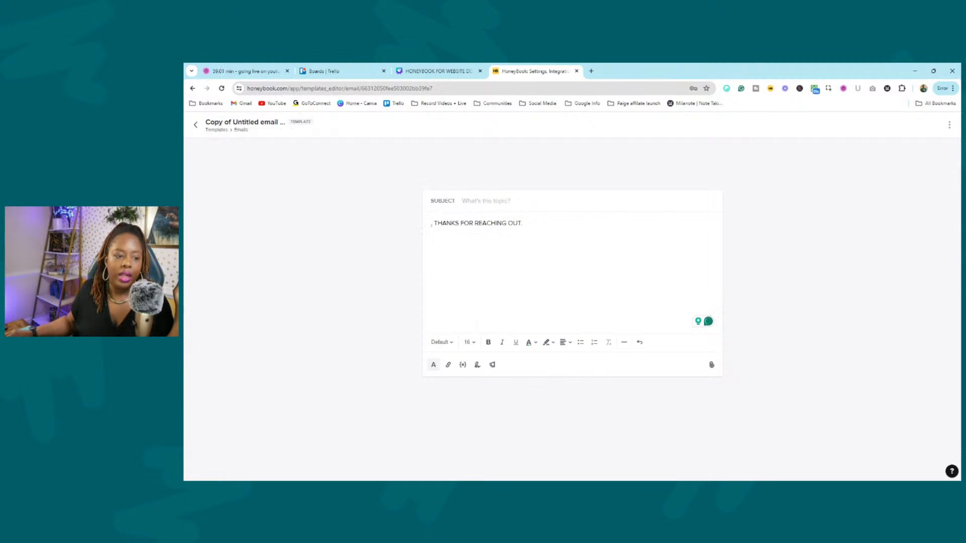
pyautogui.click(463, 364)
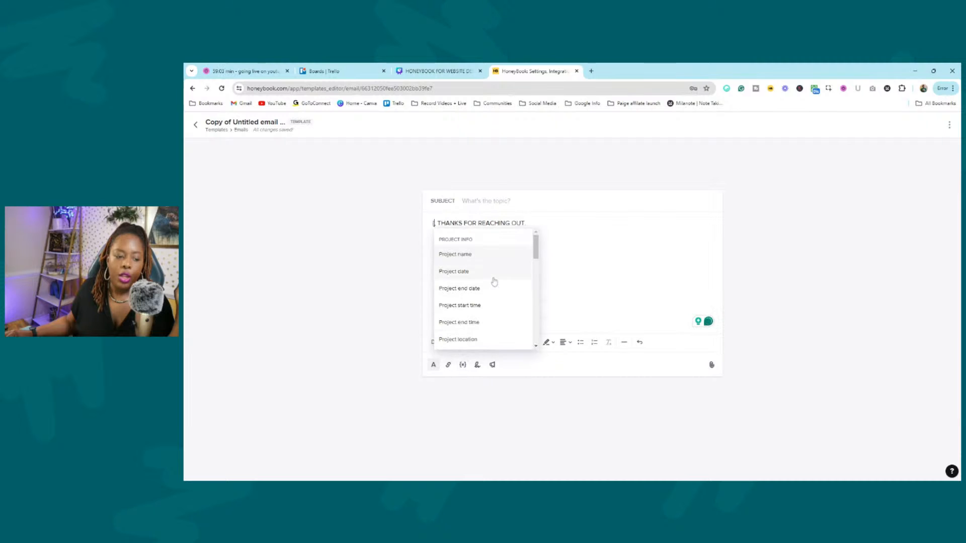
pyautogui.scroll(-5, 493, 282)
pyautogui.click(478, 246)
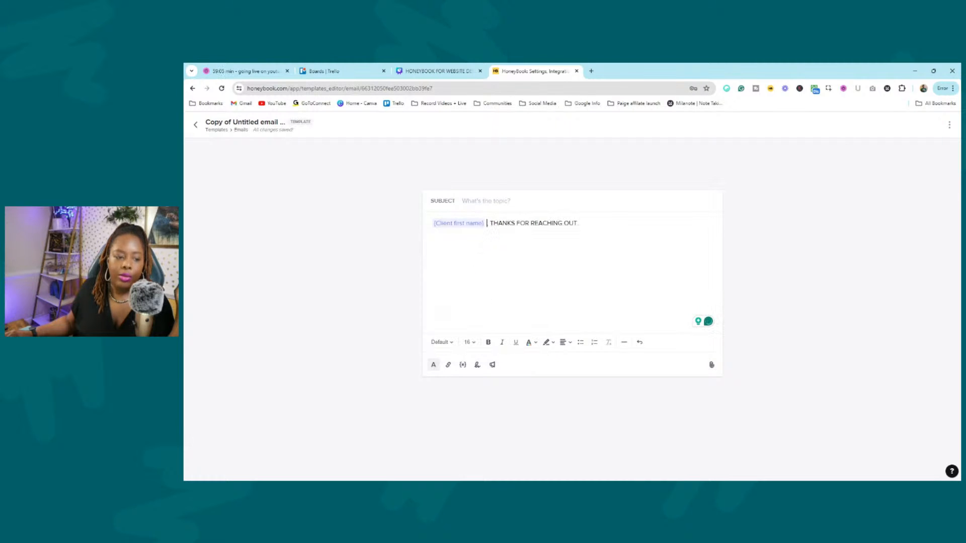
# Add the Project date smart field after the greeting, then exit the editor to the templates.
pyautogui.click(463, 365)
pyautogui.scroll(-3, 627, 277)
pyautogui.scroll(-5, 627, 277)
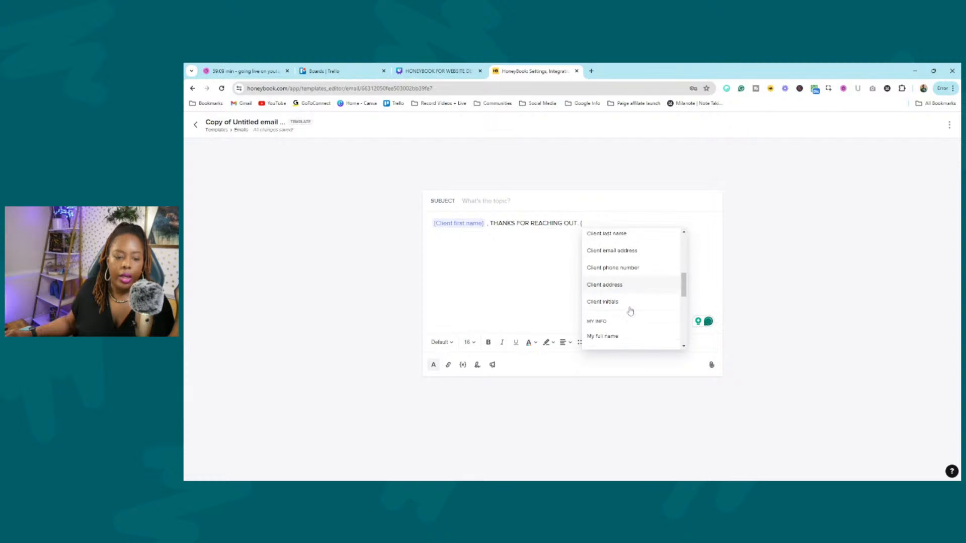
pyautogui.scroll(-5, 630, 309)
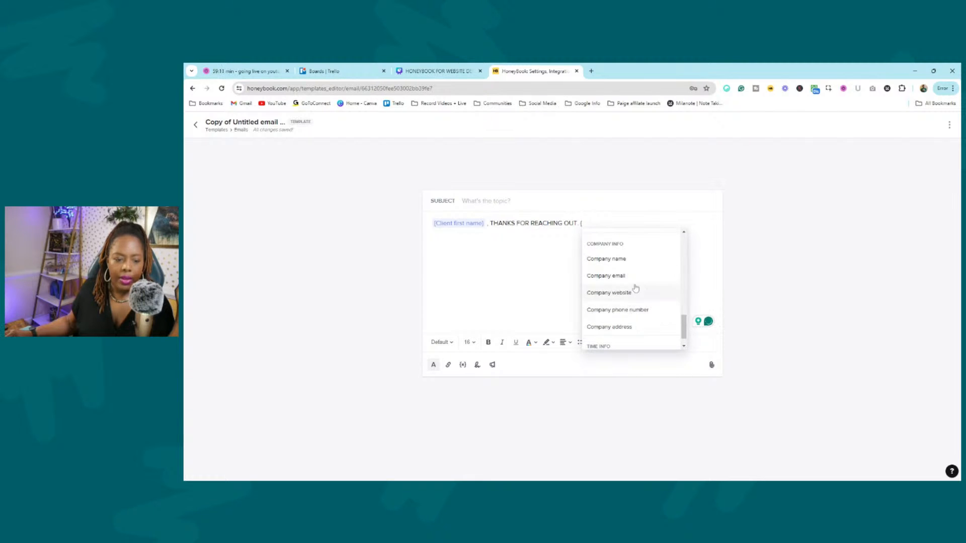
pyautogui.scroll(6, 634, 319)
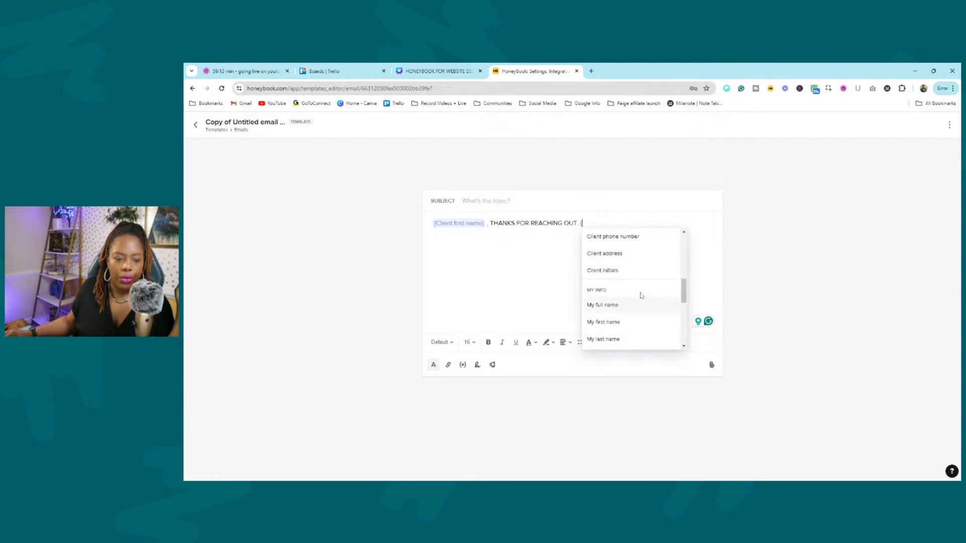
pyautogui.scroll(5, 669, 282)
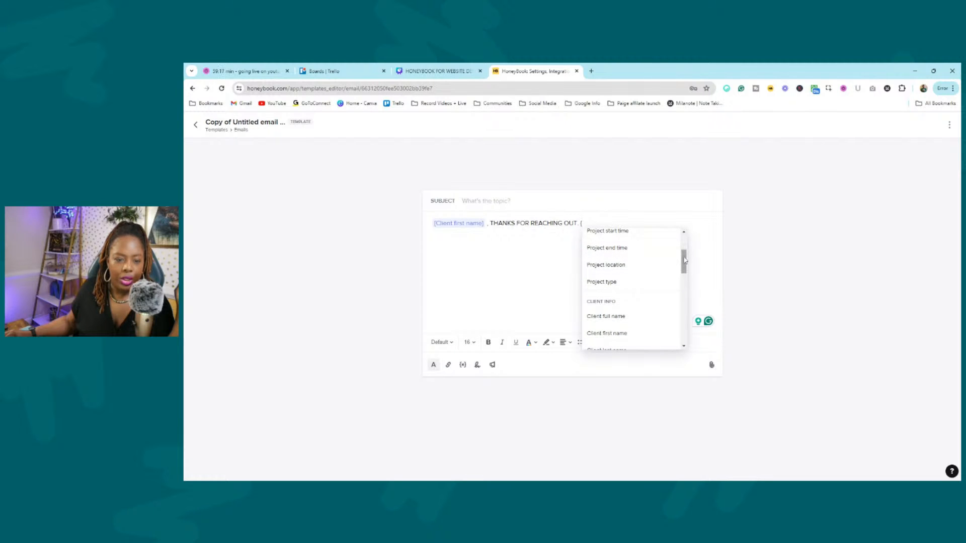
pyautogui.scroll(1, 684, 258)
pyautogui.scroll(2, 684, 259)
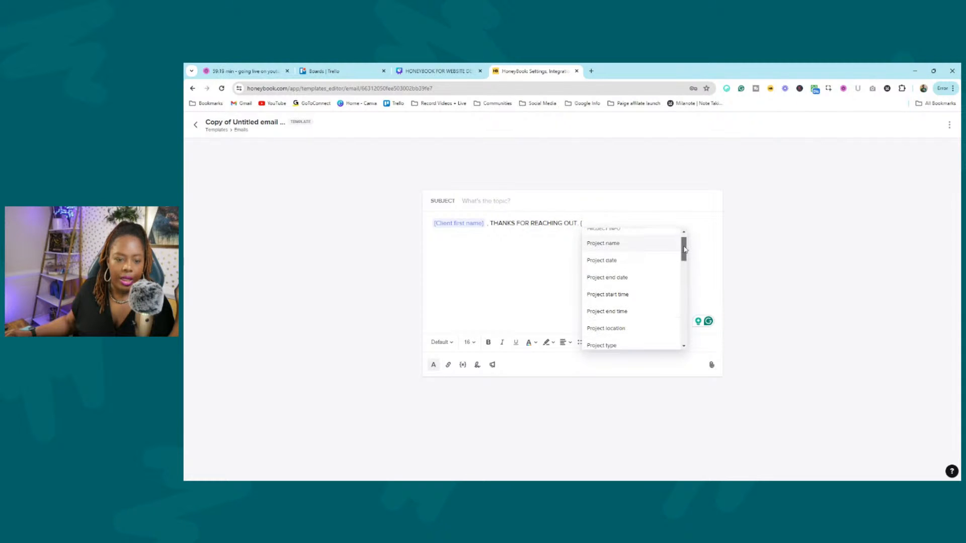
pyautogui.click(623, 264)
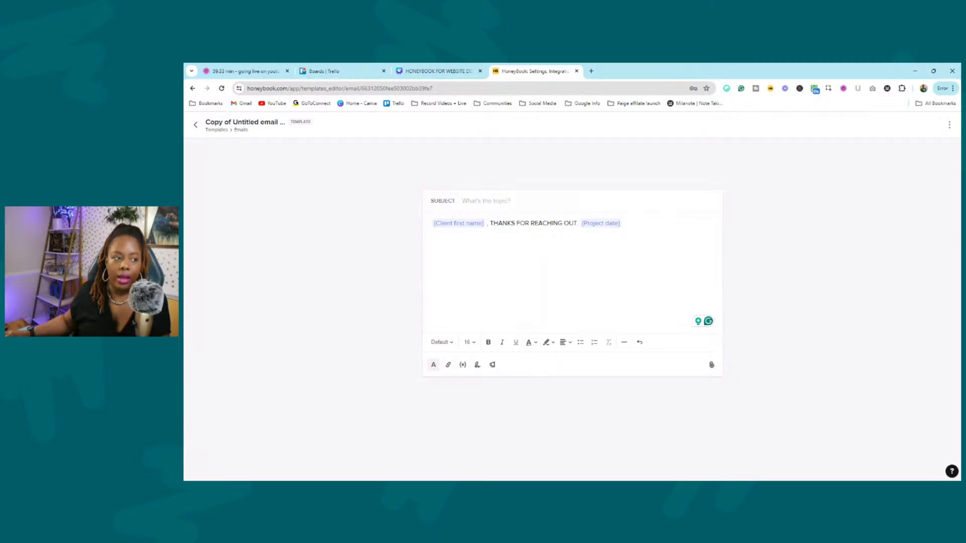
pyautogui.click(196, 126)
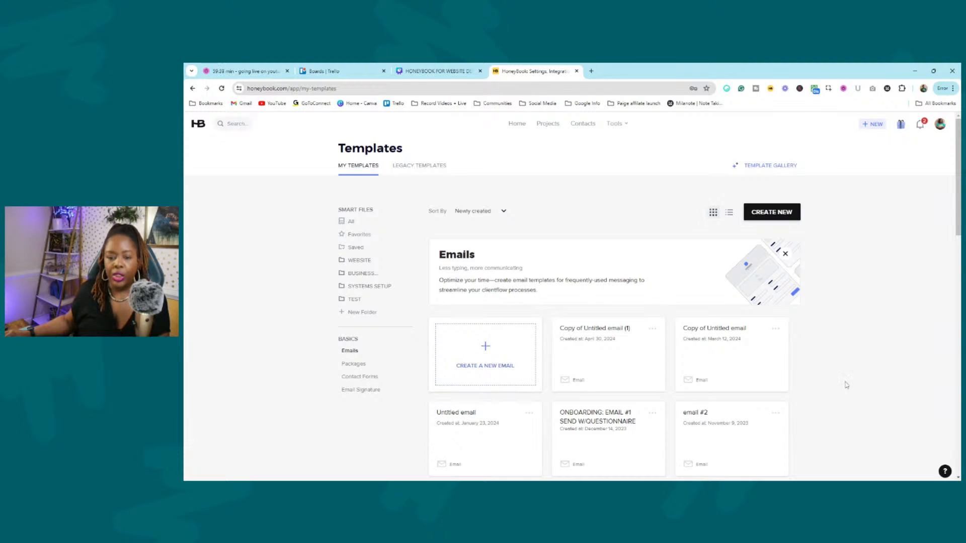
# Scroll through the Emails templates list, past SOW and Certification Readiness Email.
pyautogui.scroll(-3, 723, 323)
pyautogui.scroll(-10, 593, 264)
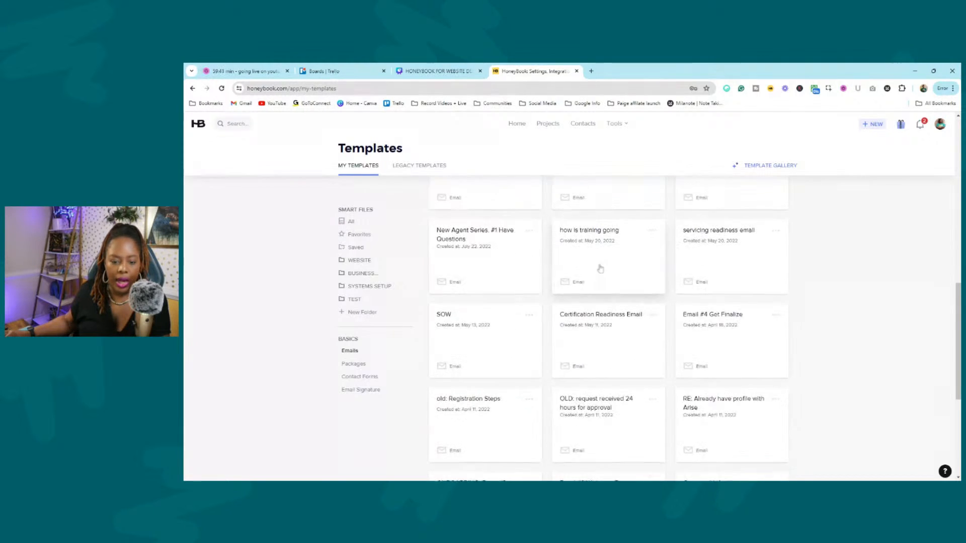
pyautogui.scroll(13, 703, 290)
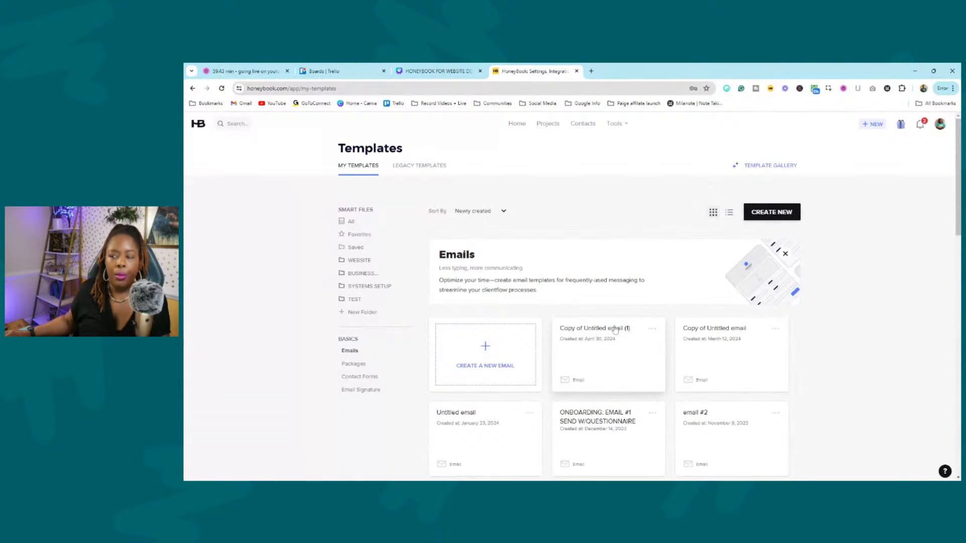
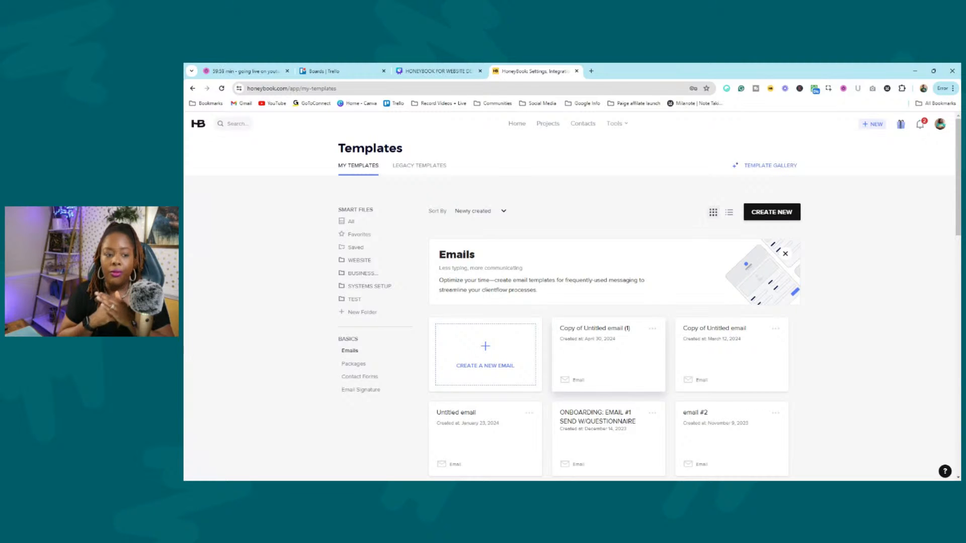
# Create a new email template titled '01. BOOKING: INQUIRY EMAIL'.
pyautogui.click(512, 350)
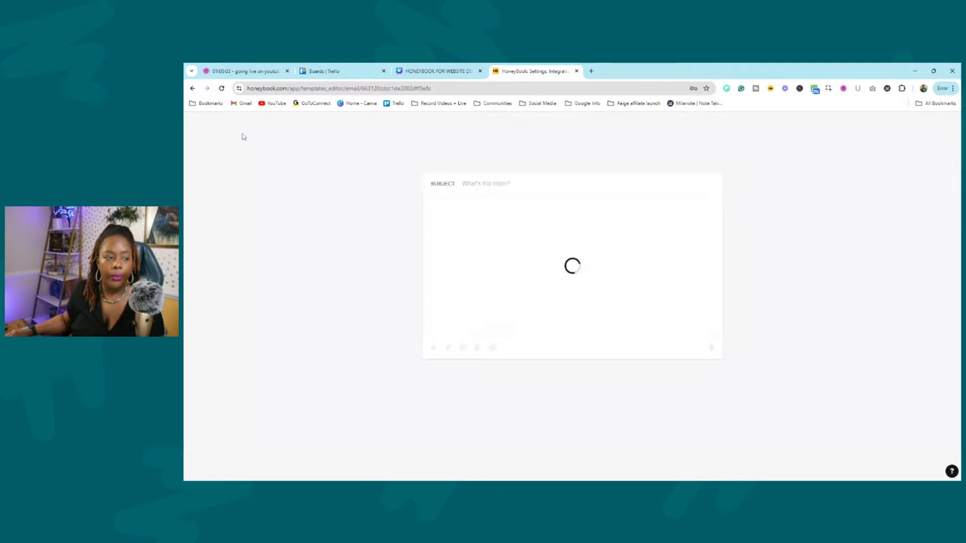
pyautogui.doubleClick(272, 122)
pyautogui.hotkey('ctrl', 'a')
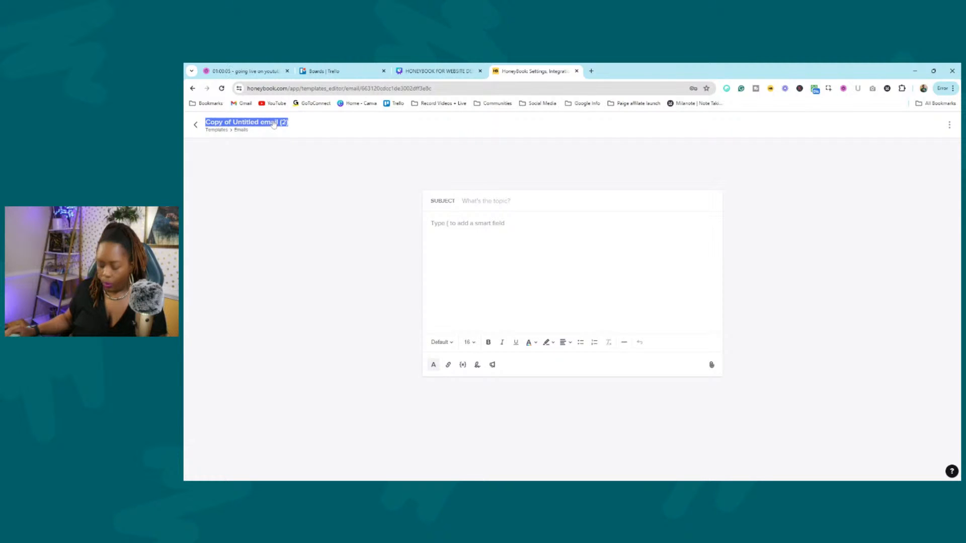
pyautogui.write('Untitled')
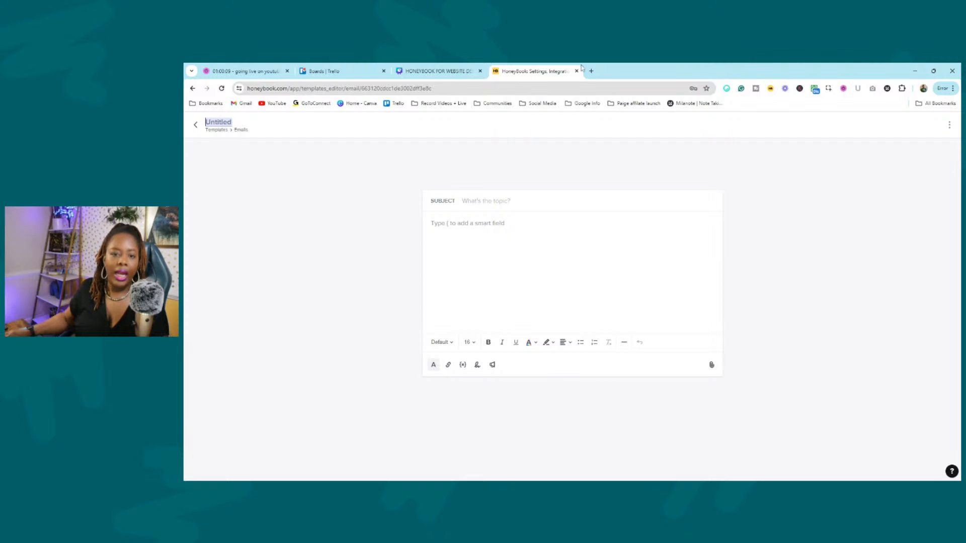
pyautogui.click(693, 278)
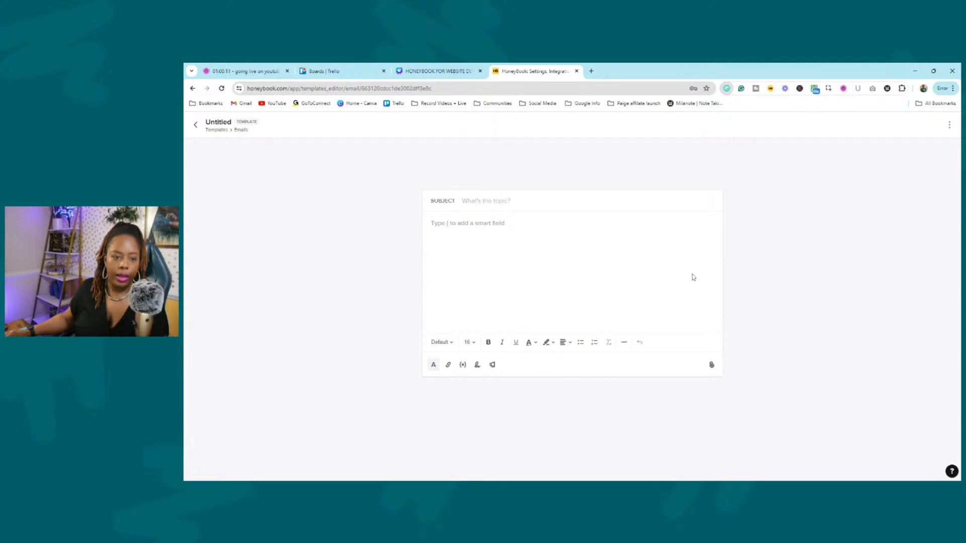
pyautogui.doubleClick(226, 123)
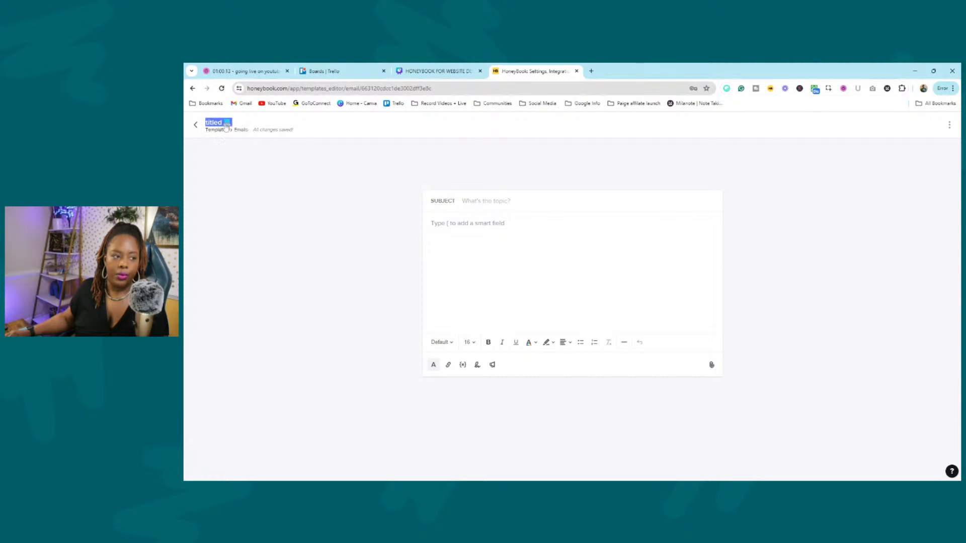
pyautogui.press('BackSpace')
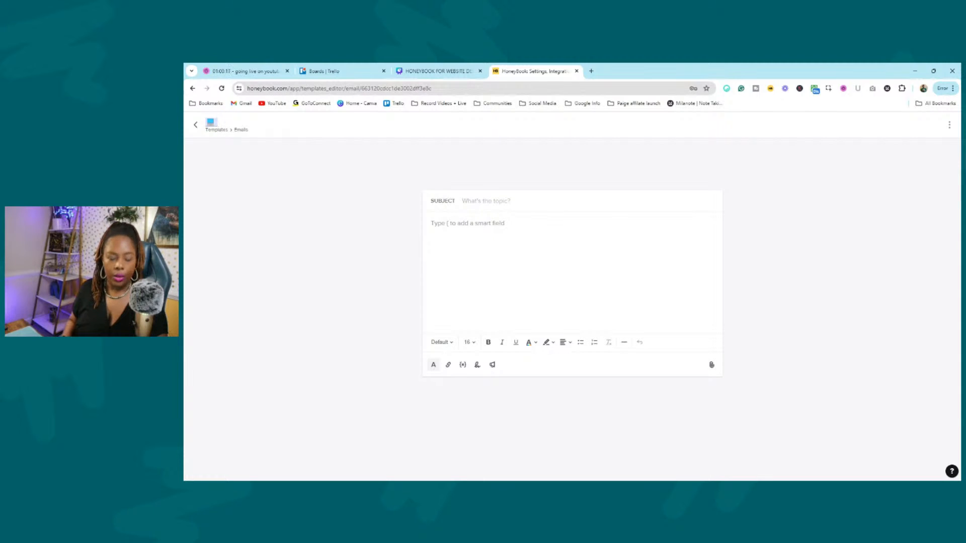
pyautogui.write('O')
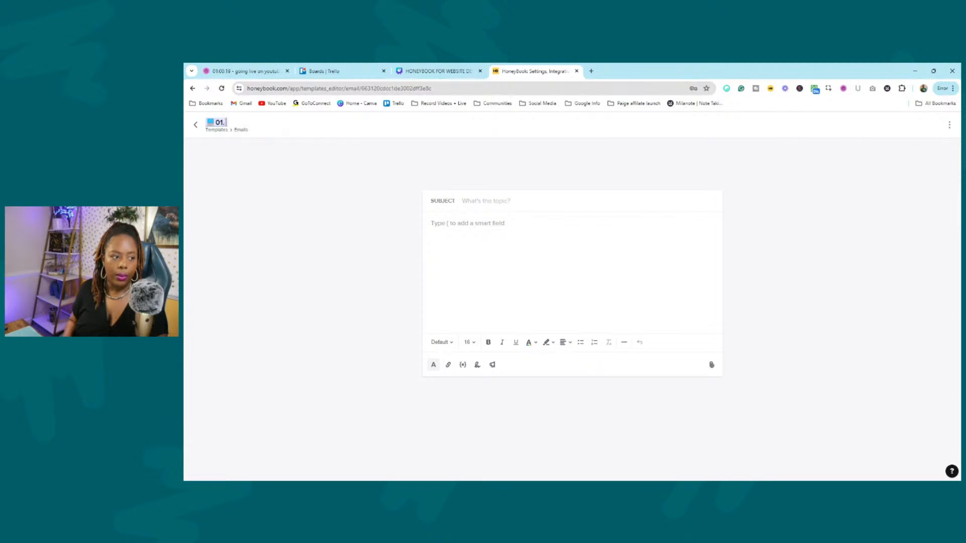
pyautogui.write('1. BOOKING:')
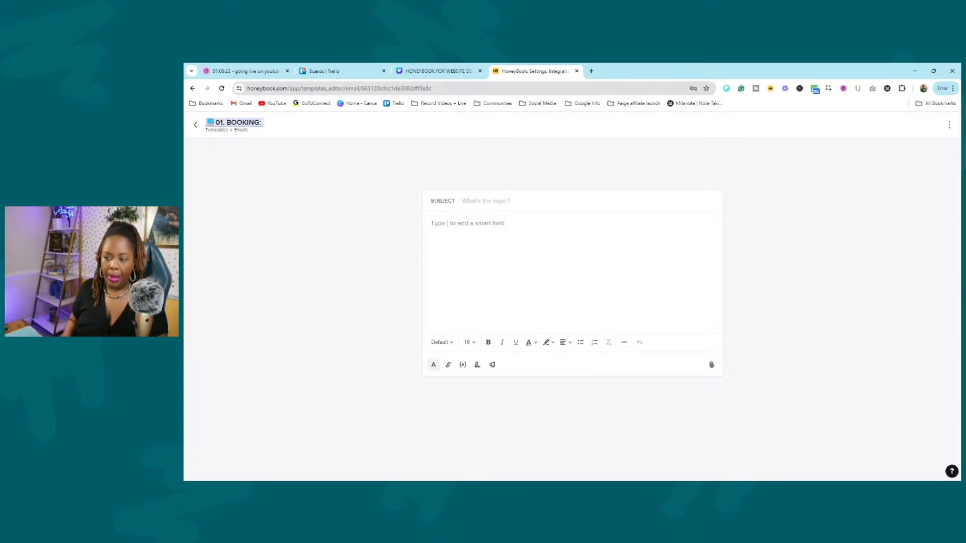
pyautogui.write(' INQUIRY EAM')
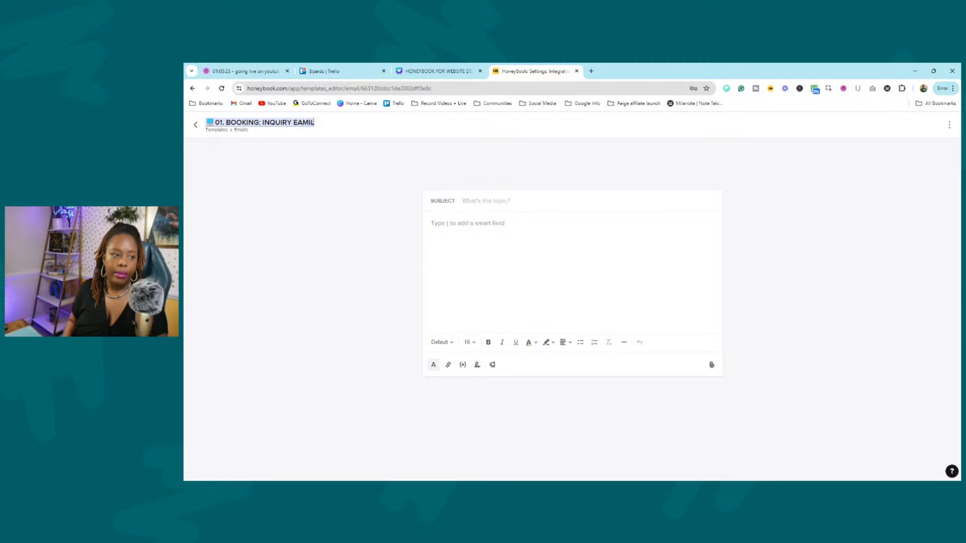
pyautogui.write('IL')
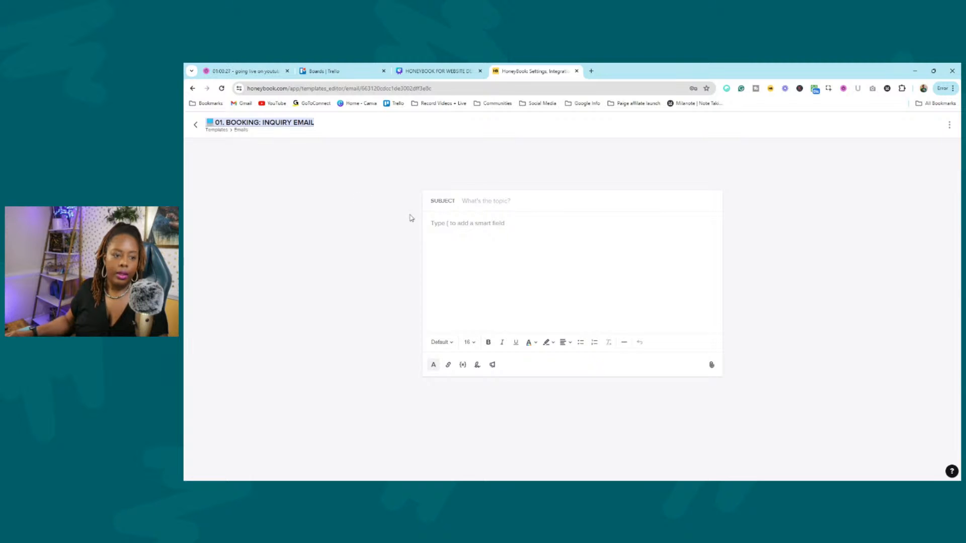
# Write TEST in the email body and return to Templates.
pyautogui.click(443, 224)
pyautogui.write('TEST')
pyautogui.click(195, 125)
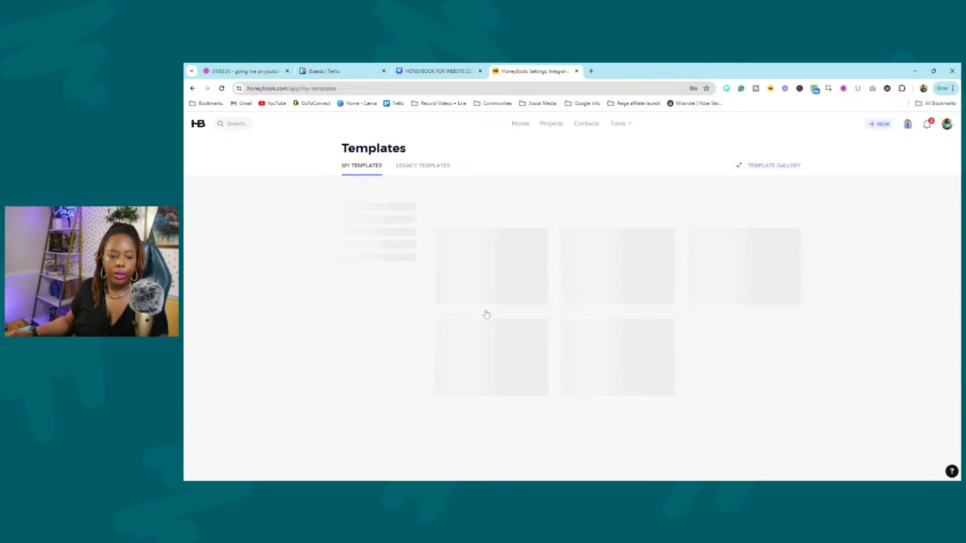
# Create another email template titled with an emoji and '02. BOOKING: SEND BROCHURE EMAIL'.
pyautogui.click(507, 336)
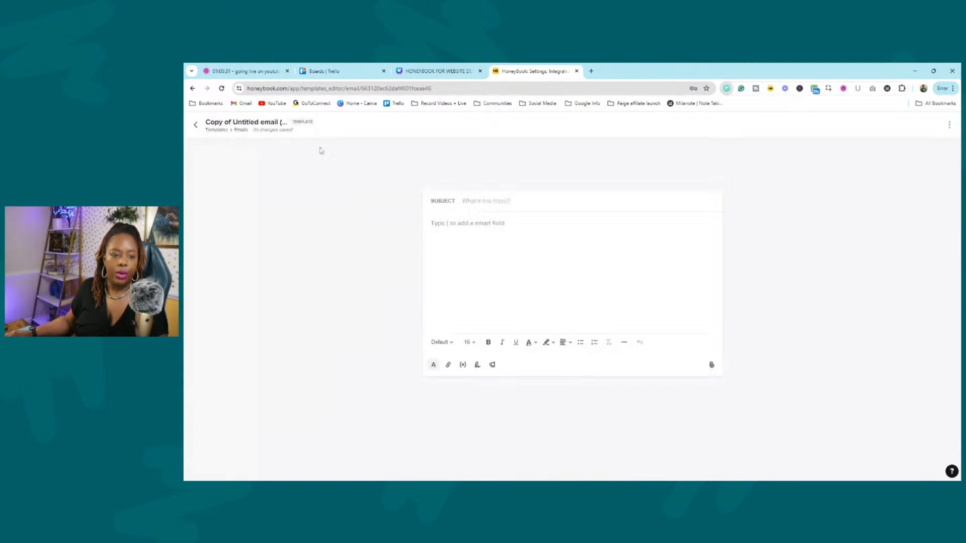
pyautogui.tripleClick(257, 121)
pyautogui.press('BackSpace')
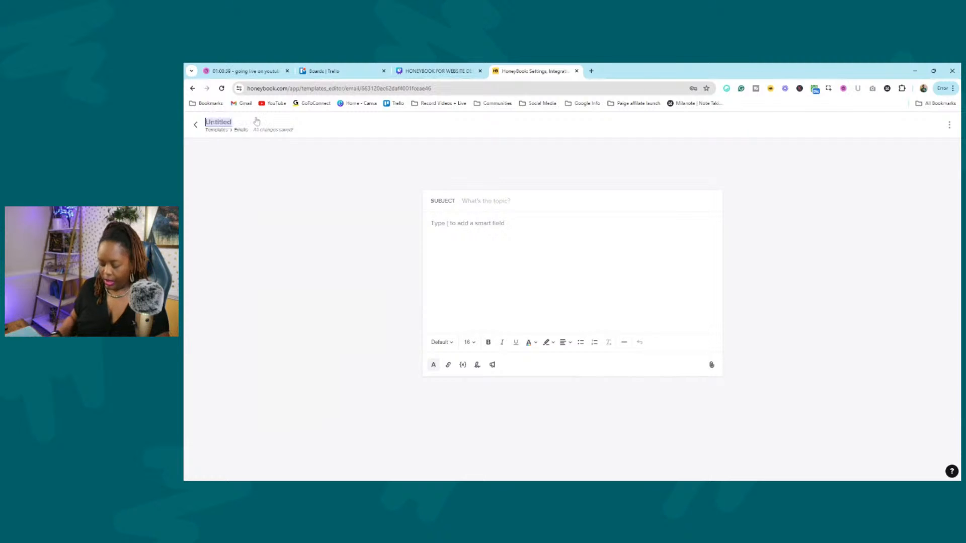
pyautogui.hotkey('ctrl', 'v')
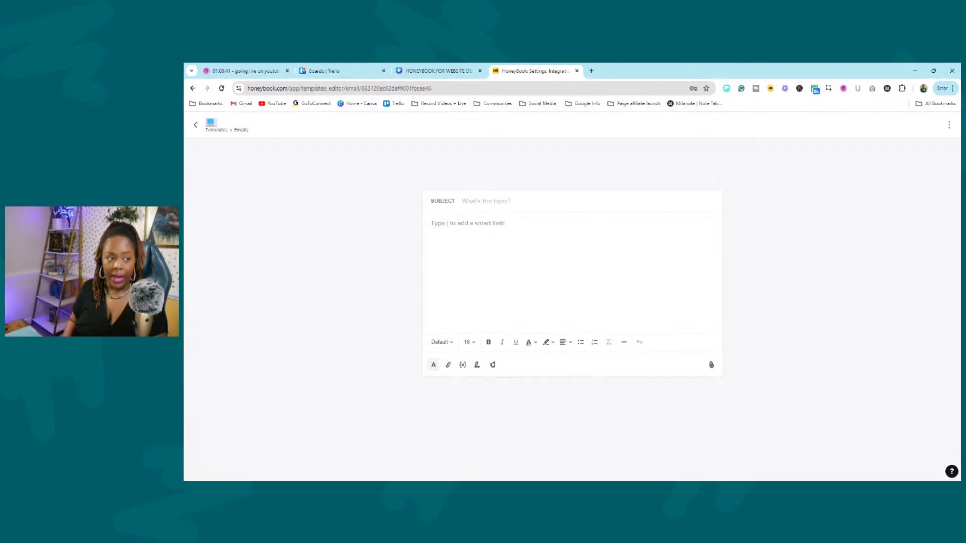
pyautogui.write('02. BOOKING')
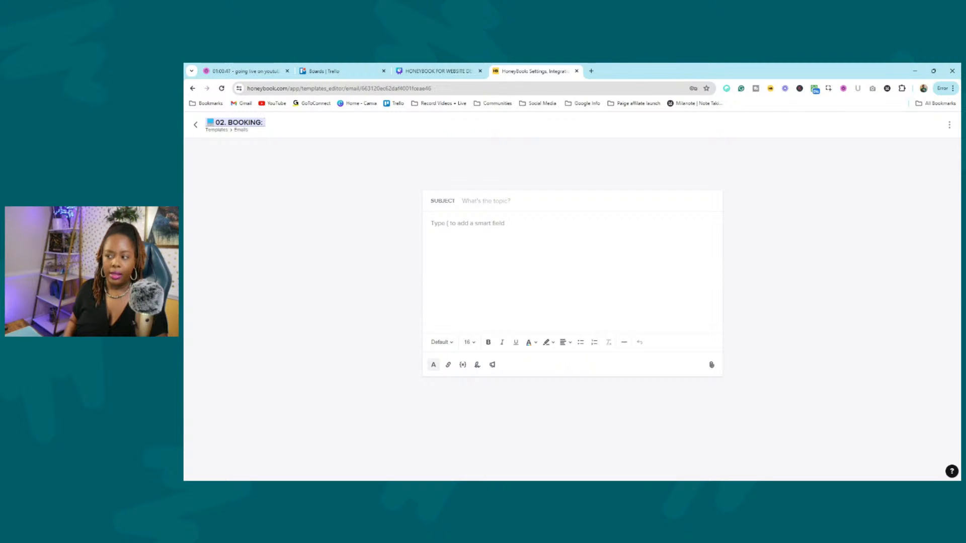
pyautogui.write(': SEND BRO')
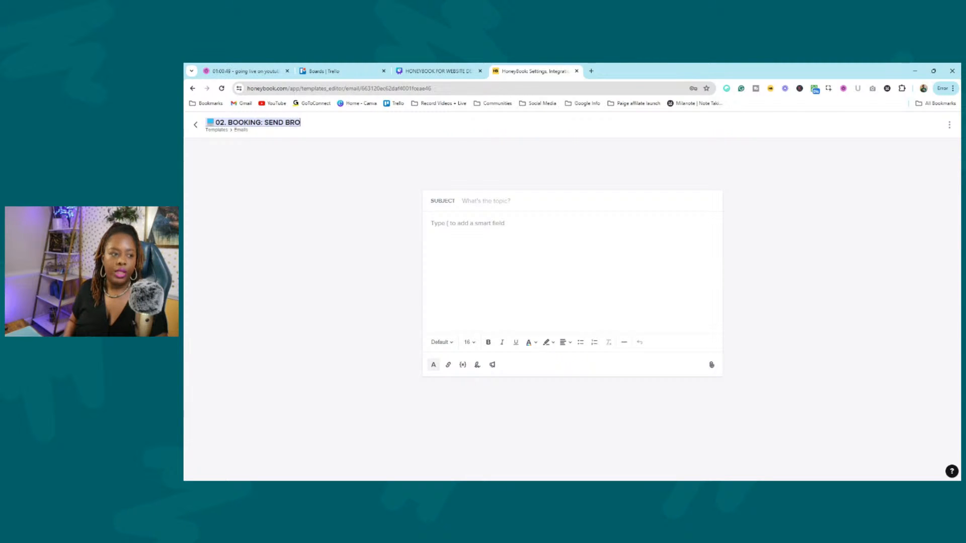
pyautogui.write('CHURE EMAIL')
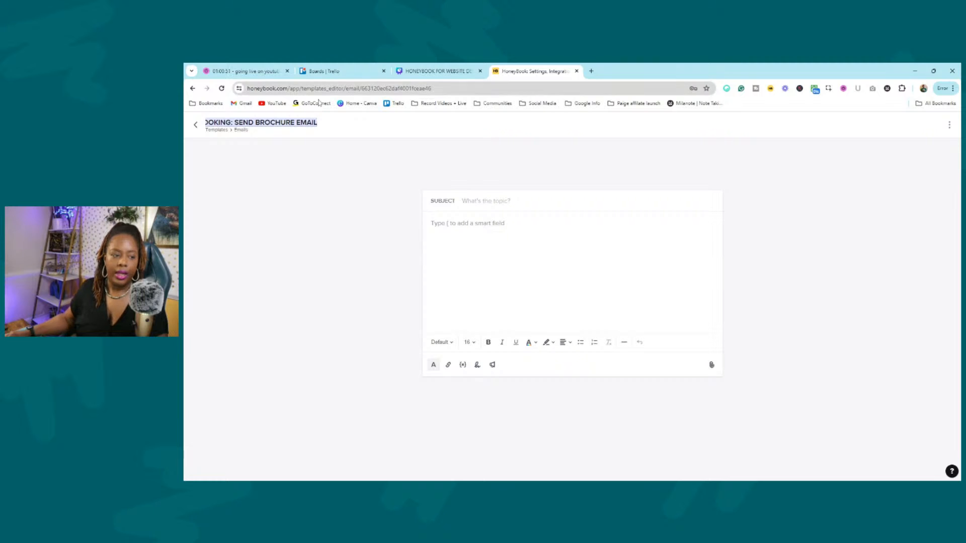
pyautogui.press('Return')
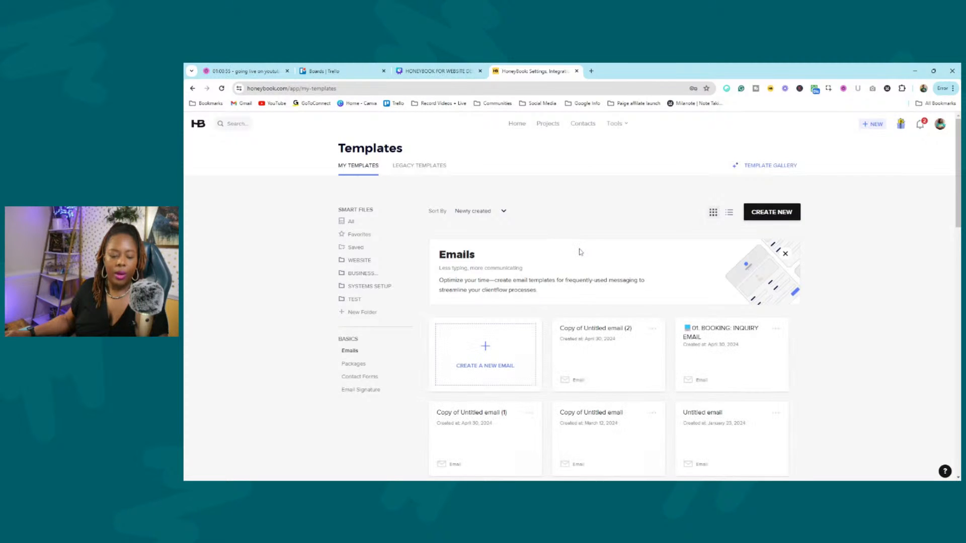
# Scroll the Templates page and start yet another new email template.
pyautogui.scroll(-2, 513, 335)
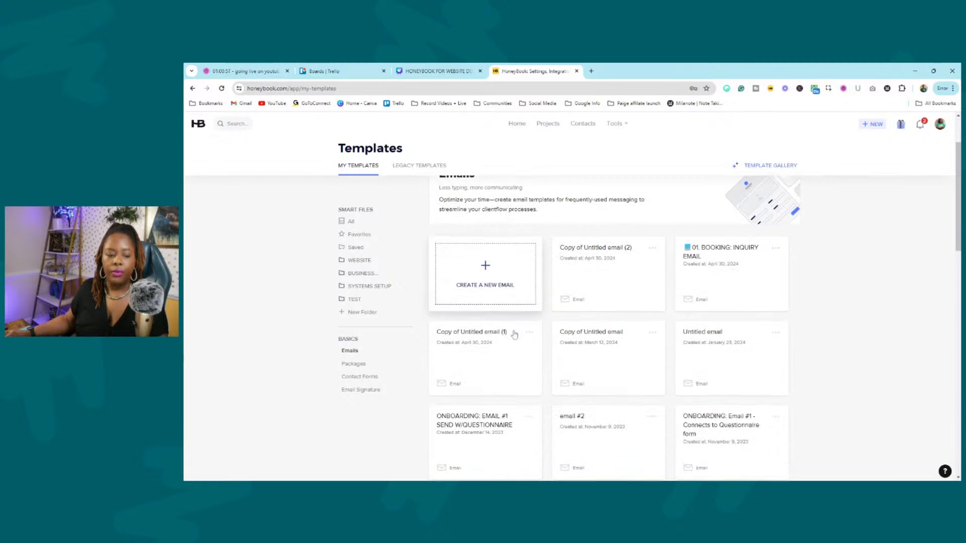
pyautogui.scroll(2, 513, 334)
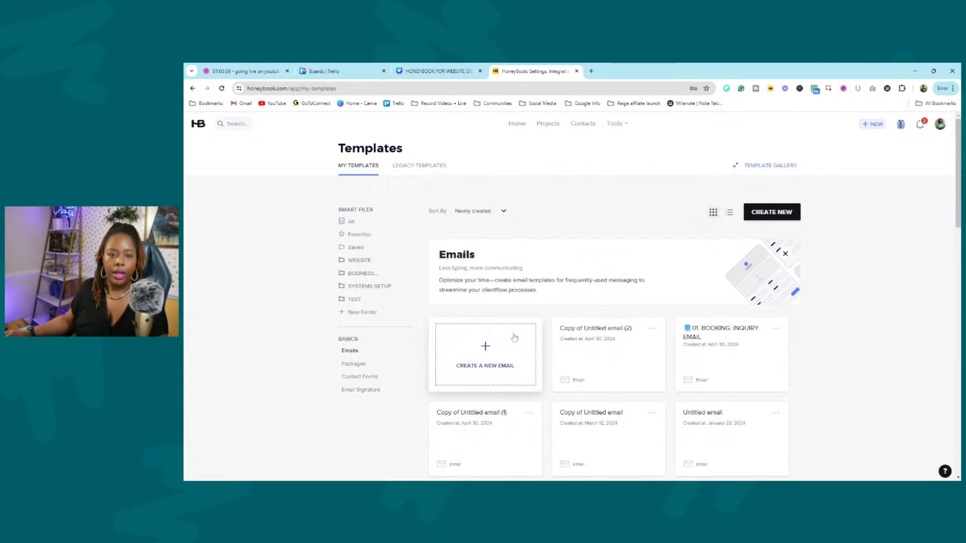
pyautogui.click(514, 337)
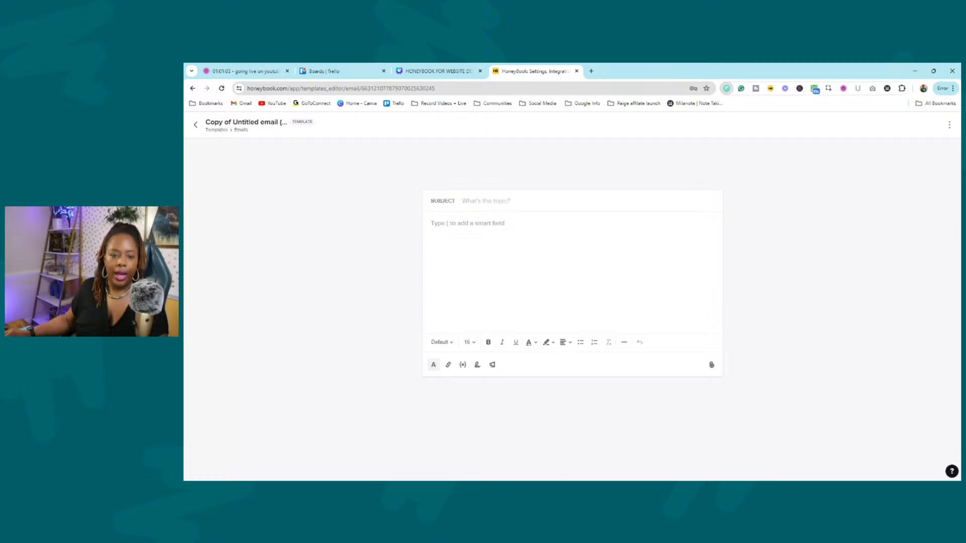
# Retitle the new template with a bee emoji and '01. BOOKING: INQUIRY EMAIL'.
pyautogui.click(268, 124)
pyautogui.press('BackSpace')
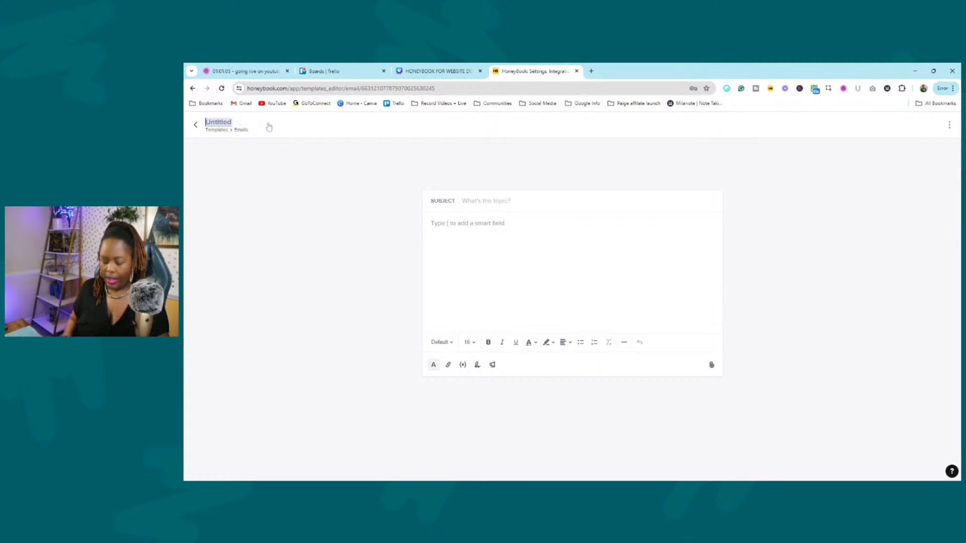
pyautogui.hotkey('ctrl', 'v')
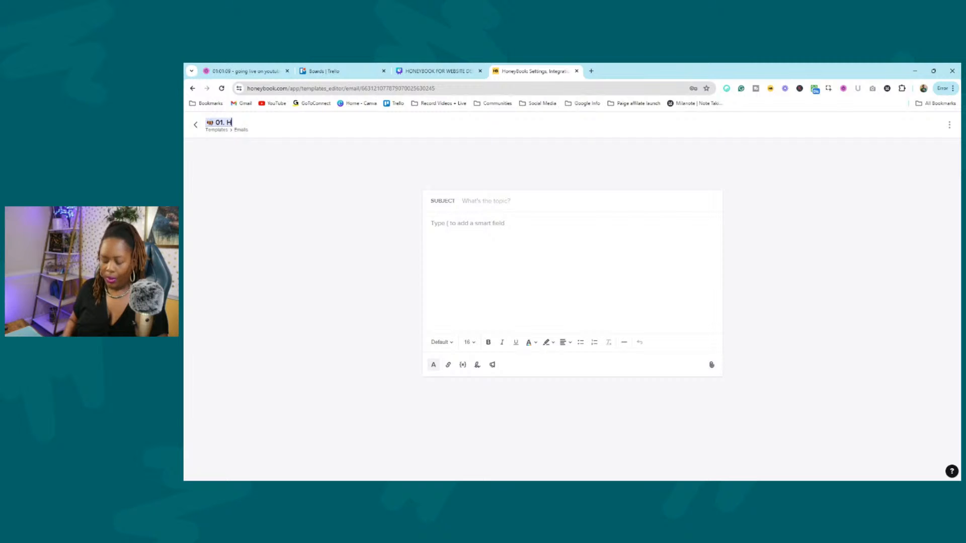
pyautogui.write('01. BOOKING')
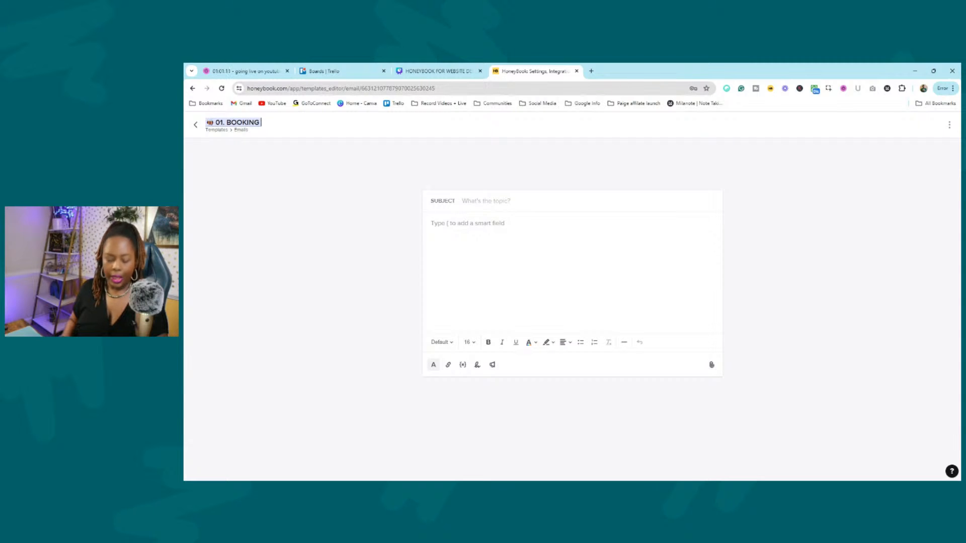
pyautogui.write(': SEND EMA')
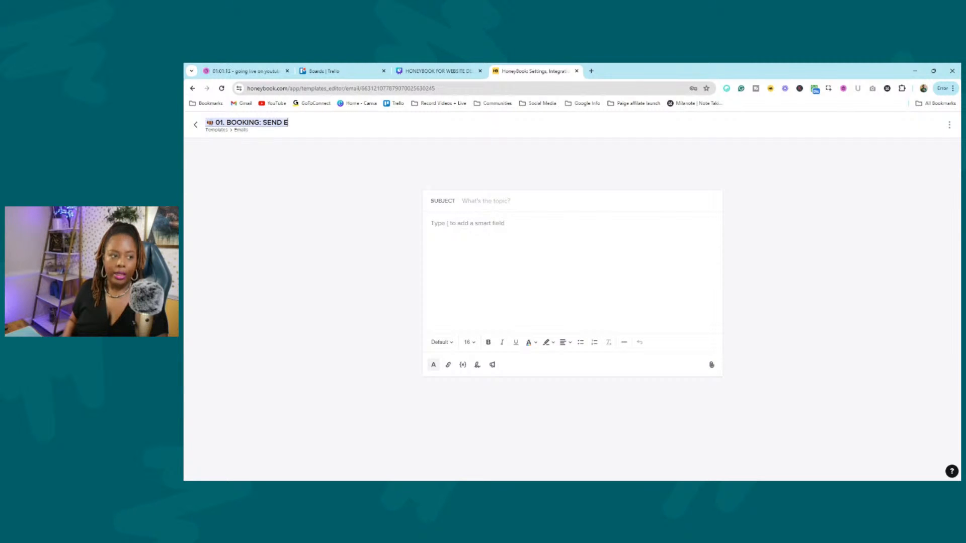
pyautogui.press('BackSpace')
pyautogui.press('BackSpace')
pyautogui.write('IN')
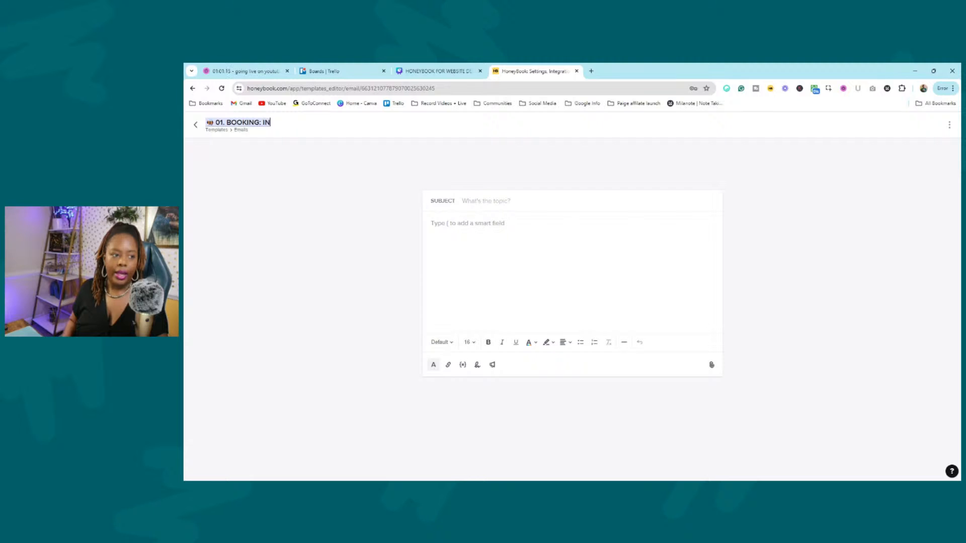
pyautogui.write('QUIRY EMAIL')
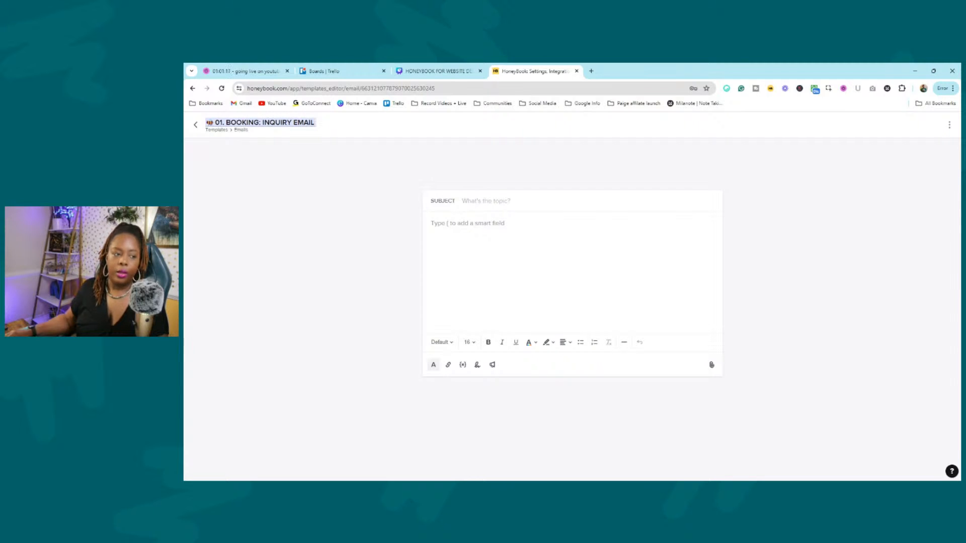
pyautogui.press('Return')
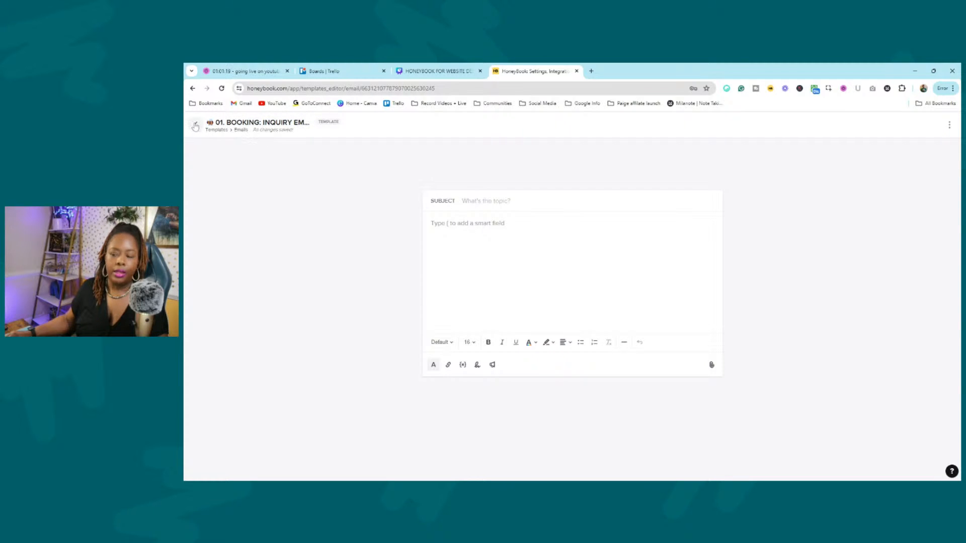
# Return to Templates and show the Packages templates.
pyautogui.click(196, 124)
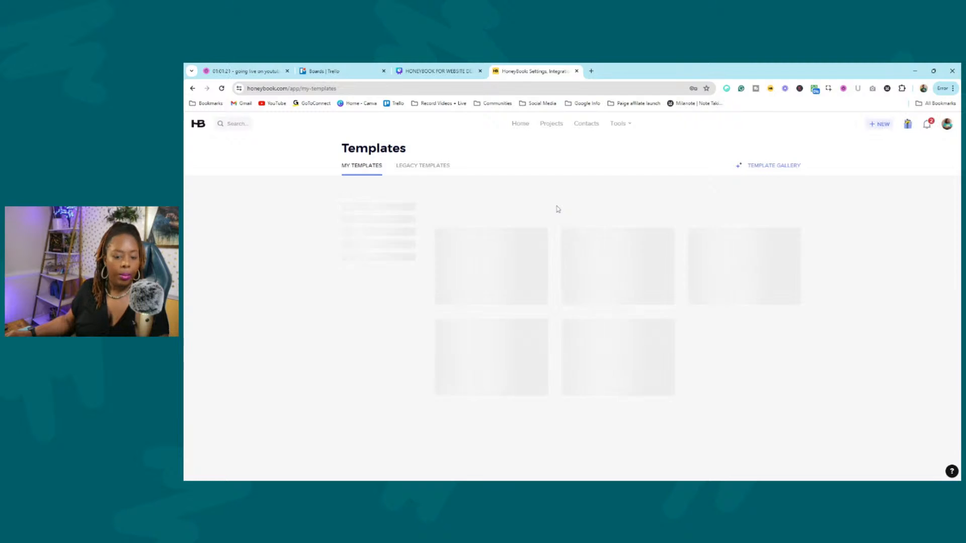
pyautogui.scroll(-1, 699, 237)
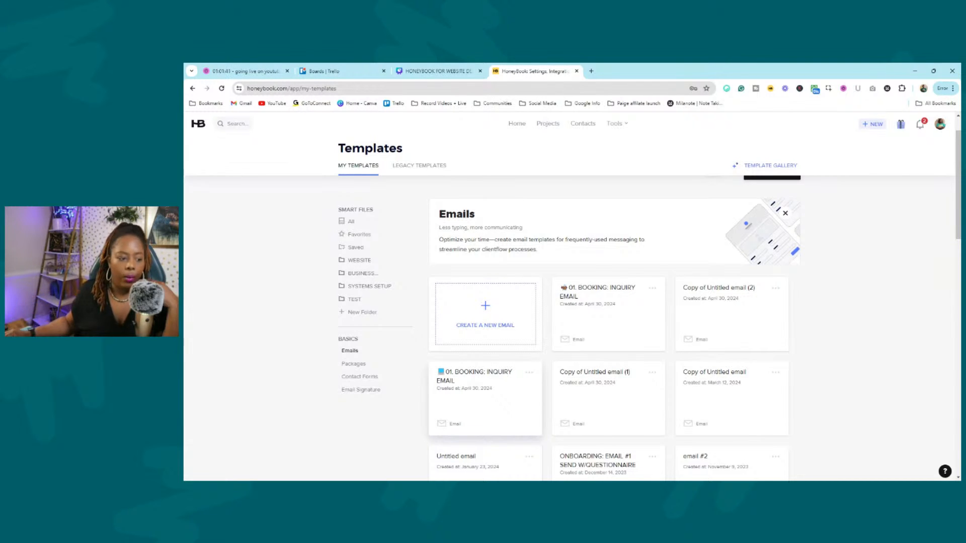
pyautogui.click(367, 370)
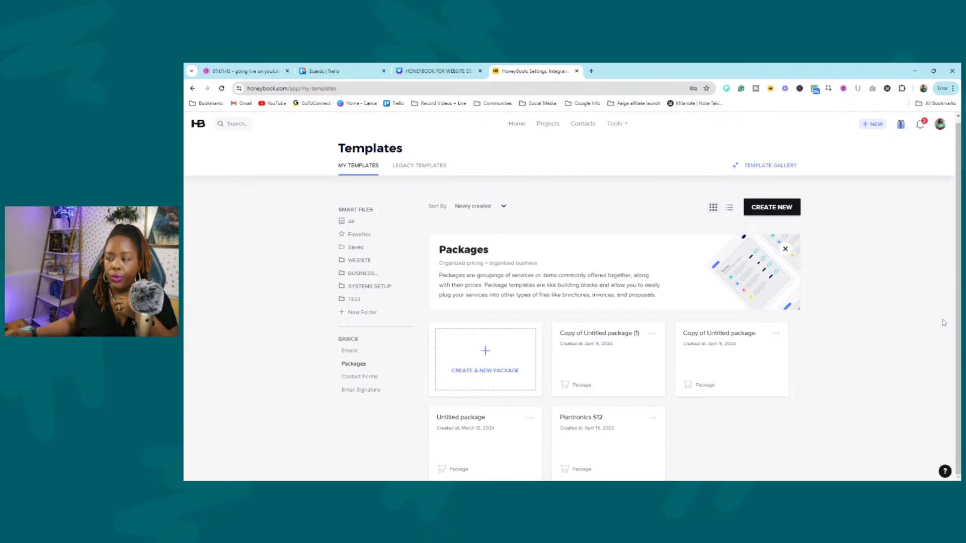
# Create a new package named CUSTOM WEBSITE priced at $3,000.
pyautogui.click(512, 332)
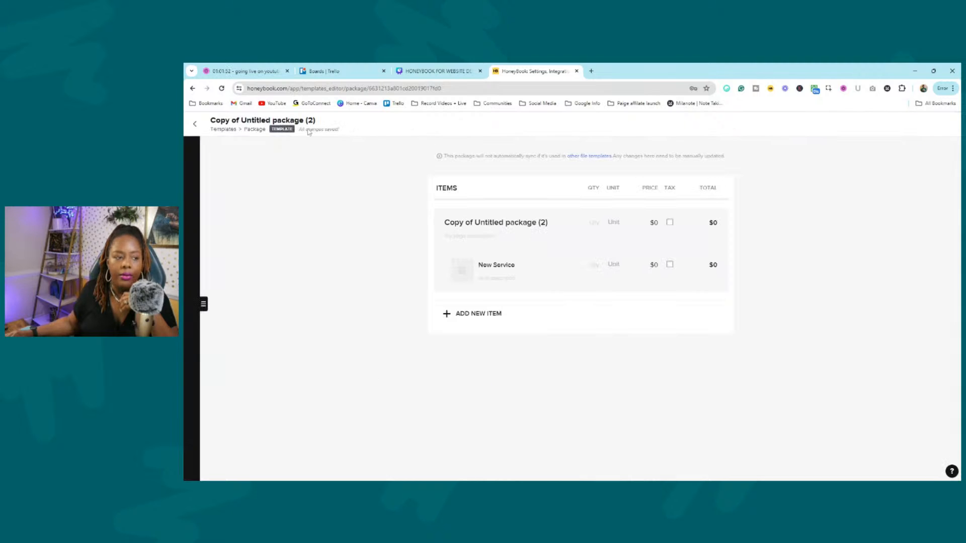
pyautogui.tripleClick(540, 223)
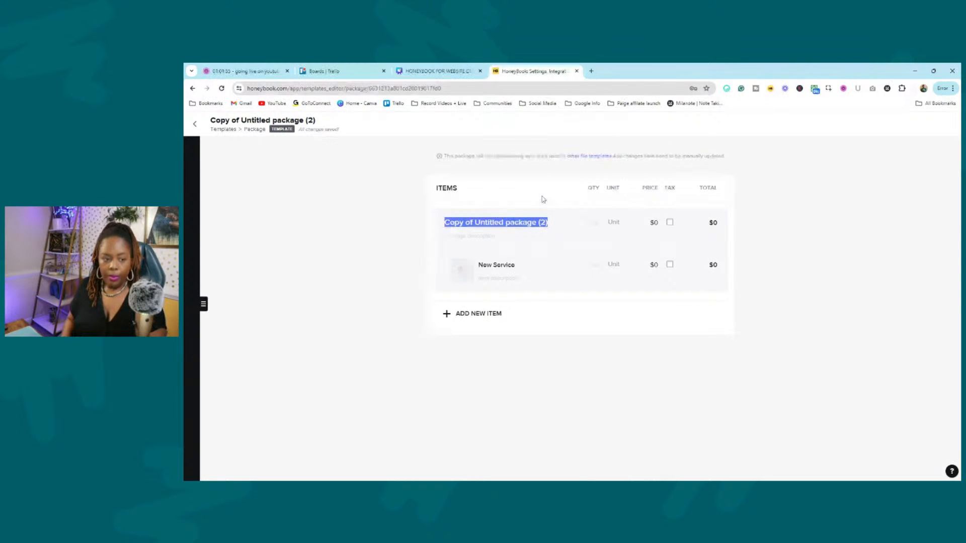
pyautogui.write('CUSTOM WEBSITE')
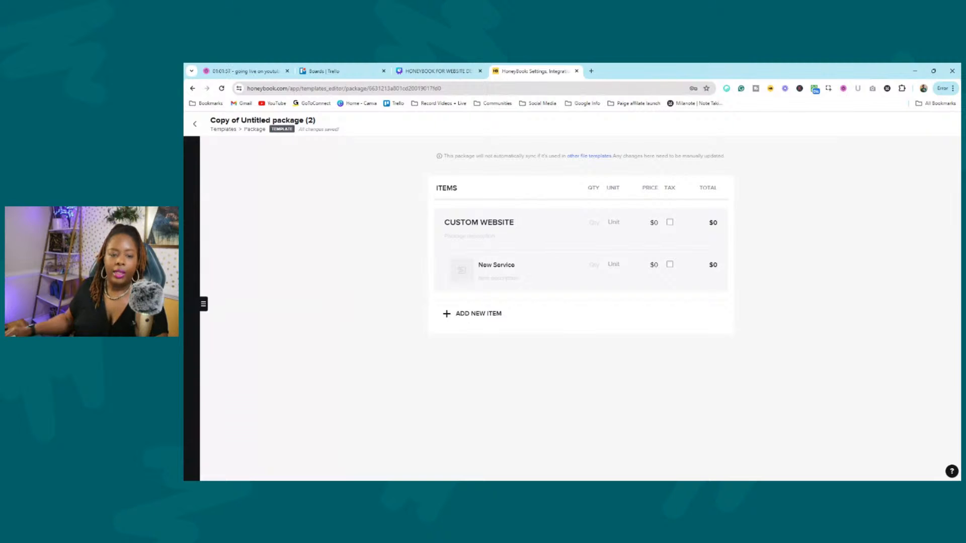
pyautogui.click(610, 228)
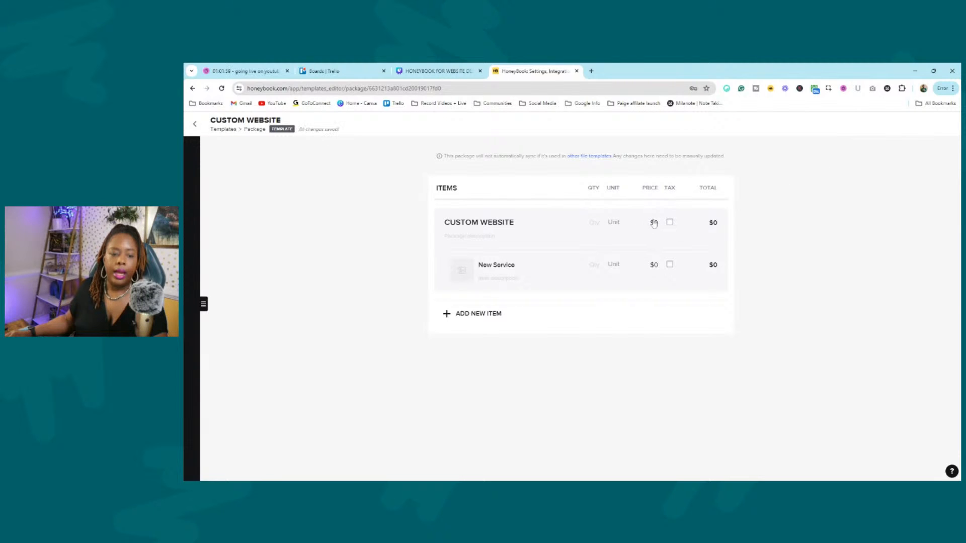
pyautogui.write('3,00')
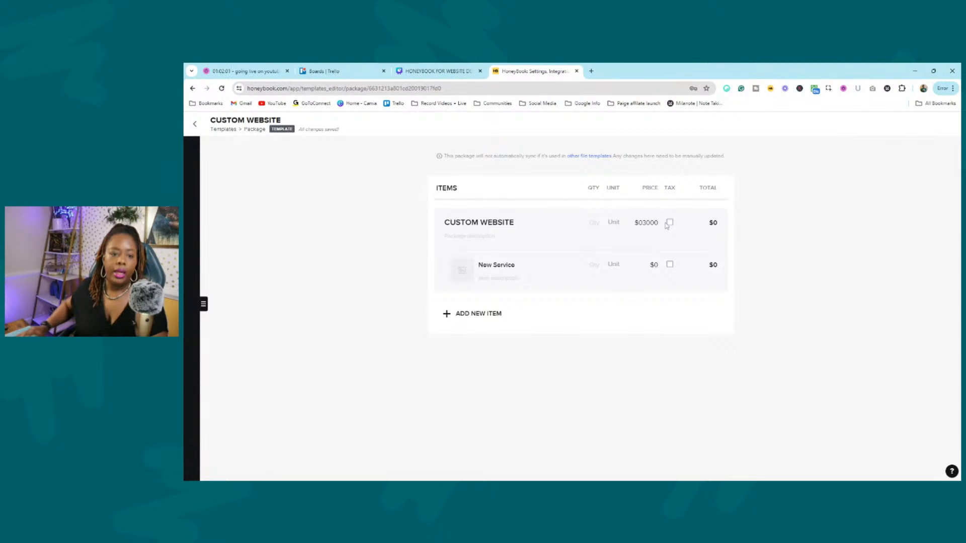
pyautogui.write('0')
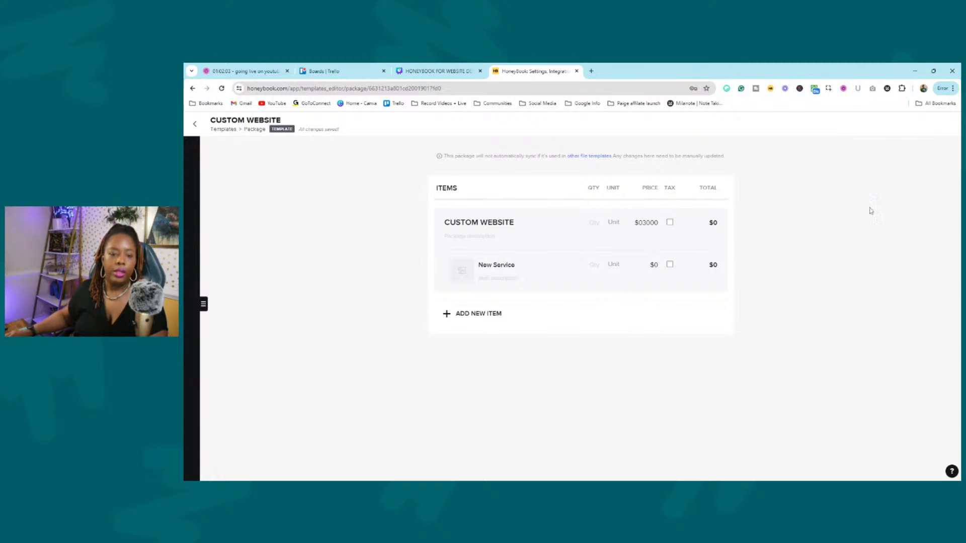
pyautogui.click(871, 210)
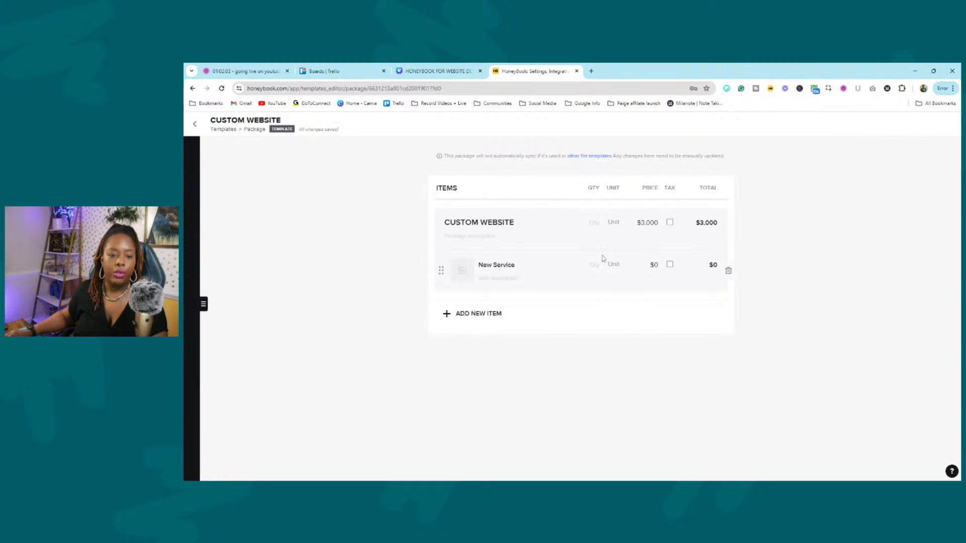
# Add the description 'DESCRIPTION', remove the New Service item, then view Contact Forms.
pyautogui.click(493, 240)
pyautogui.write('DESCRIPTION')
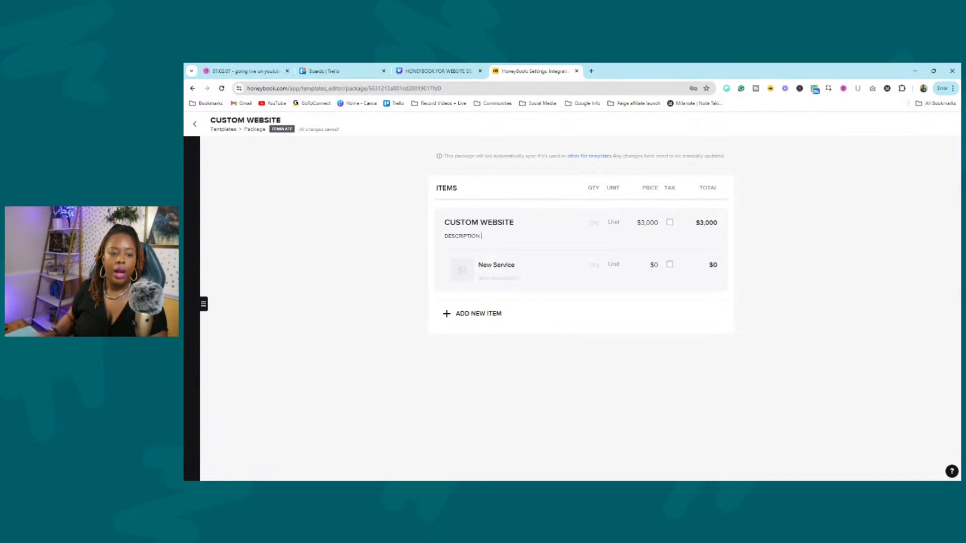
pyautogui.click(747, 263)
pyautogui.moveTo(483, 266); pyautogui.dragTo(720, 273)
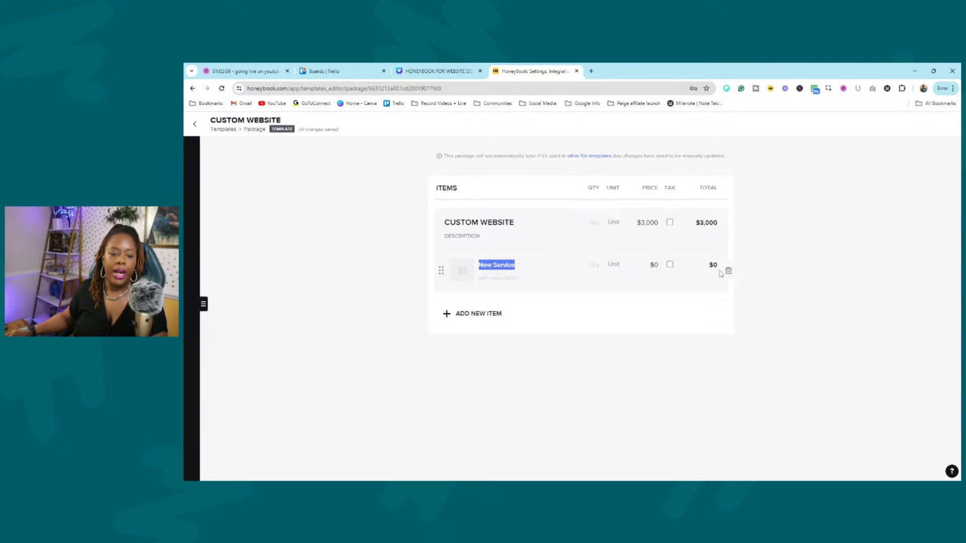
pyautogui.click(728, 270)
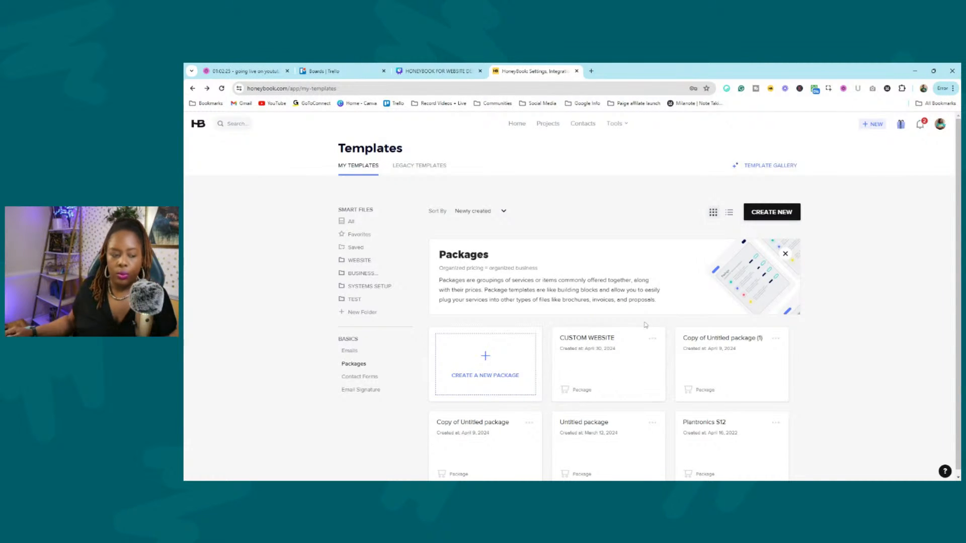
pyautogui.click(376, 379)
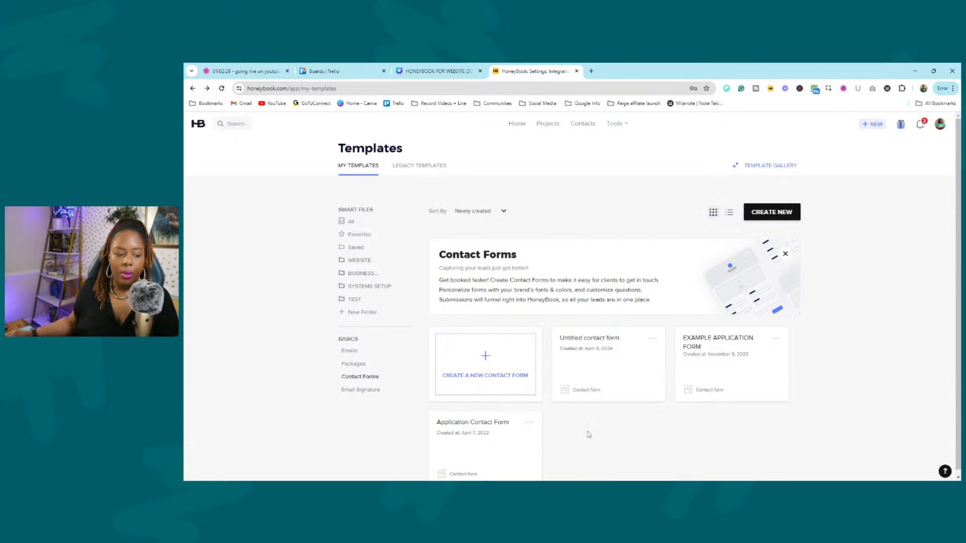
# View the Default Signature email signature and close it unchanged.
pyautogui.click(351, 394)
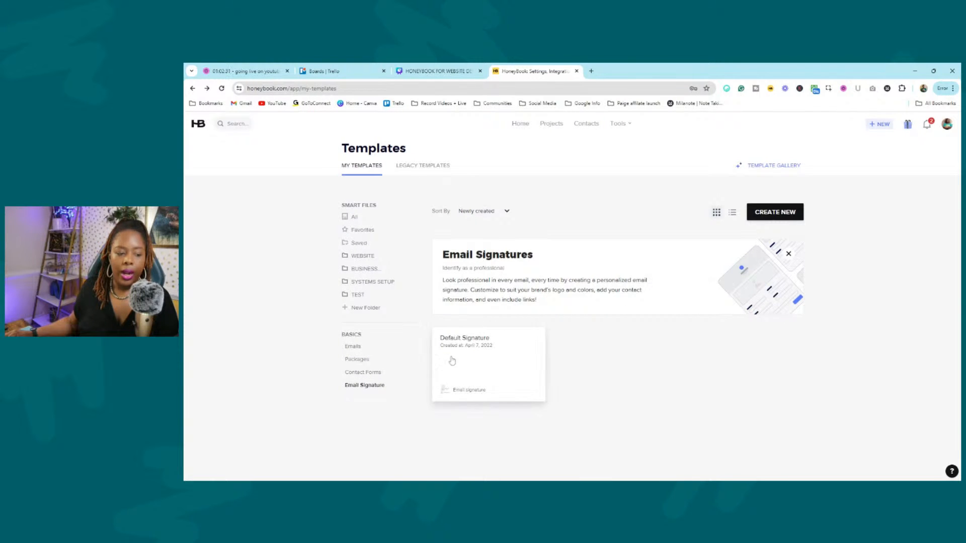
pyautogui.click(518, 369)
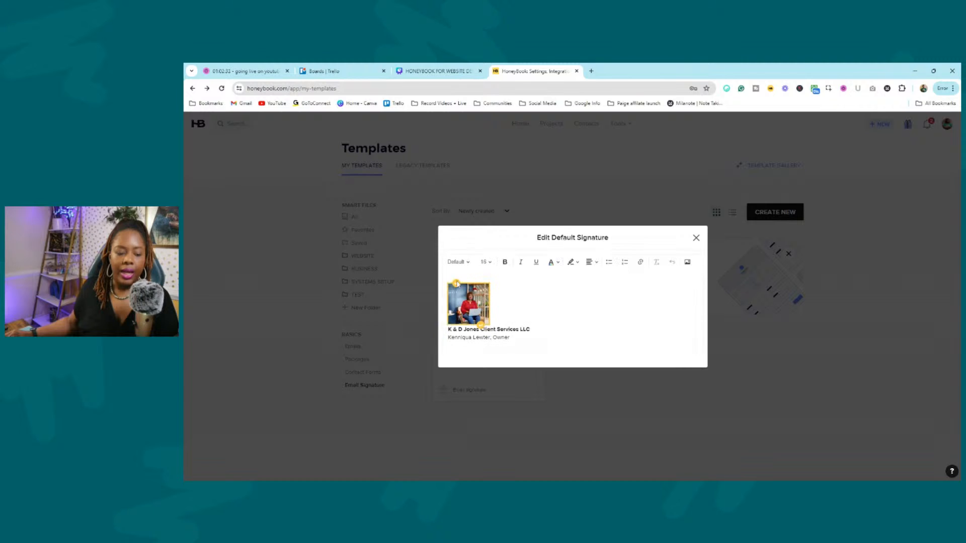
pyautogui.click(697, 238)
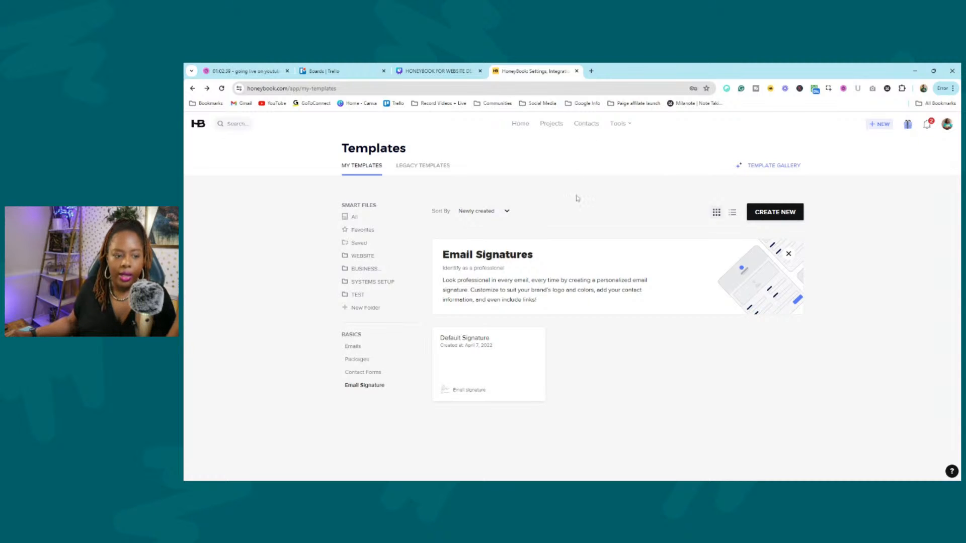
# Open the K & D Jones Client Services template from all smart files.
pyautogui.click(353, 217)
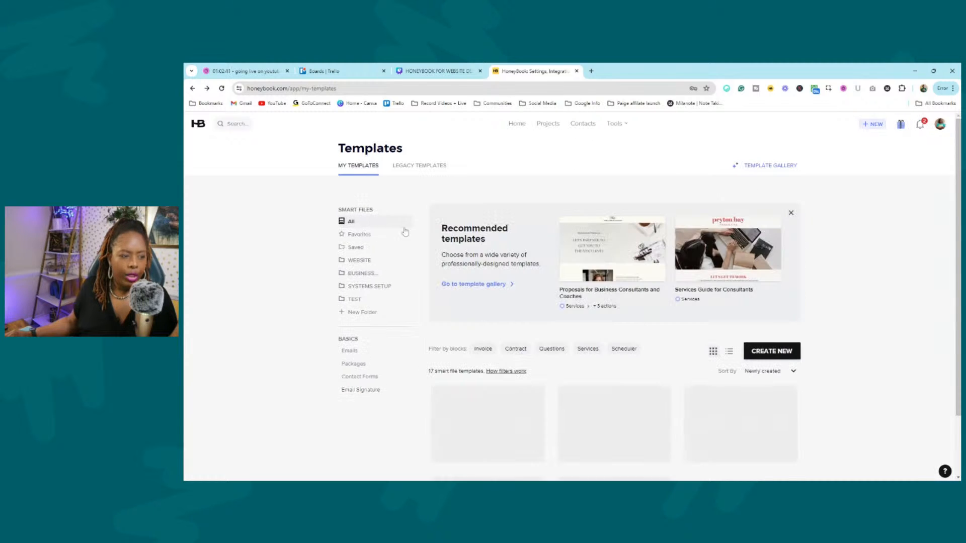
pyautogui.scroll(-2, 691, 333)
pyautogui.click(690, 333)
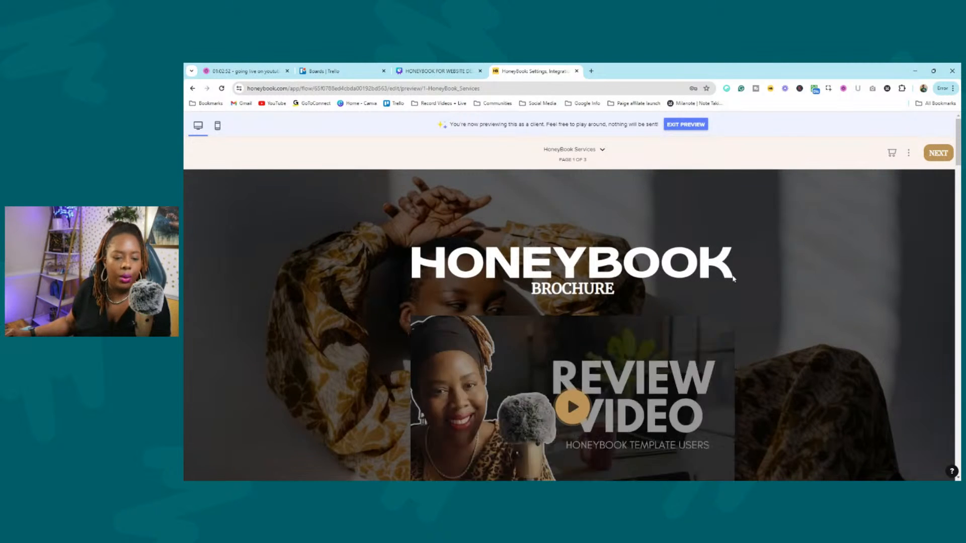
# Scroll the client preview brochure down to the Service Options listing HONEYBOOK FULL SETUP.
pyautogui.scroll(-3, 445, 262)
pyautogui.scroll(1, 476, 238)
pyautogui.scroll(1, 478, 226)
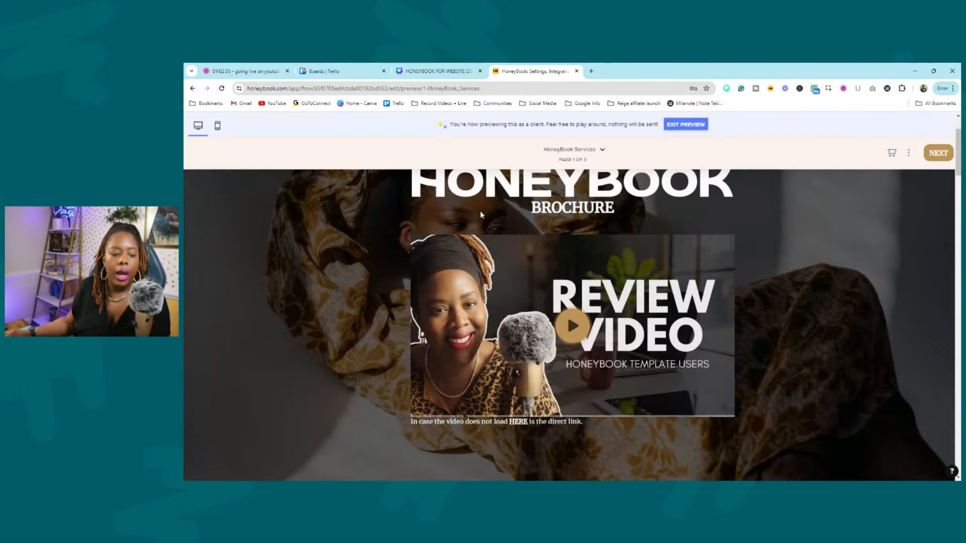
pyautogui.scroll(3, 875, 248)
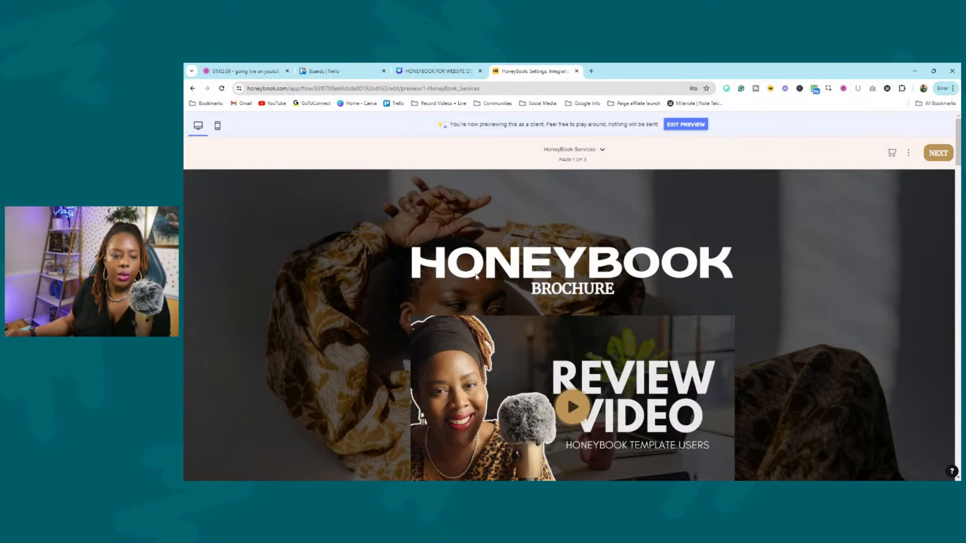
pyautogui.scroll(-3, 795, 263)
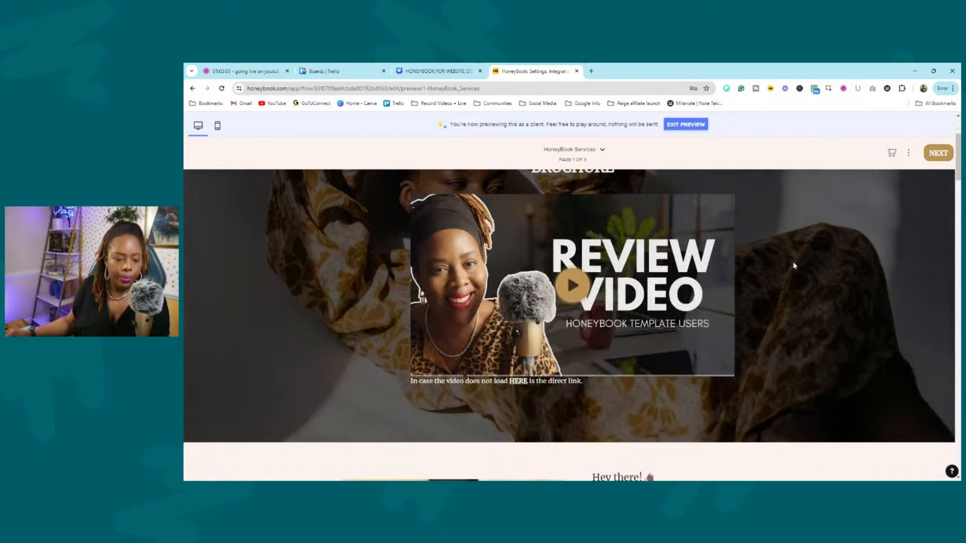
pyautogui.scroll(3, 800, 257)
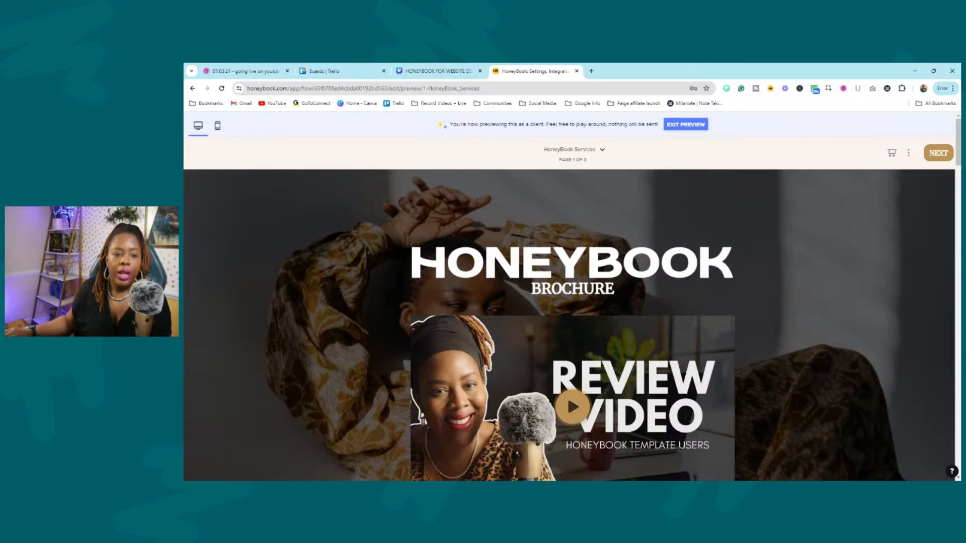
pyautogui.scroll(-3, 825, 222)
pyautogui.scroll(-3, 845, 212)
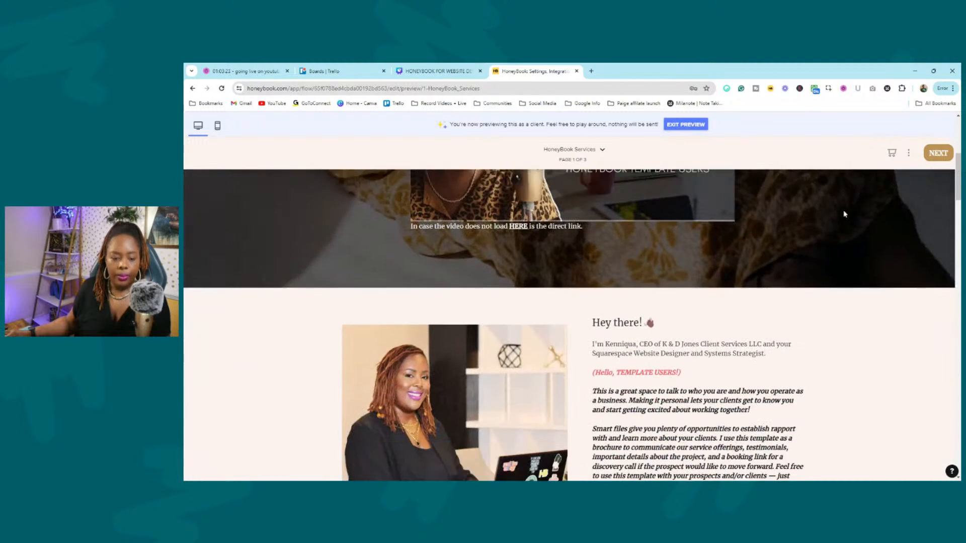
pyautogui.scroll(-2, 531, 318)
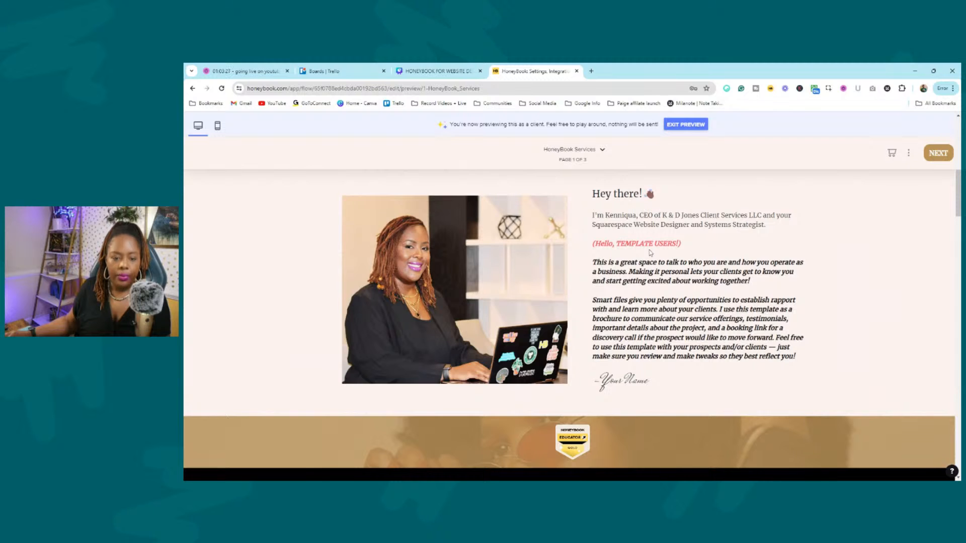
pyautogui.scroll(-4, 648, 252)
pyautogui.scroll(-3, 410, 248)
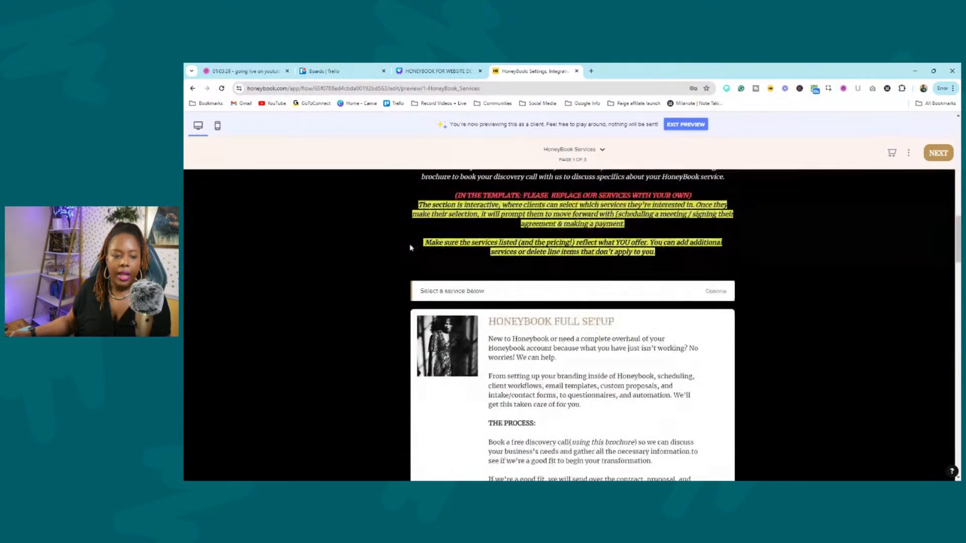
pyautogui.scroll(2, 411, 247)
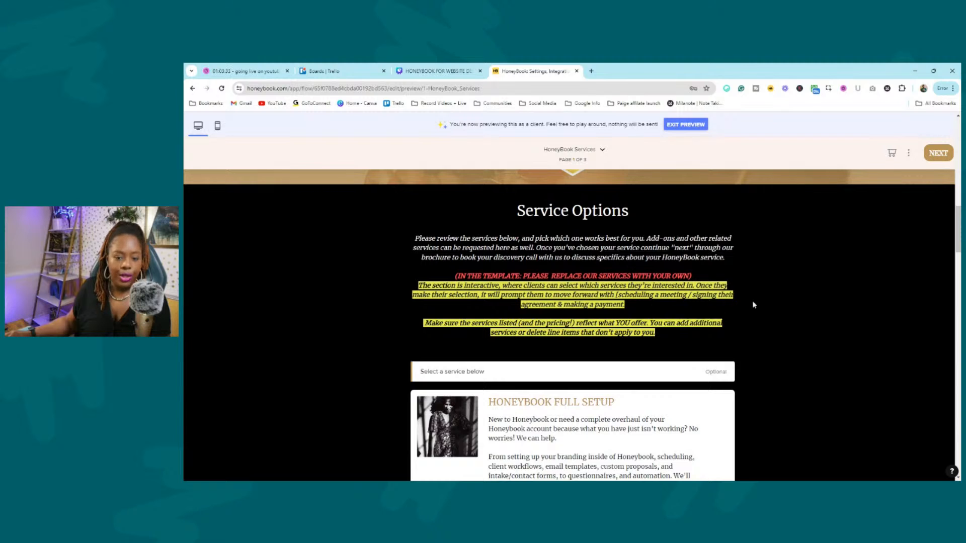
# Scroll the Services page and select the $297 HoneyBook Audit card.
pyautogui.scroll(-3, 405, 238)
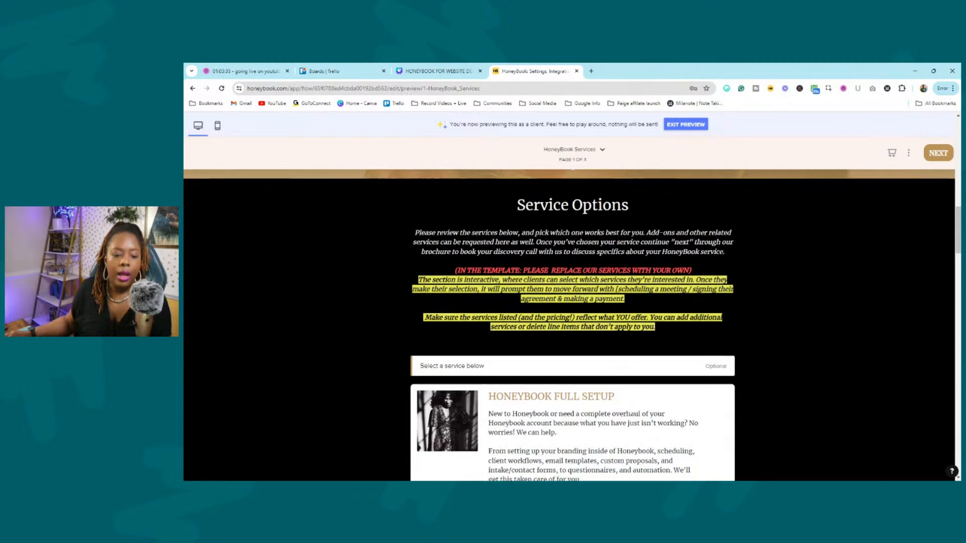
pyautogui.moveTo(503, 216); pyautogui.dragTo(419, 211)
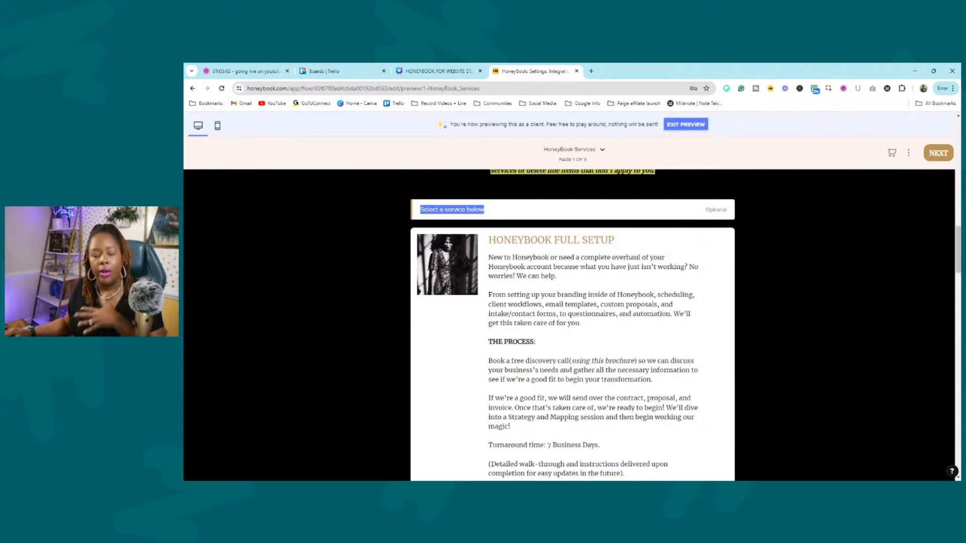
pyautogui.click(801, 221)
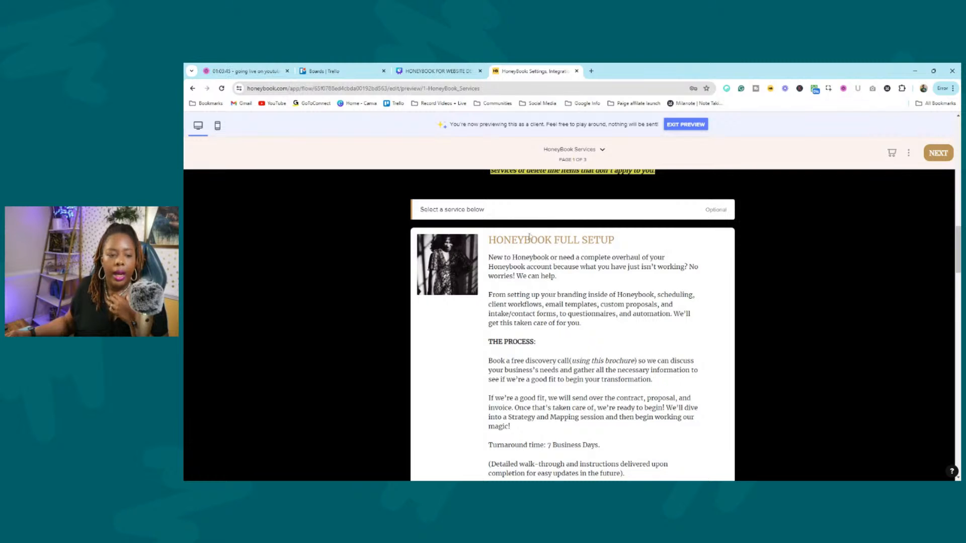
pyautogui.scroll(-5, 615, 254)
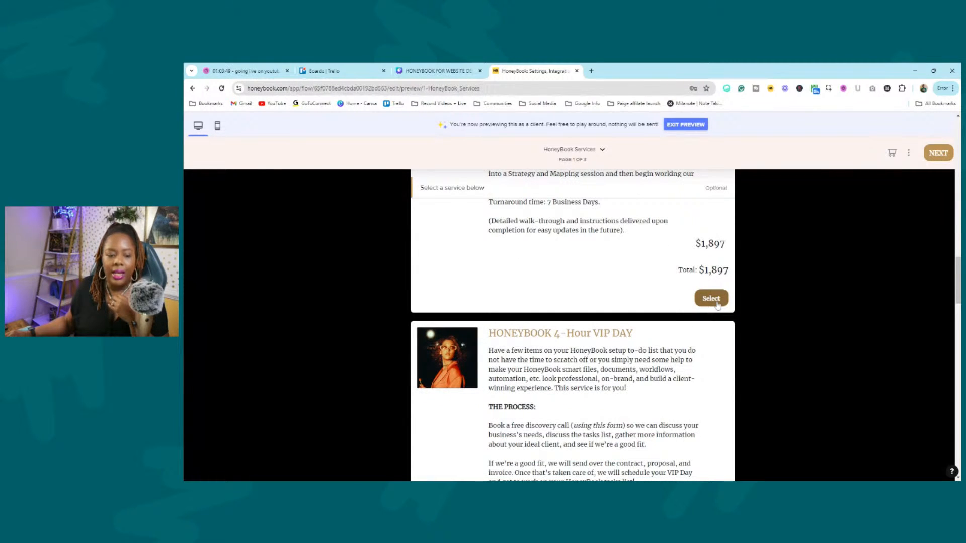
pyautogui.scroll(-2, 630, 256)
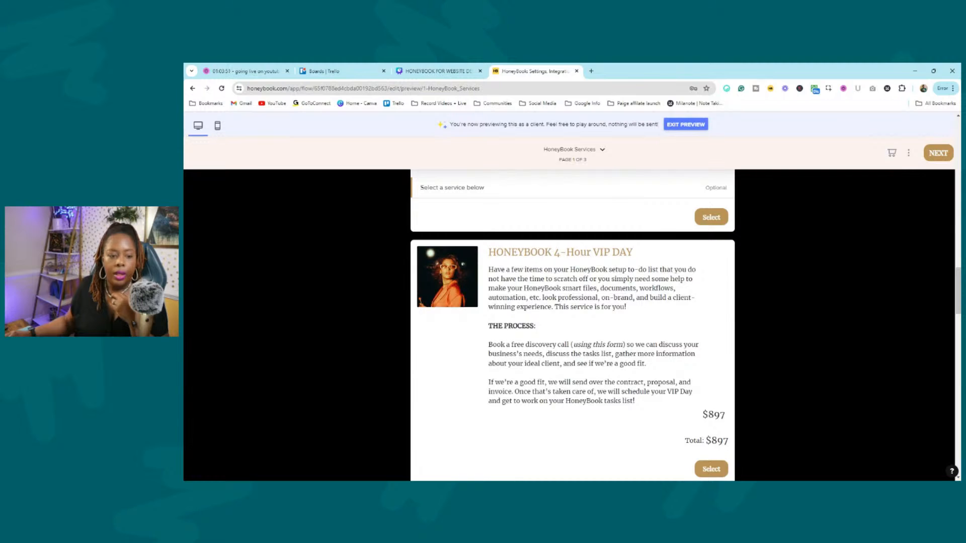
pyautogui.scroll(-12, 649, 302)
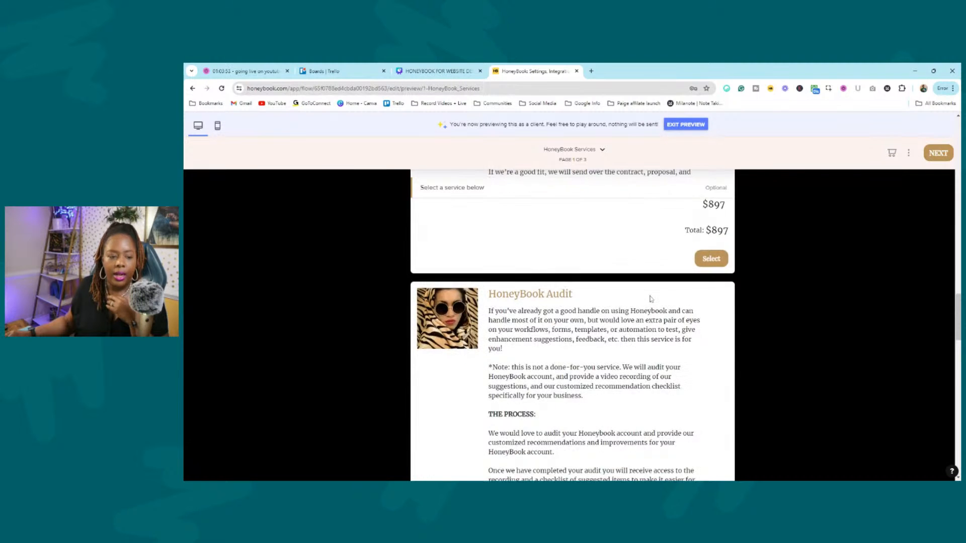
pyautogui.scroll(-3, 653, 274)
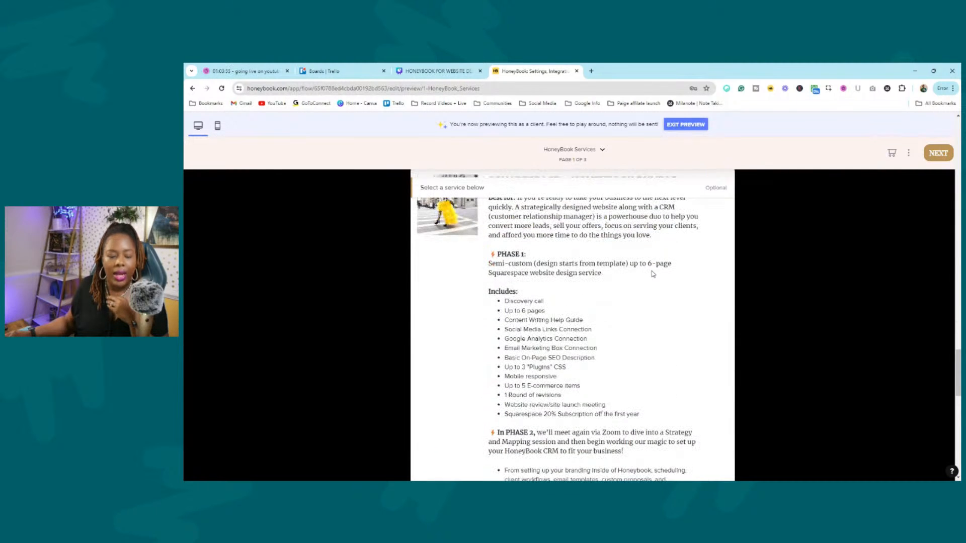
pyautogui.scroll(2, 654, 275)
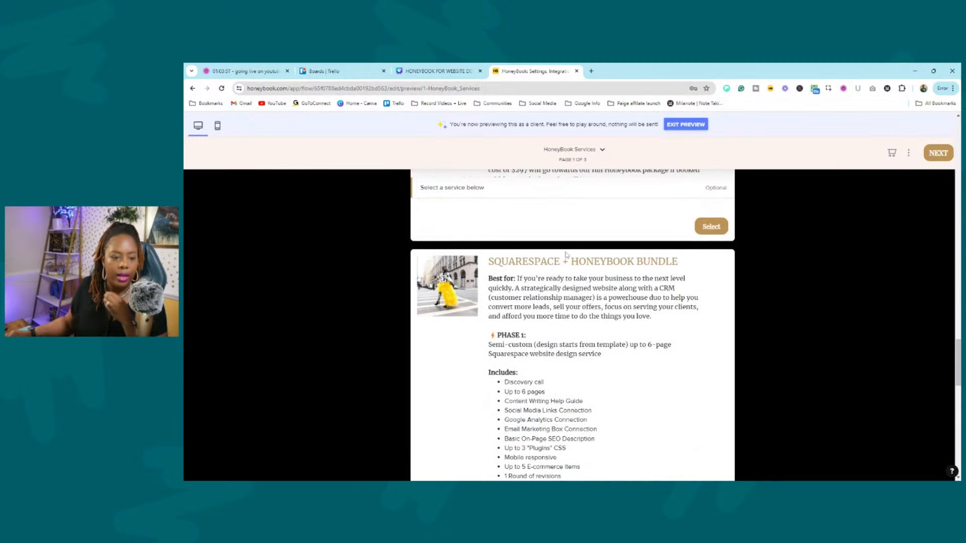
pyautogui.scroll(-3, 635, 255)
pyautogui.scroll(6, 642, 244)
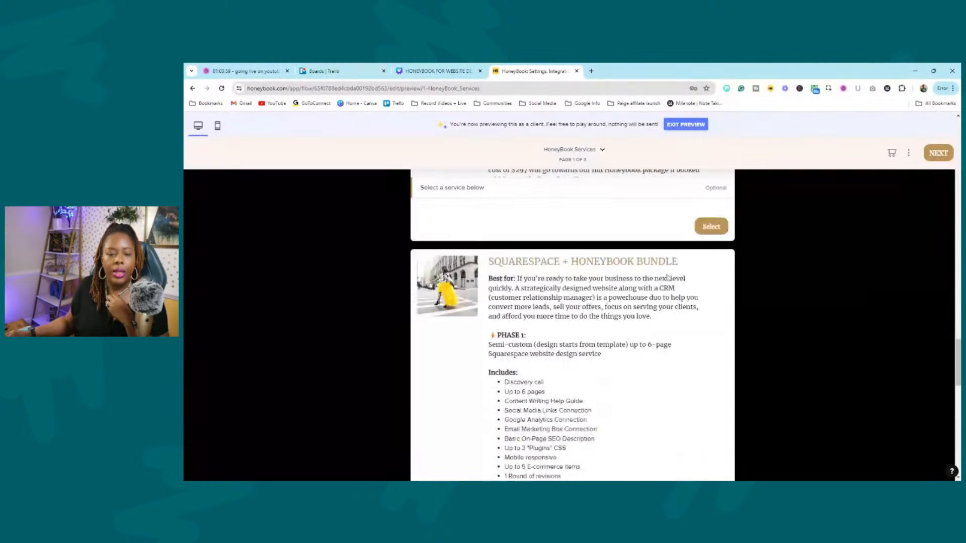
pyautogui.scroll(3, 675, 233)
pyautogui.scroll(-3, 675, 235)
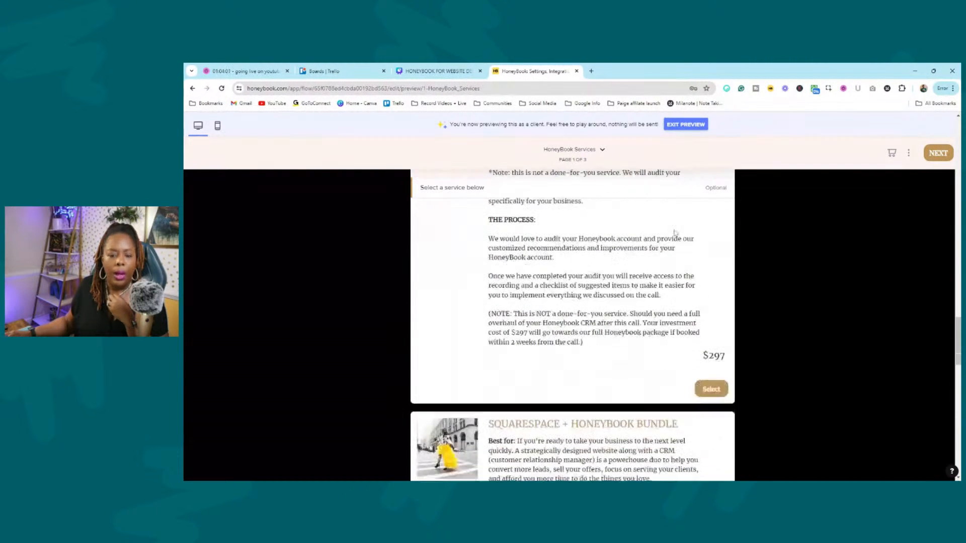
pyautogui.click(721, 394)
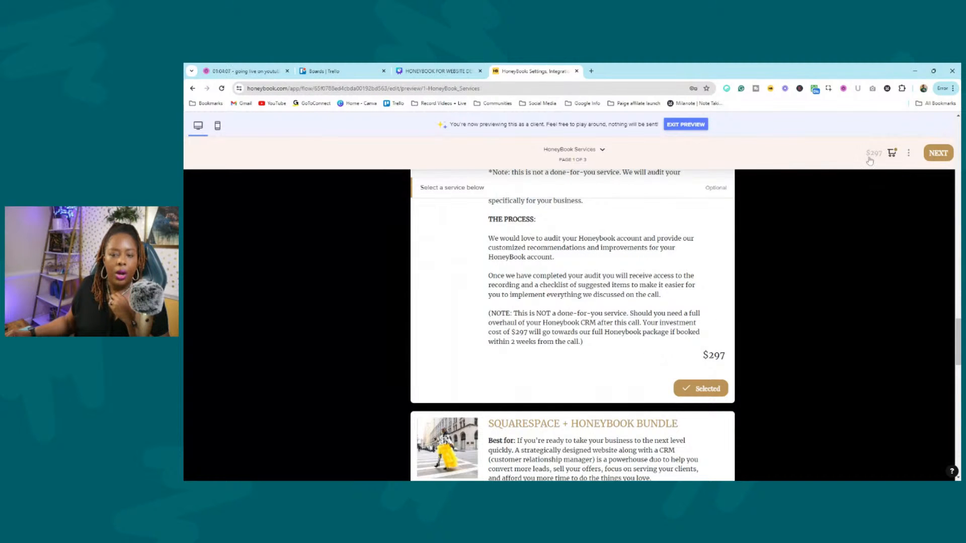
# Review the selection summary showing HoneyBook Audit, then close it.
pyautogui.click(889, 157)
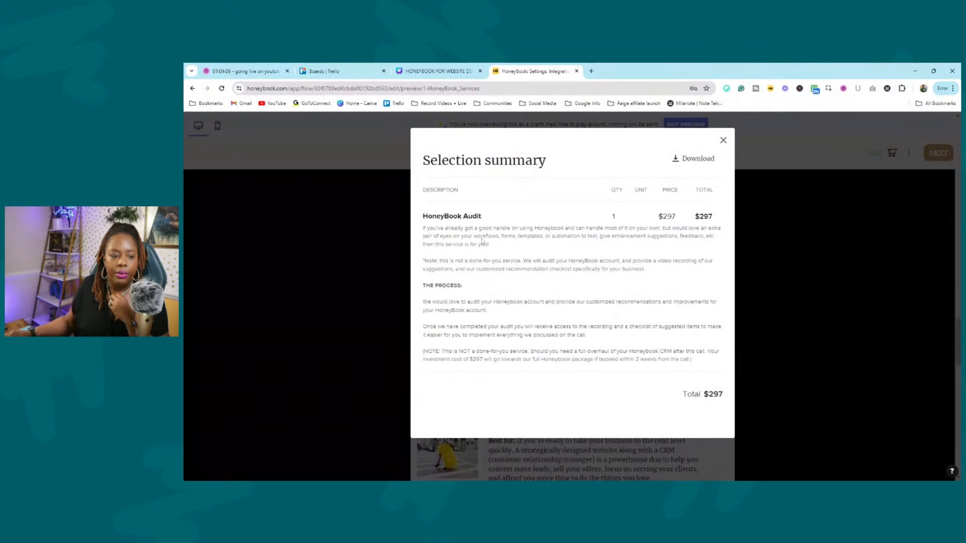
pyautogui.moveTo(432, 227); pyautogui.dragTo(717, 368)
pyautogui.click(717, 367)
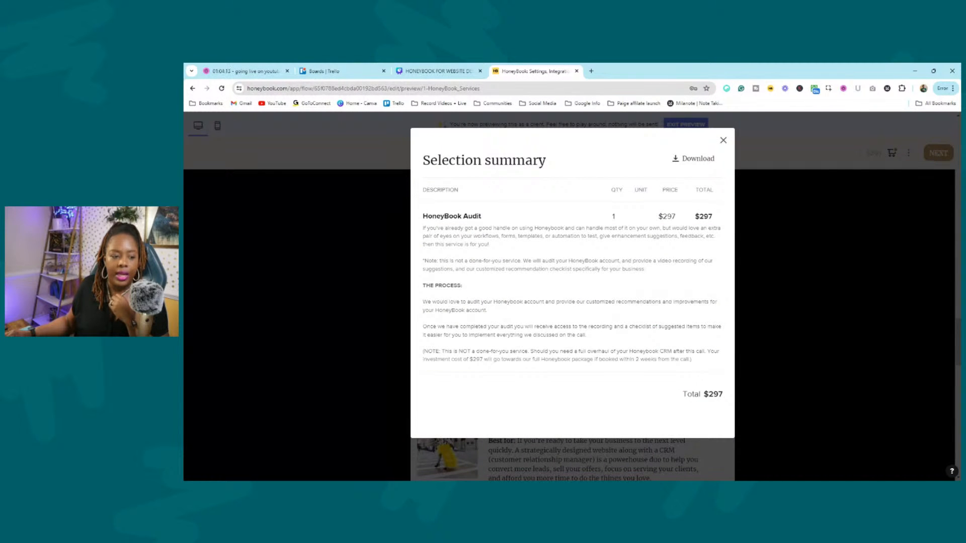
pyautogui.click(723, 140)
# Add the $199 Smart File Design add-on for a $496 total and continue to Testimonials.
pyautogui.scroll(-15, 686, 276)
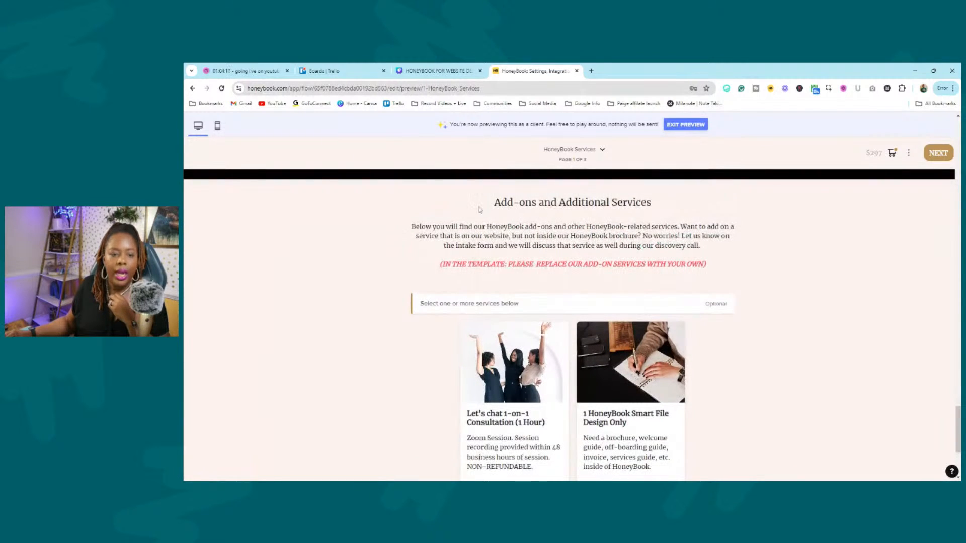
pyautogui.moveTo(492, 202); pyautogui.dragTo(714, 205)
pyautogui.click(826, 250)
pyautogui.scroll(-2, 519, 321)
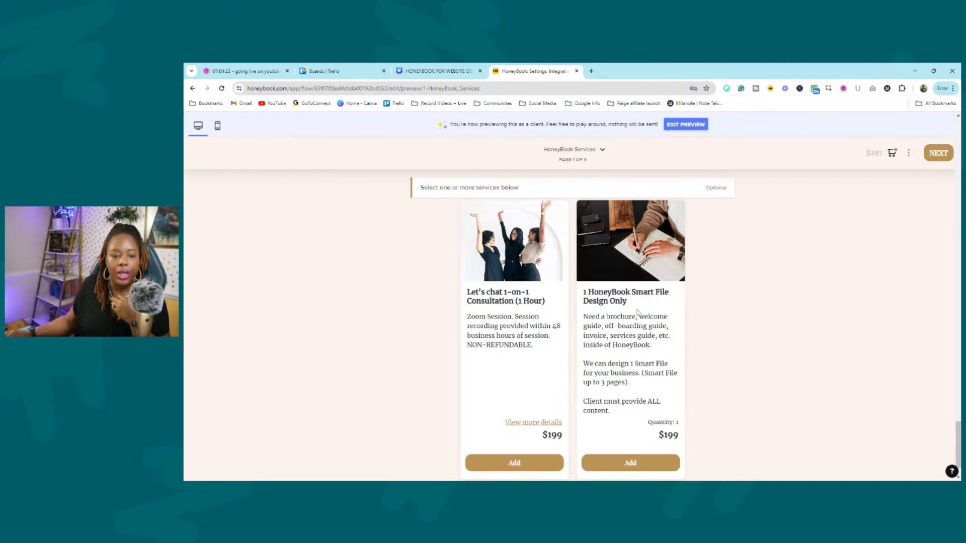
pyautogui.scroll(-1, 578, 337)
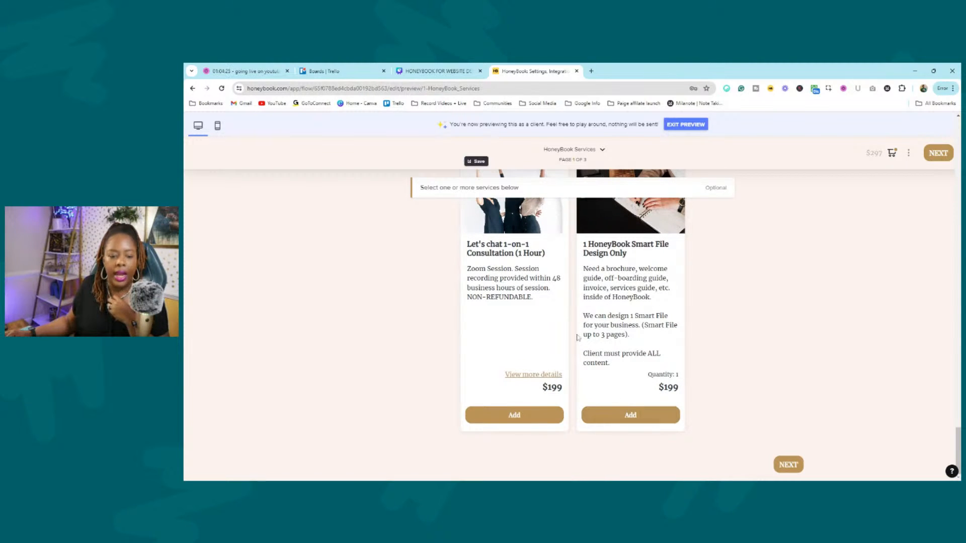
pyautogui.click(652, 416)
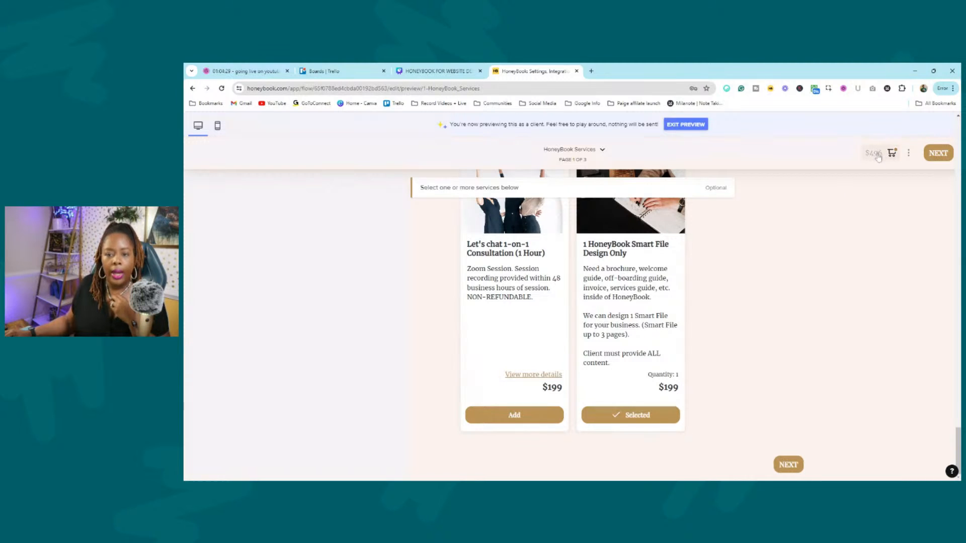
pyautogui.click(788, 465)
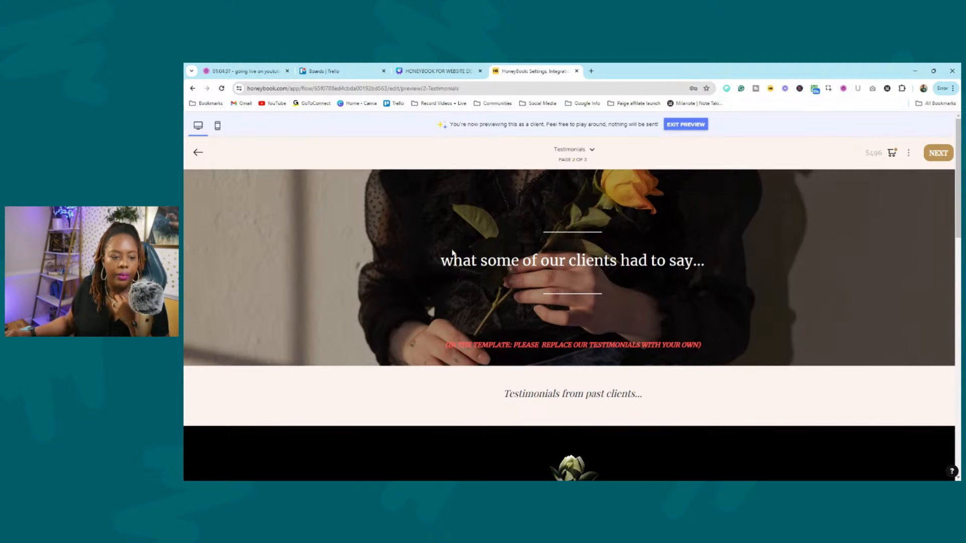
# Scroll through the testimonials and continue to page 3, Project Info & Discovery Call.
pyautogui.scroll(-7, 618, 281)
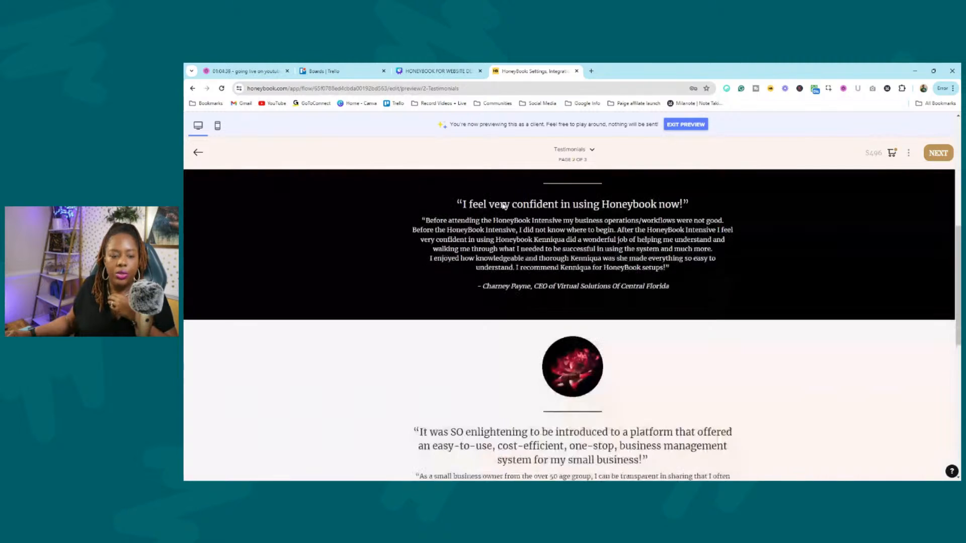
pyautogui.scroll(-7, 572, 325)
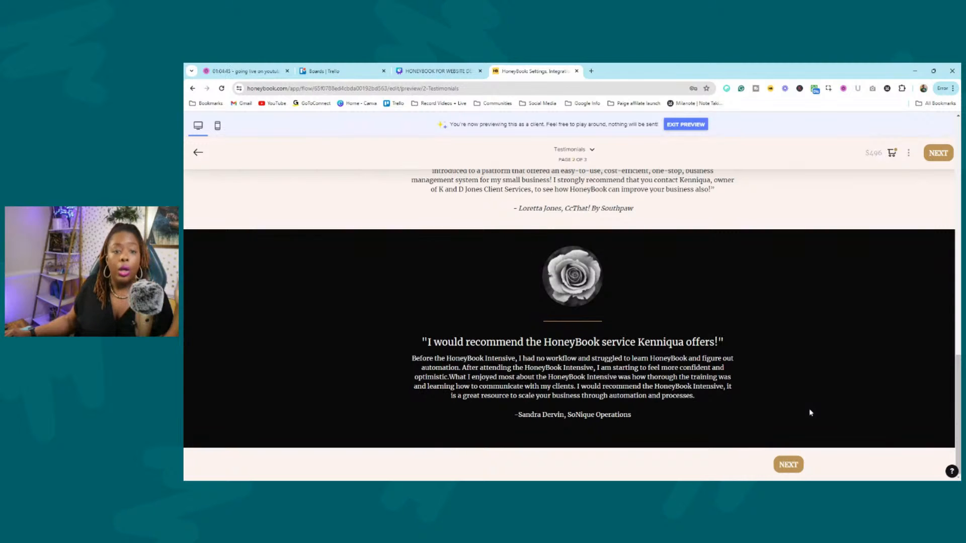
pyautogui.click(788, 464)
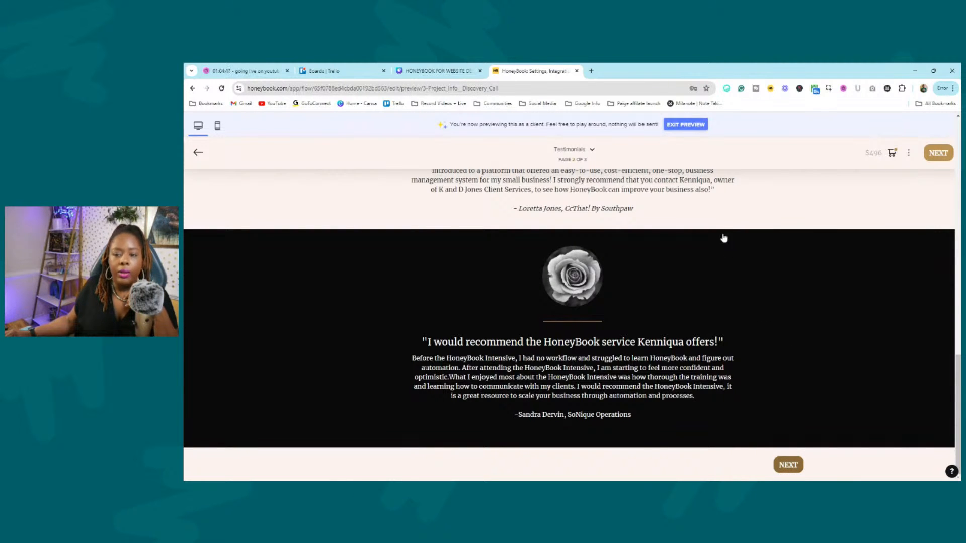
# Read the opening notes of the Project Info & Discovery Call page.
pyautogui.scroll(-3, 518, 266)
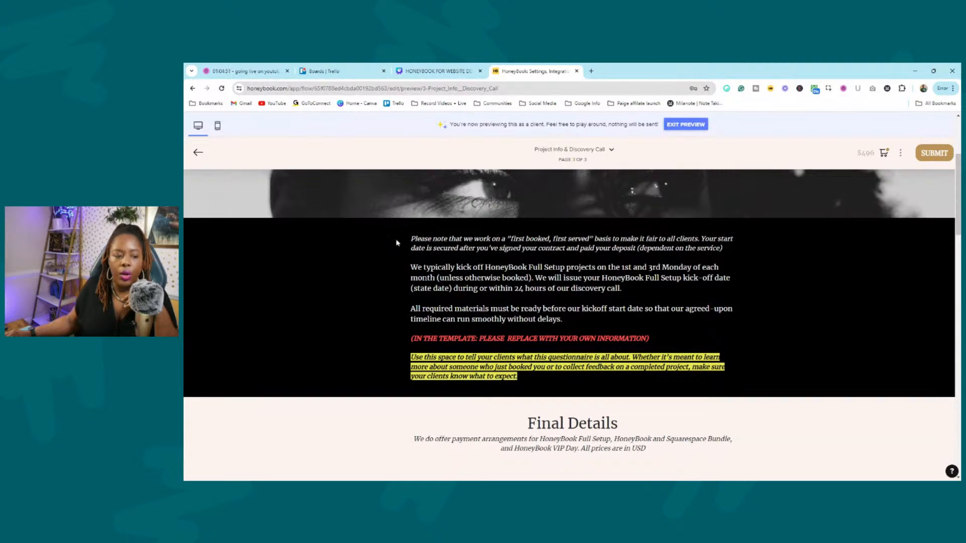
pyautogui.moveTo(395, 243); pyautogui.dragTo(769, 317)
pyautogui.click(769, 305)
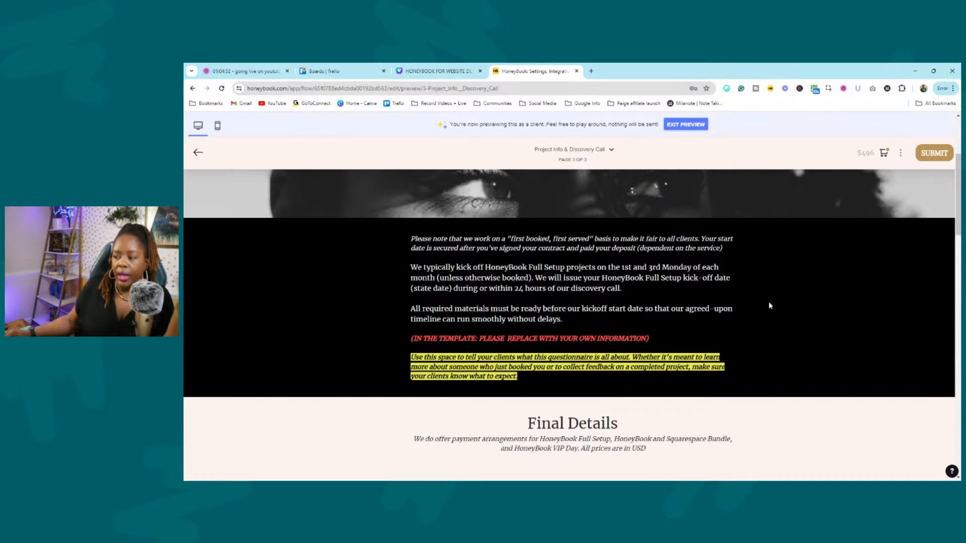
pyautogui.scroll(-5, 791, 283)
pyautogui.scroll(3, 553, 266)
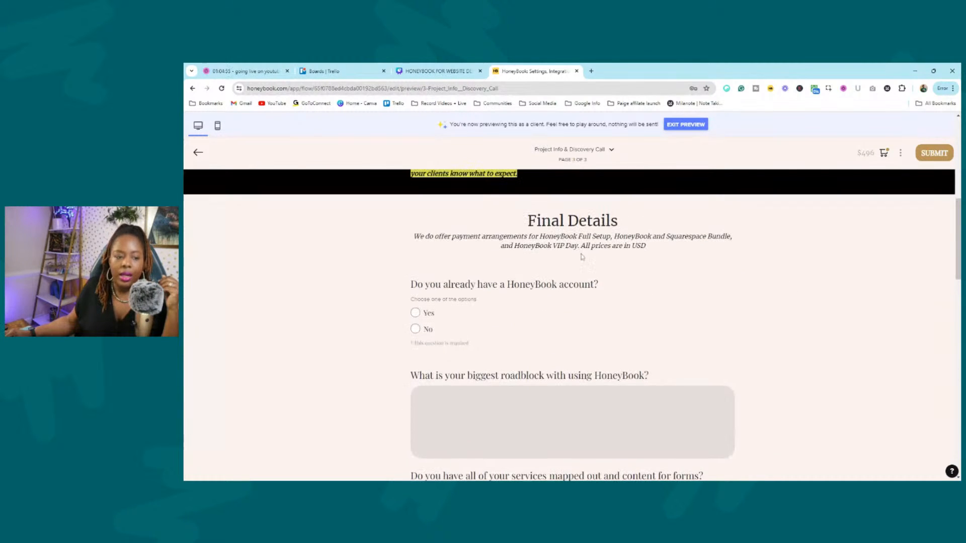
pyautogui.scroll(-1, 488, 249)
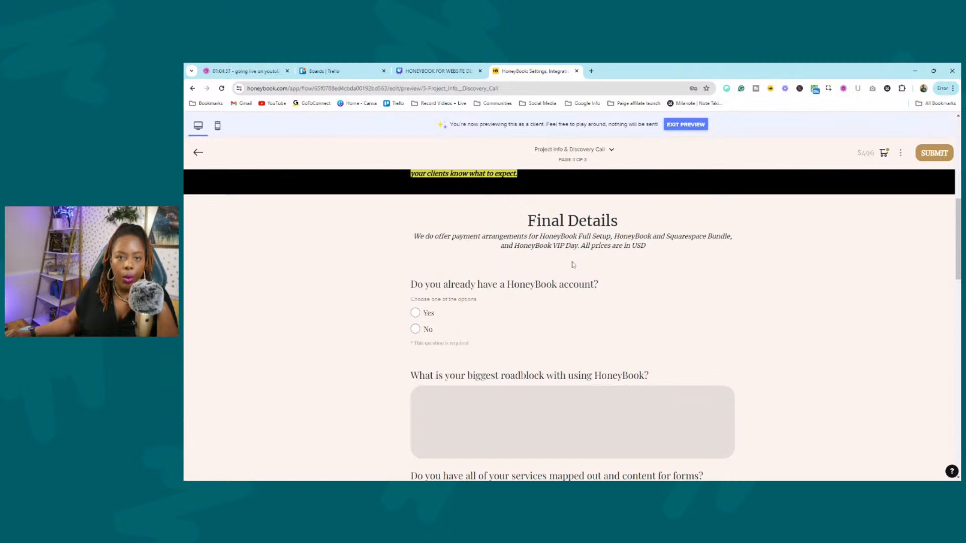
# Scroll through the discovery questions and booking calendar to the form-submission note.
pyautogui.scroll(-3, 576, 261)
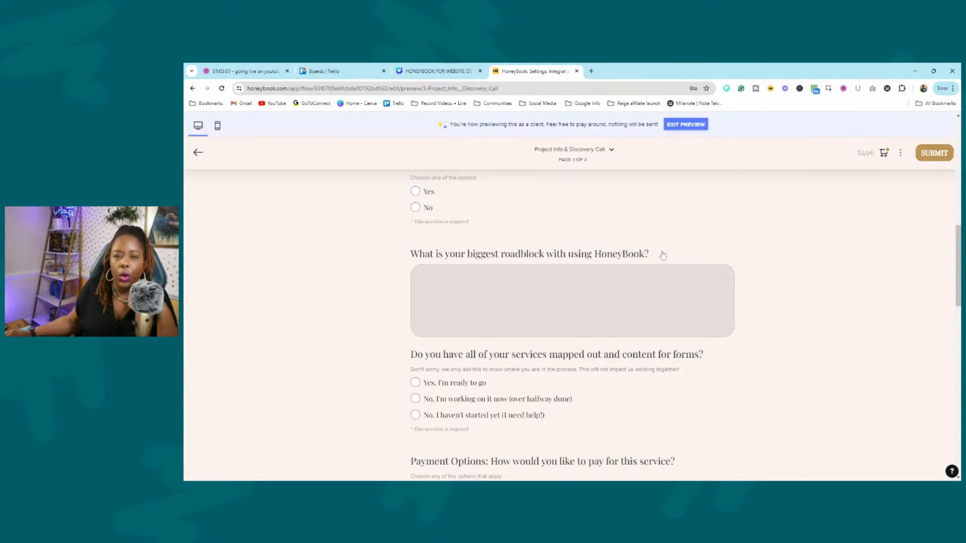
pyautogui.scroll(-3, 670, 285)
pyautogui.scroll(-5, 507, 222)
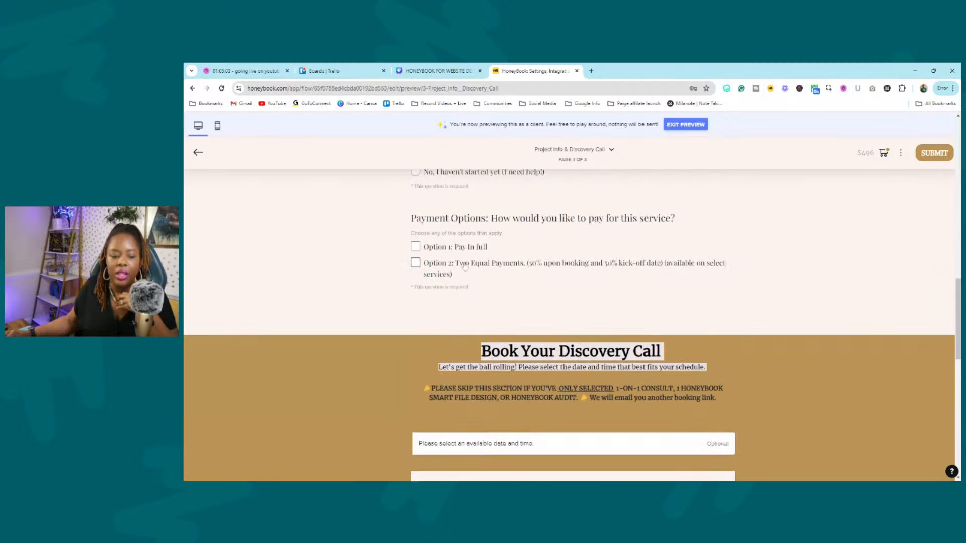
pyautogui.scroll(-4, 502, 272)
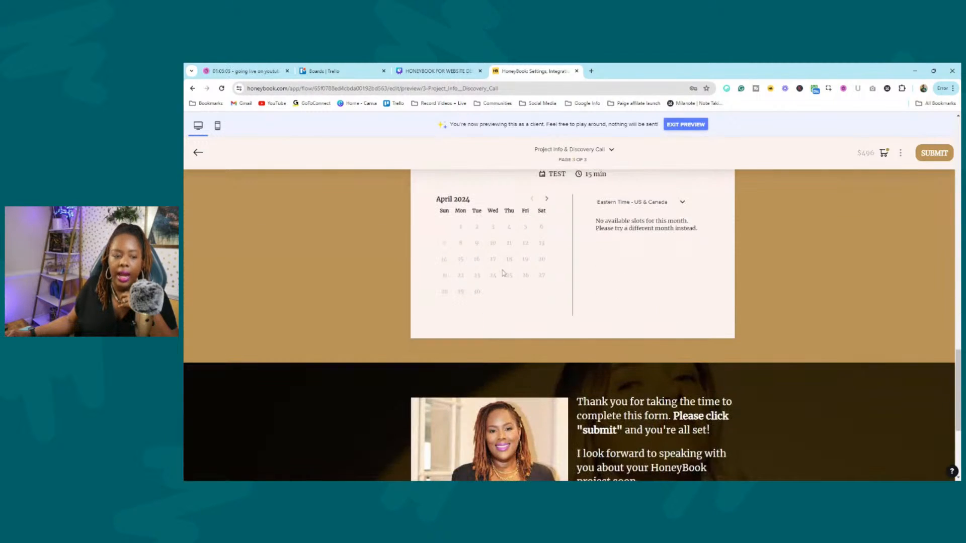
pyautogui.scroll(4, 517, 262)
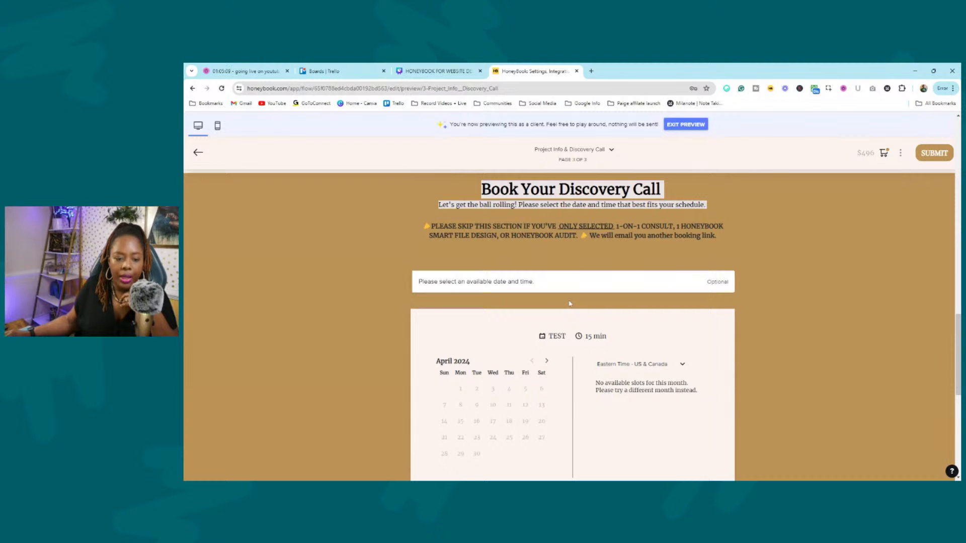
pyautogui.scroll(-3, 446, 358)
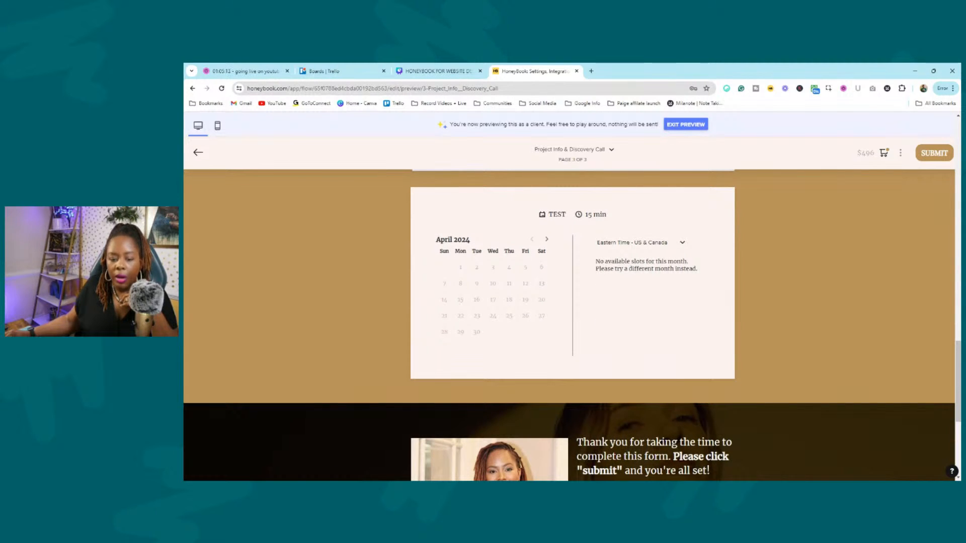
pyautogui.scroll(-5, 845, 280)
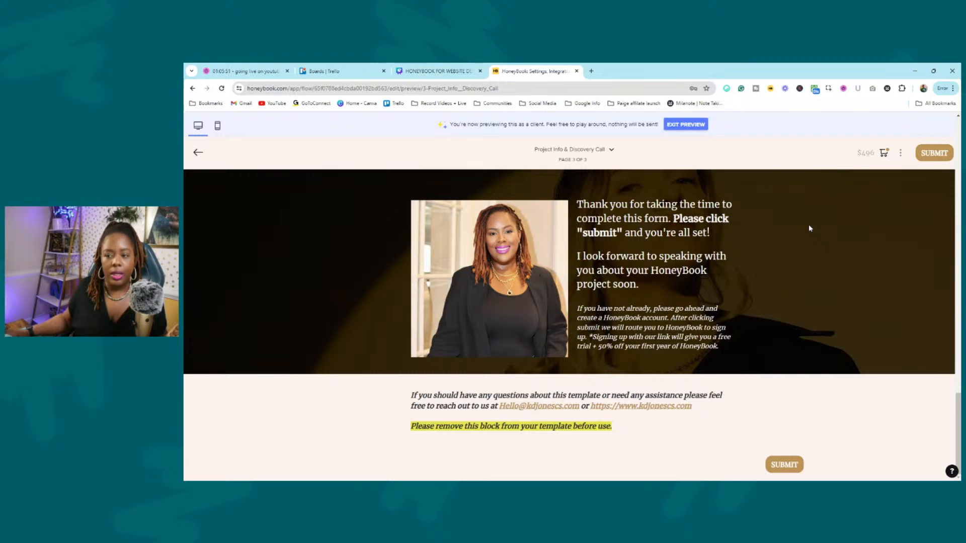
pyautogui.moveTo(809, 229); pyautogui.dragTo(801, 255)
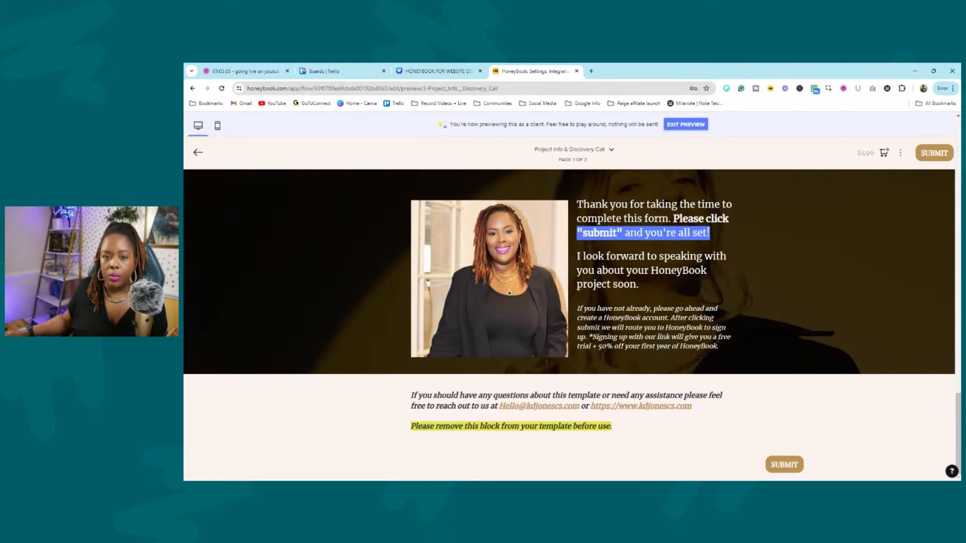
pyautogui.scroll(15, 807, 258)
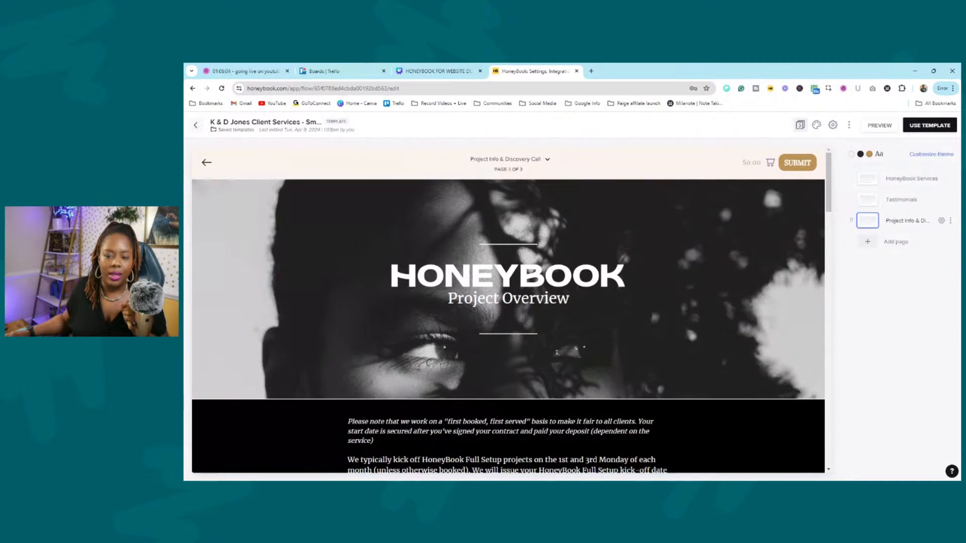
# Return to the My Templates list and bring up the Tools dropdown.
pyautogui.click(197, 127)
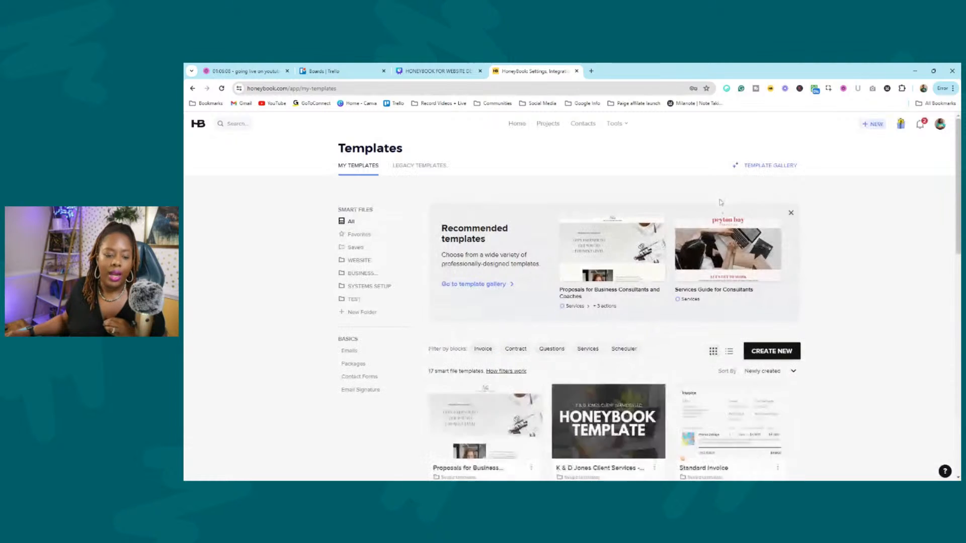
pyautogui.scroll(-2, 683, 255)
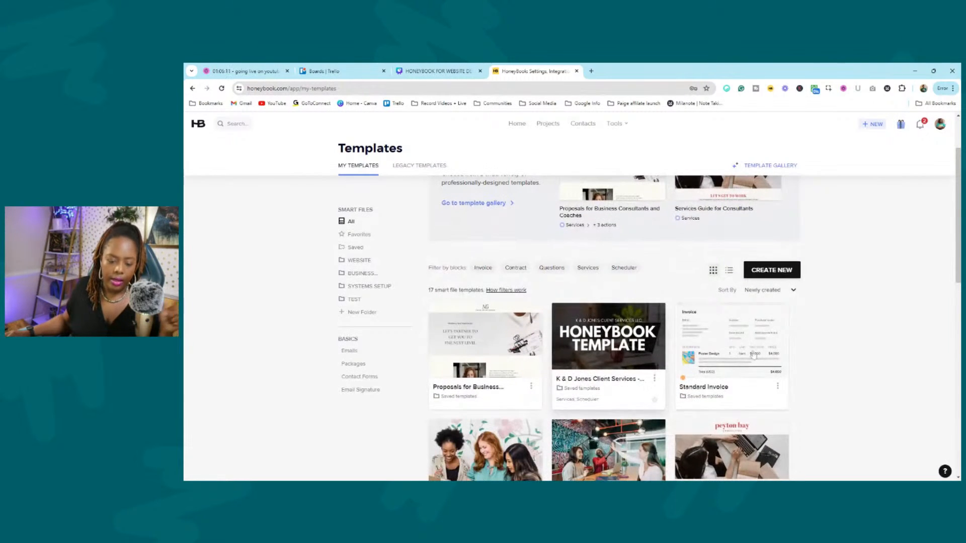
pyautogui.scroll(2, 861, 278)
pyautogui.click(626, 126)
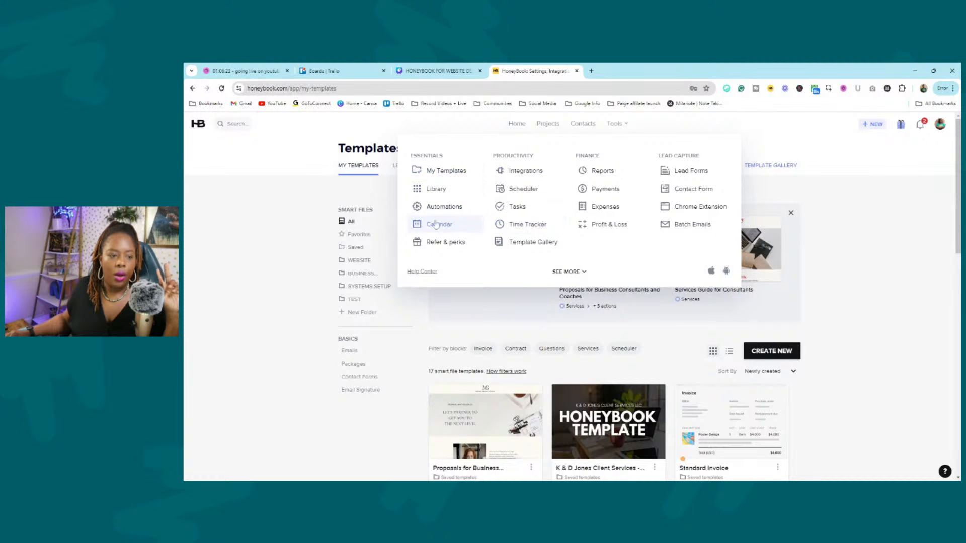
# Open the Scheduler from Tools, review its sessions and availability, then open the TEST session.
pyautogui.click(531, 191)
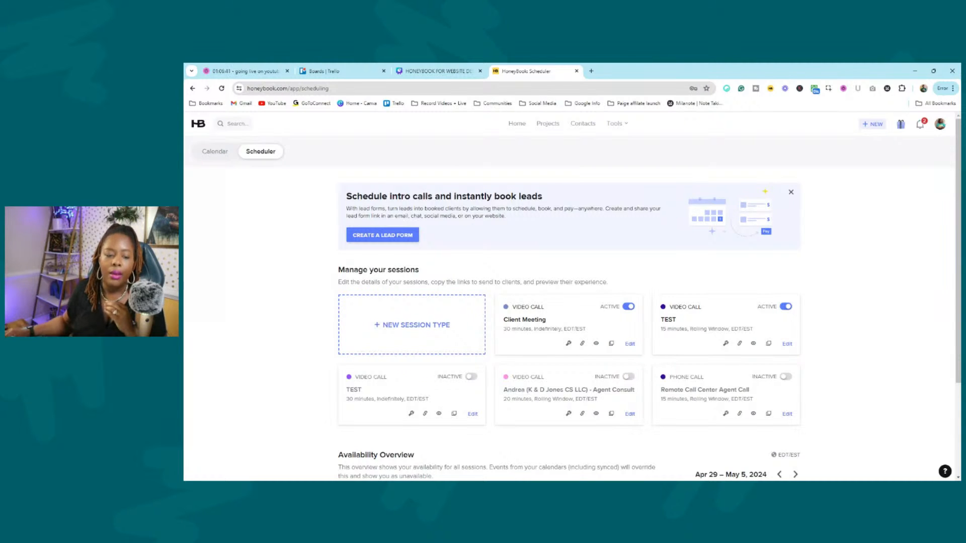
pyautogui.scroll(-3, 385, 362)
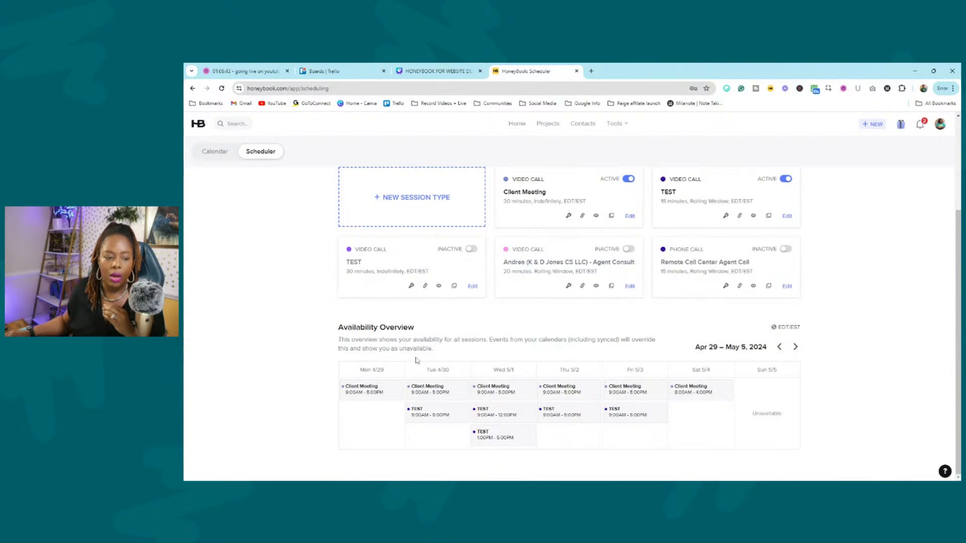
pyautogui.scroll(2, 810, 295)
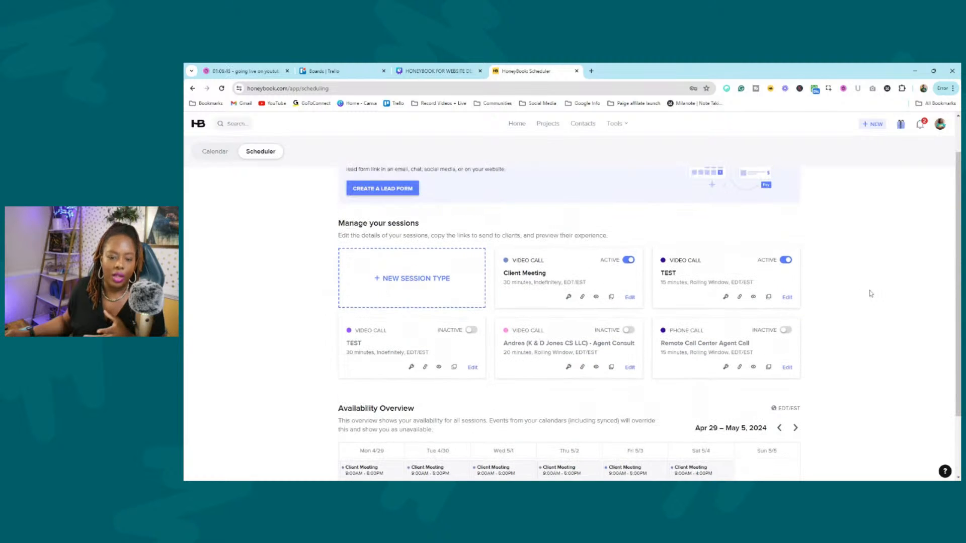
pyautogui.click(689, 262)
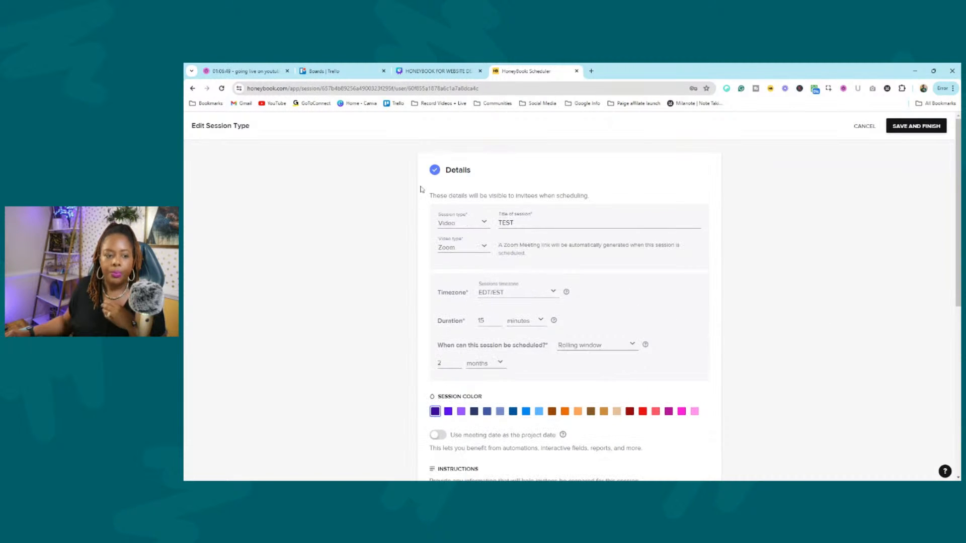
# Check the TEST session's video type and scheduling window, keeping Zoom and the rolling window.
pyautogui.click(453, 247)
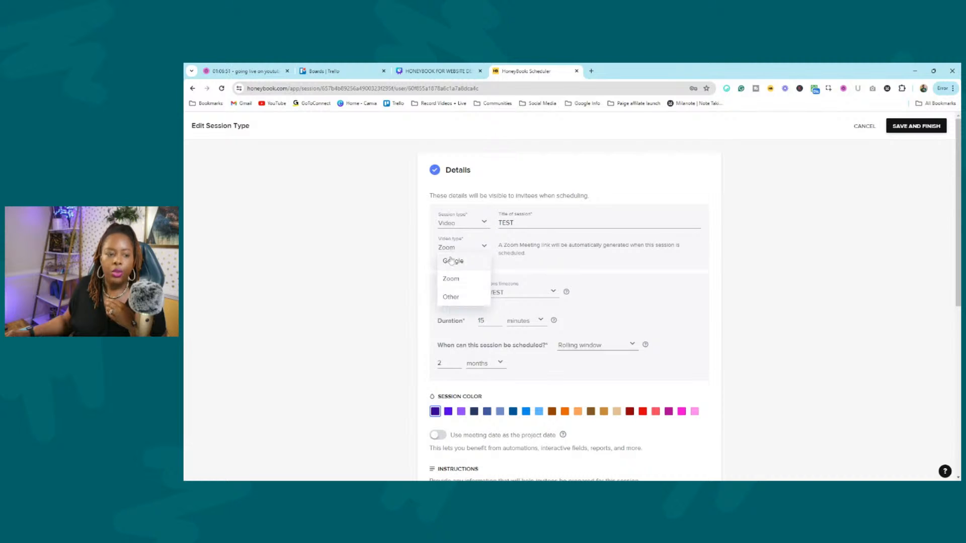
pyautogui.click(450, 279)
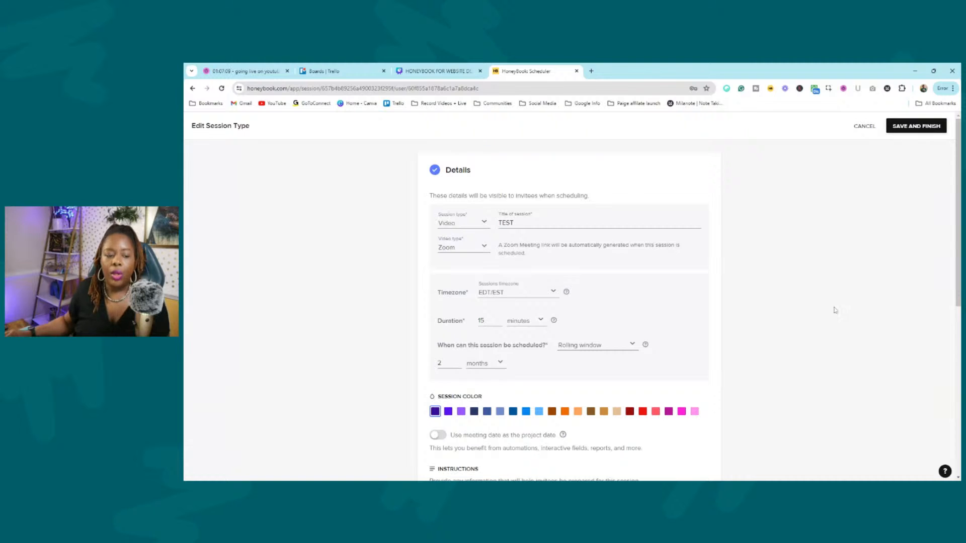
pyautogui.scroll(-1, 468, 302)
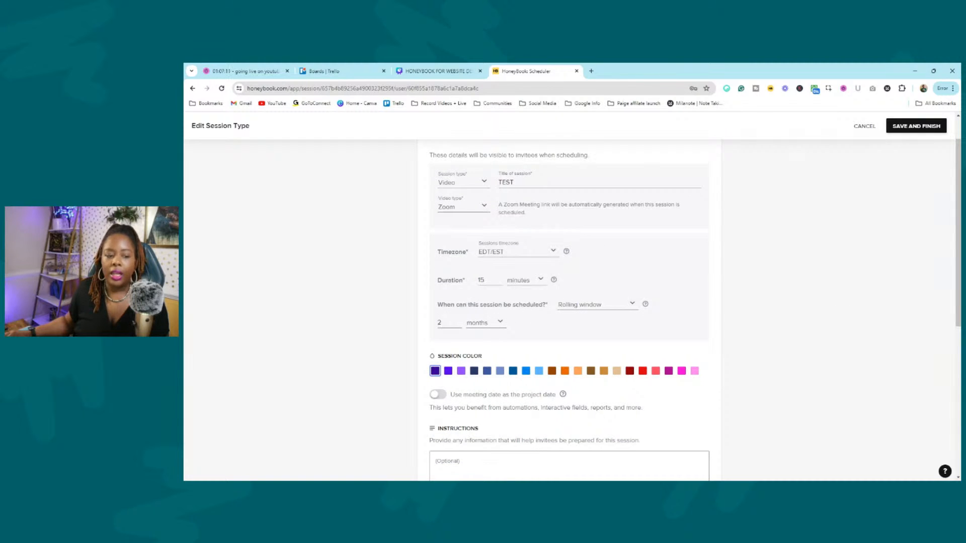
pyautogui.click(615, 310)
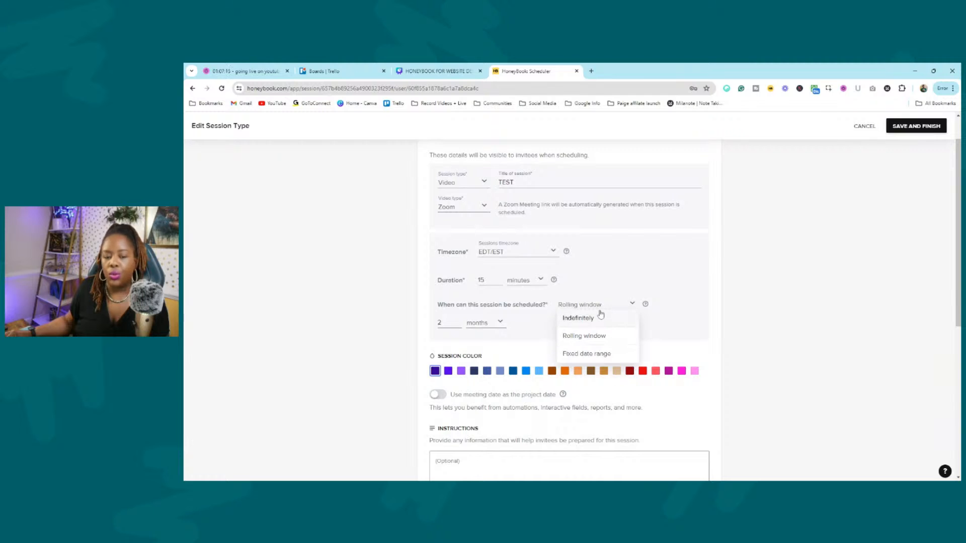
pyautogui.click(822, 319)
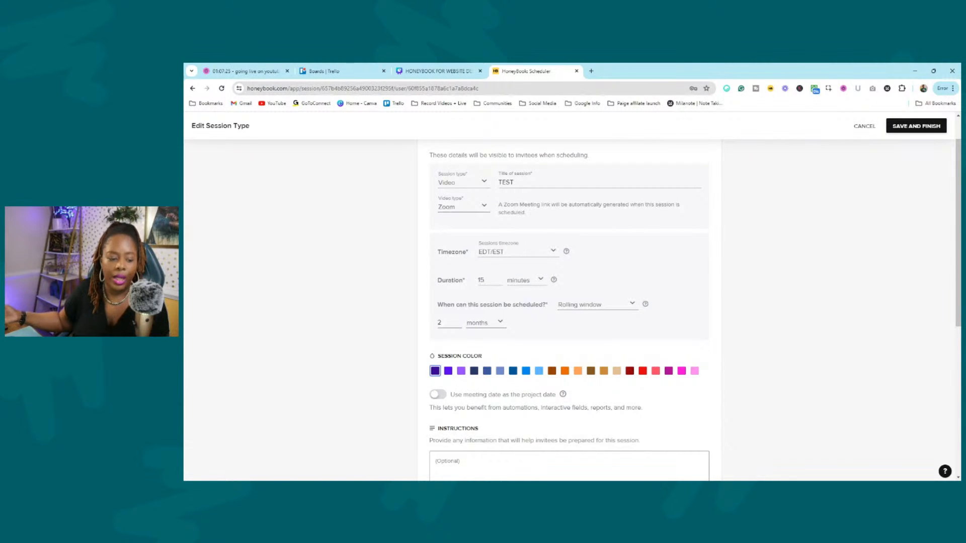
pyautogui.scroll(-3, 836, 286)
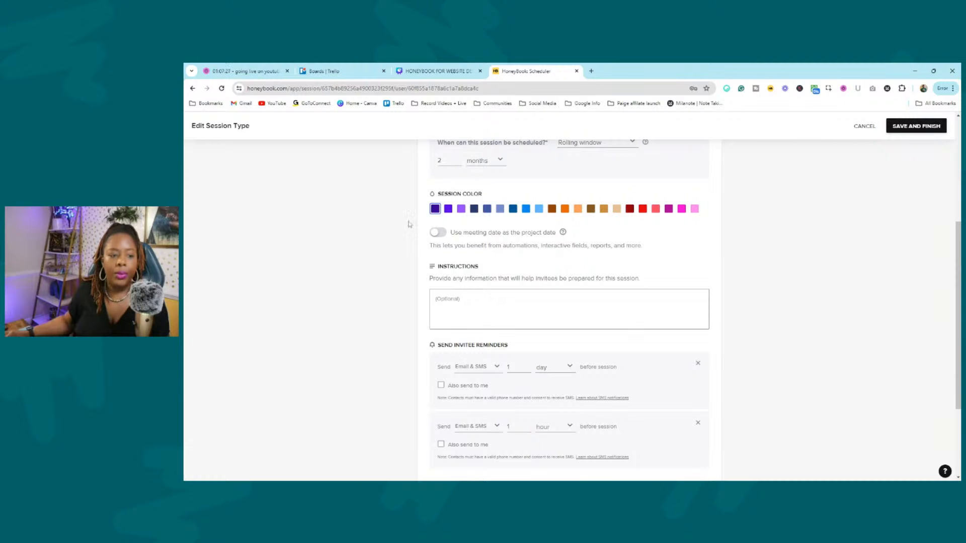
# Switch on 'Use meeting date as the project date' for TEST, toggling it off and back on.
pyautogui.moveTo(448, 237); pyautogui.dragTo(556, 234)
pyautogui.moveTo(563, 235)
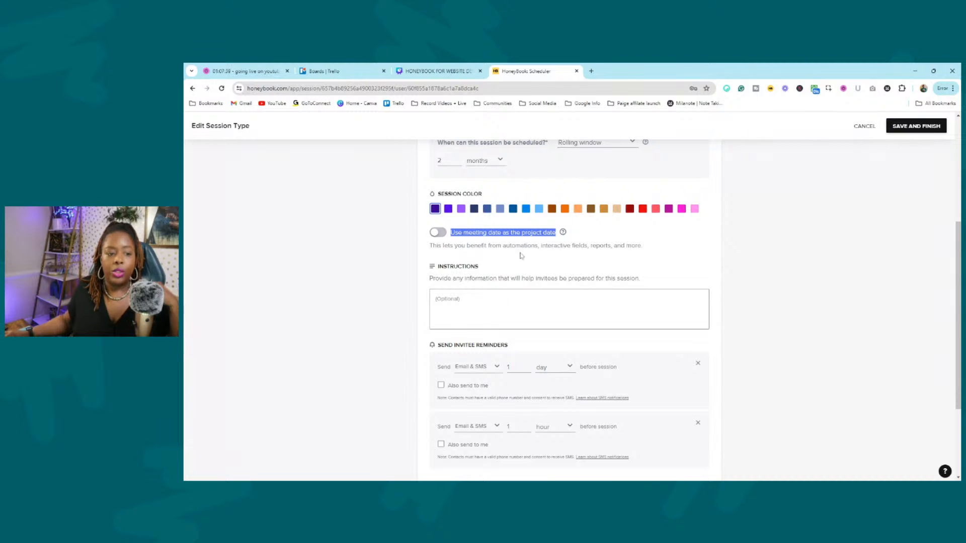
pyautogui.click(454, 235)
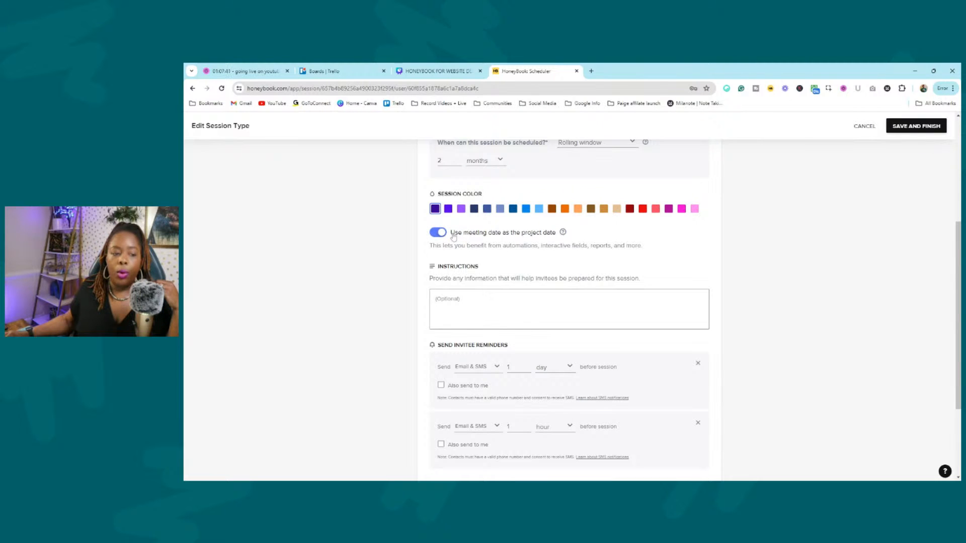
pyautogui.moveTo(454, 235); pyautogui.dragTo(556, 237)
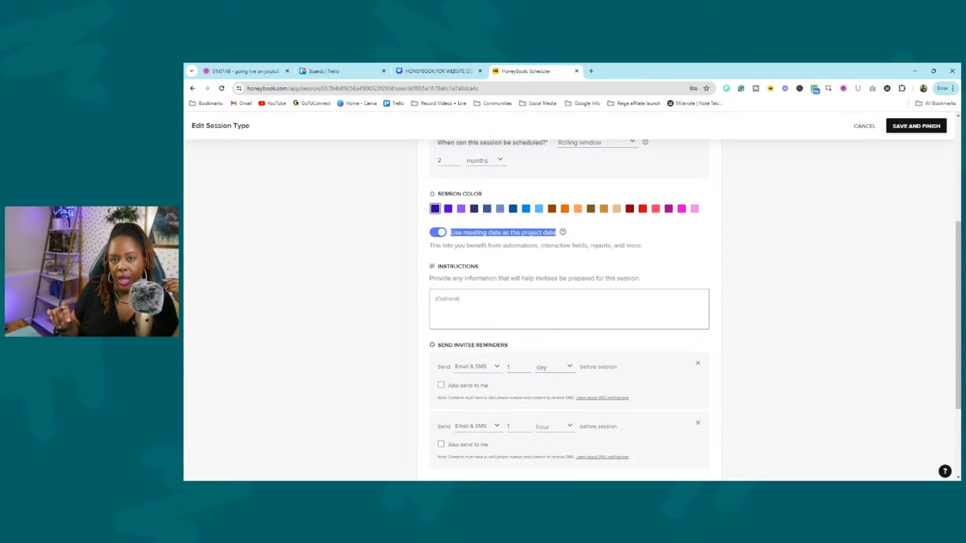
pyautogui.tripleClick(541, 235)
pyautogui.click(541, 235)
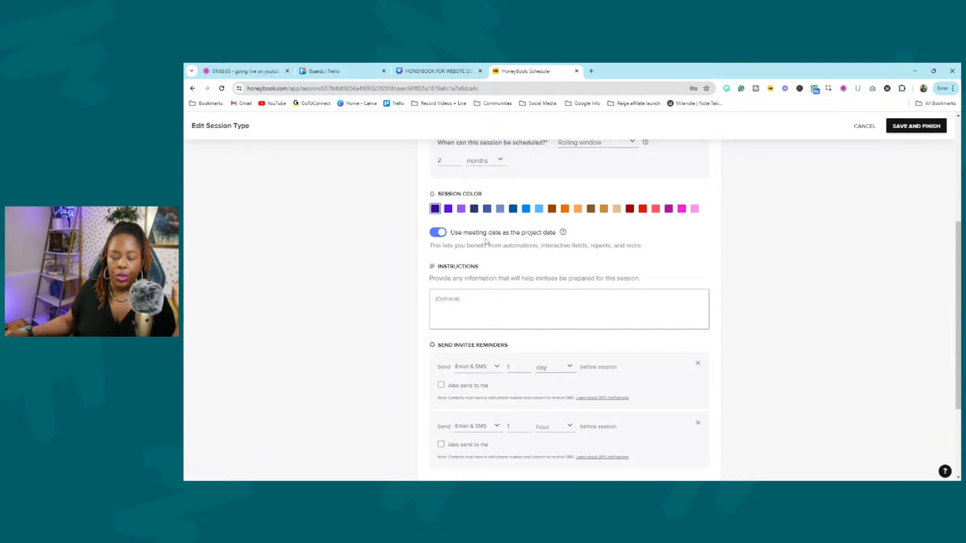
pyautogui.click(439, 232)
pyautogui.click(439, 232)
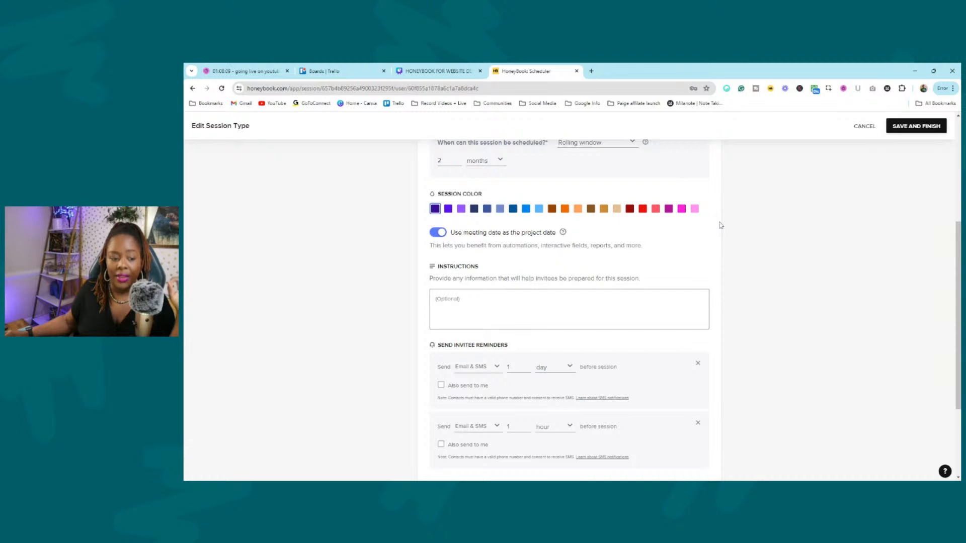
# Leave both reminders' 'Also send to me' unchecked after toggling them, and expand Availability.
pyautogui.scroll(-1, 629, 225)
pyautogui.scroll(-2, 629, 225)
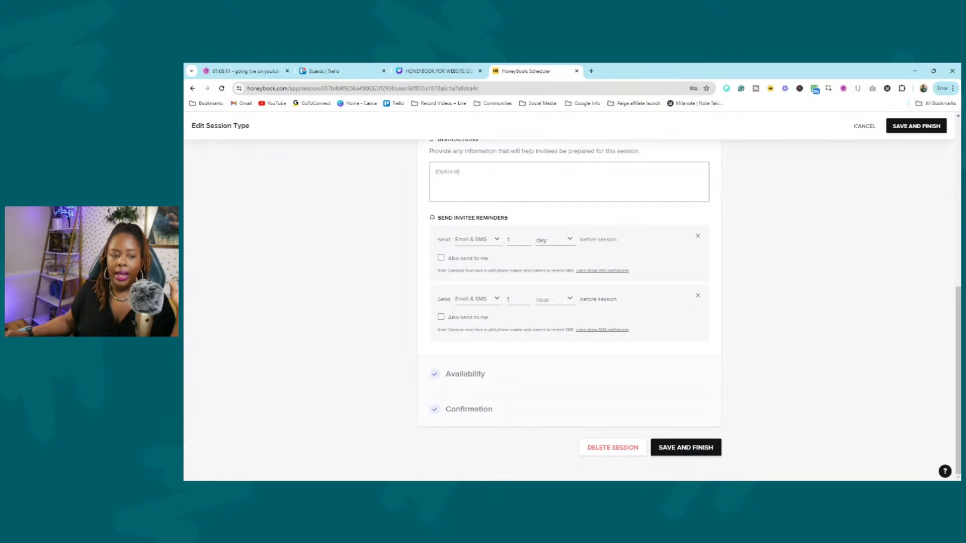
pyautogui.click(441, 257)
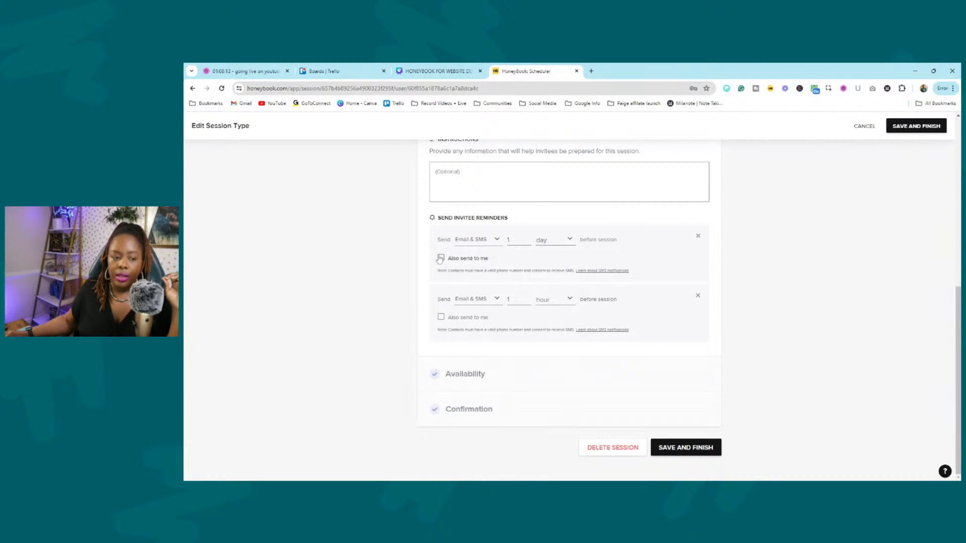
pyautogui.click(441, 317)
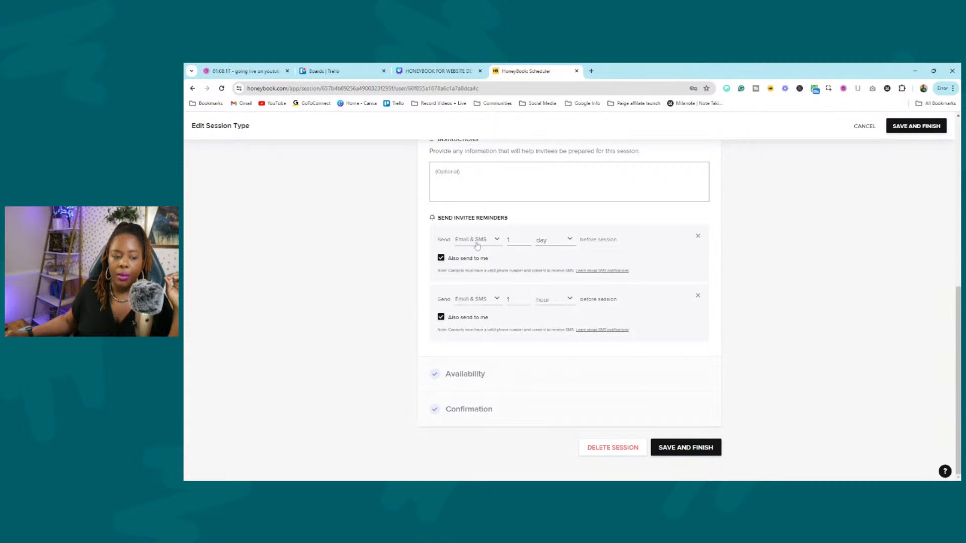
pyautogui.moveTo(454, 260); pyautogui.dragTo(497, 260)
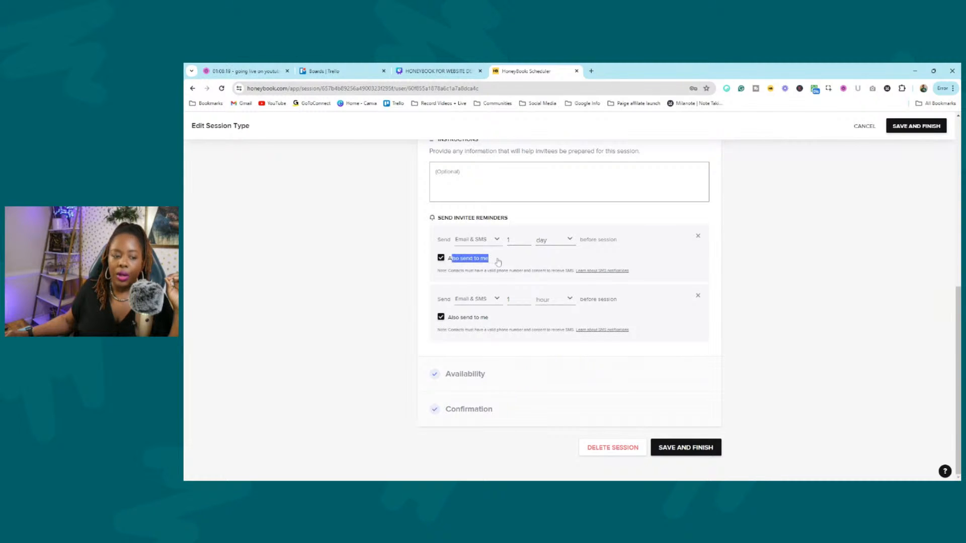
pyautogui.click(441, 257)
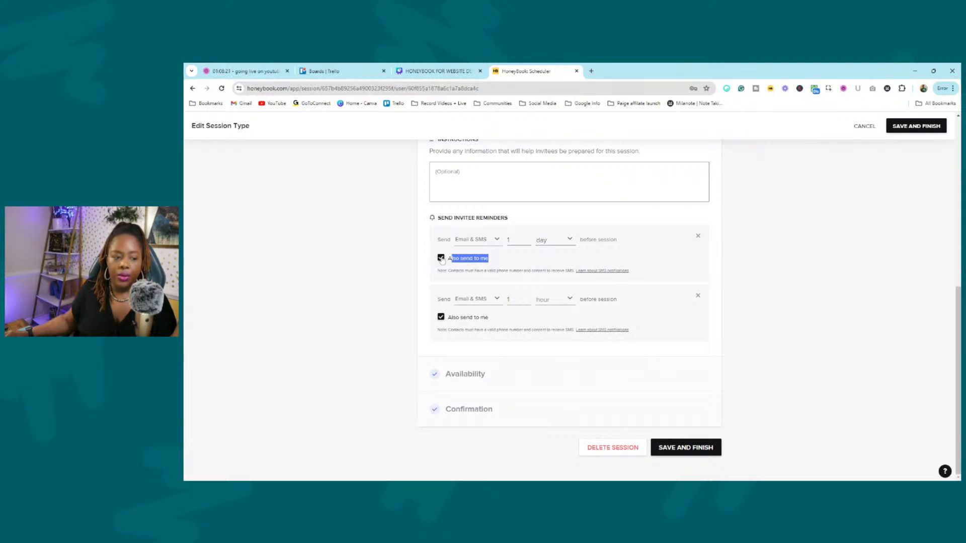
pyautogui.click(441, 318)
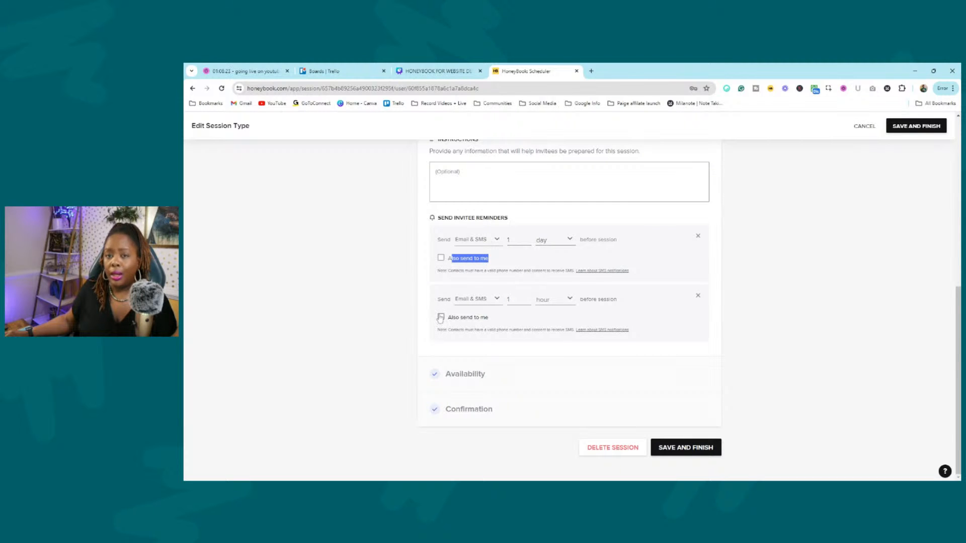
pyautogui.moveTo(489, 258); pyautogui.dragTo(447, 265)
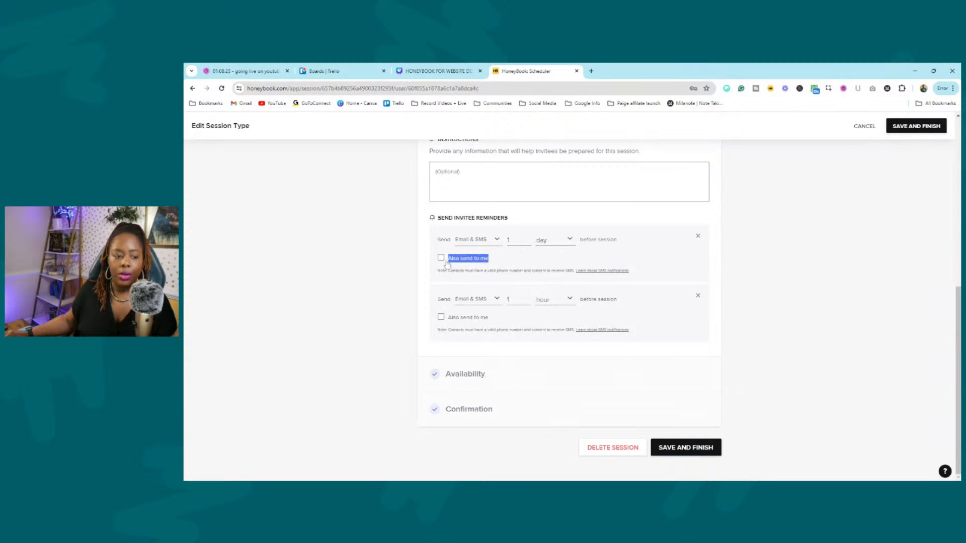
pyautogui.click(498, 381)
pyautogui.scroll(-4, 553, 265)
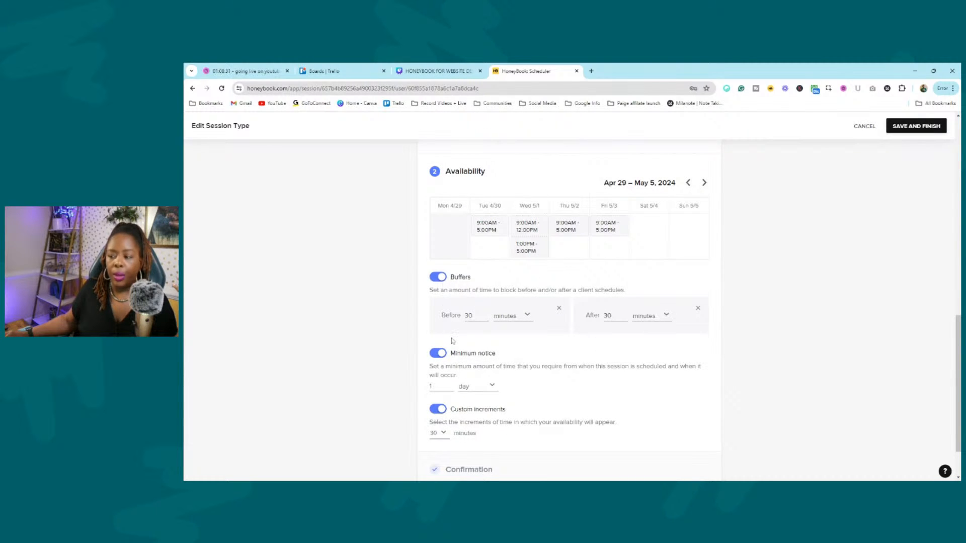
# Expand and review the TEST session's Confirmation settings, then cancel out of the editor.
pyautogui.scroll(-2, 468, 322)
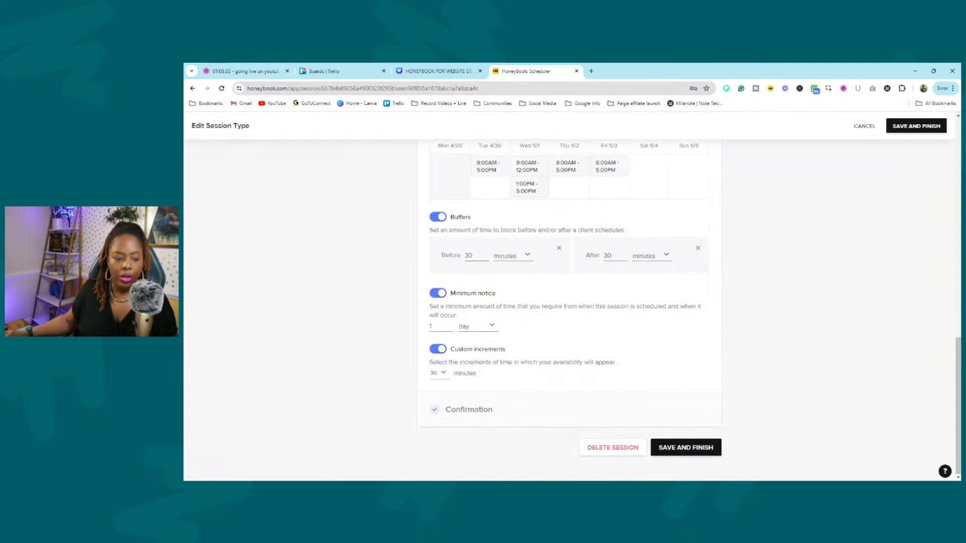
pyautogui.click(472, 407)
pyautogui.scroll(-5, 472, 352)
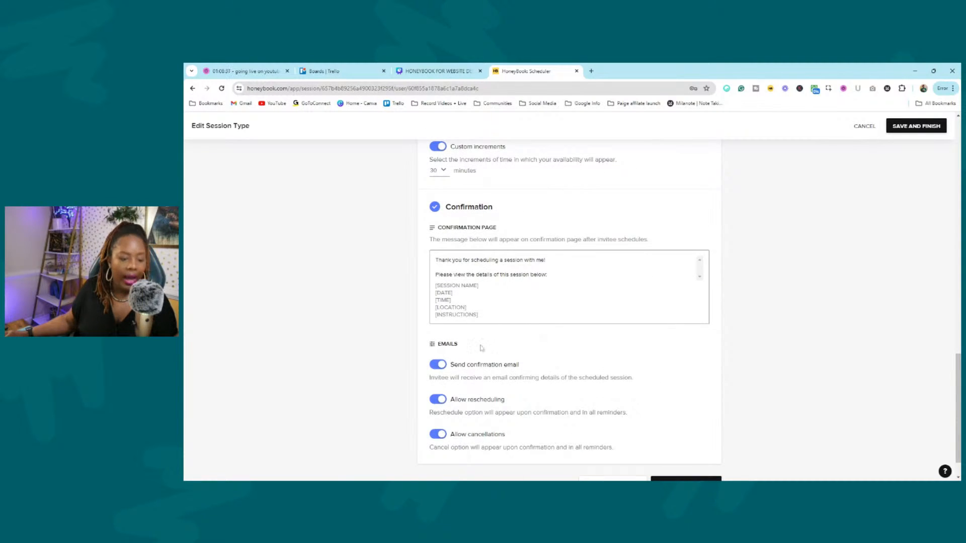
pyautogui.scroll(-1, 482, 347)
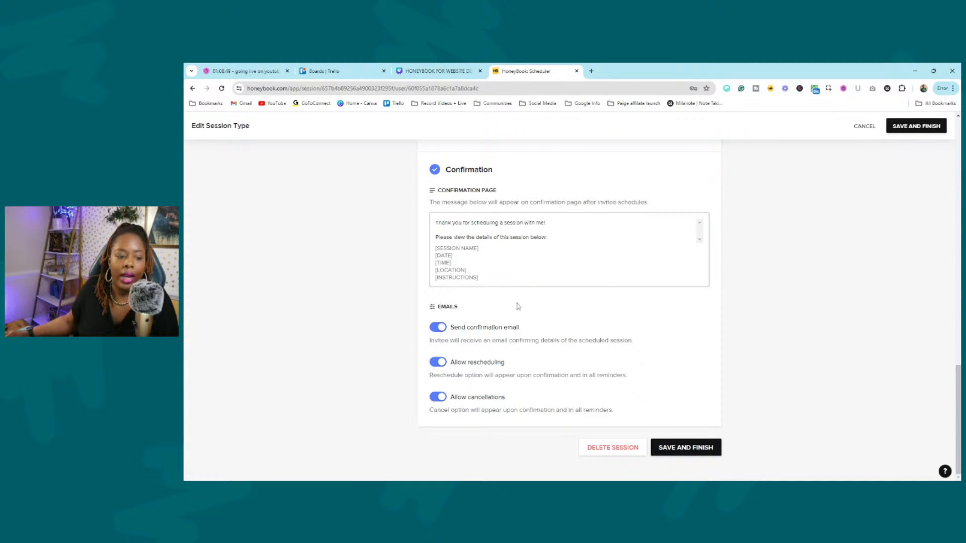
pyautogui.scroll(1, 479, 249)
pyautogui.scroll(-1, 479, 249)
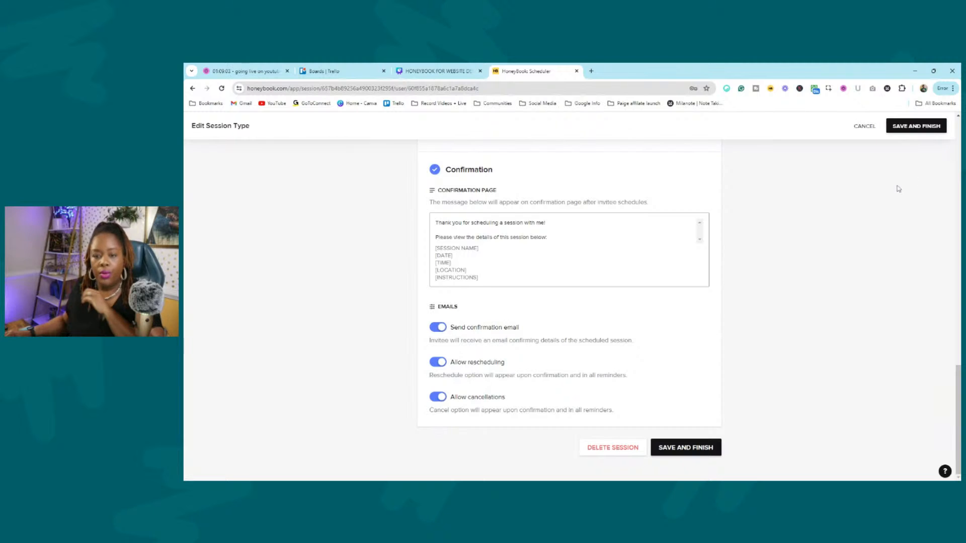
pyautogui.click(864, 127)
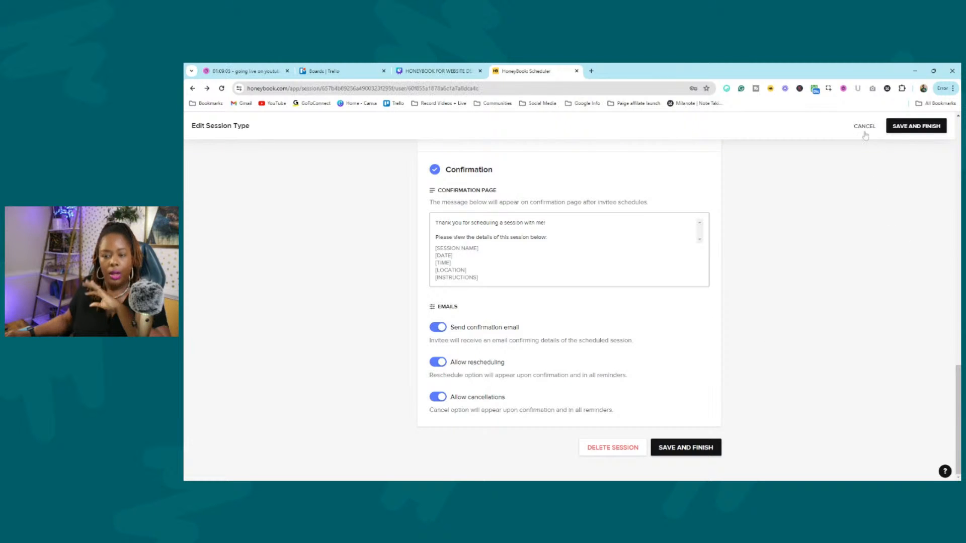
# Cancel the session-type edits with YES, DISCARD and navigate back to the Scheduler sessions page.
pyautogui.scroll(1, 616, 223)
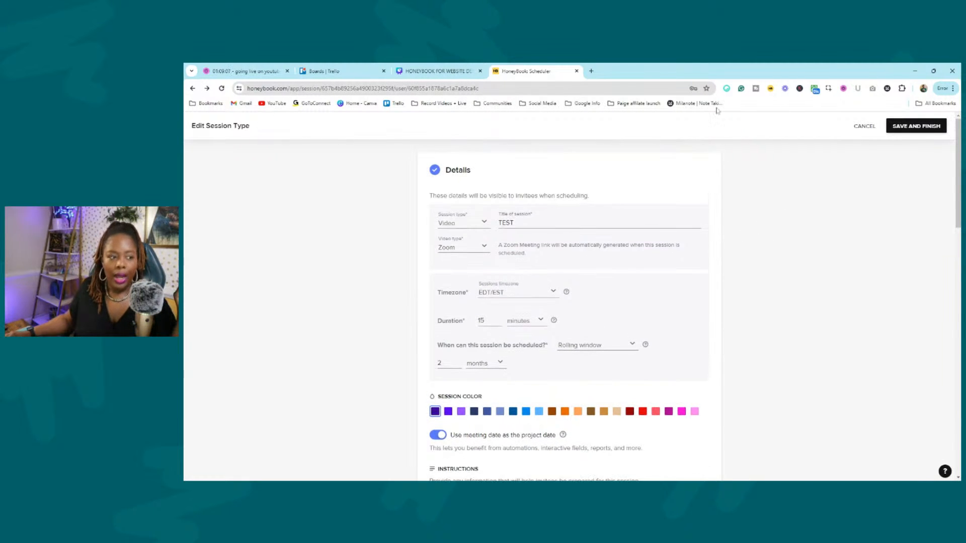
pyautogui.click(875, 129)
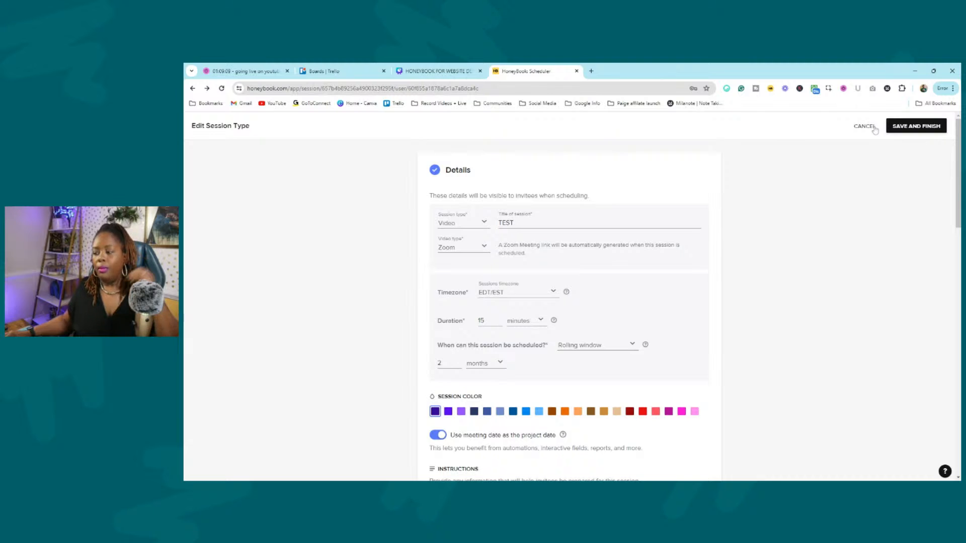
pyautogui.click(874, 130)
pyautogui.click(595, 321)
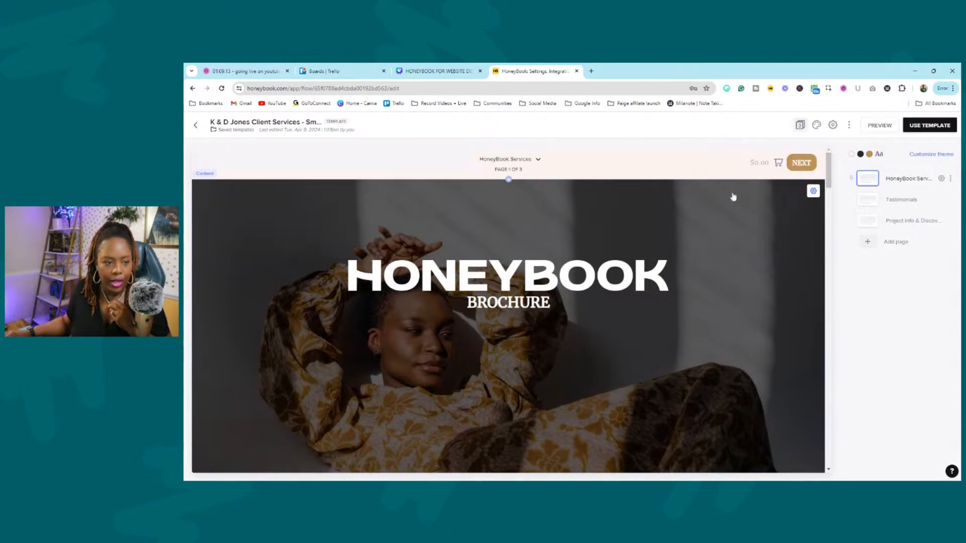
pyautogui.click(196, 126)
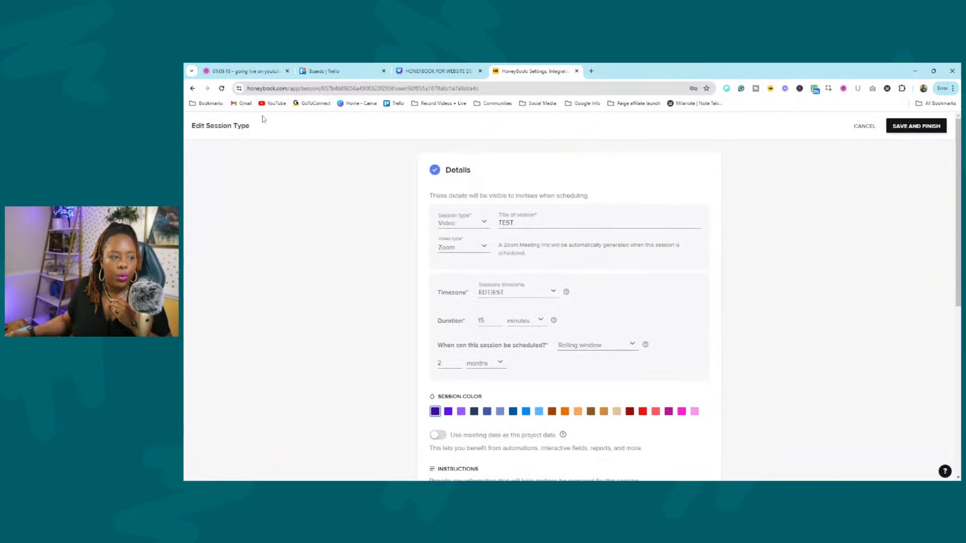
pyautogui.click(865, 126)
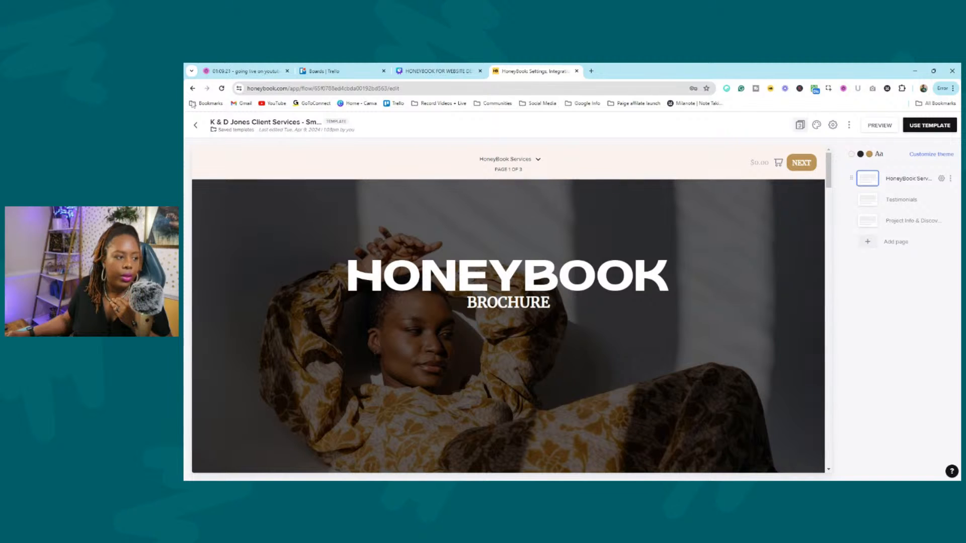
pyautogui.click(196, 126)
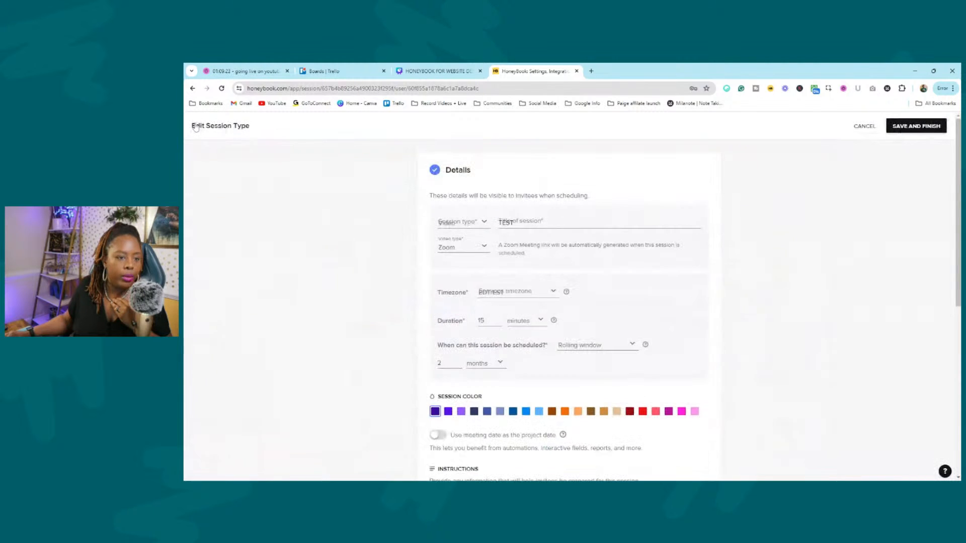
pyautogui.click(865, 127)
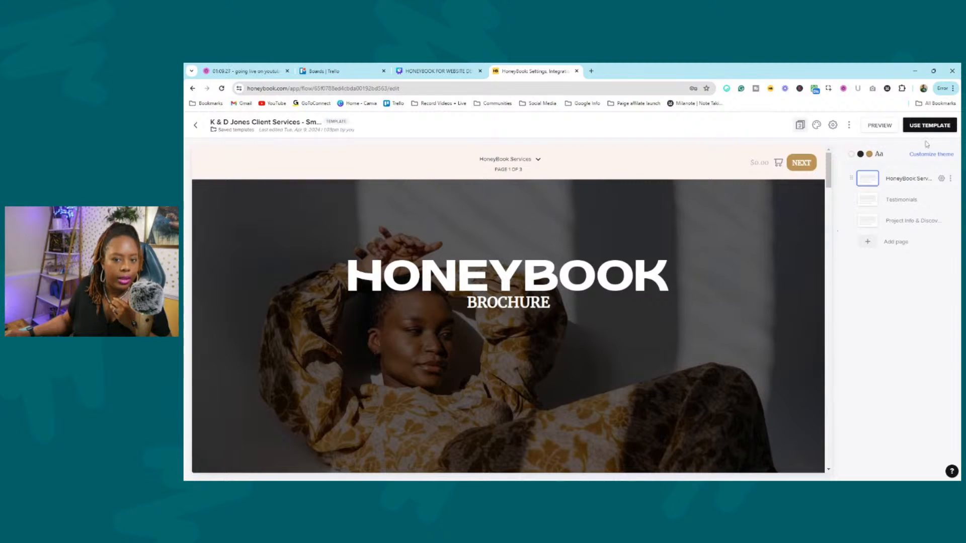
pyautogui.click(196, 125)
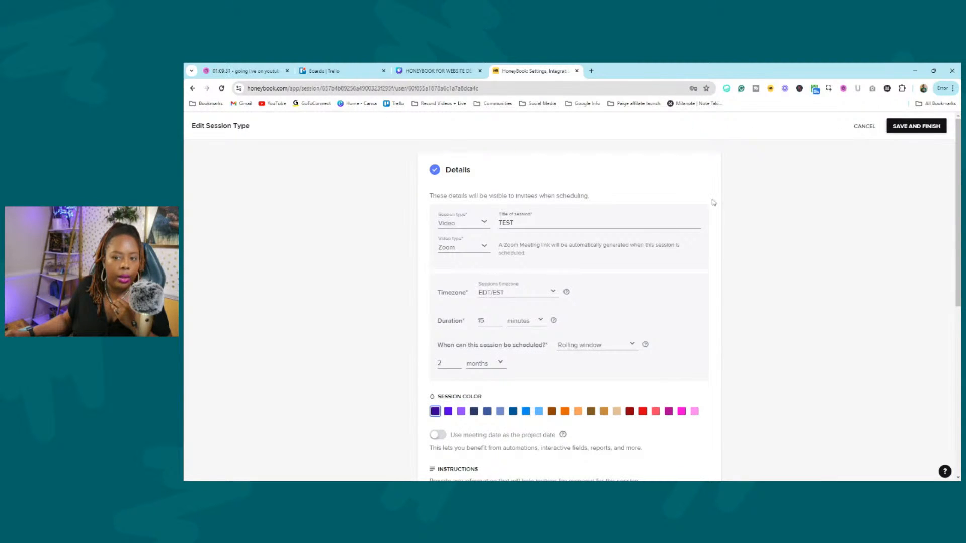
pyautogui.hotkey('alt', 'Left')
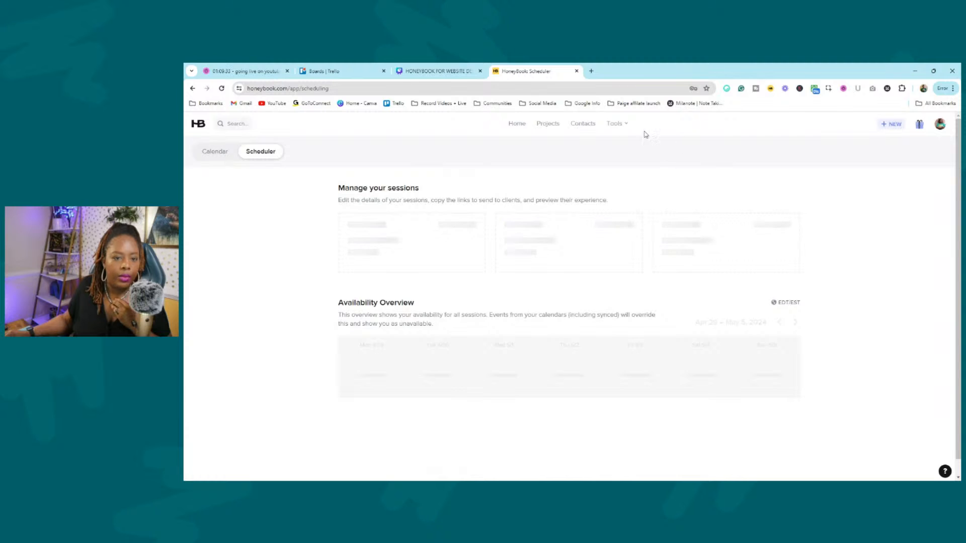
# Review the Automations table columns, then go to the Projects pipeline and open Test Project.
pyautogui.click(616, 125)
pyautogui.click(453, 206)
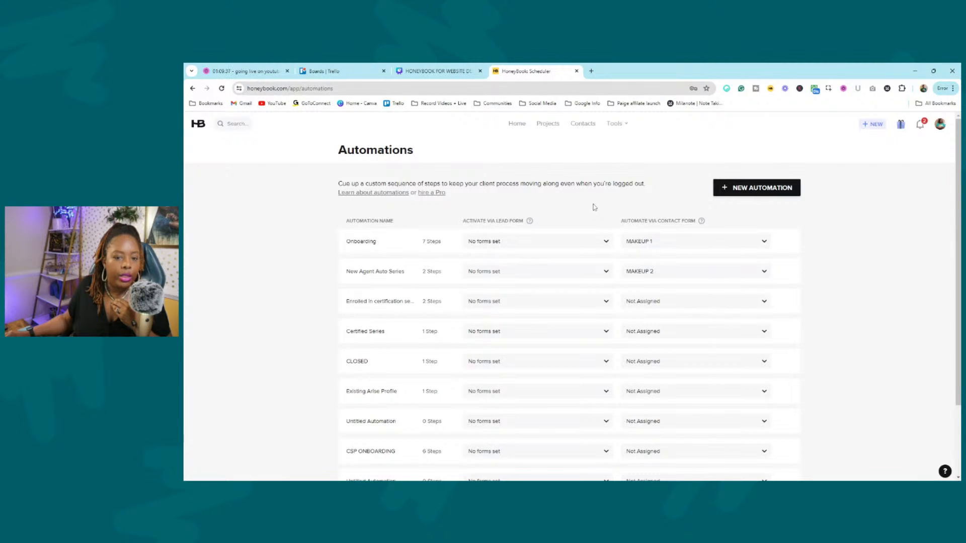
pyautogui.scroll(-2, 892, 240)
pyautogui.scroll(2, 892, 241)
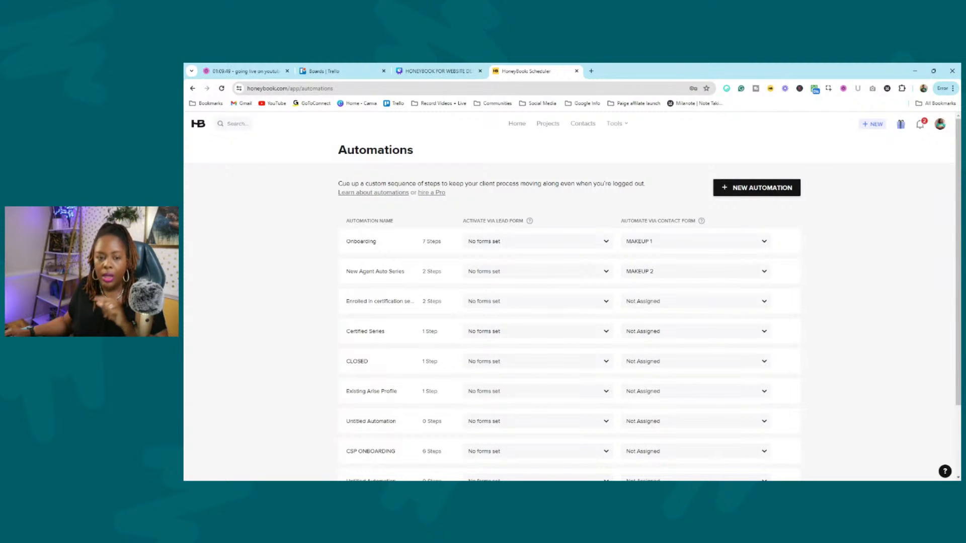
pyautogui.moveTo(462, 220); pyautogui.dragTo(508, 221)
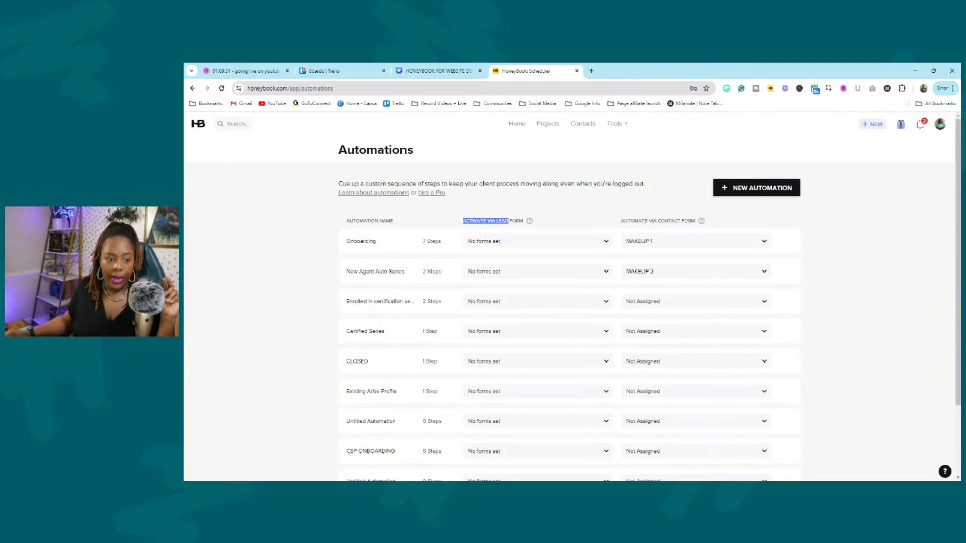
pyautogui.moveTo(617, 221); pyautogui.dragTo(700, 222)
pyautogui.click(873, 241)
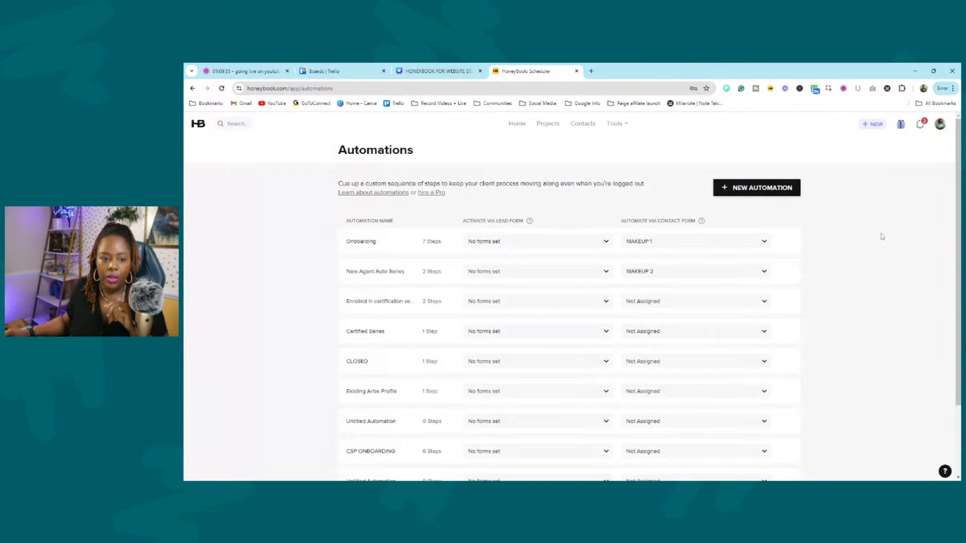
pyautogui.click(547, 124)
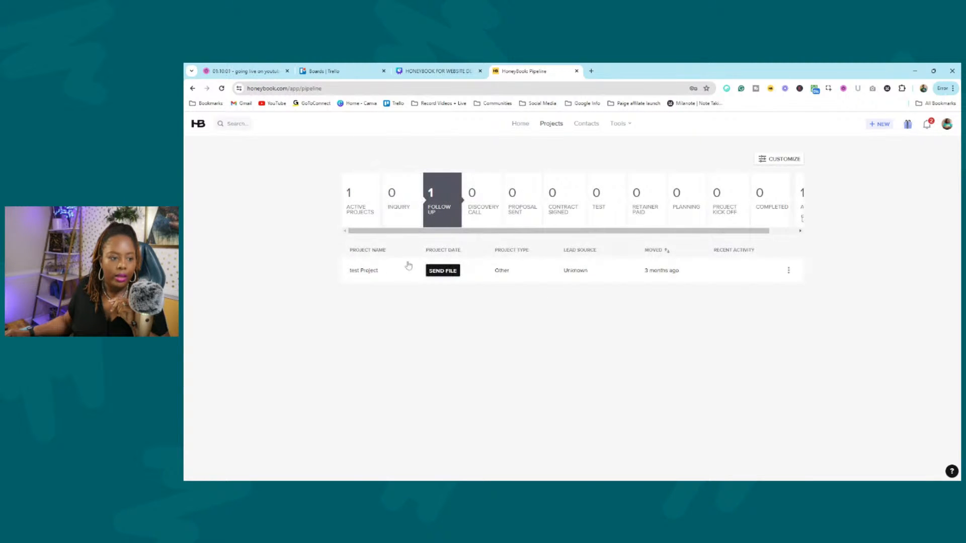
pyautogui.click(392, 274)
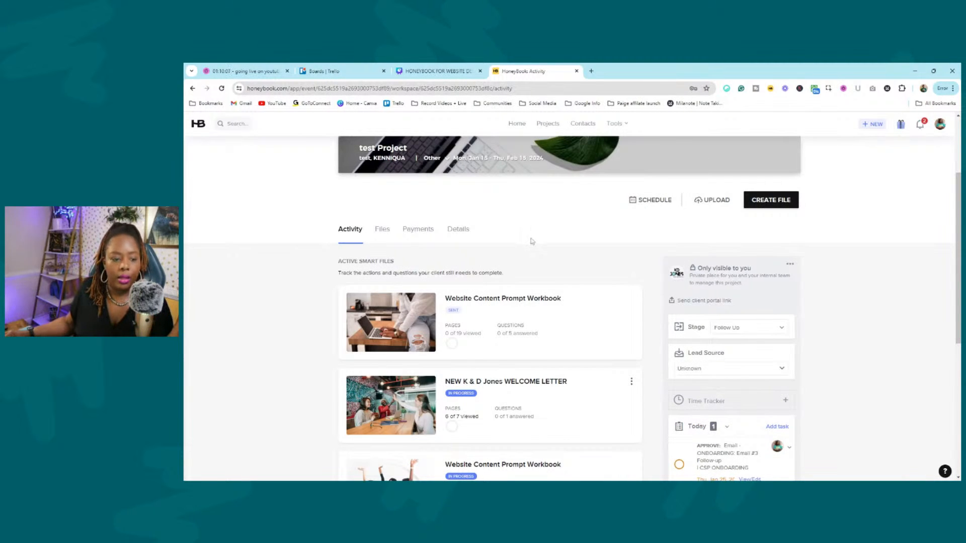
# View the test Project's Details, then scroll through its Activity feed.
pyautogui.scroll(3, 631, 225)
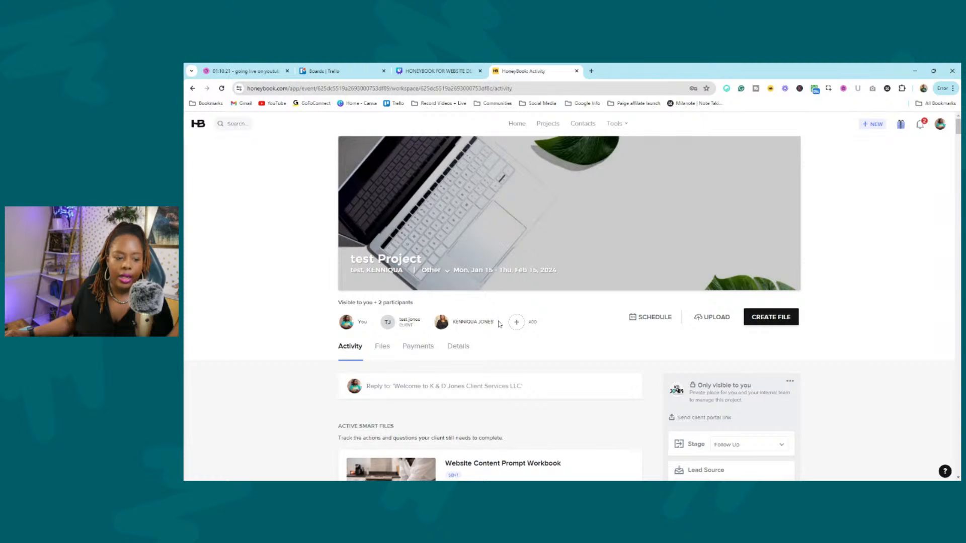
pyautogui.click(465, 348)
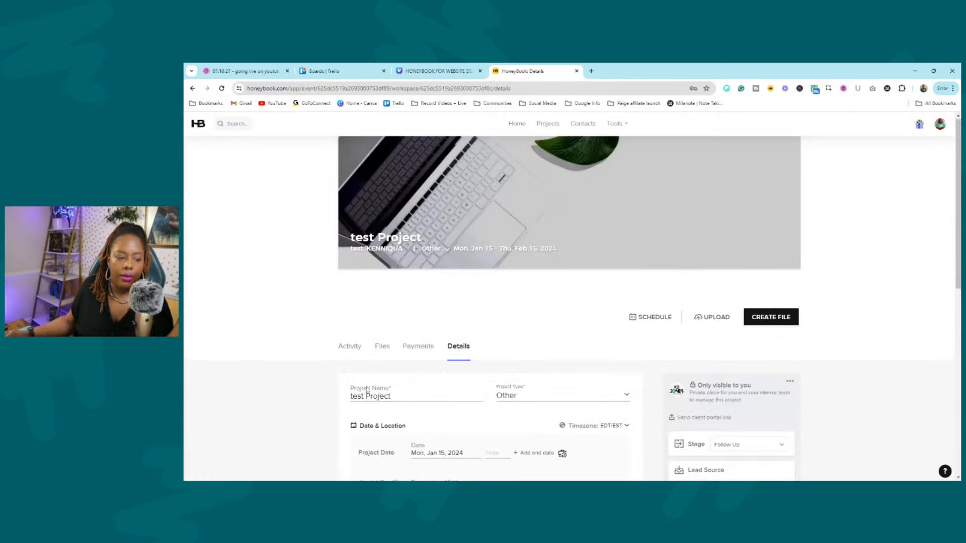
pyautogui.click(352, 351)
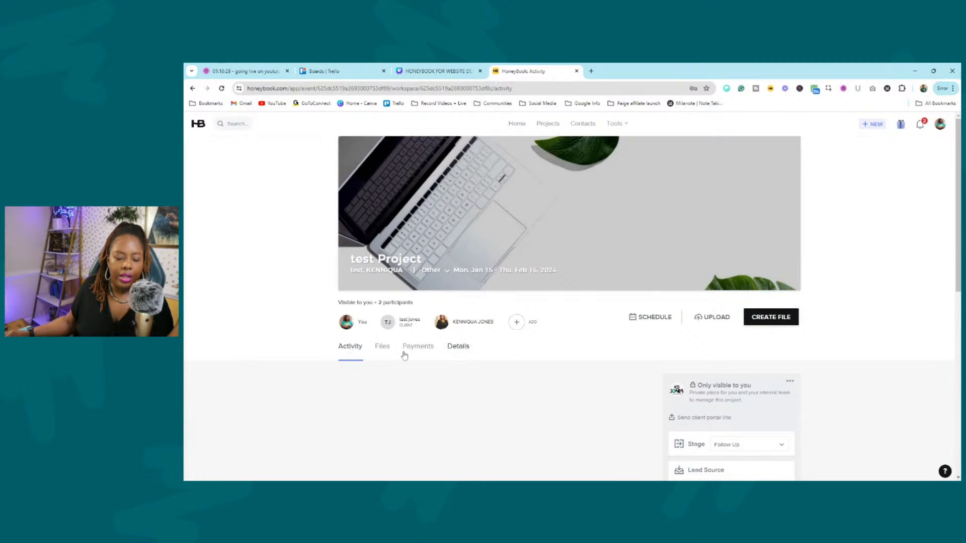
pyautogui.scroll(-6, 439, 303)
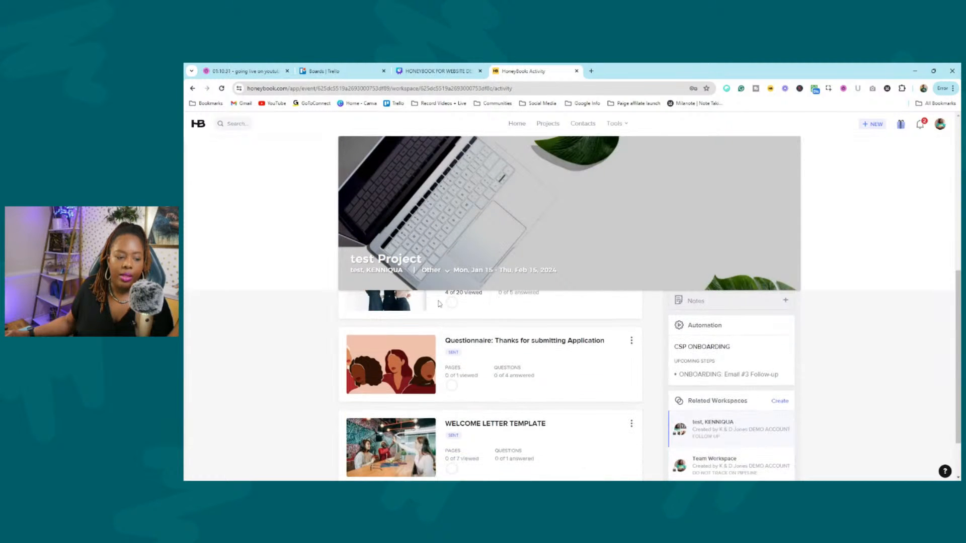
pyautogui.scroll(-5, 534, 282)
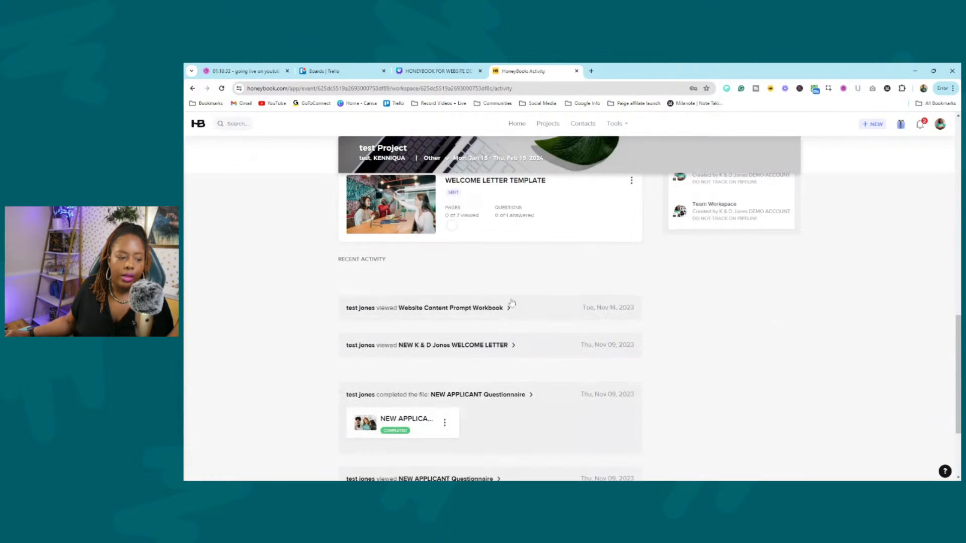
pyautogui.scroll(-3, 476, 245)
pyautogui.scroll(10, 483, 282)
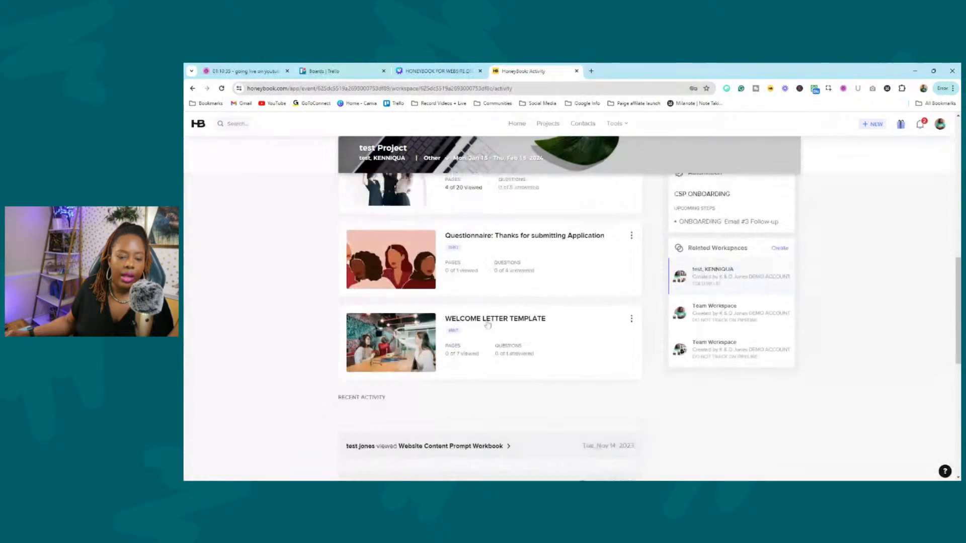
pyautogui.scroll(3, 493, 322)
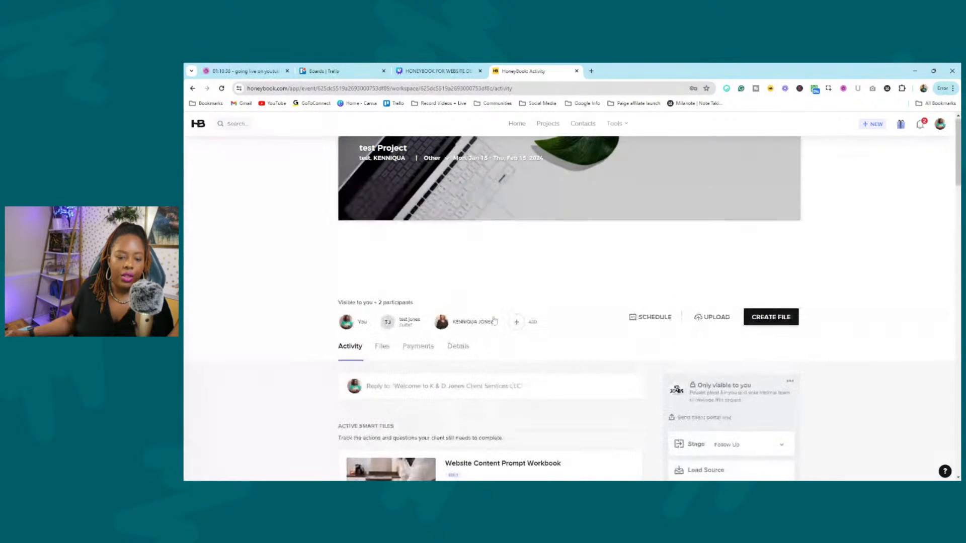
# Browse the project's Files, return to Activity, and start a reply to the last message.
pyautogui.click(386, 353)
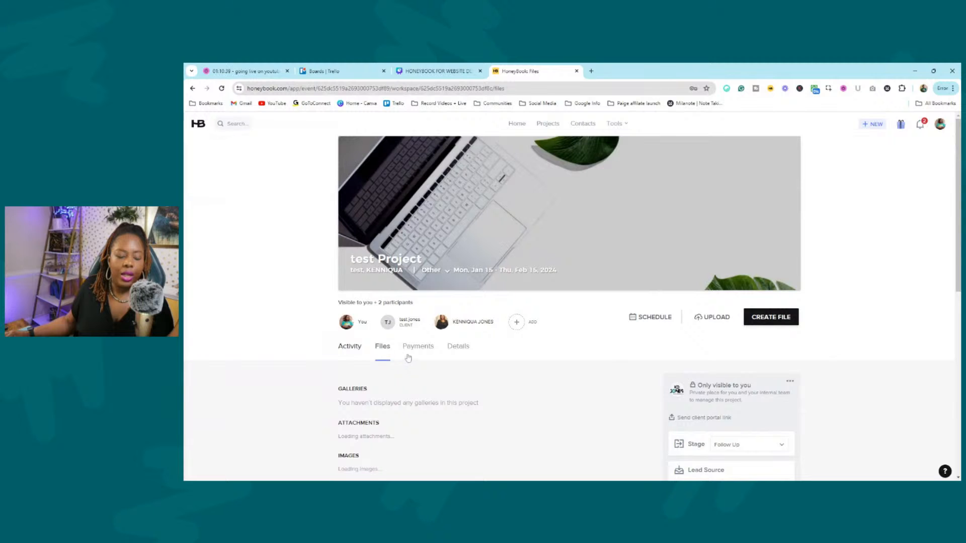
pyautogui.scroll(-3, 358, 375)
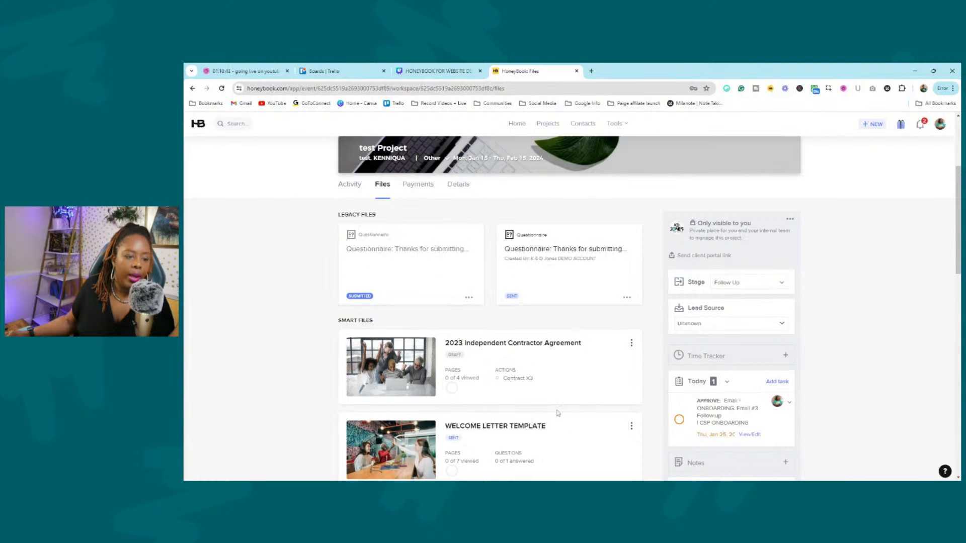
pyautogui.scroll(-2, 474, 312)
pyautogui.scroll(-1, 473, 311)
pyautogui.scroll(5, 352, 348)
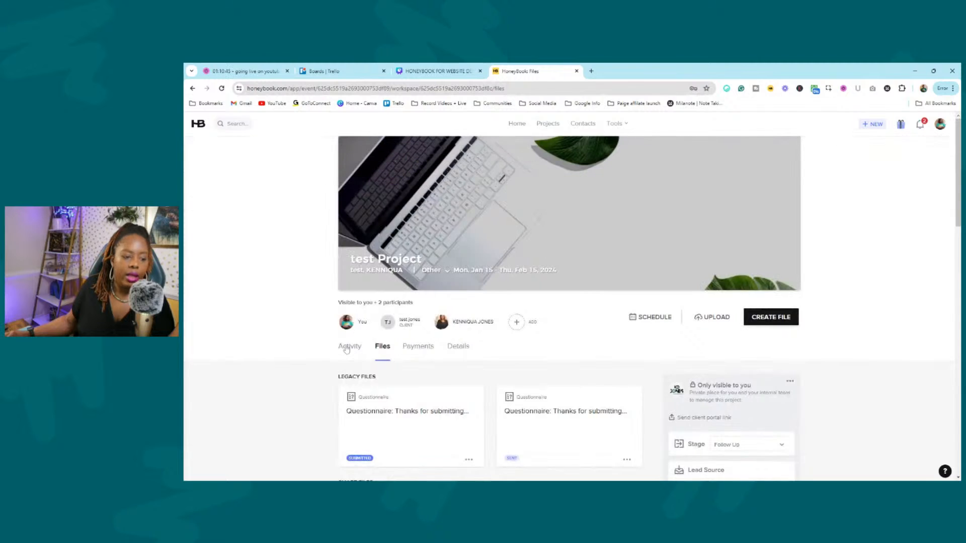
pyautogui.click(347, 349)
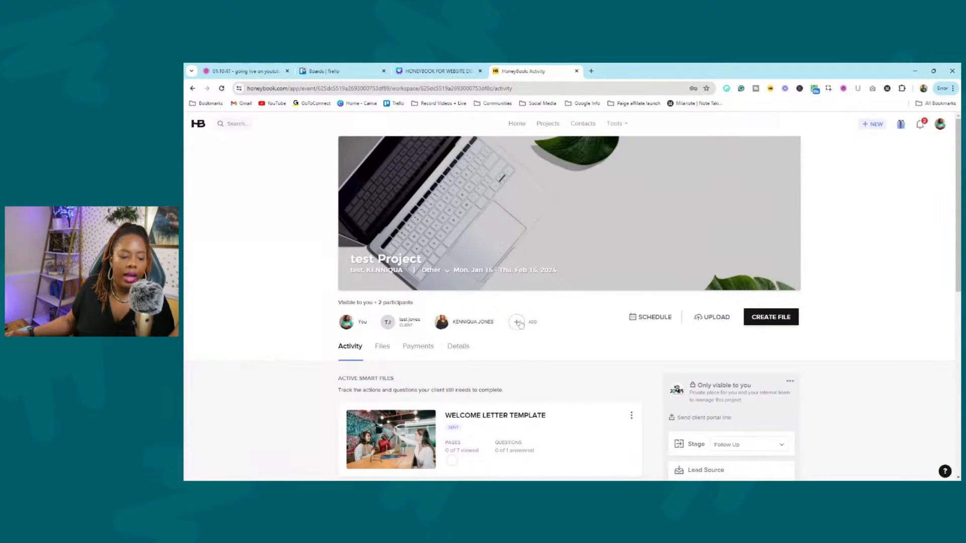
pyautogui.scroll(-3, 515, 328)
pyautogui.scroll(3, 440, 347)
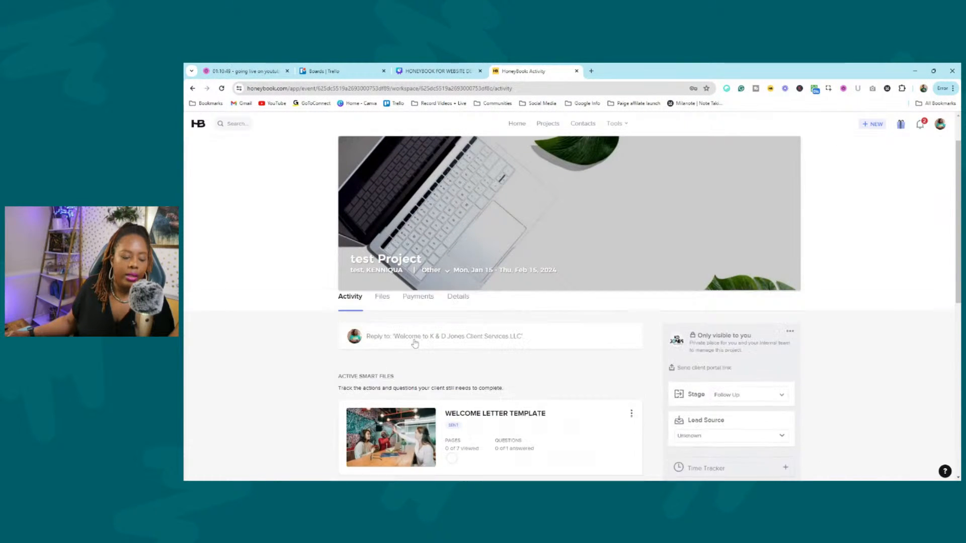
pyautogui.click(440, 347)
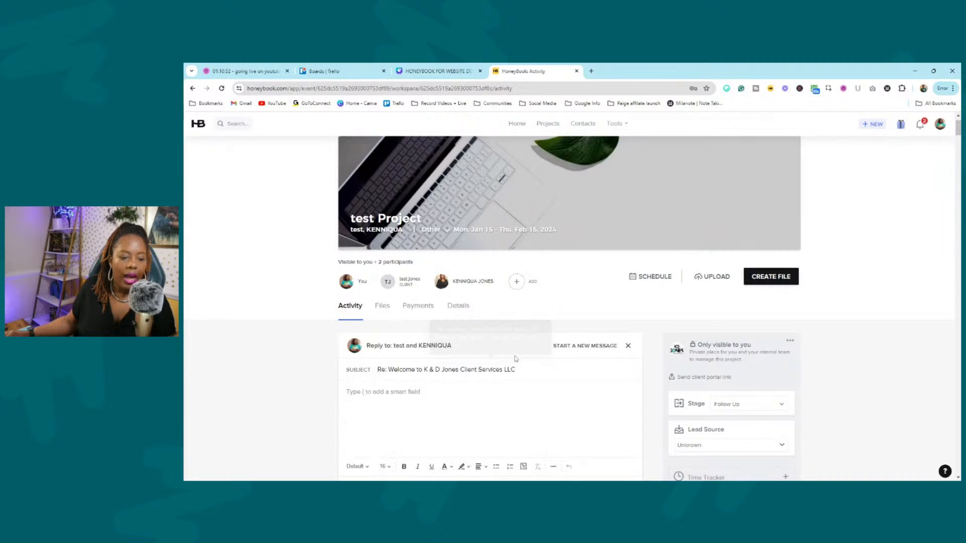
# Start a new message in the project's Activity composer and add the email signature.
pyautogui.click(586, 346)
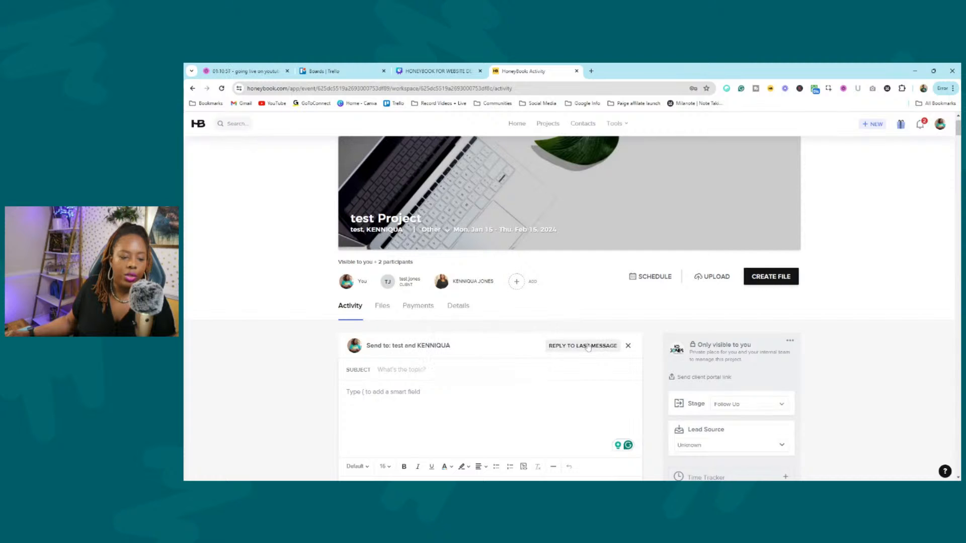
pyautogui.click(384, 370)
pyautogui.scroll(-4, 392, 389)
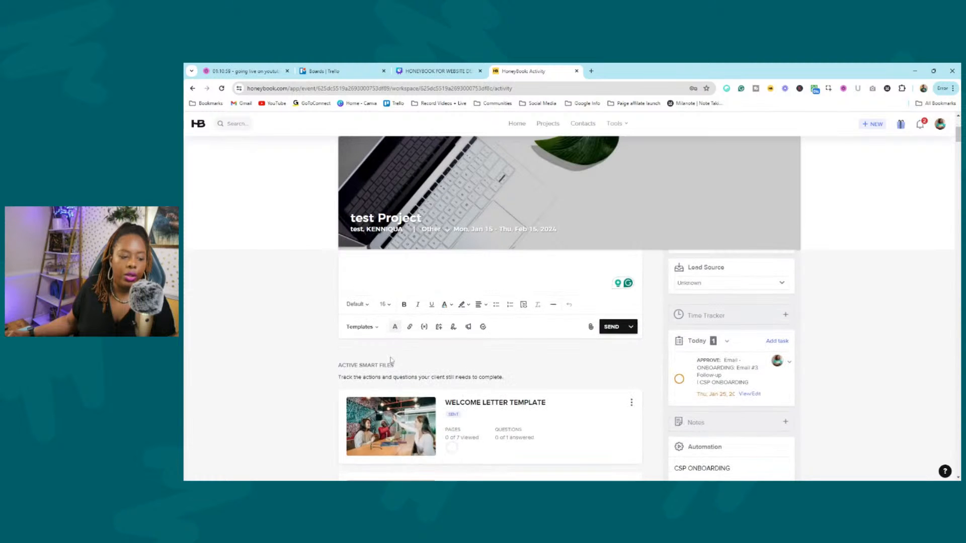
pyautogui.scroll(2, 390, 362)
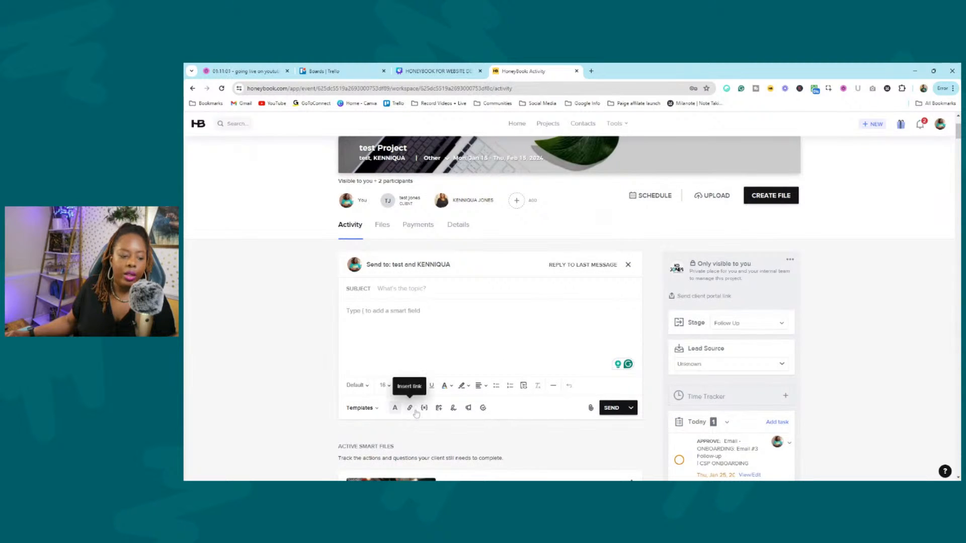
pyautogui.click(453, 407)
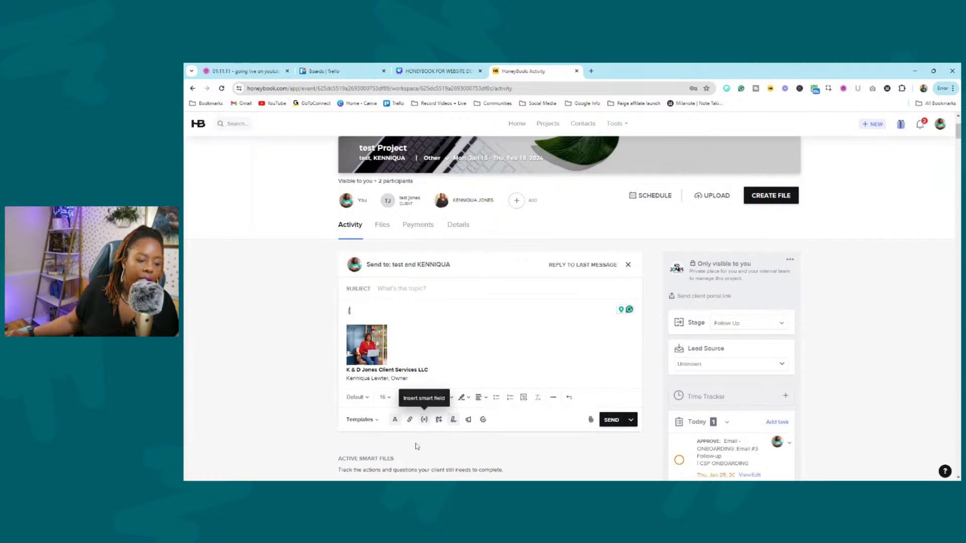
# Browse the Insert smart field and email Templates lists, closing both without choosing.
pyautogui.click(424, 419)
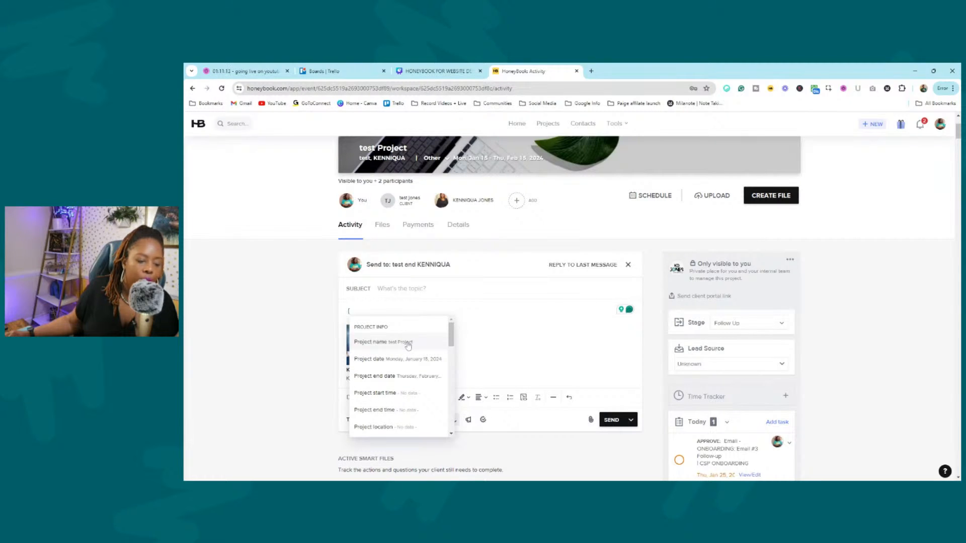
pyautogui.click(517, 336)
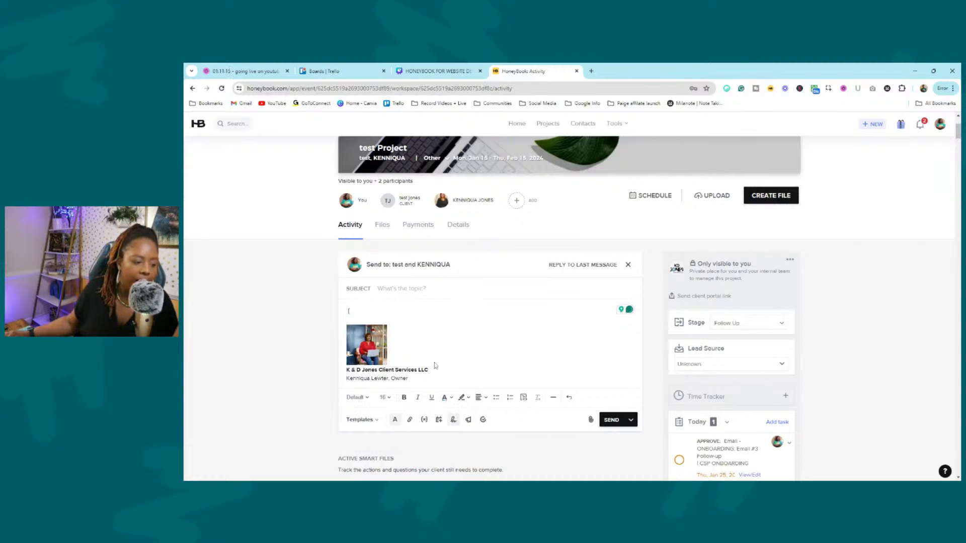
pyautogui.click(370, 419)
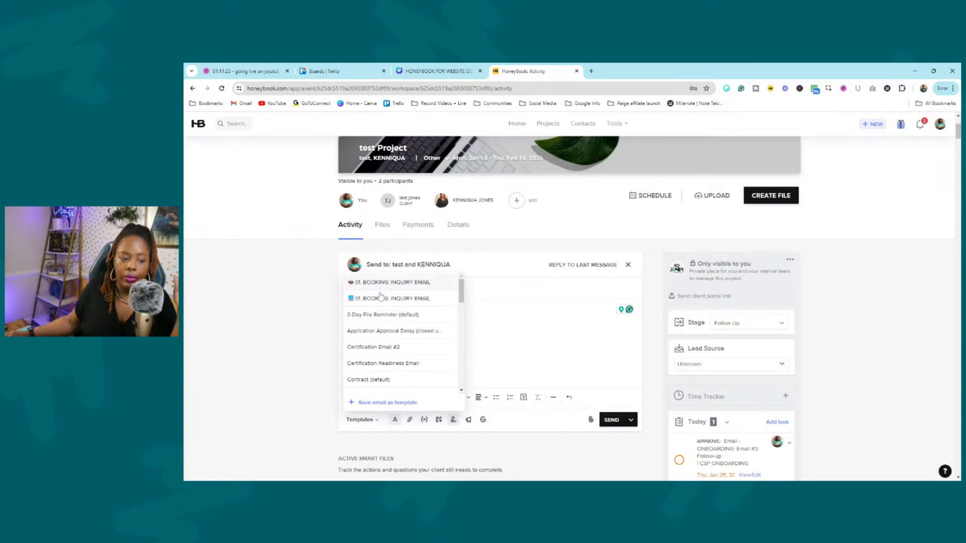
pyautogui.scroll(-6, 389, 314)
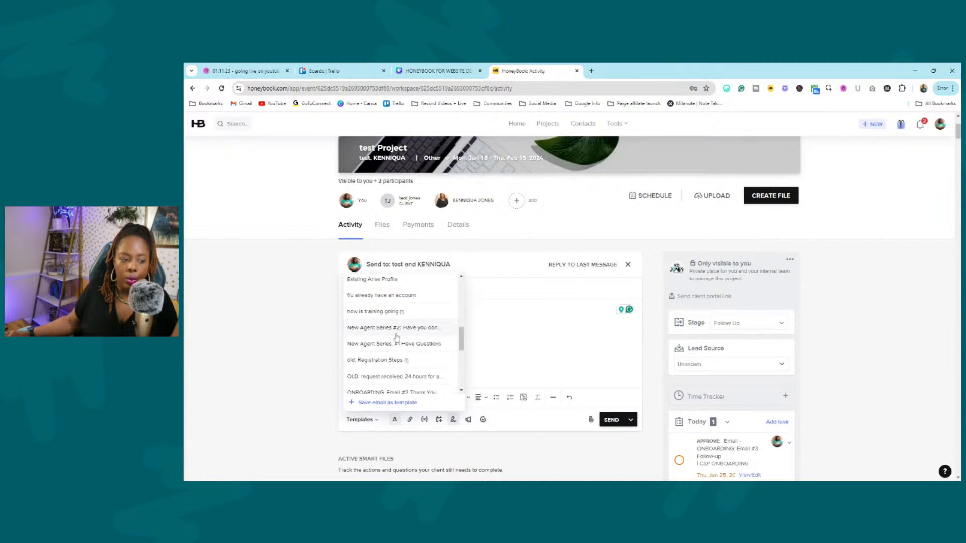
pyautogui.scroll(6, 403, 332)
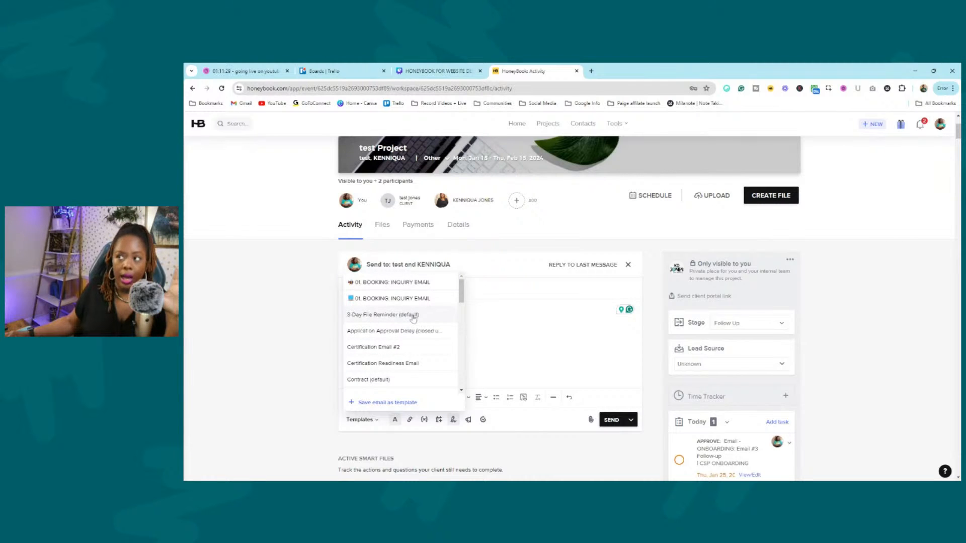
pyautogui.scroll(-3, 405, 312)
pyautogui.scroll(3, 400, 304)
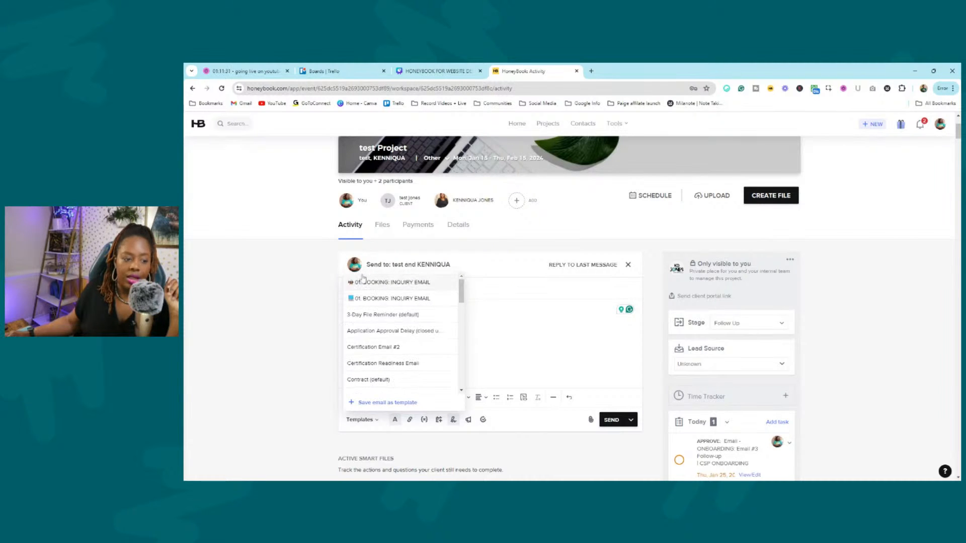
pyautogui.click(397, 299)
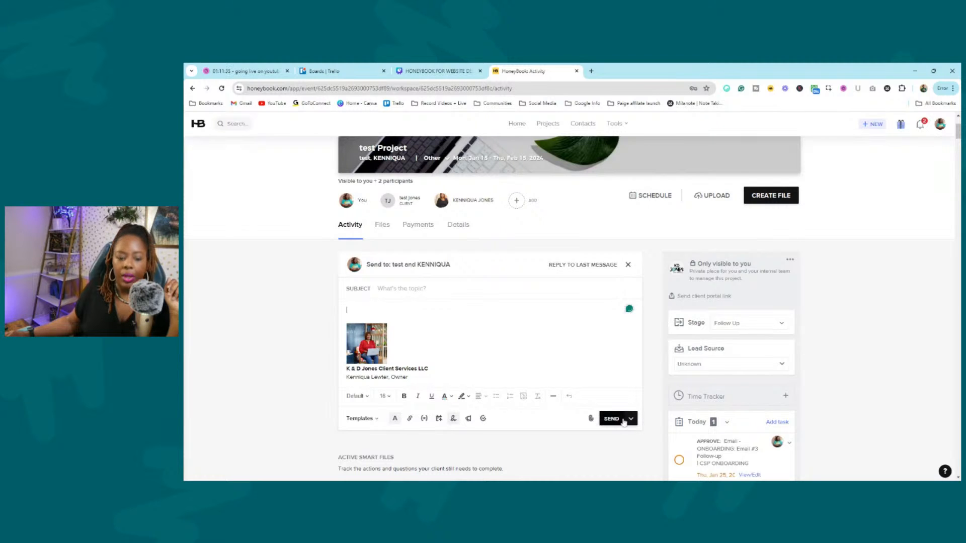
# Check the schedule-send option on Send, dismiss it, and open the client portal link window.
pyautogui.click(631, 419)
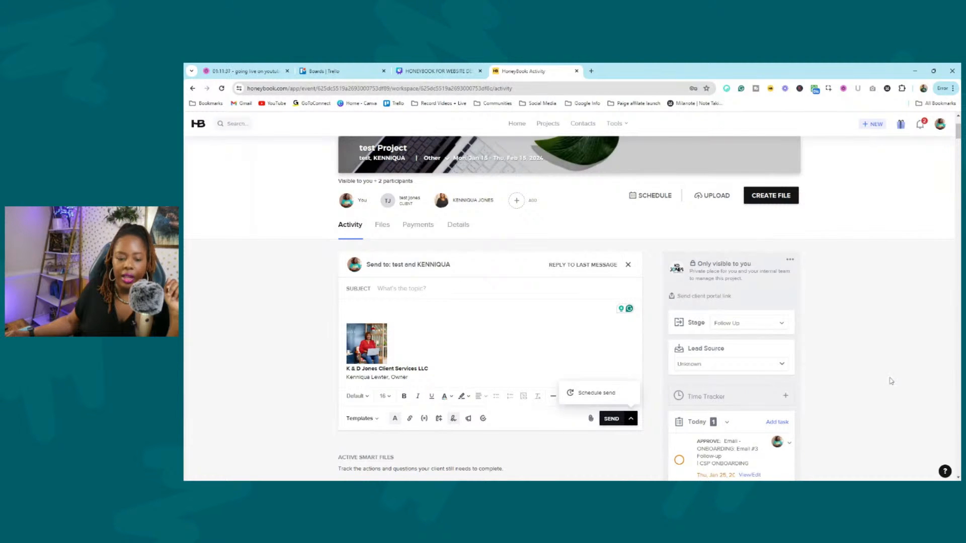
pyautogui.click(917, 361)
pyautogui.scroll(-4, 913, 340)
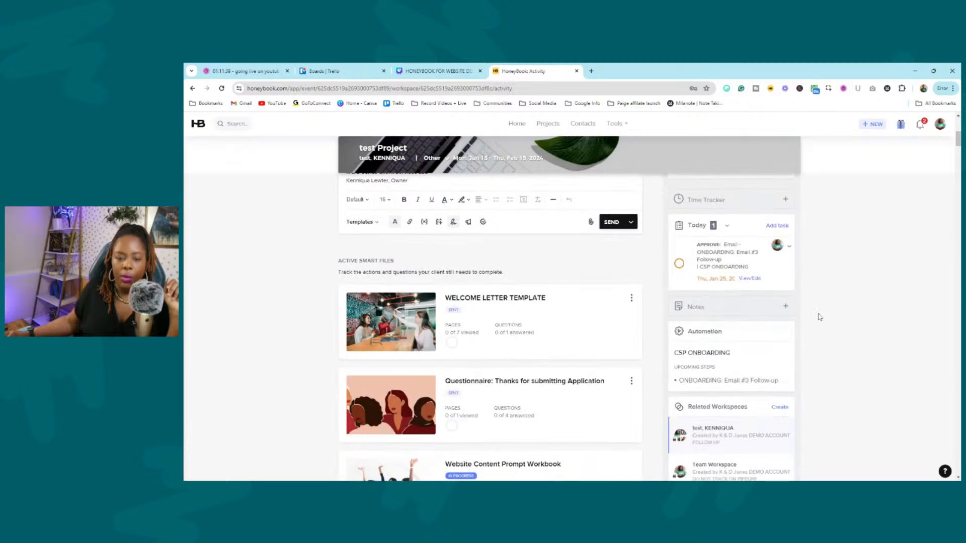
pyautogui.scroll(3, 729, 304)
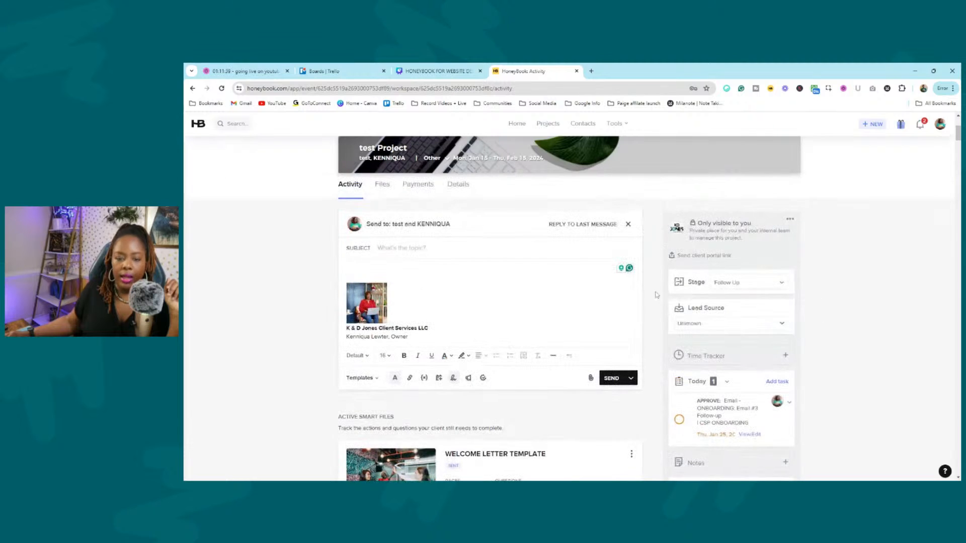
pyautogui.click(706, 256)
# Copy the client portal link, check the Stage and Lead Source lists unchanged, then open CSP ONBOARDING.
pyautogui.click(641, 273)
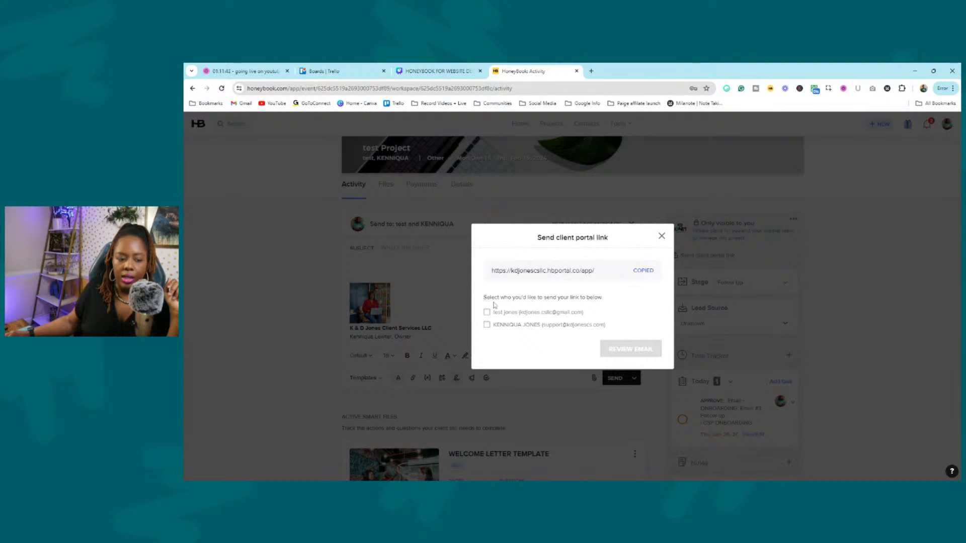
pyautogui.click(661, 237)
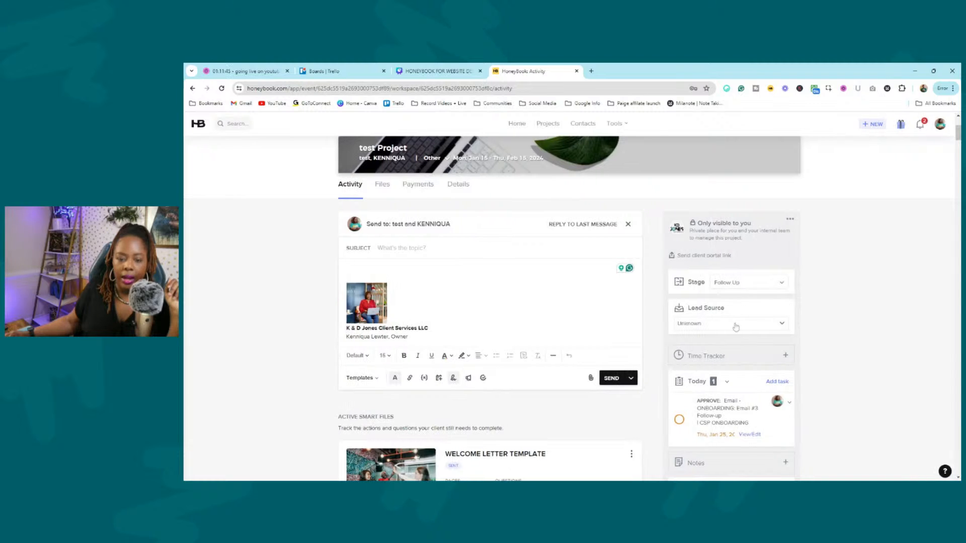
pyautogui.click(739, 283)
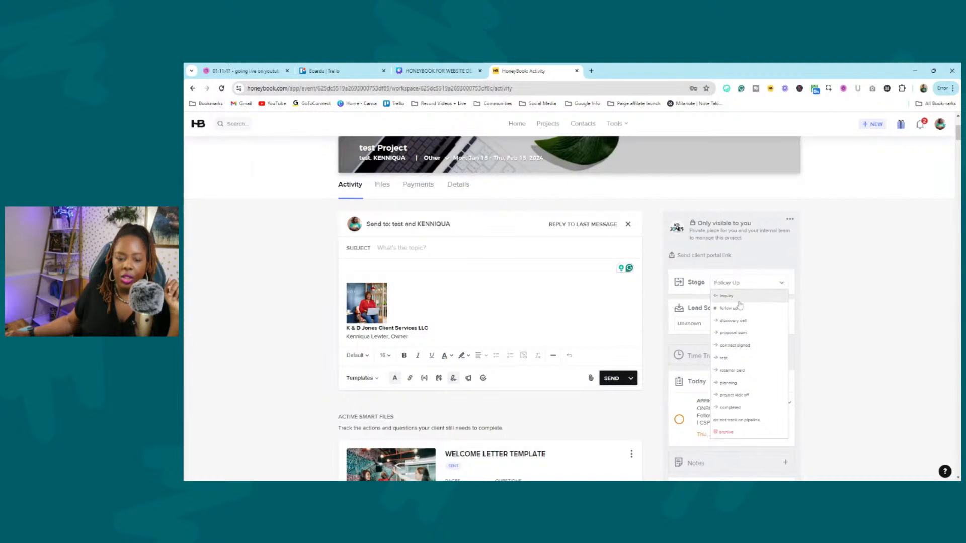
pyautogui.click(844, 334)
pyautogui.click(746, 328)
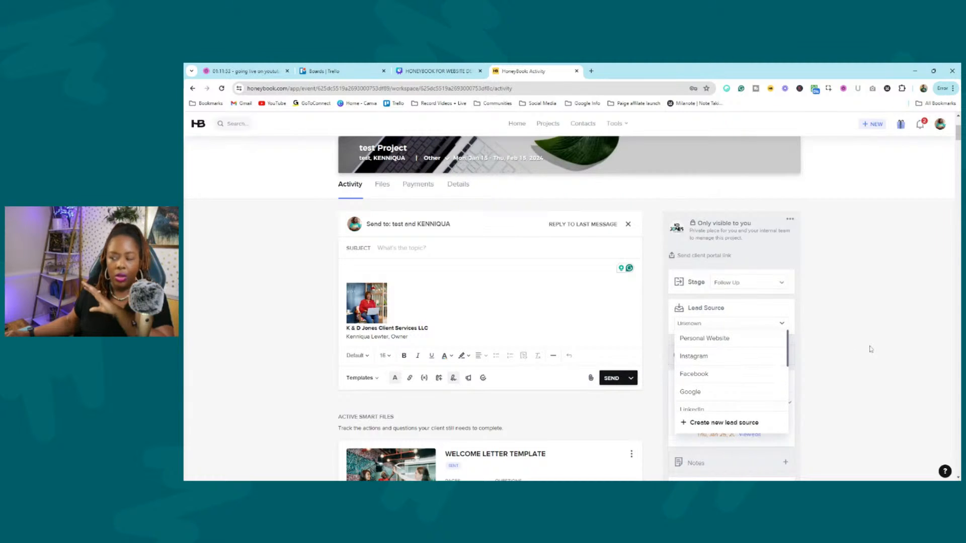
pyautogui.click(908, 346)
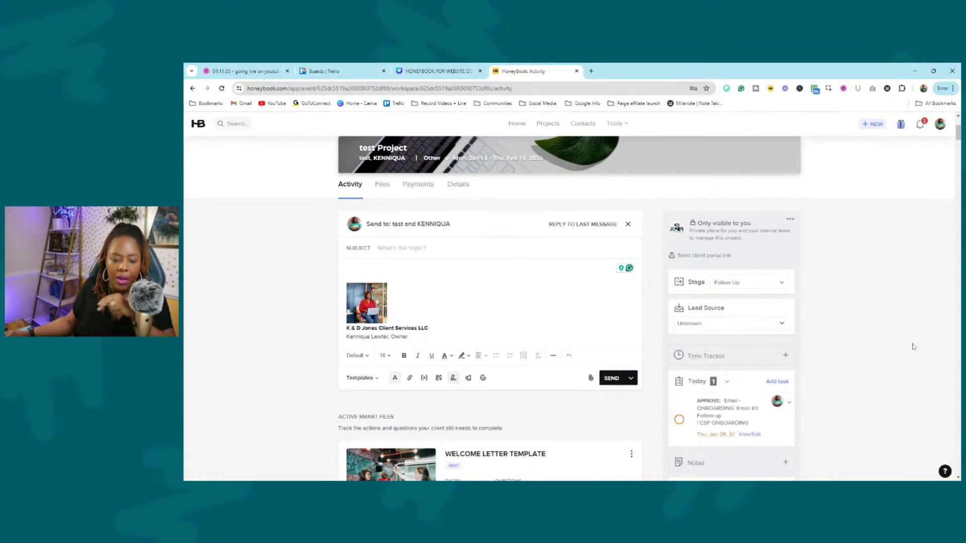
pyautogui.scroll(-5, 862, 300)
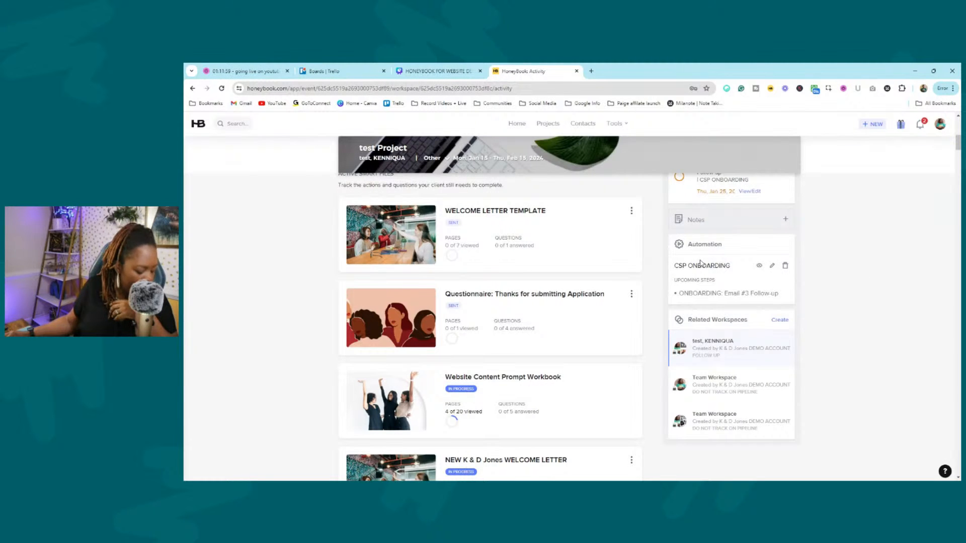
pyautogui.click(759, 267)
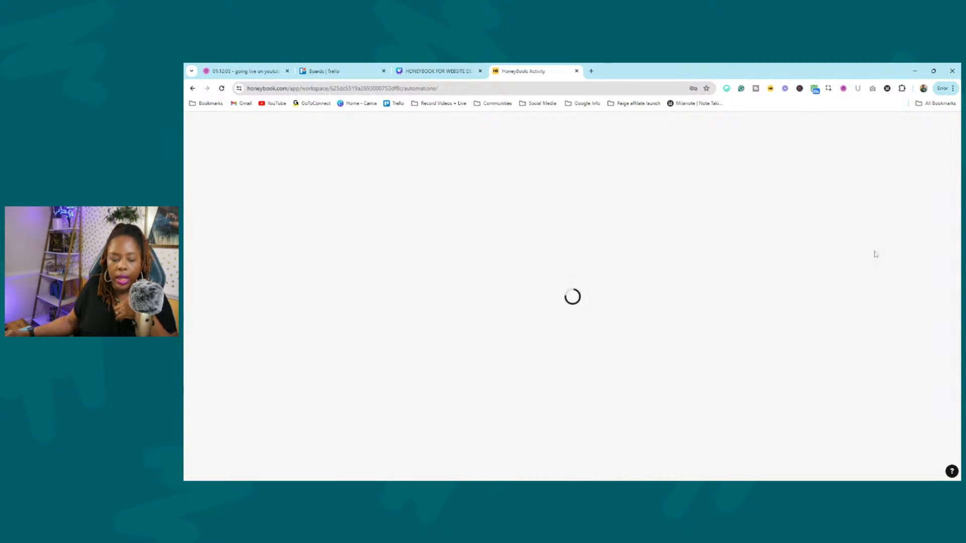
# Scroll through the CSP ONBOARDING workflow steps, then close the workflow view.
pyautogui.scroll(-10, 654, 277)
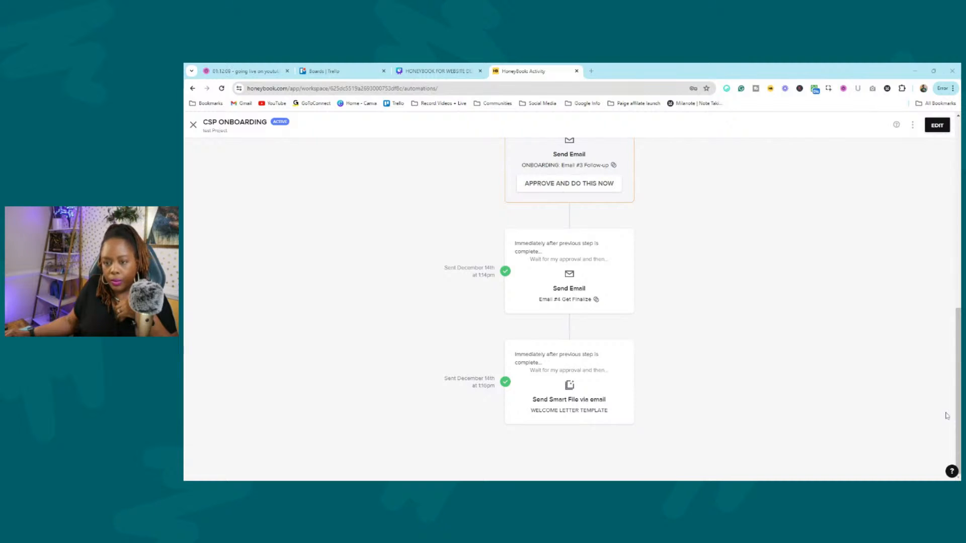
pyautogui.click(195, 125)
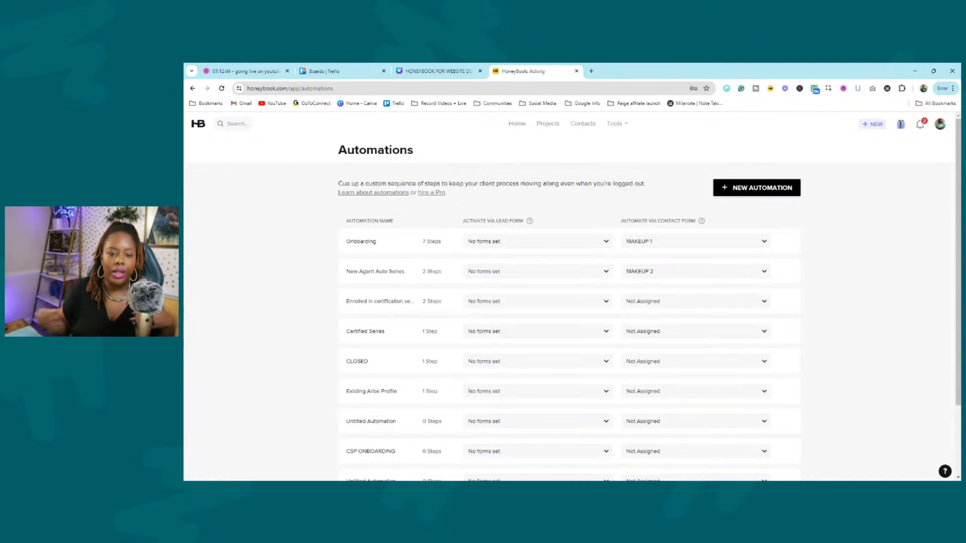
# Start a new automation and rename its 'Untitled Automation' title to TEST 2.
pyautogui.click(746, 188)
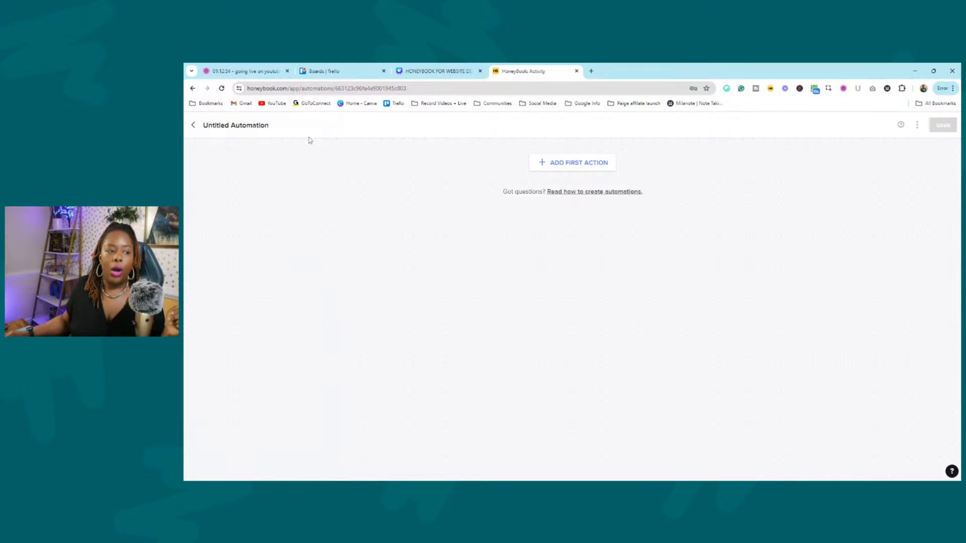
pyautogui.click(261, 125)
pyautogui.tripleClick(257, 131)
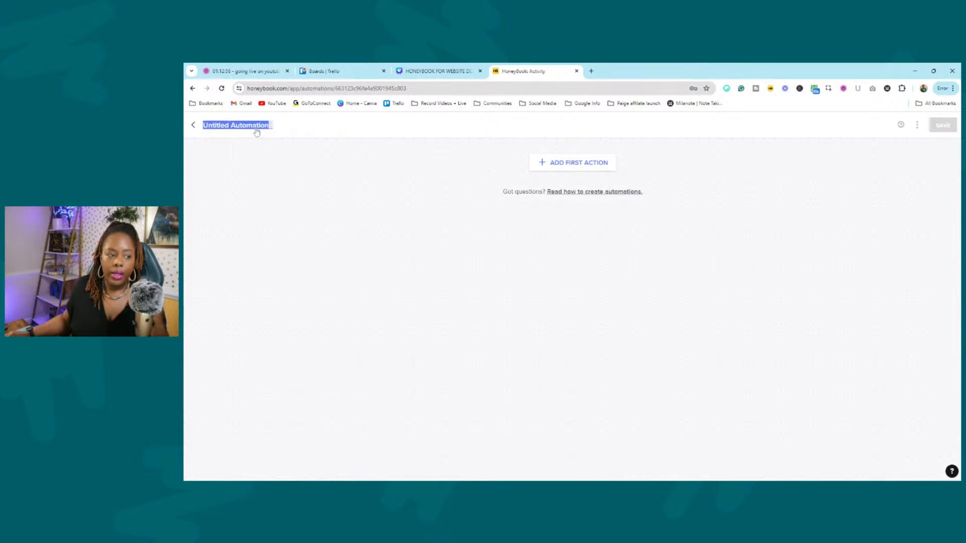
pyautogui.write('TEST 2')
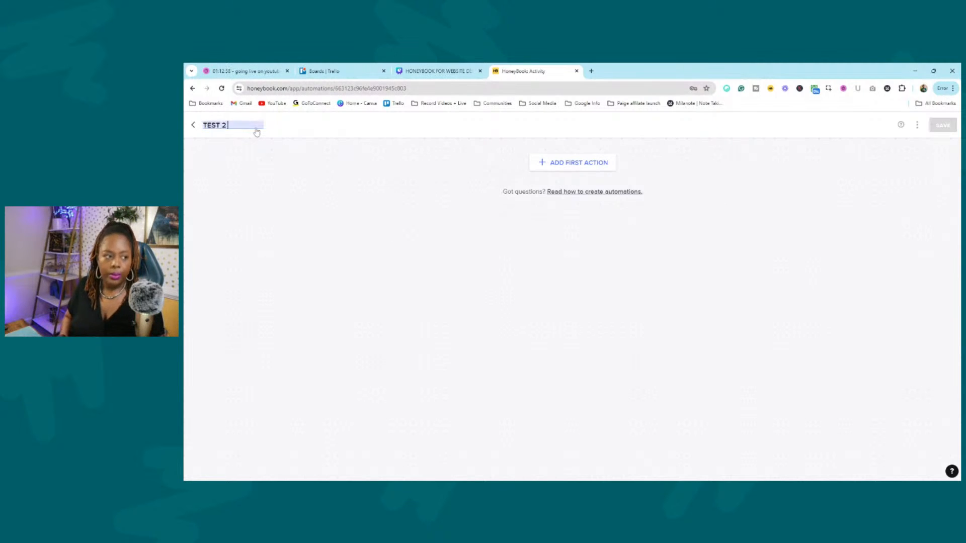
pyautogui.click(597, 263)
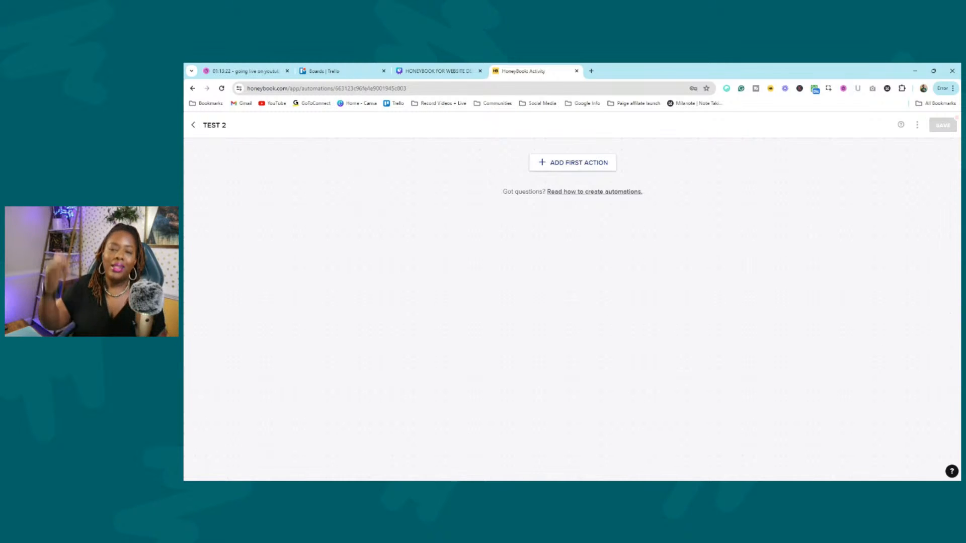
# Add Send Smart File via email as TEST 2's first action.
pyautogui.click(587, 165)
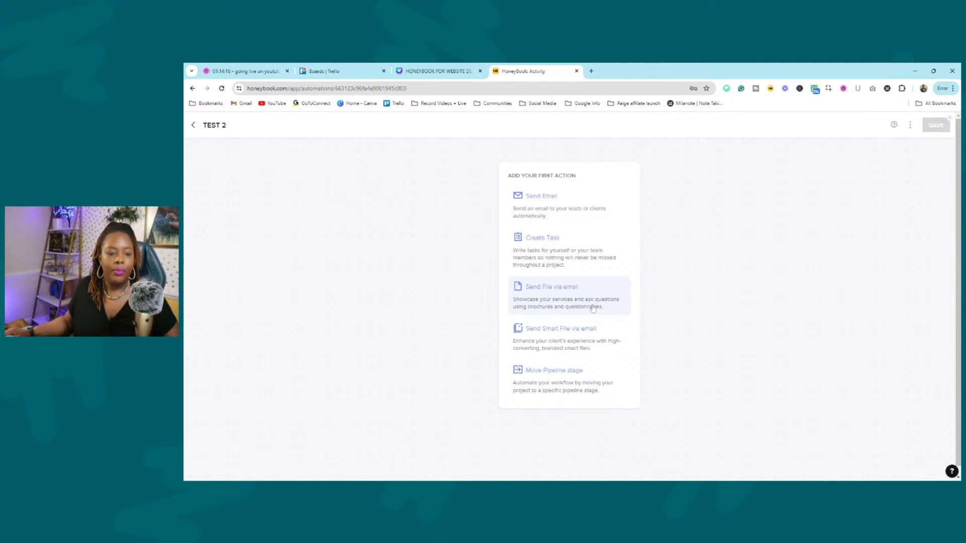
pyautogui.click(582, 354)
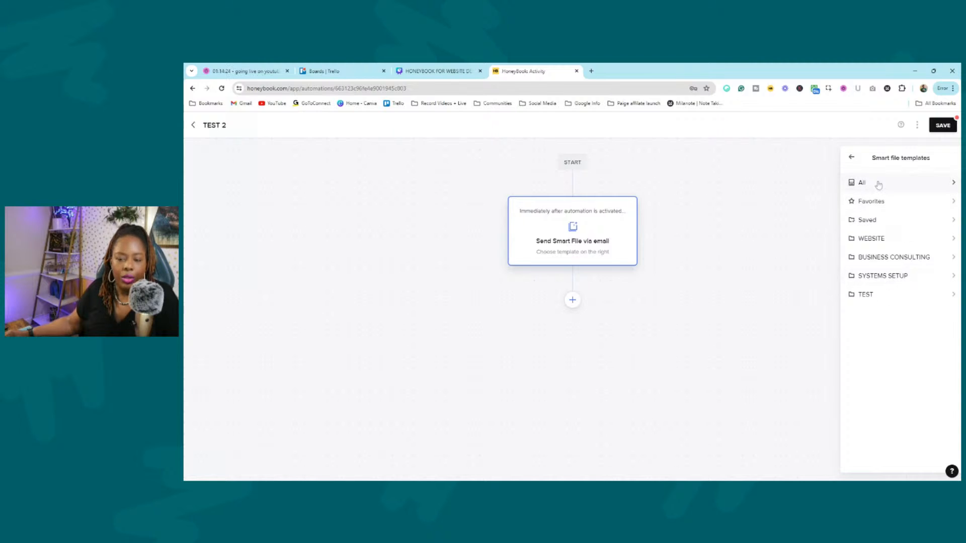
pyautogui.click(926, 202)
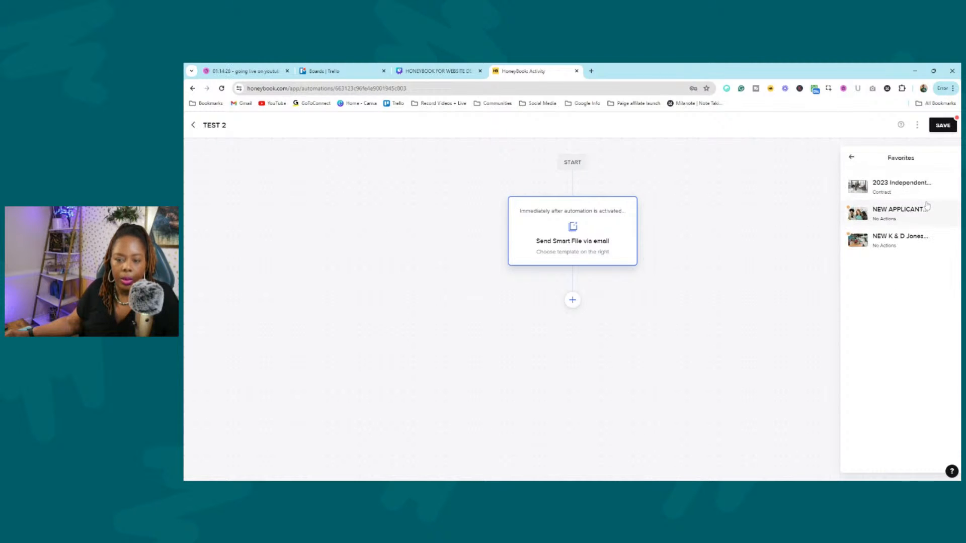
pyautogui.click(897, 243)
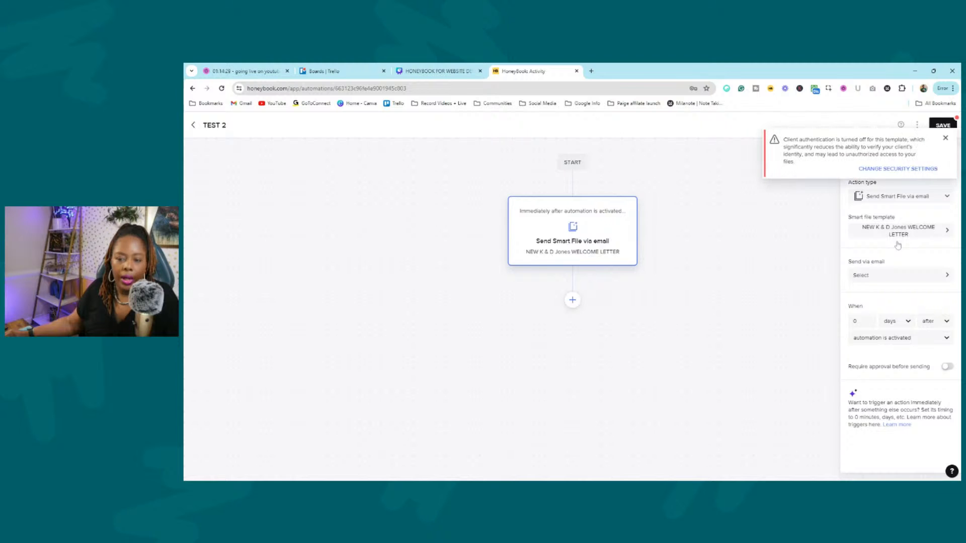
pyautogui.click(945, 139)
# Set the email template for sending the file to 01. BOOKING: INQUIRY EMAIL.
pyautogui.click(861, 273)
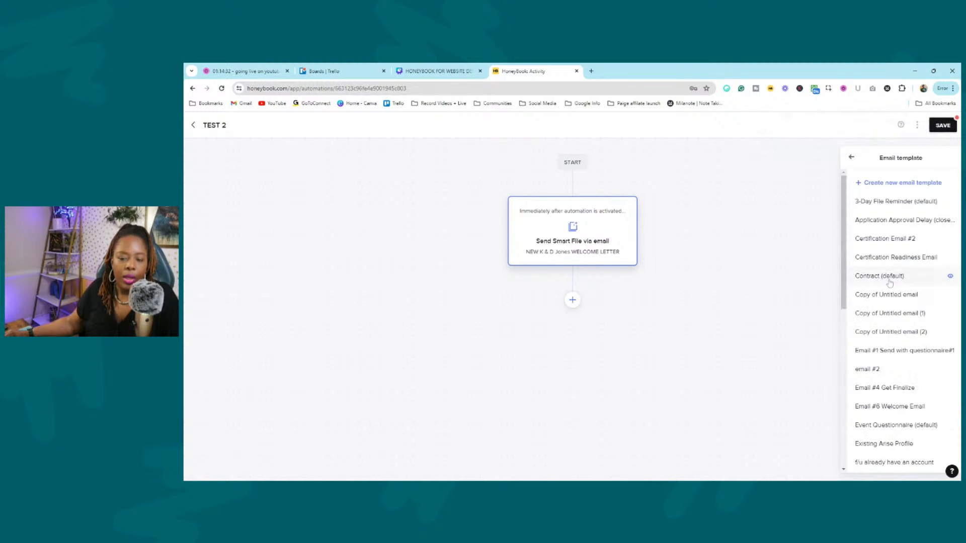
pyautogui.click(853, 158)
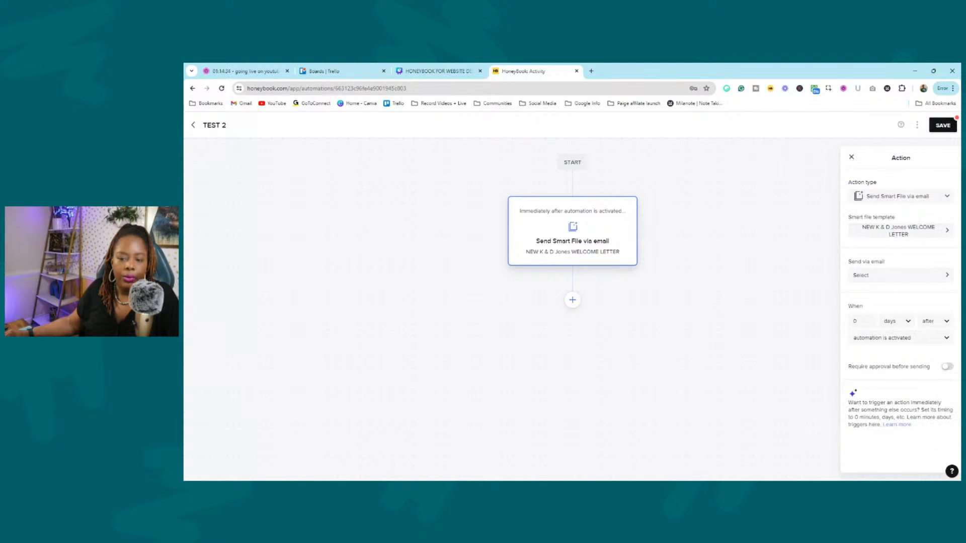
pyautogui.moveTo(848, 261); pyautogui.dragTo(885, 262)
pyautogui.click(911, 273)
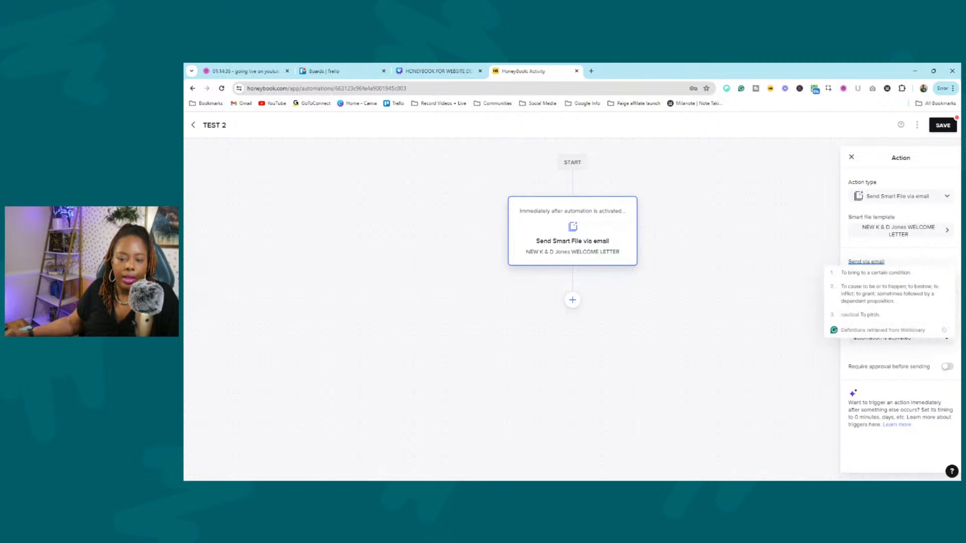
pyautogui.click(939, 279)
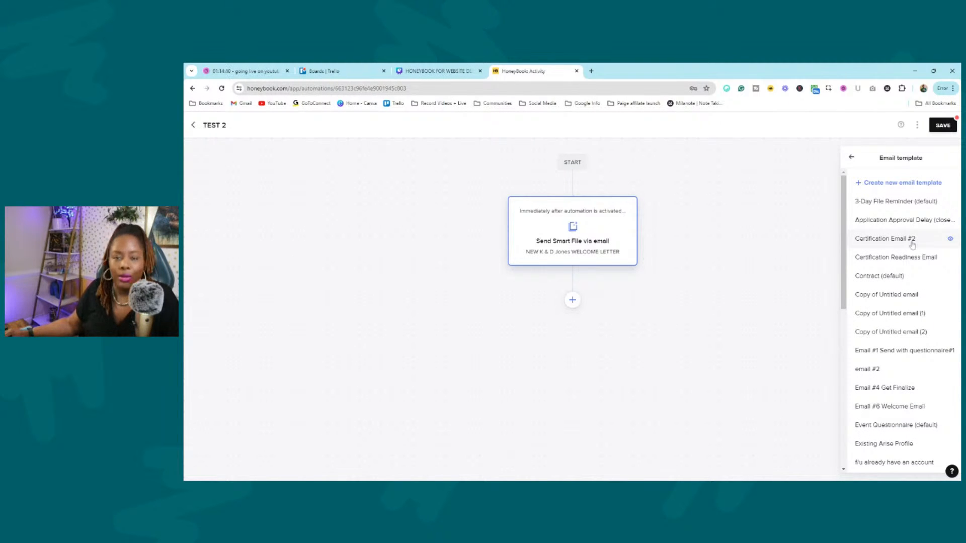
pyautogui.scroll(-2, 923, 248)
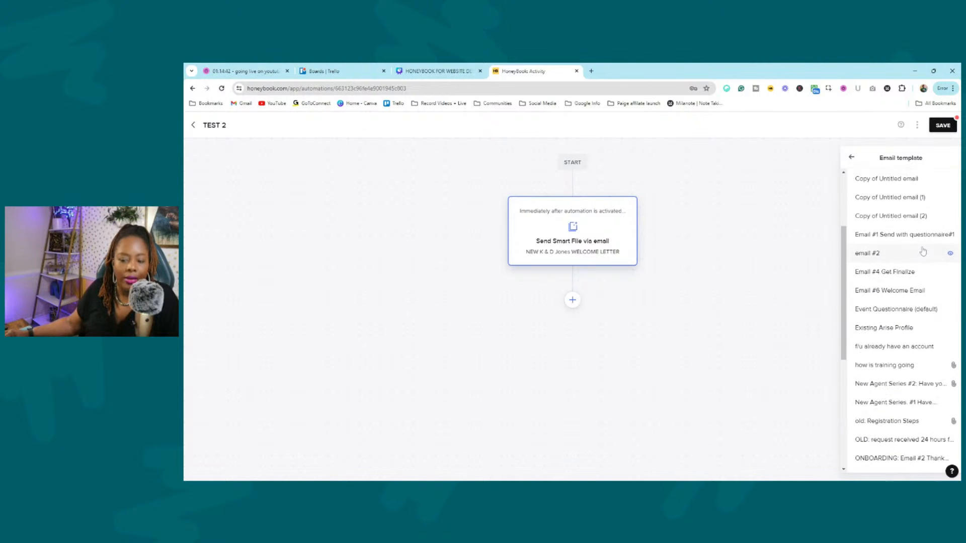
pyautogui.scroll(2, 922, 252)
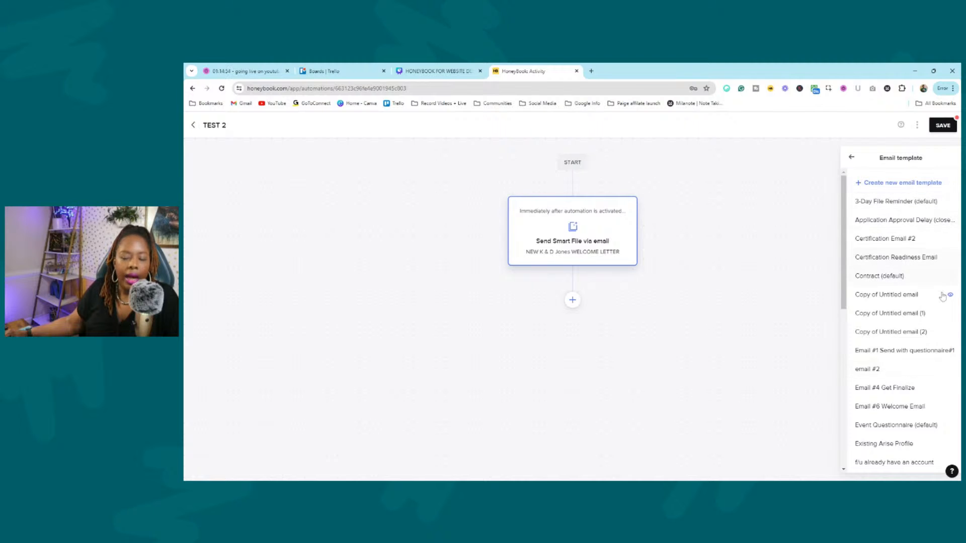
pyautogui.scroll(-10, 936, 297)
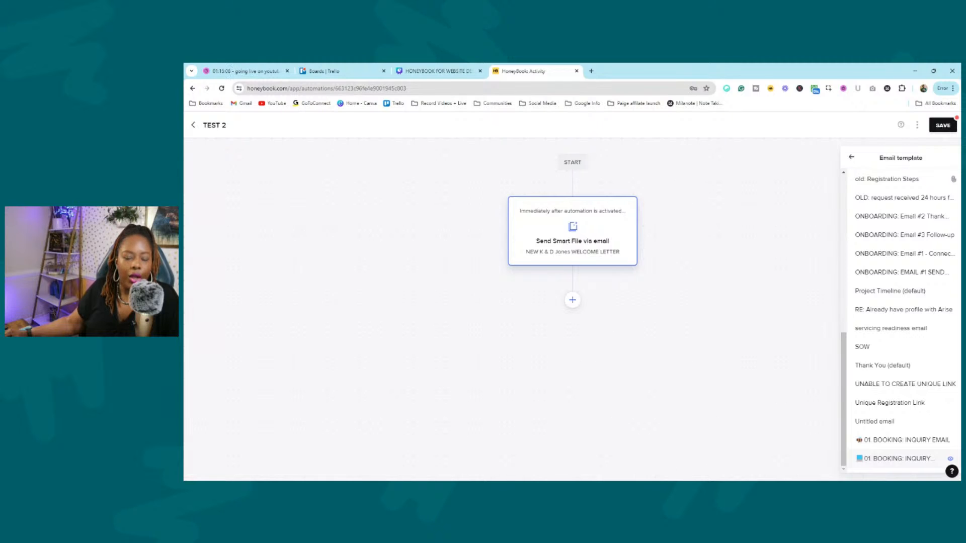
pyautogui.click(900, 460)
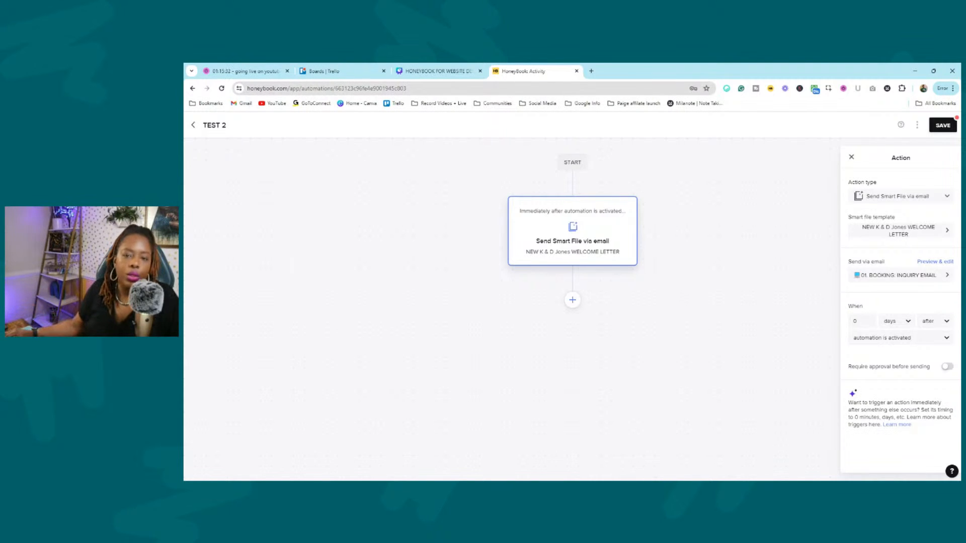
# Change the step's trigger to fire 0 days after a smart file is completed.
pyautogui.click(934, 343)
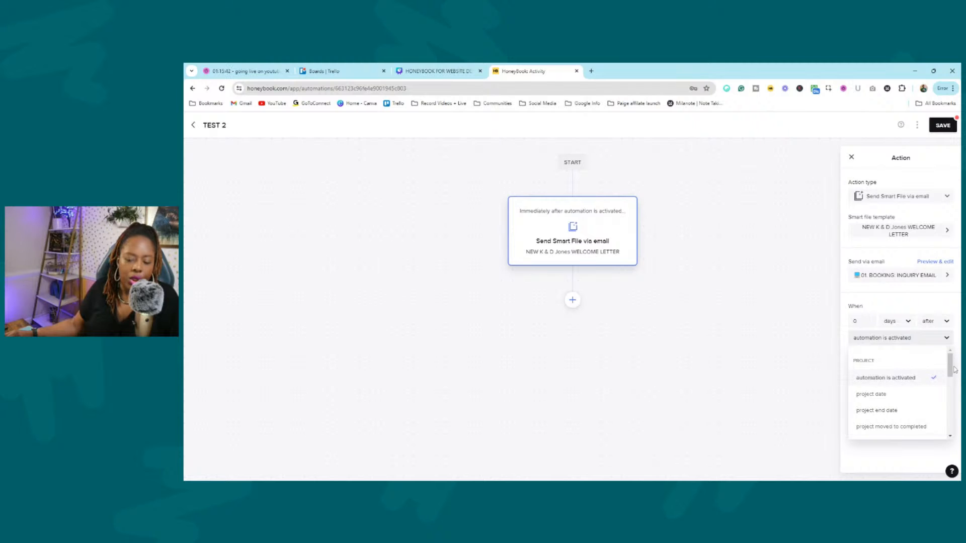
pyautogui.moveTo(950, 365); pyautogui.dragTo(950, 374)
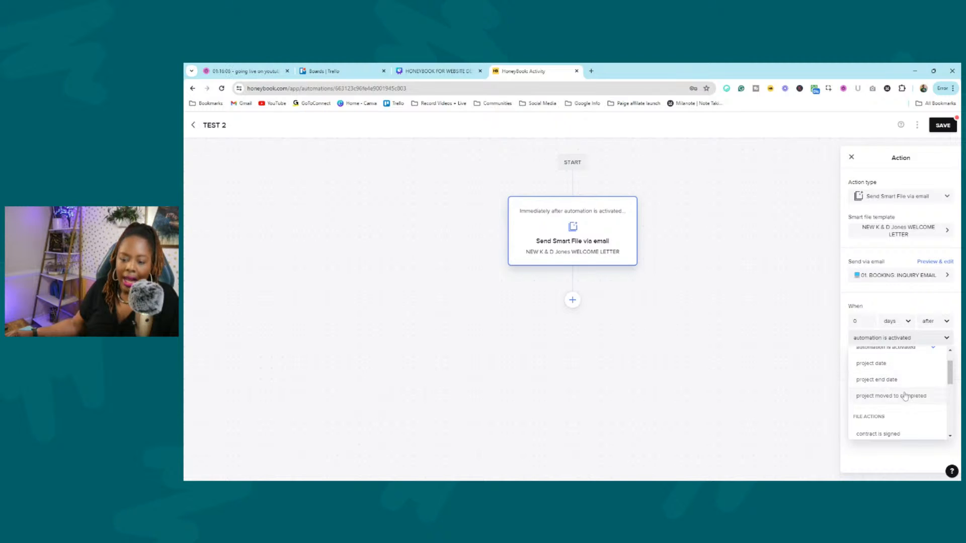
pyautogui.moveTo(951, 372); pyautogui.dragTo(951, 387)
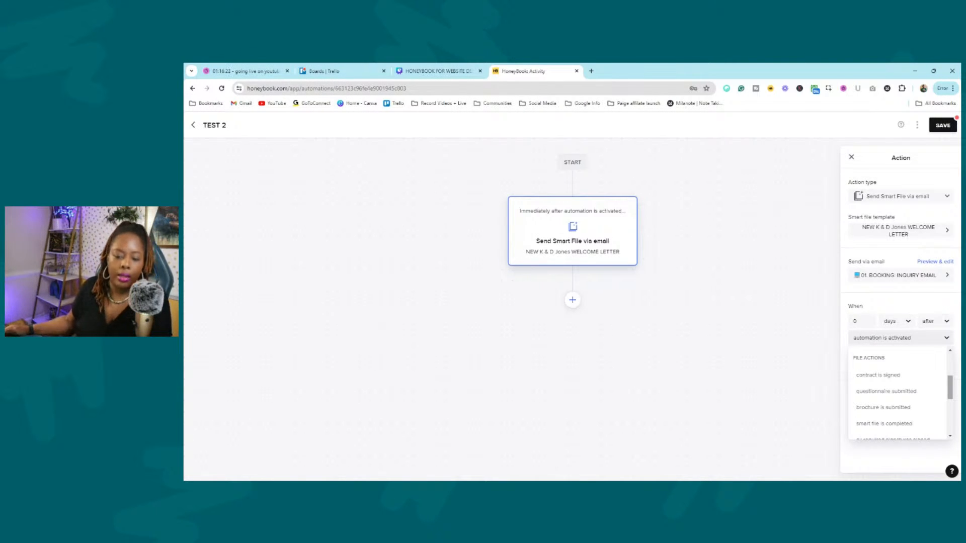
pyautogui.click(896, 426)
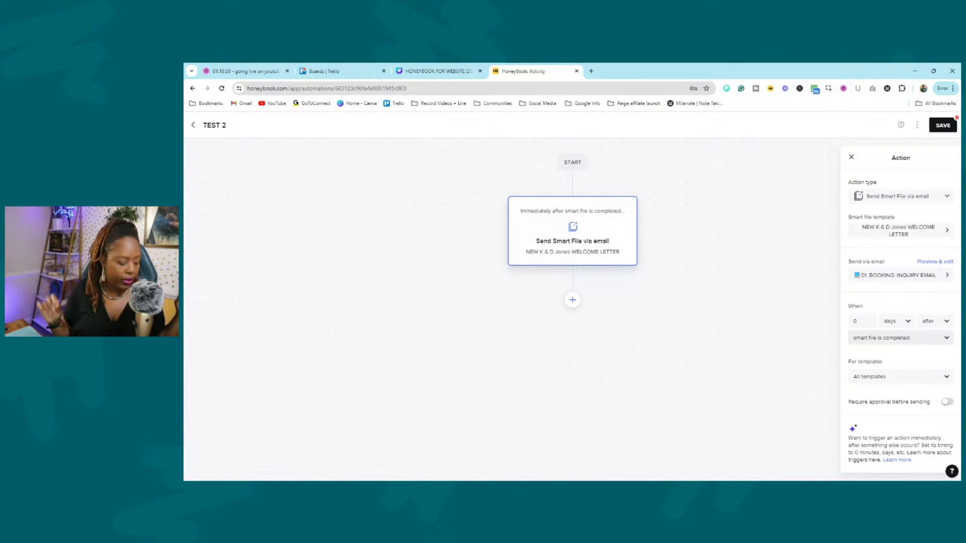
pyautogui.moveTo(887, 365); pyautogui.dragTo(846, 361)
# Uncheck All templates and select only 2023 Independent Contractor Agreement for the trigger.
pyautogui.click(888, 361)
pyautogui.click(912, 360)
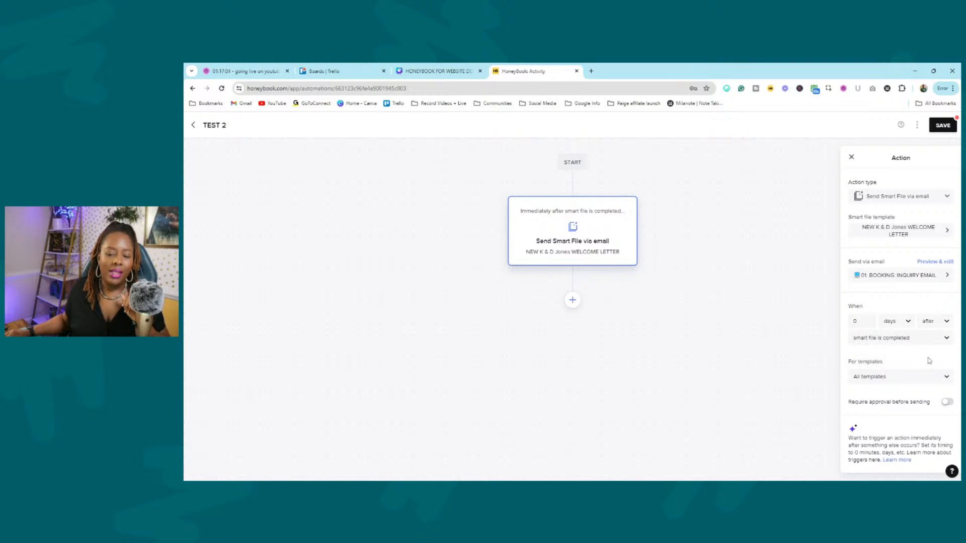
pyautogui.click(929, 381)
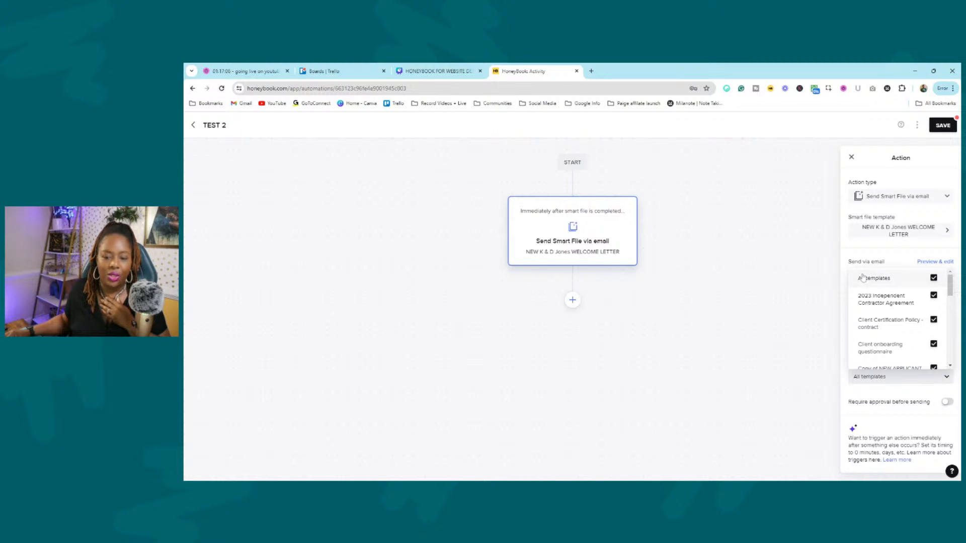
pyautogui.click(933, 278)
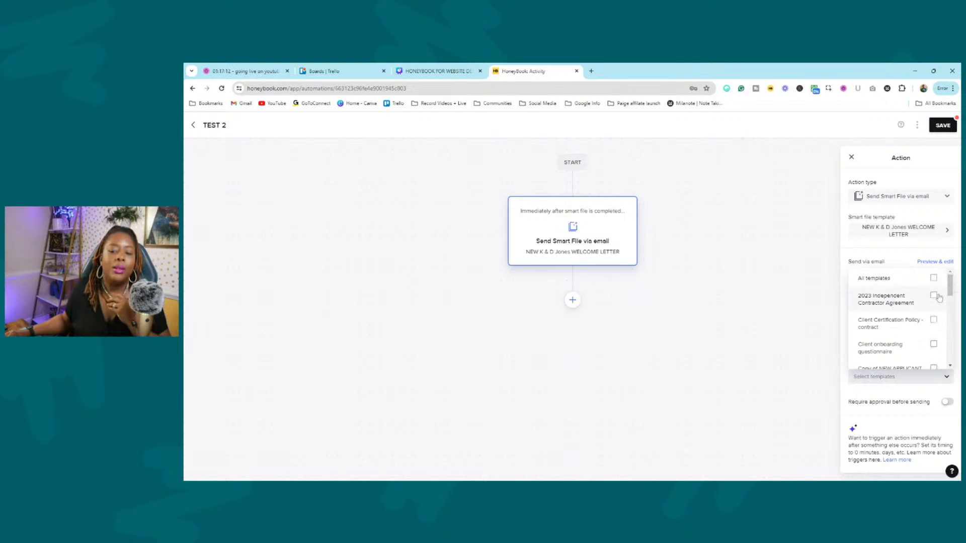
pyautogui.click(934, 296)
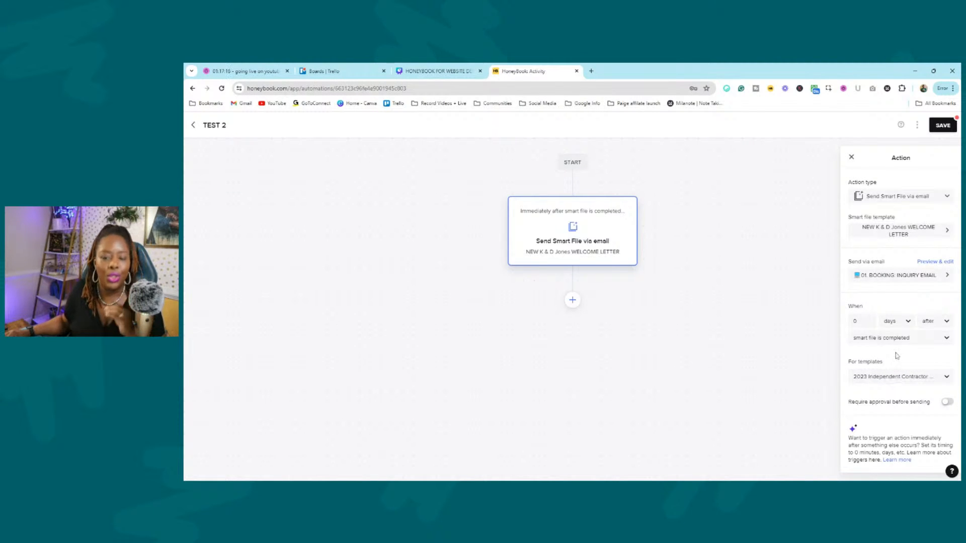
# Review the other trigger options in the dropdown without changing the selection.
pyautogui.click(945, 338)
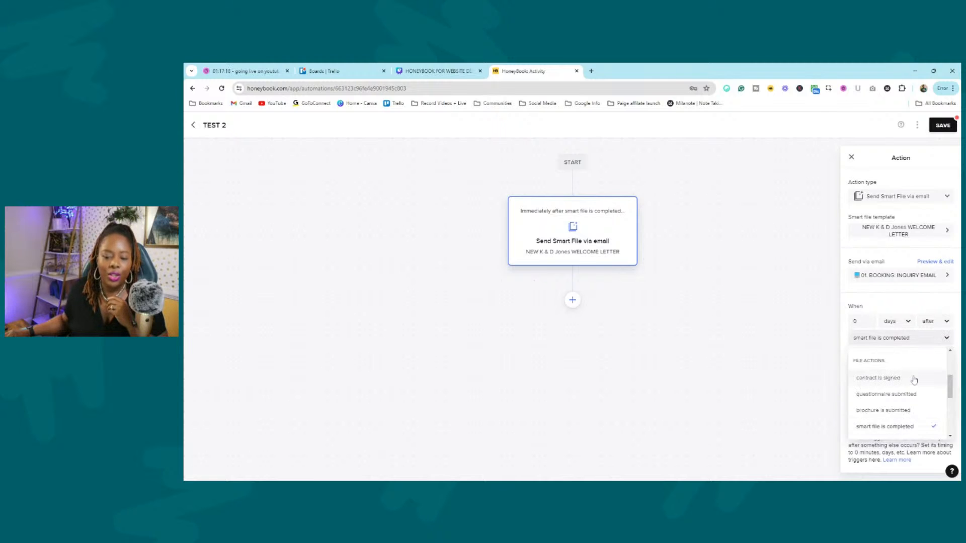
pyautogui.moveTo(952, 387); pyautogui.dragTo(946, 412)
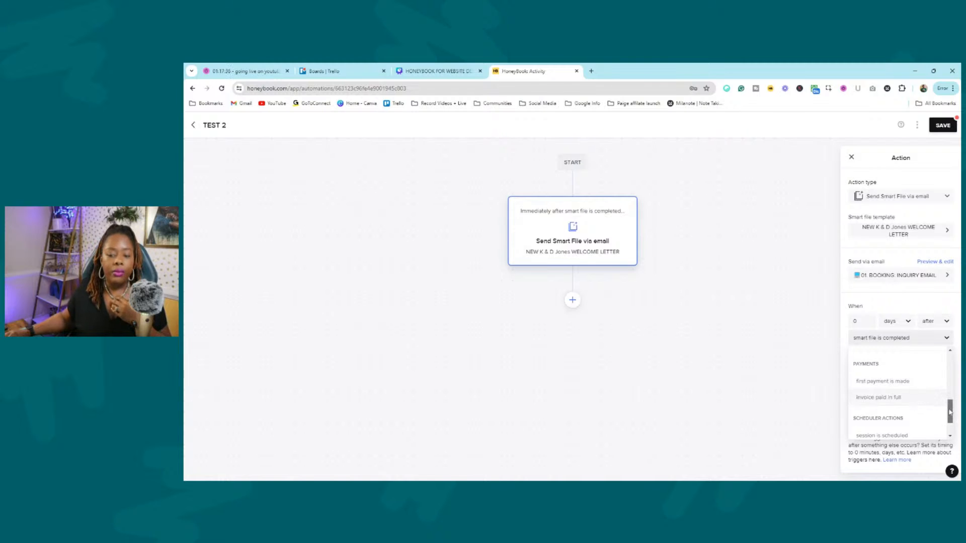
pyautogui.moveTo(950, 412); pyautogui.dragTo(950, 422)
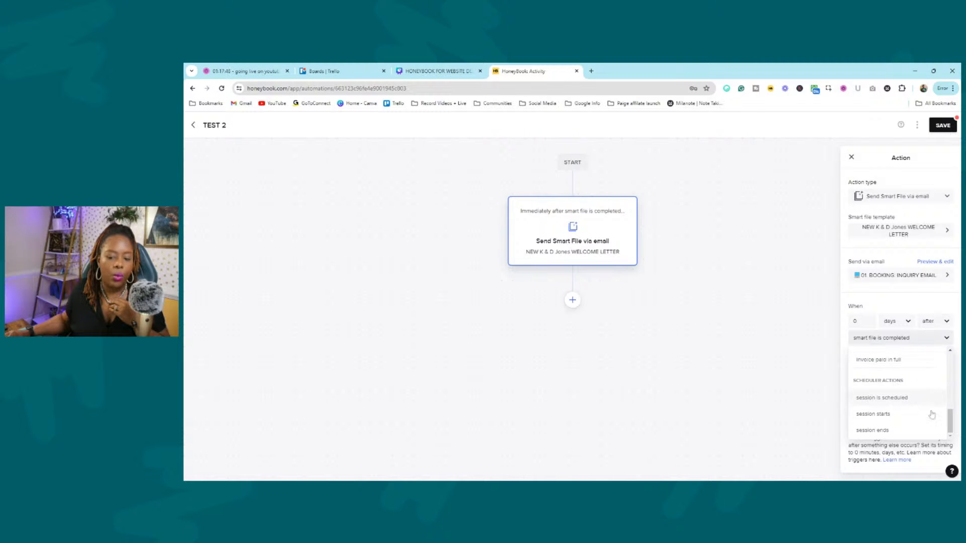
# Add a Move Pipeline stage step after the email, leaving its destination stage unchosen.
pyautogui.click(801, 386)
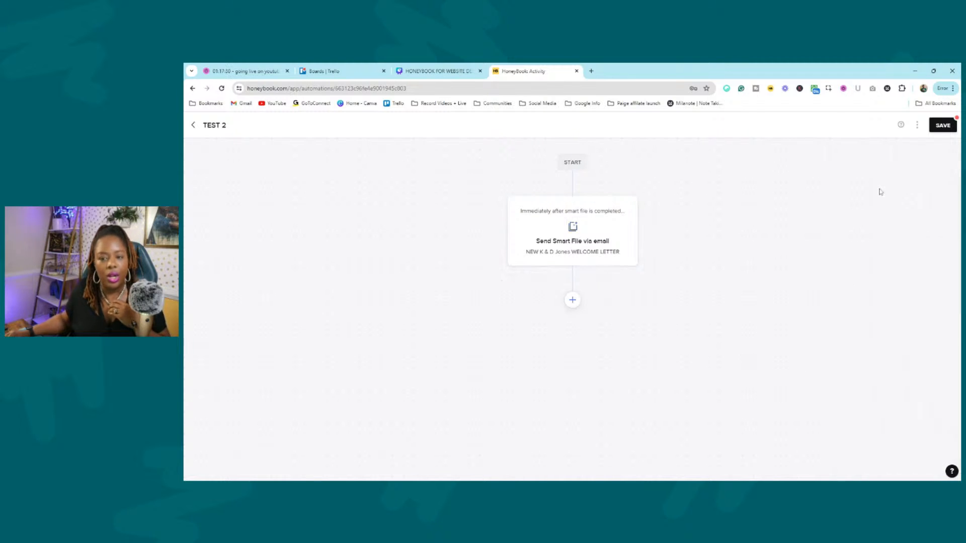
pyautogui.click(573, 301)
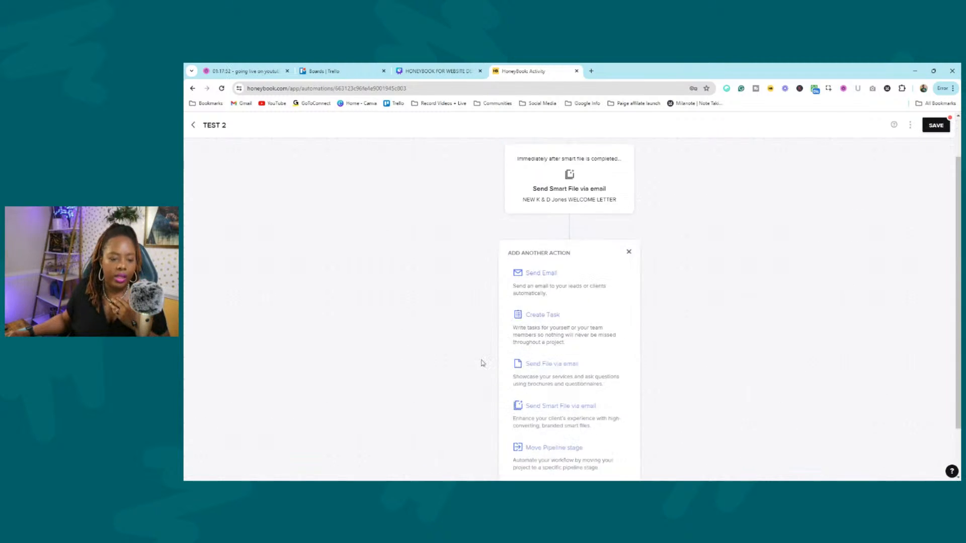
pyautogui.click(573, 395)
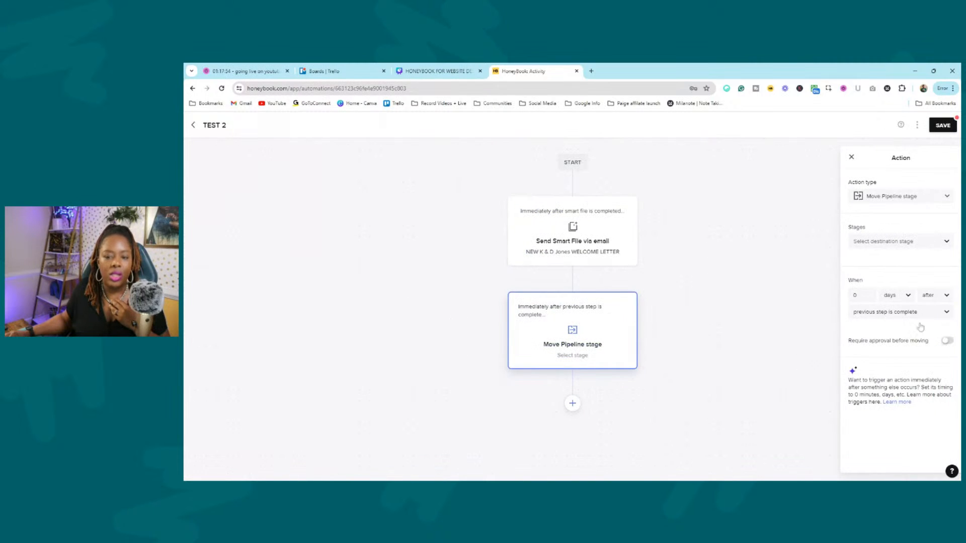
pyautogui.click(913, 242)
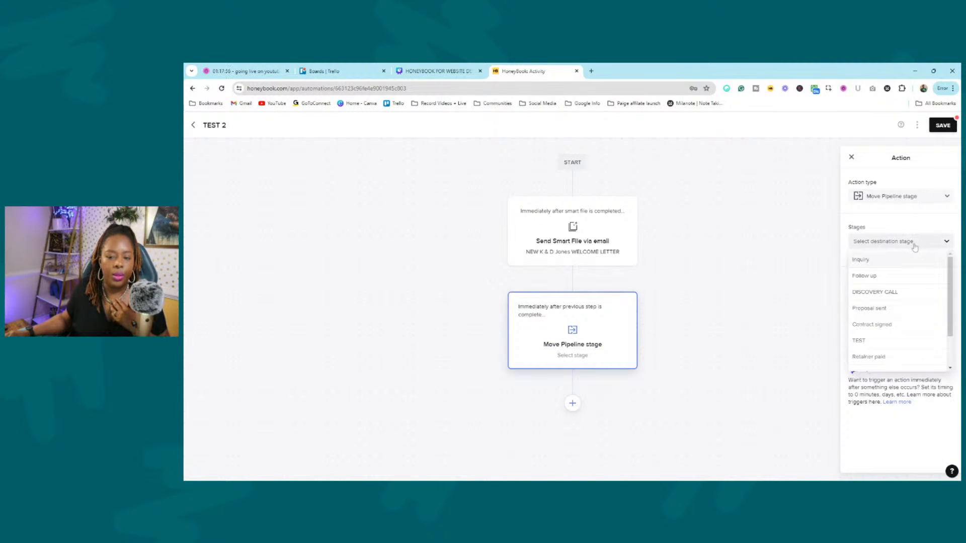
pyautogui.scroll(-2, 885, 292)
pyautogui.scroll(2, 884, 292)
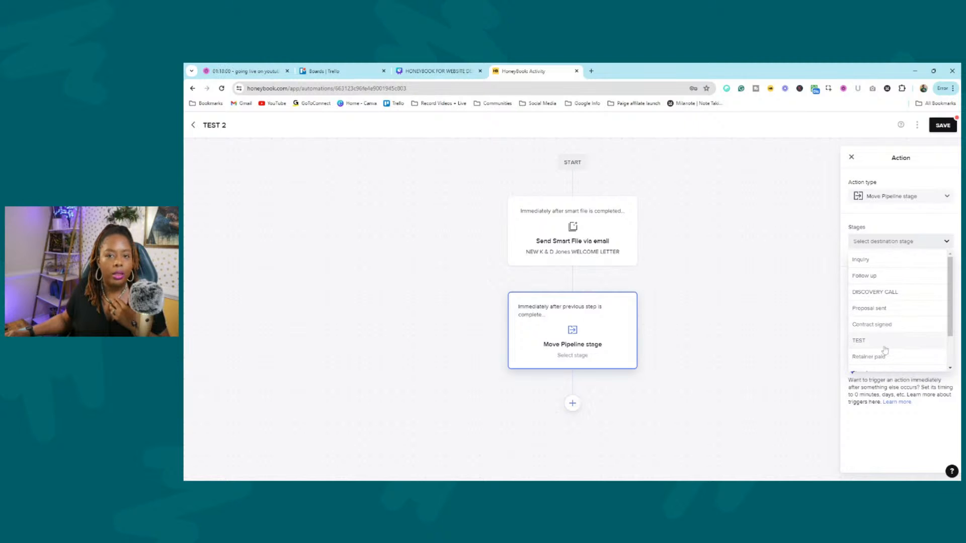
pyautogui.click(748, 274)
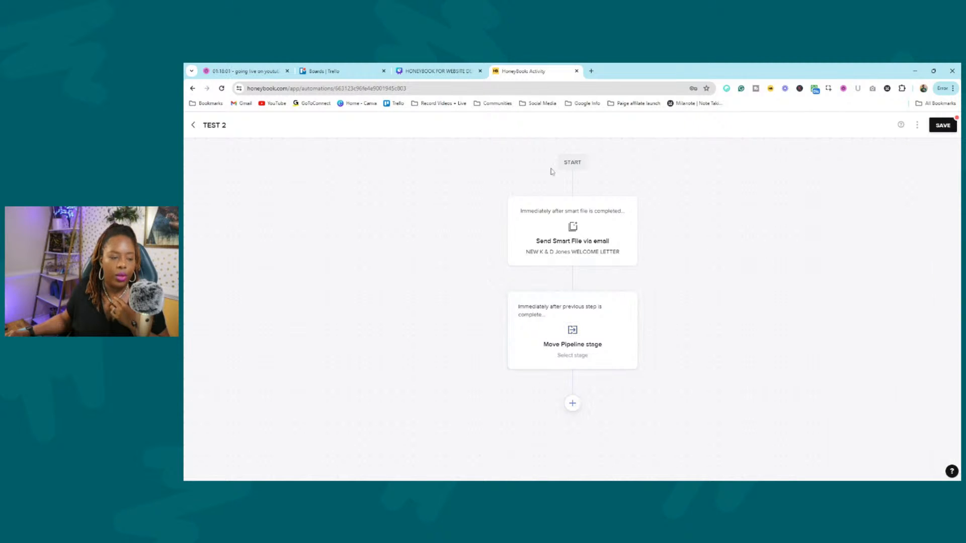
pyautogui.click(916, 125)
# Delete the TEST 2 automation and confirm with Yes, Delete.
pyautogui.click(878, 161)
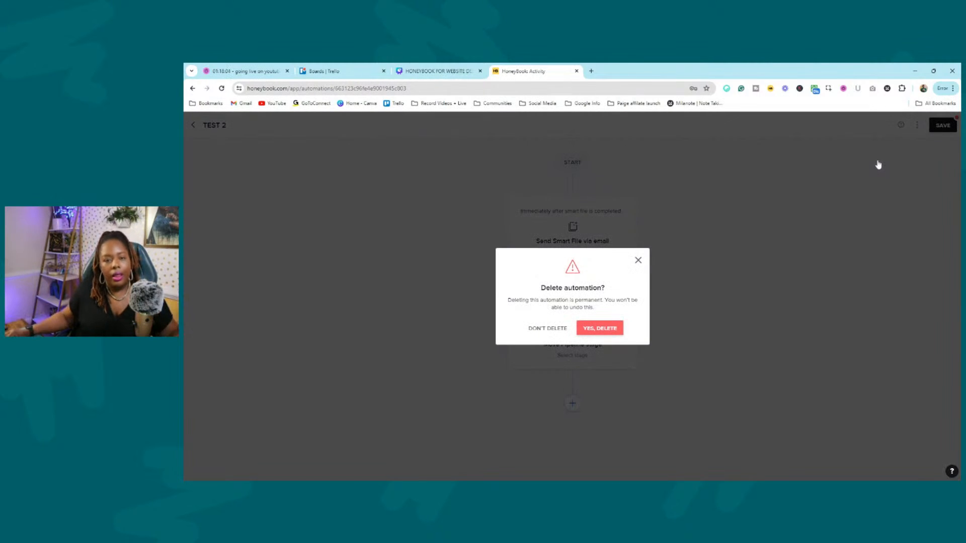
pyautogui.click(615, 329)
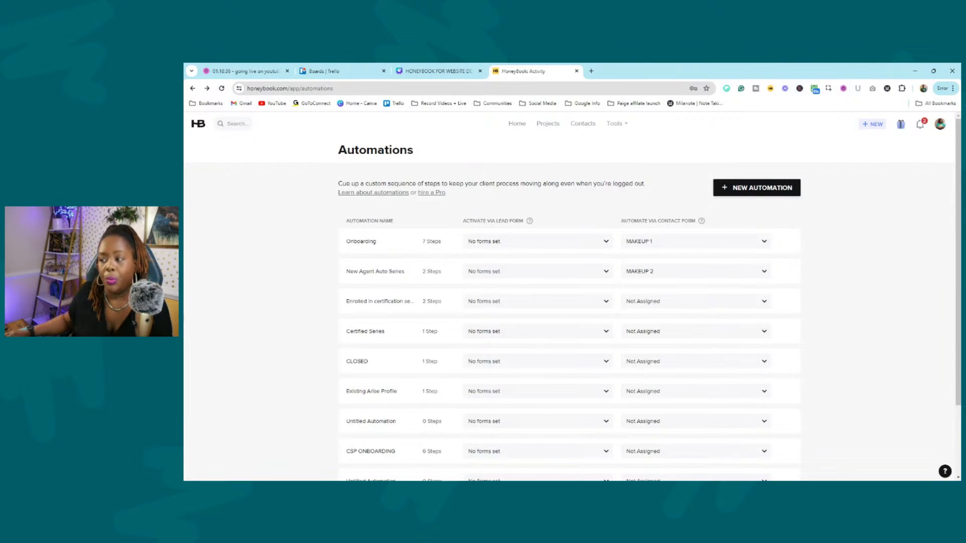
# Return to the HoneyBook Home page from the top navigation bar.
pyautogui.click(516, 127)
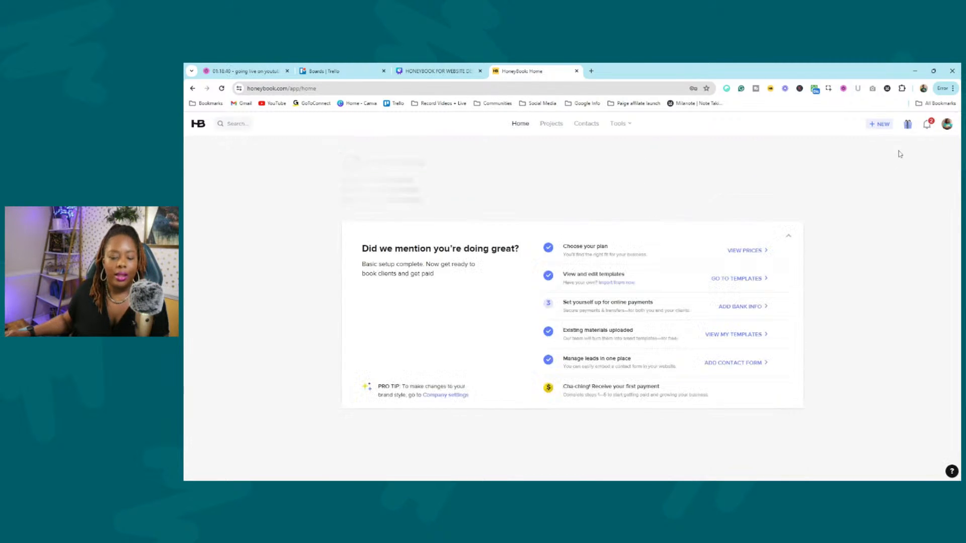